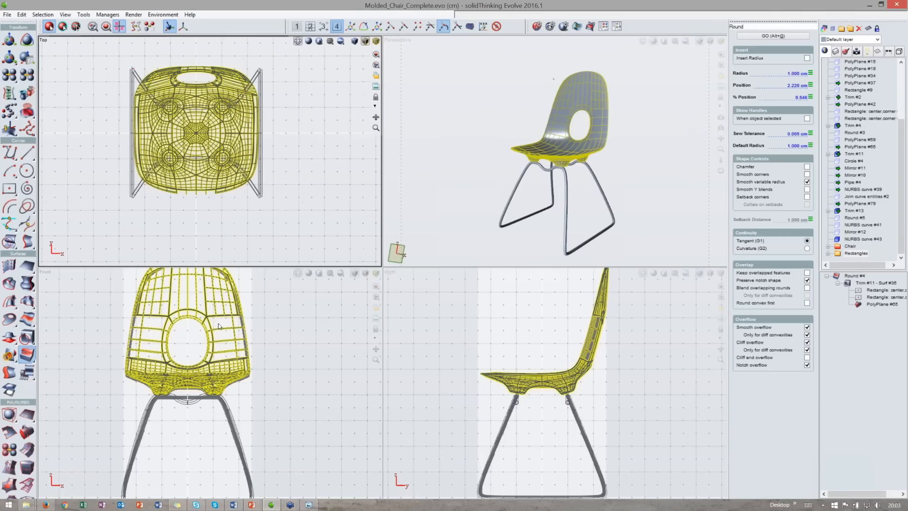
- Examine the finished chair model in the four views, maximizing and restoring the perspective view
scroll(232, 331, "down", 2)
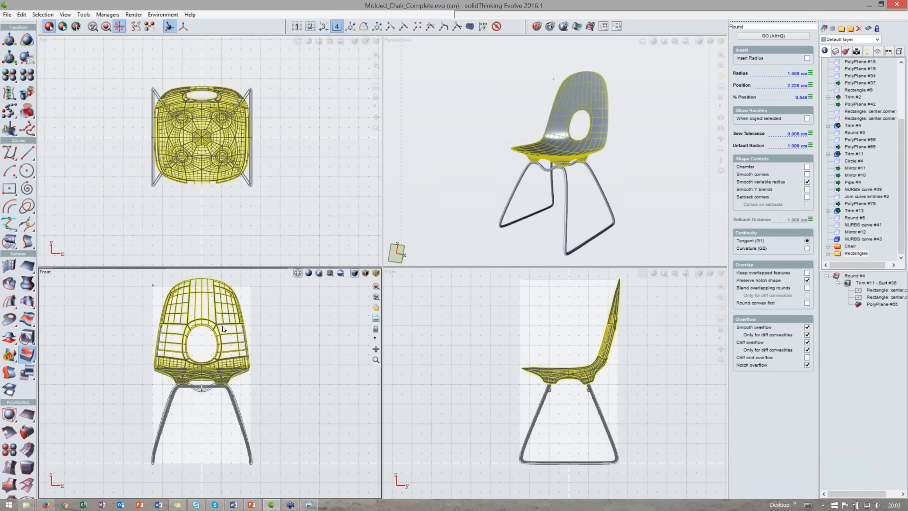
middle_click_drag(255, 326, 257, 332)
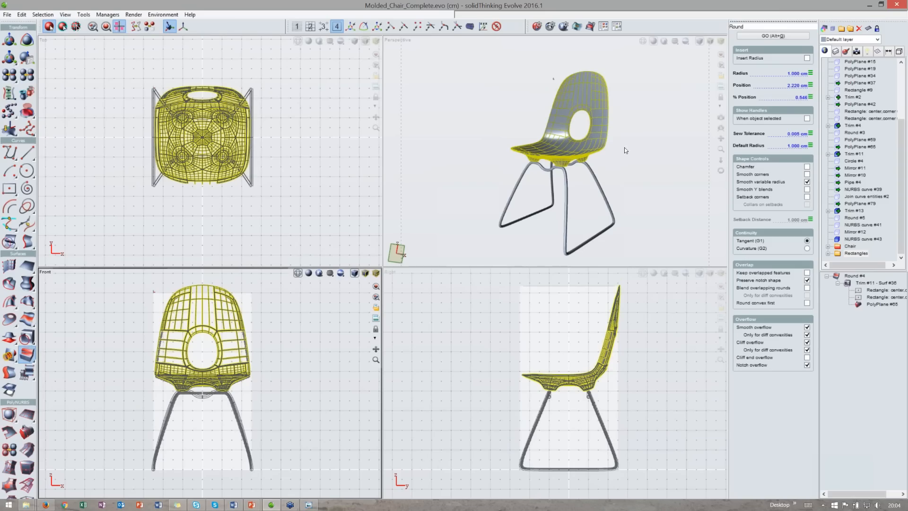
middle_click_drag(624, 153, 613, 139)
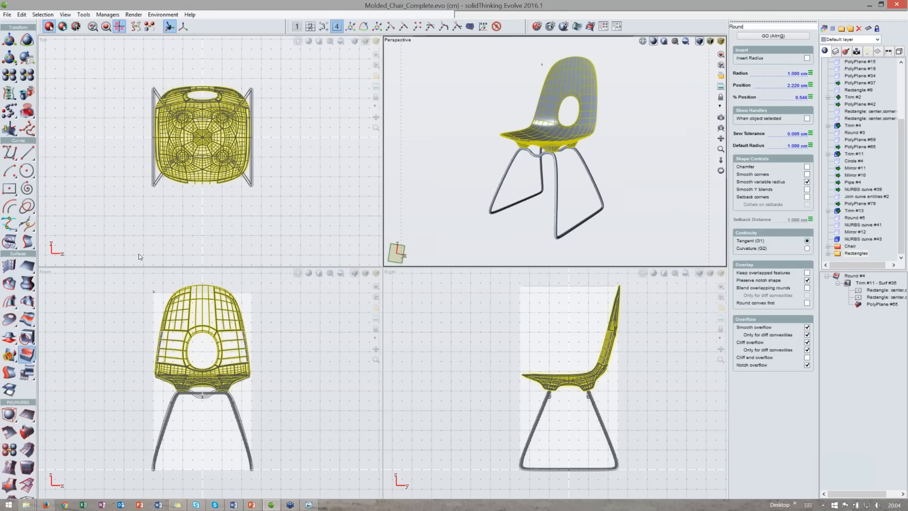
left_click(310, 145)
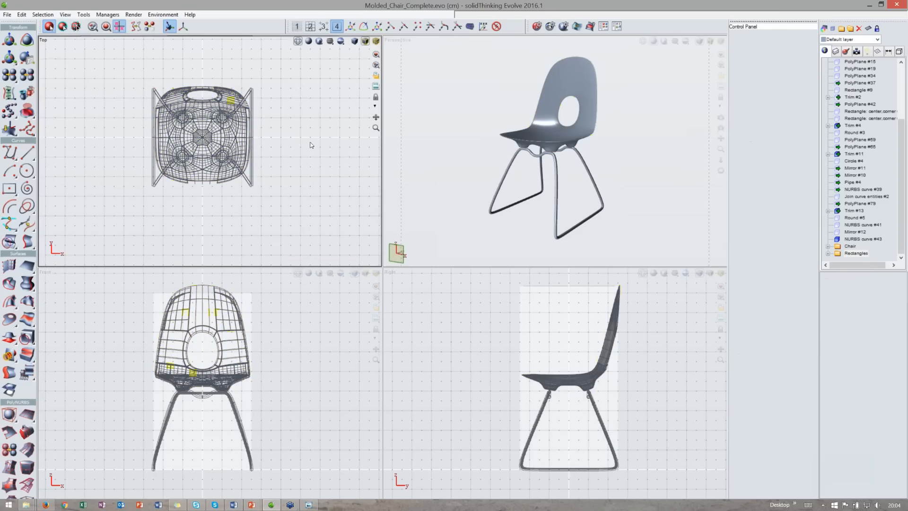
left_click(303, 77)
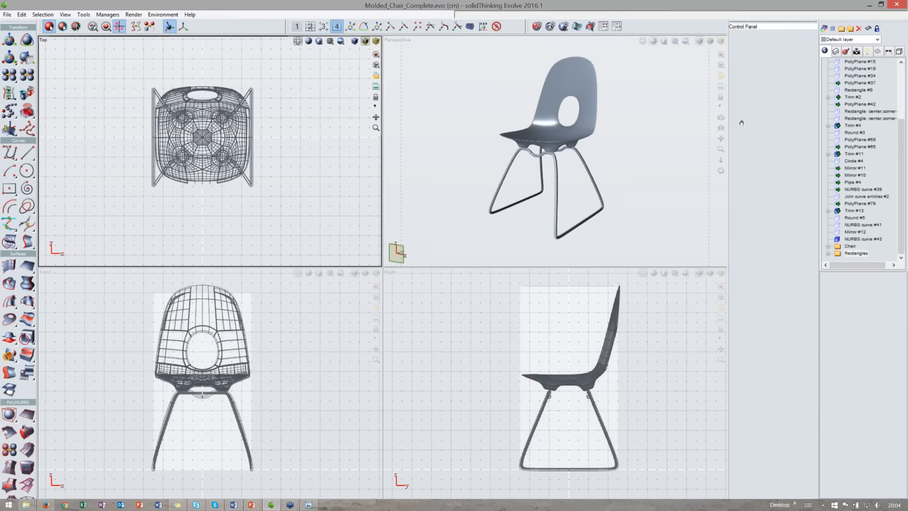
left_click(689, 135)
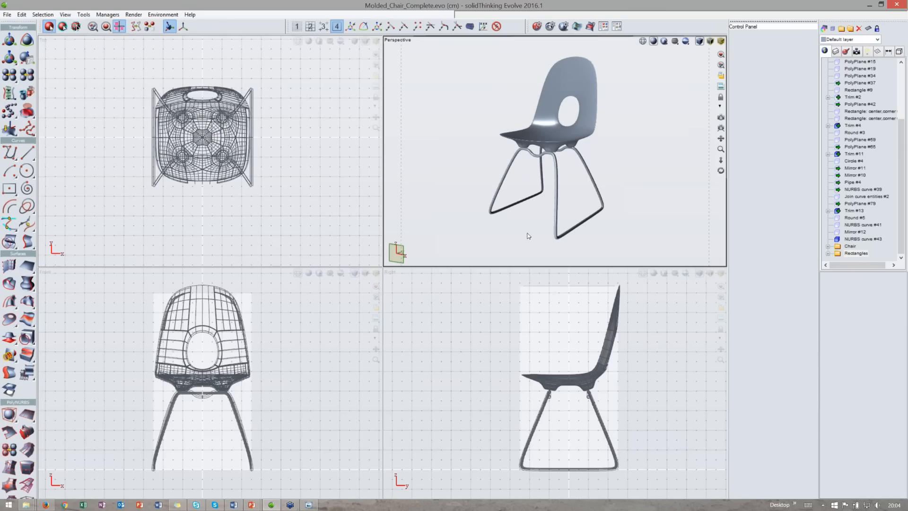
left_click(303, 186)
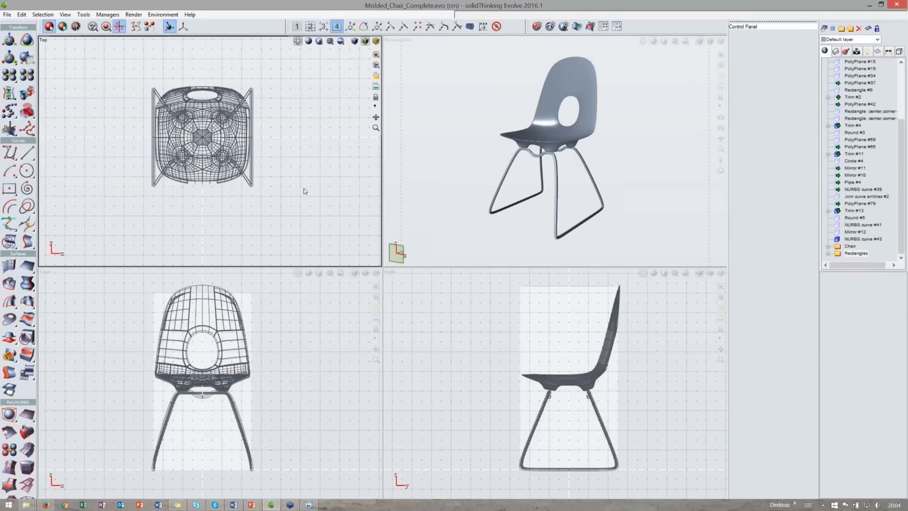
double_click(487, 41)
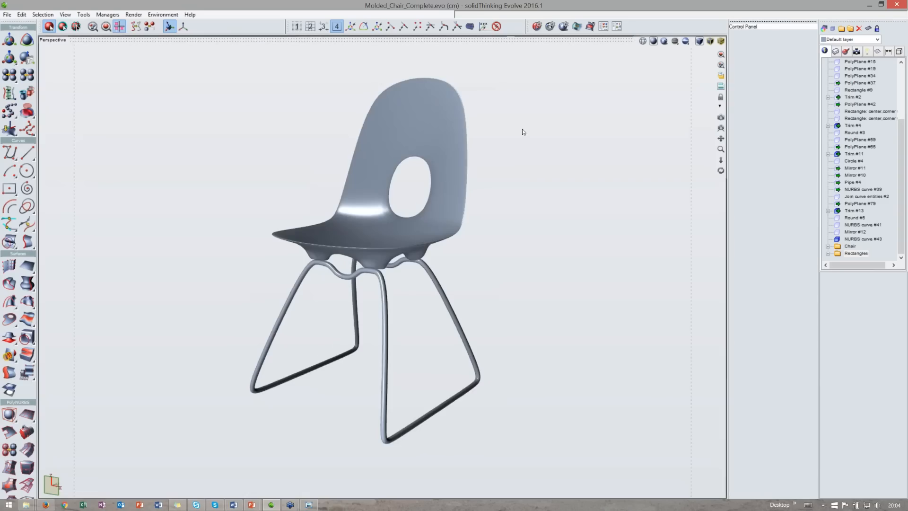
mouse_move(721, 171)
left_mouse_down()
mouse_move(768, 165)
mouse_move(726, 163)
left_mouse_up()
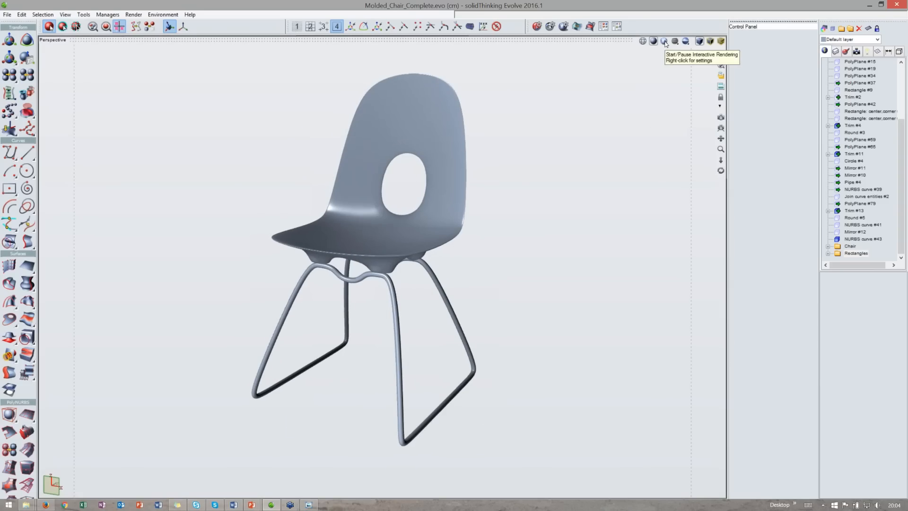
double_click(575, 43)
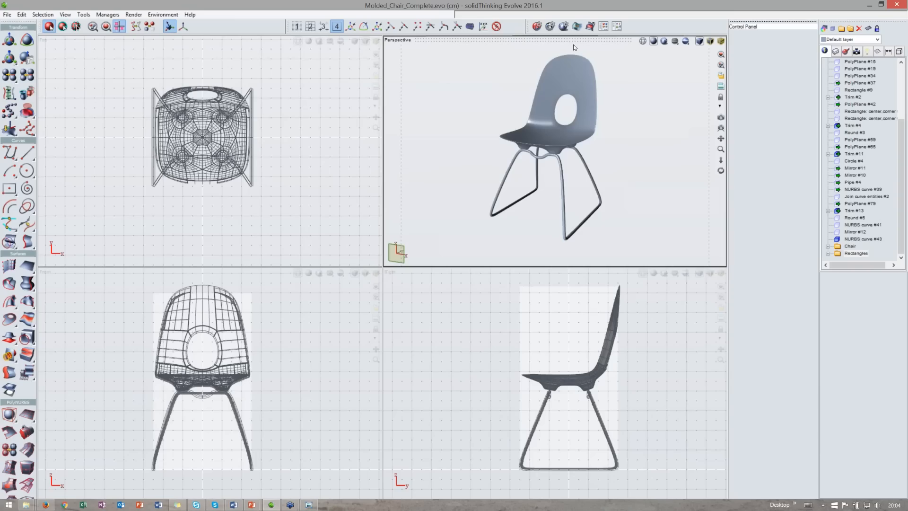
- Window-select all the chair geometry in the front view and delete it
left_click(260, 316)
left_click_drag(376, 349, 377, 348)
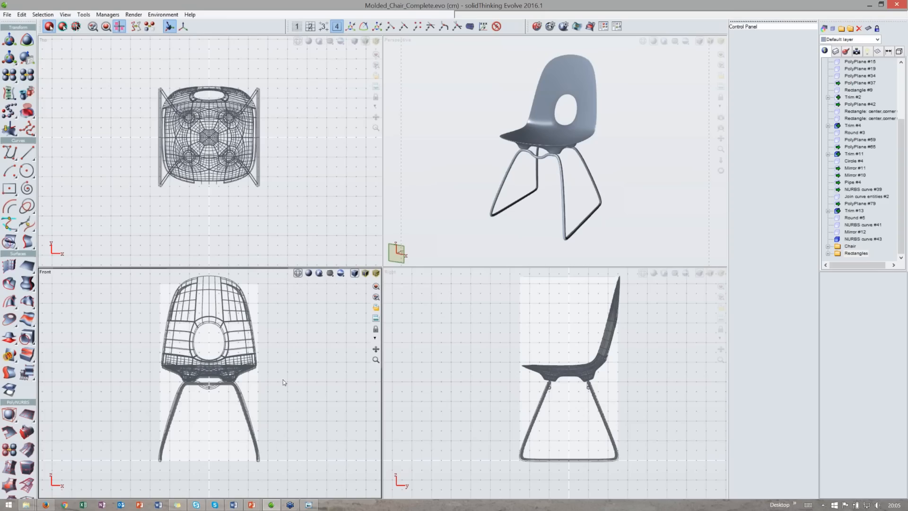
left_click_drag(304, 416, 150, 318)
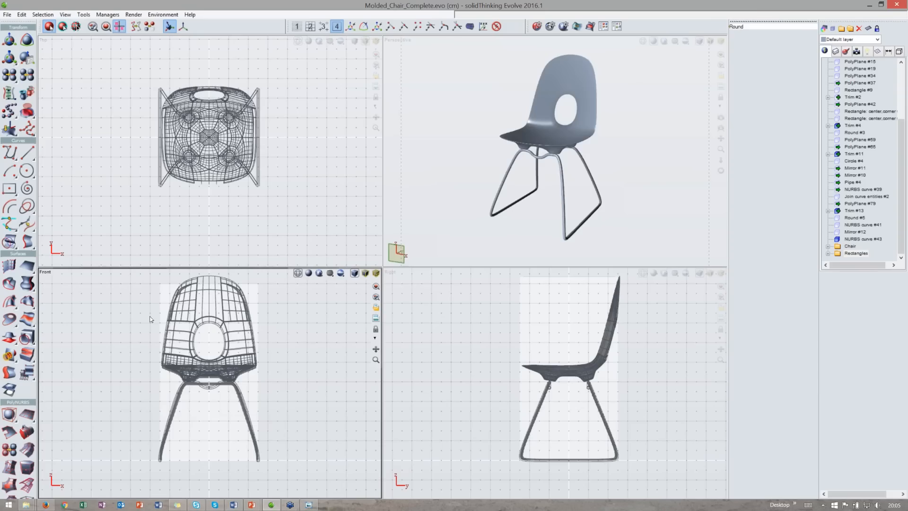
key("Delete")
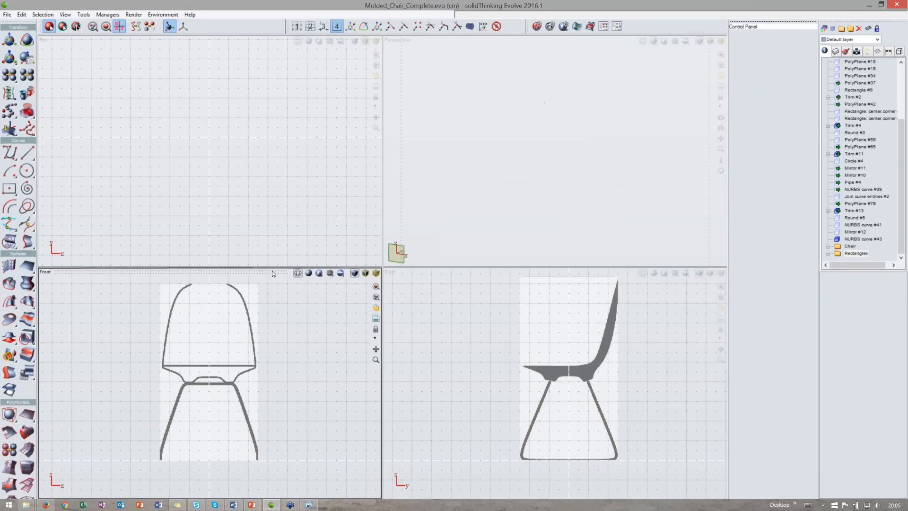
- Maximize the front view, open its background image settings and remove the current image
double_click(272, 271)
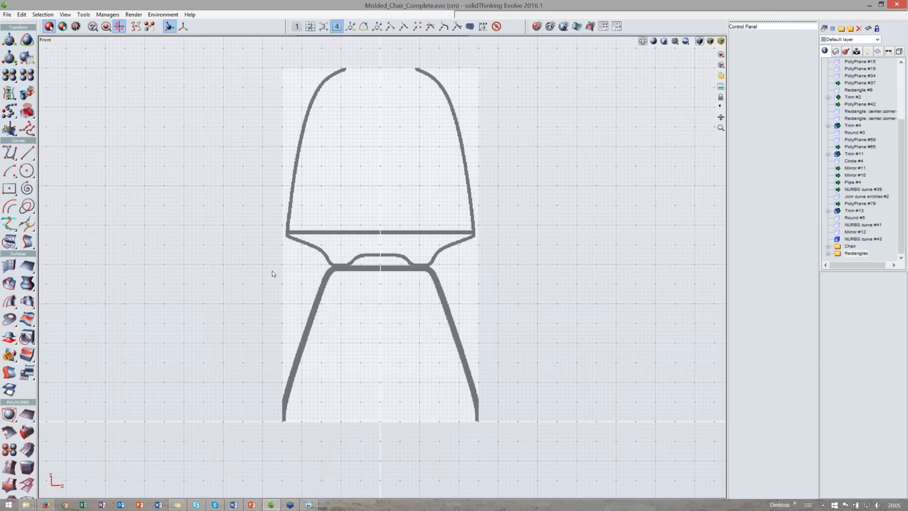
middle_click_drag(307, 256, 291, 308)
middle_click_drag(350, 197, 355, 180)
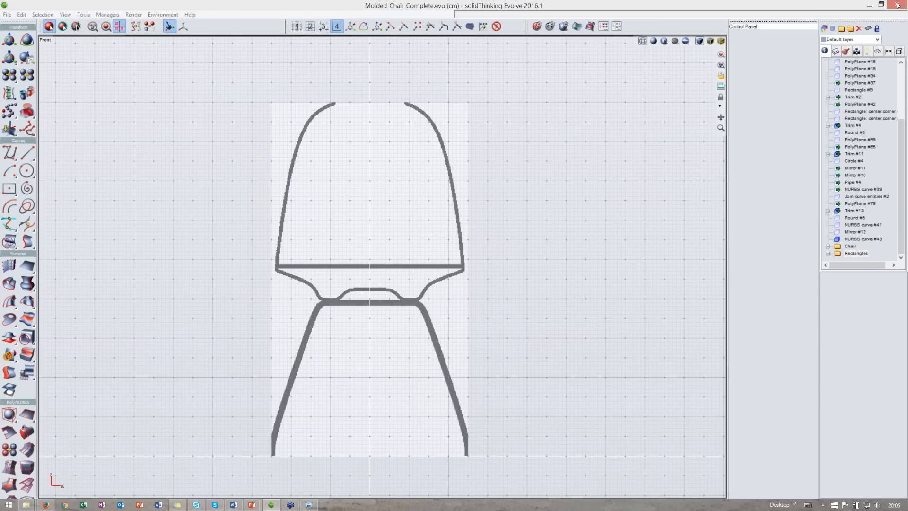
left_click(721, 86)
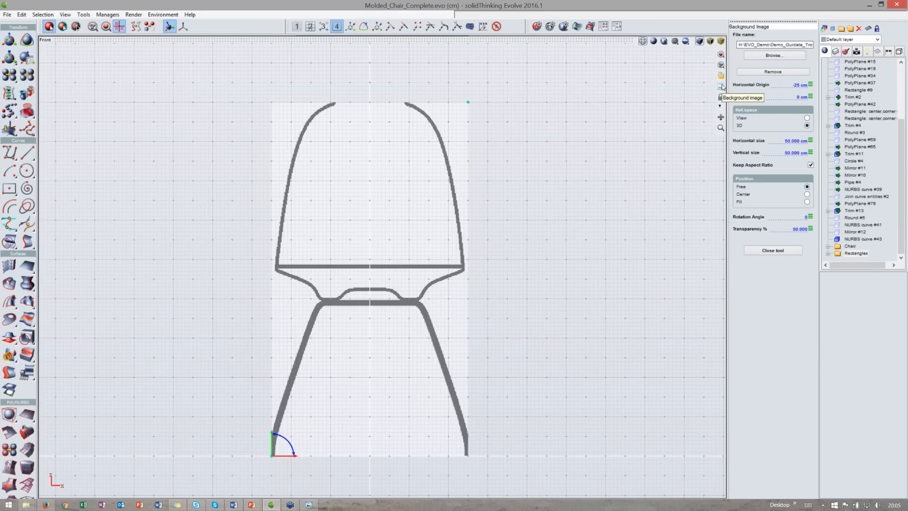
left_click_drag(720, 117, 762, 115)
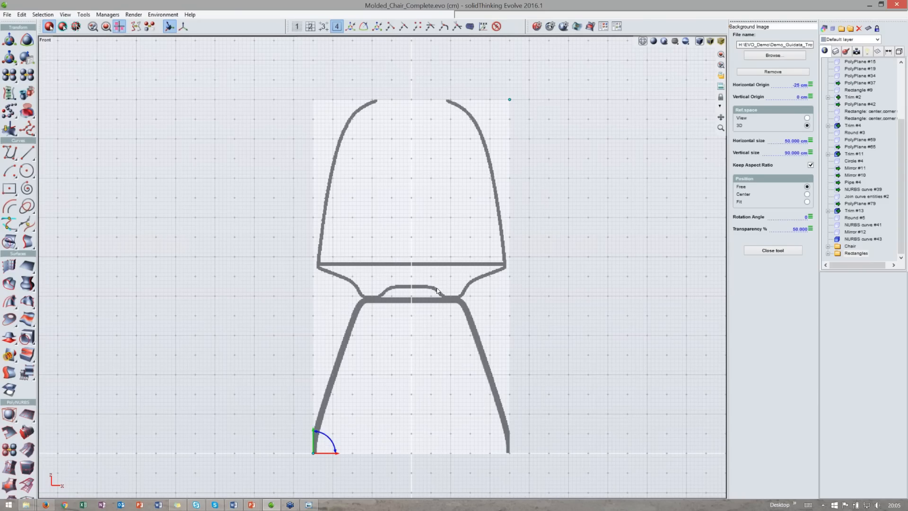
middle_click_drag(436, 288, 452, 273)
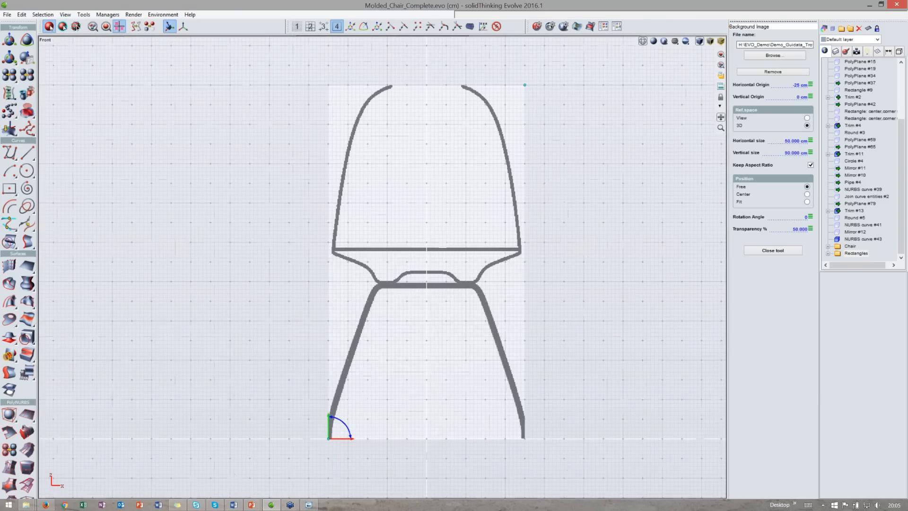
scroll(342, 405, "down", 2)
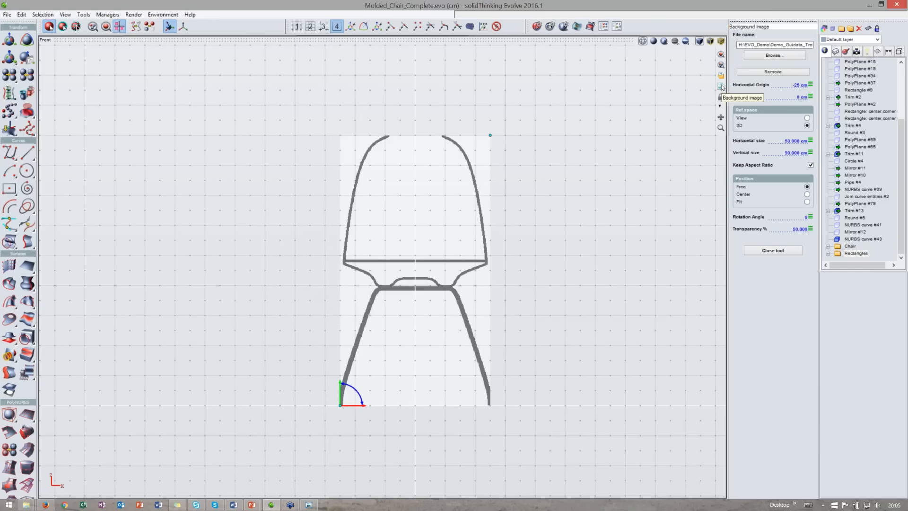
left_click(773, 72)
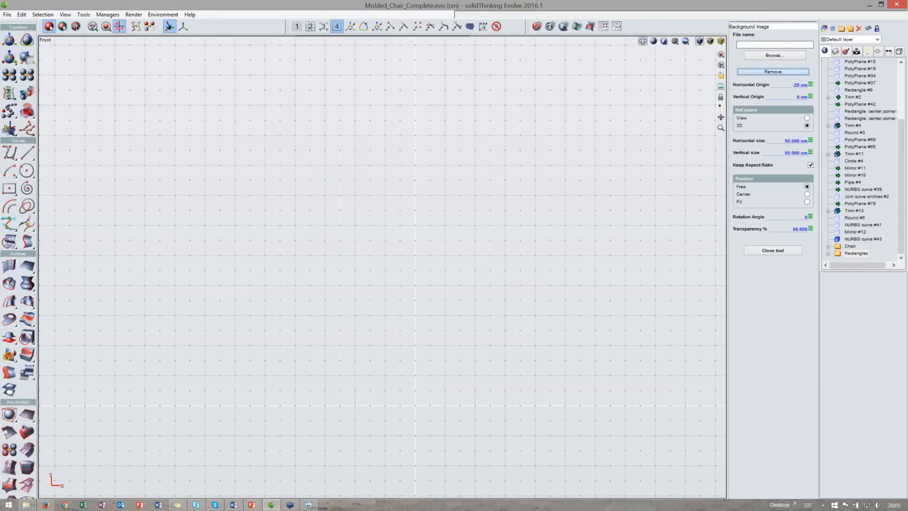
- Browse for and load the chair's front-view picture as the new background image
left_click(775, 56)
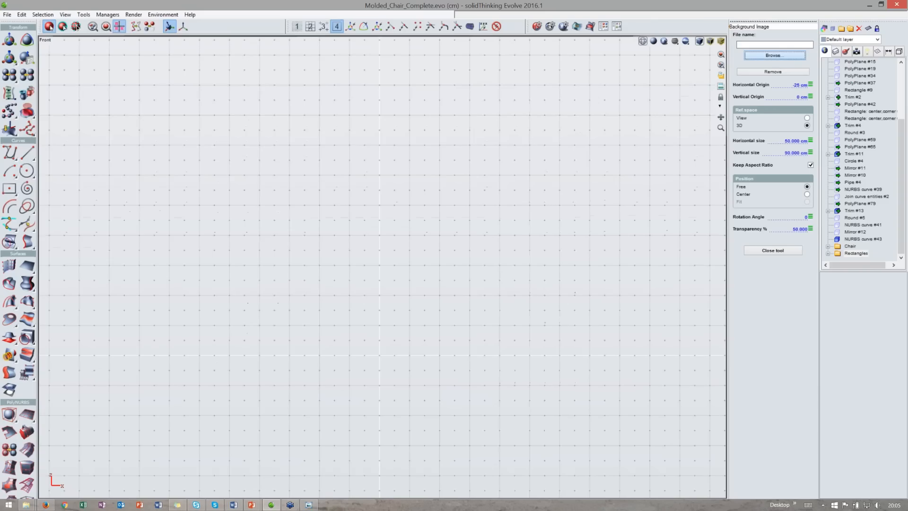
left_click_drag(322, 31, 430, 32)
double_click(243, 105)
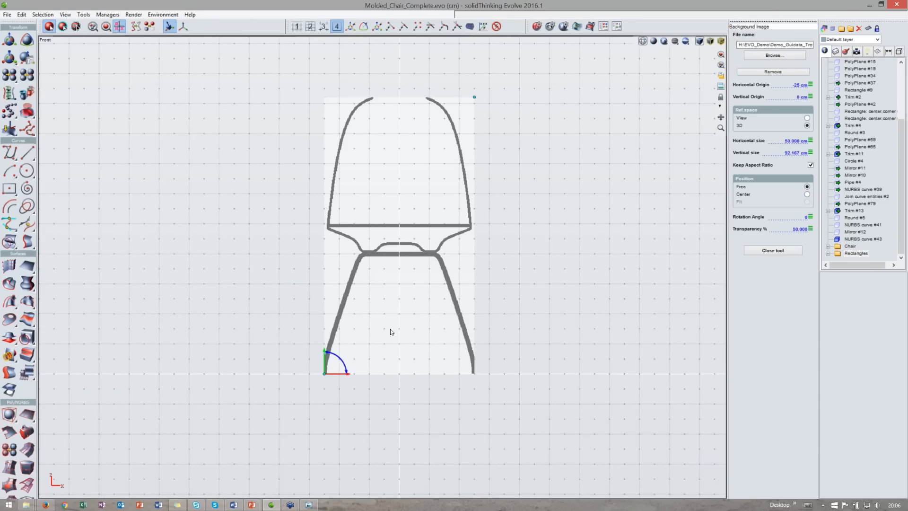
- Set the background image position to Center
middle_click_drag(395, 327, 405, 321)
middle_click_drag(696, 205, 698, 224)
left_click(806, 195)
middle_click_drag(393, 255, 394, 248)
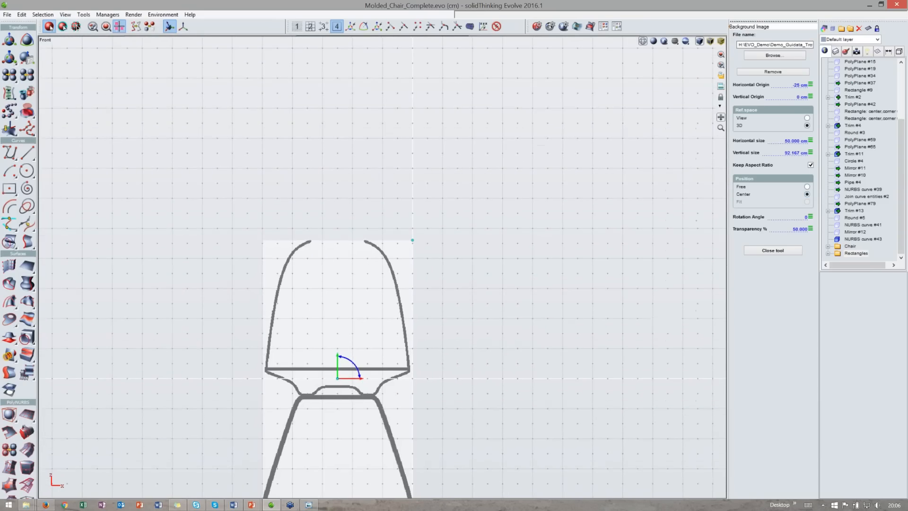
- Set the background image's horizontal origin to 0 cm
left_click_drag(721, 116, 773, 62)
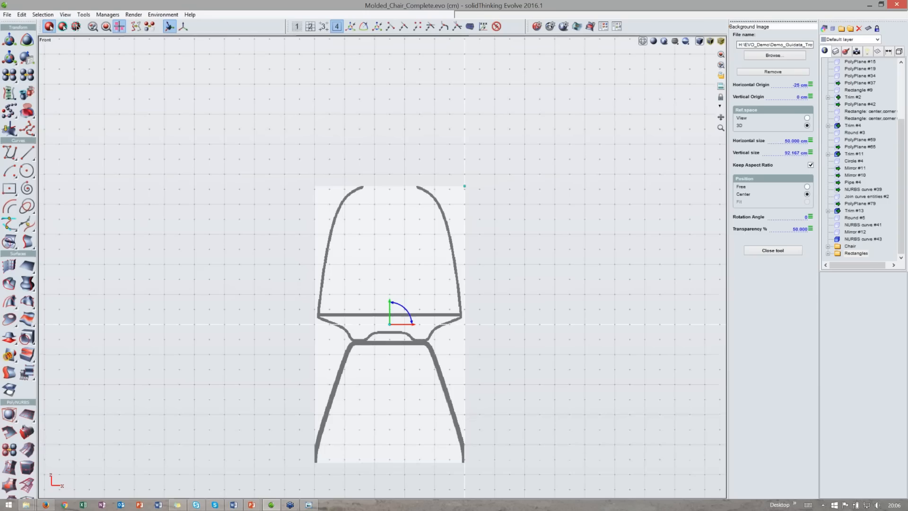
left_click(798, 85)
type("0")
key("Return")
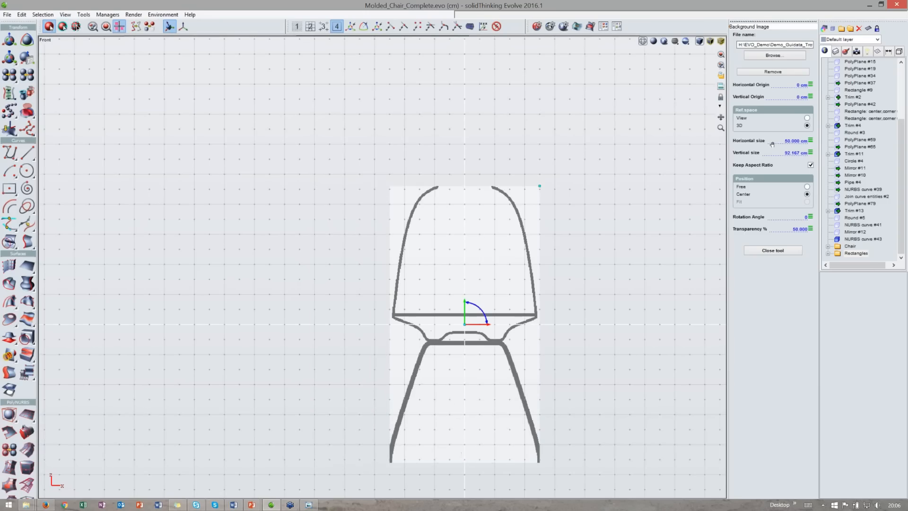
- Switch the background image position back to Free
middle_click_drag(626, 250, 594, 250)
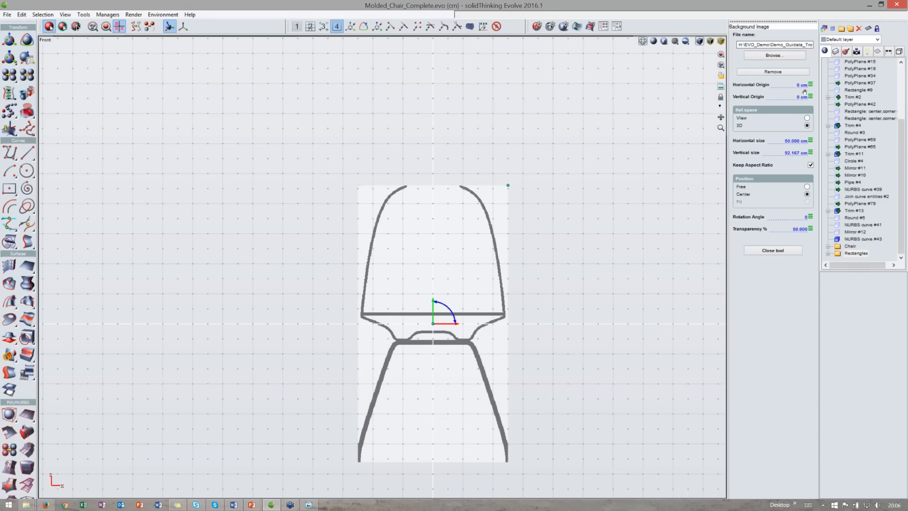
middle_click_drag(594, 250, 583, 244)
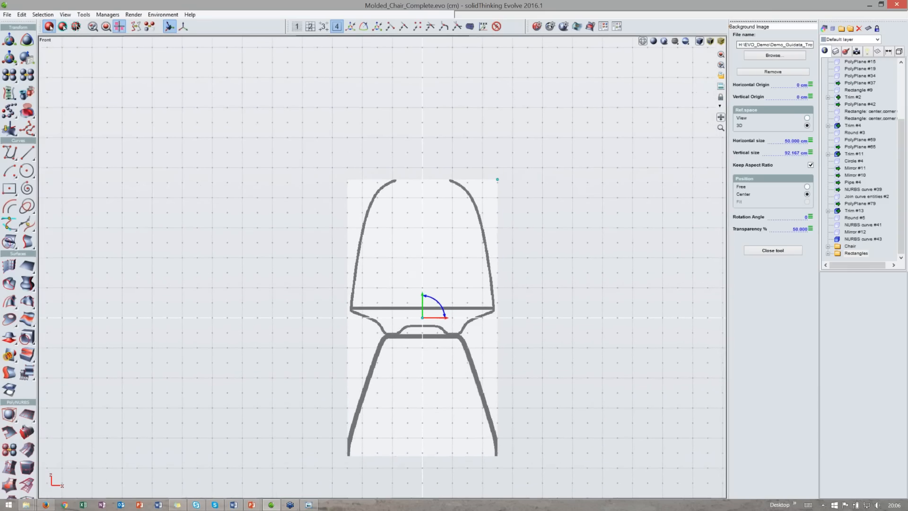
middle_click_drag(428, 290, 407, 274)
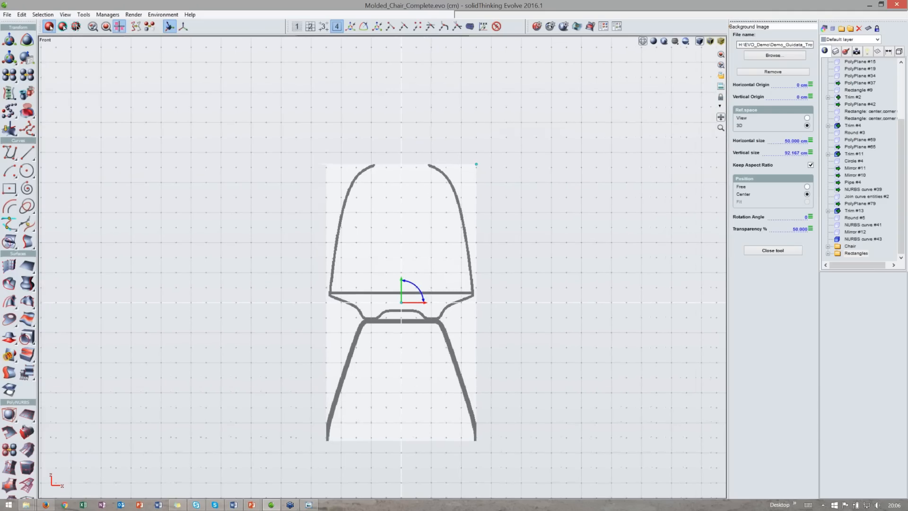
left_click_drag(721, 117, 775, 131)
left_click(807, 187)
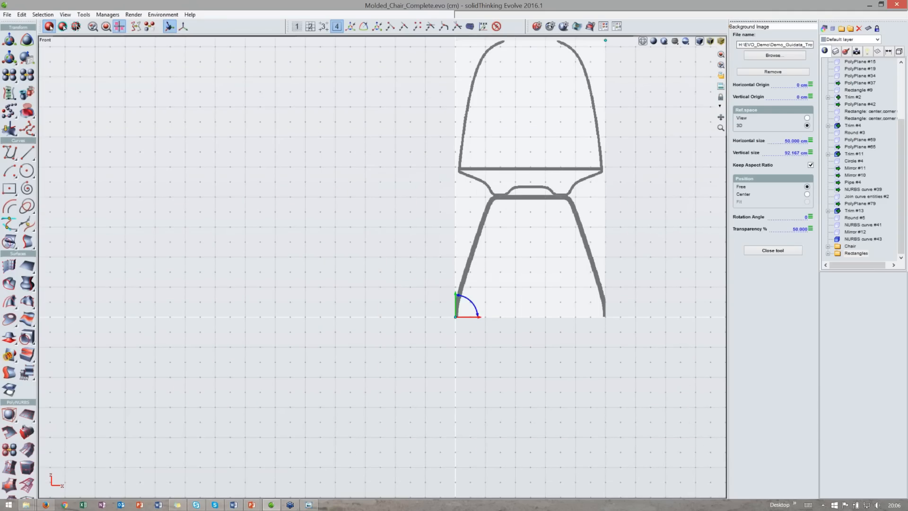
- Try repositioning the background image by dragging its origin handle, undoing the first attempt
left_click_drag(721, 116, 696, 158)
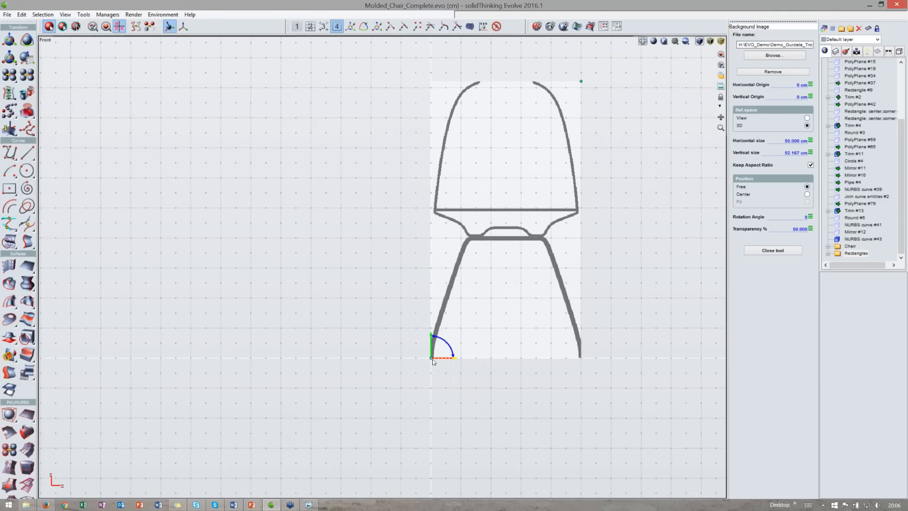
left_click_drag(431, 358, 371, 388)
key("ctrl+z")
left_click(337, 27)
left_click_drag(430, 358, 423, 378)
scroll(403, 380, "up", 1)
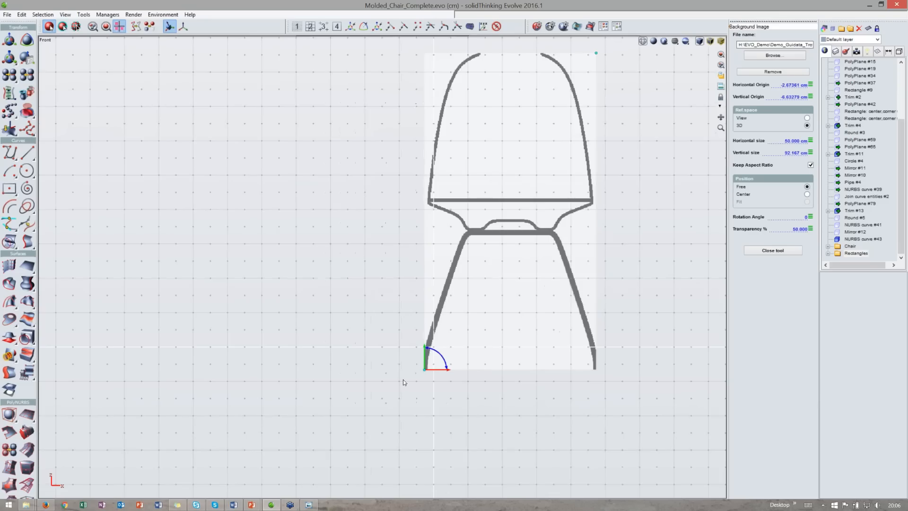
scroll(403, 380, "down", 2)
scroll(404, 373, "up", 3)
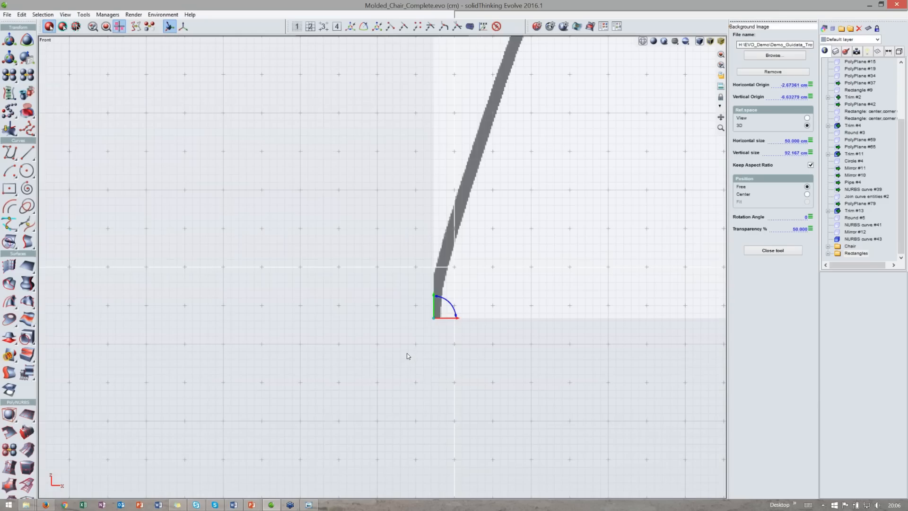
scroll(407, 355, "down", 4)
scroll(423, 334, "up", 1)
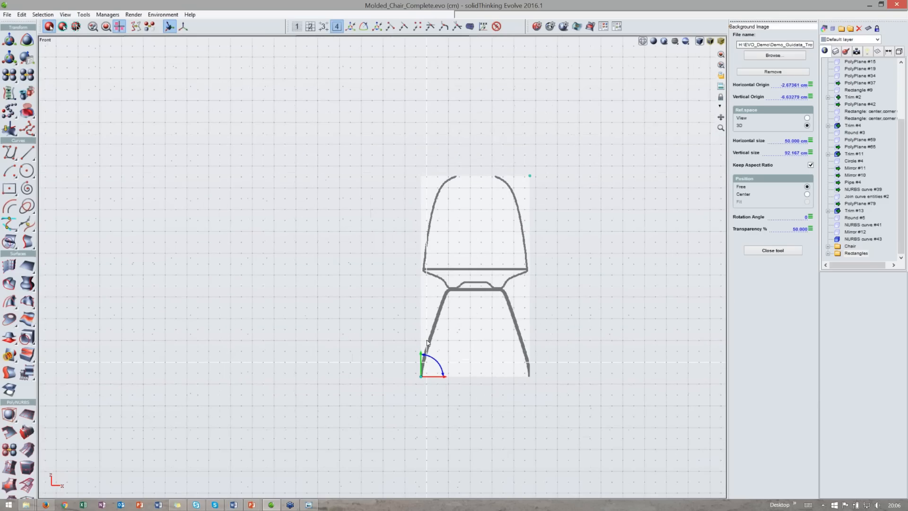
scroll(423, 336, "up", 3)
left_click_drag(410, 362, 419, 340)
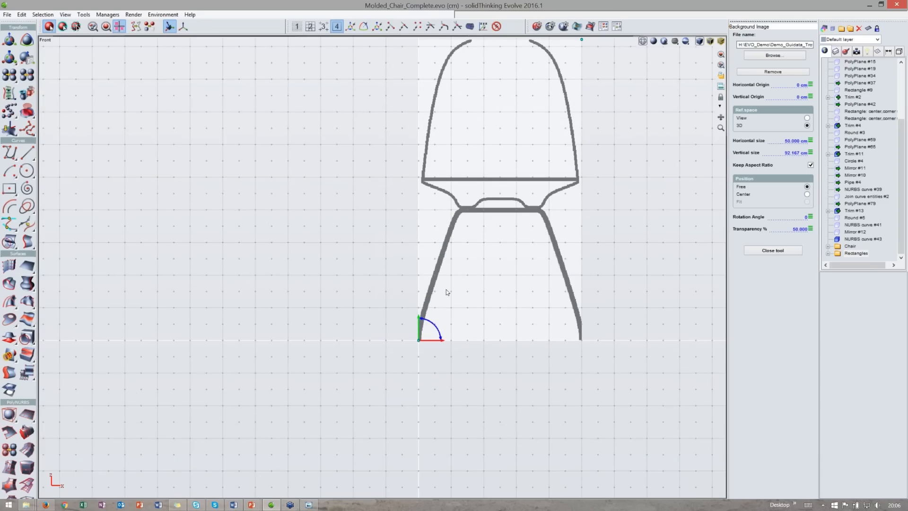
middle_click_drag(446, 289, 446, 295)
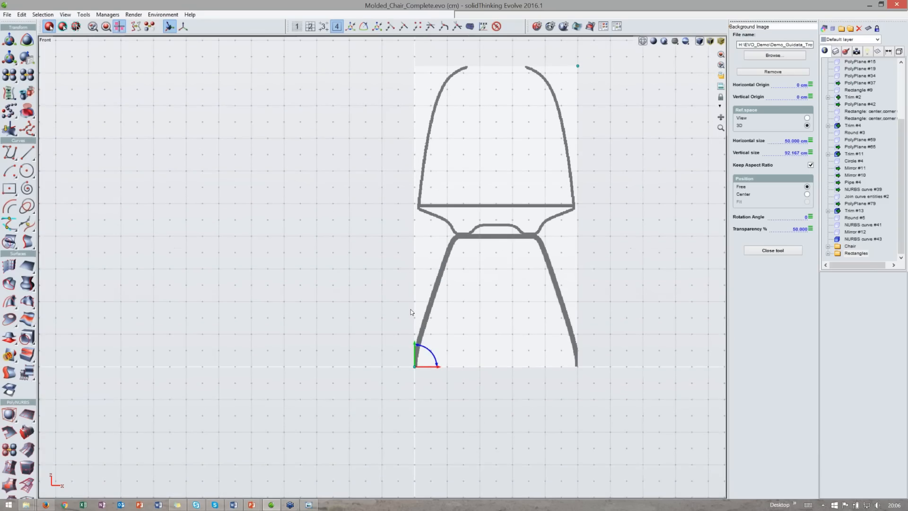
- Resize the background image to a horizontal size of 50 cm while keeping its aspect ratio
scroll(410, 309, "down", 1)
middle_click_drag(411, 309, 418, 325)
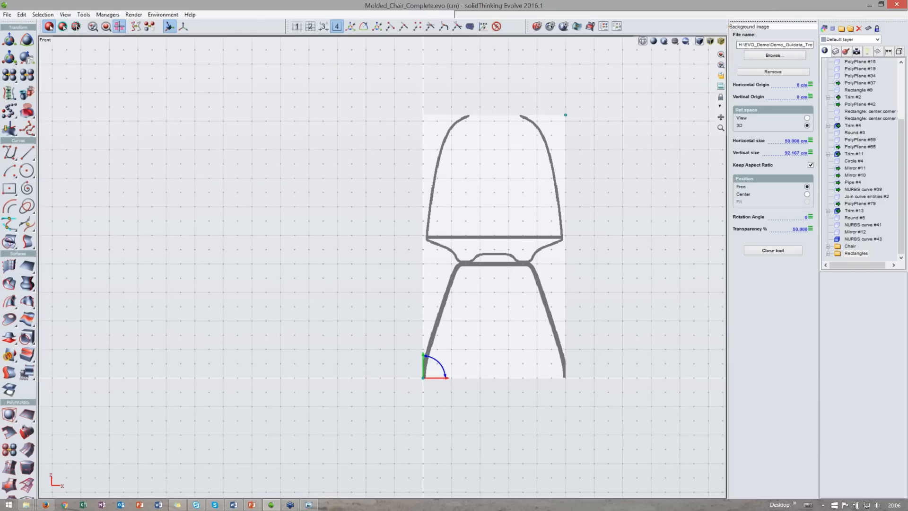
left_click_drag(721, 117, 721, 120)
middle_click_drag(535, 183, 533, 198)
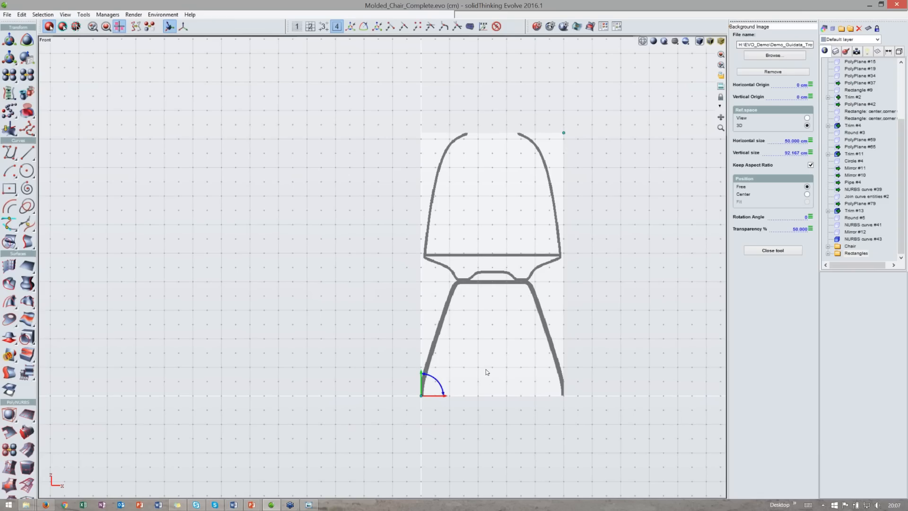
middle_click_drag(496, 364, 492, 362)
middle_click_drag(444, 257, 415, 251)
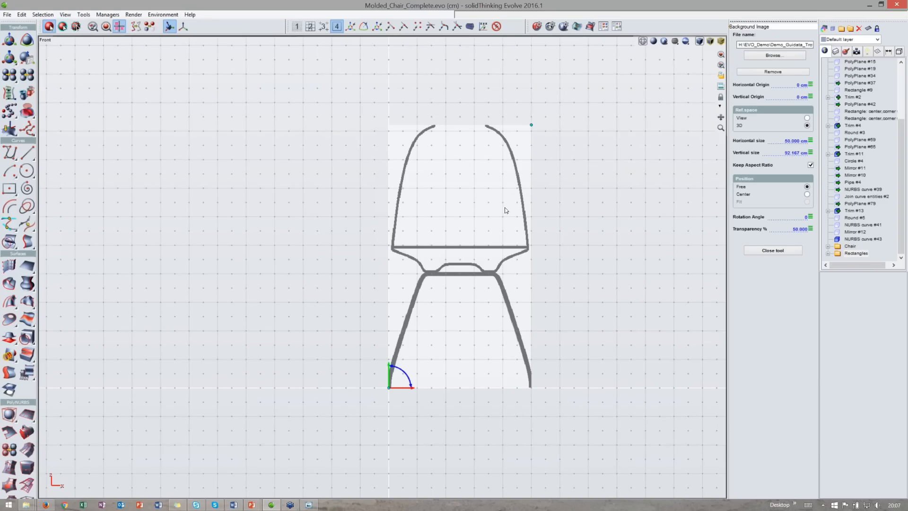
middle_click_drag(453, 249, 466, 255)
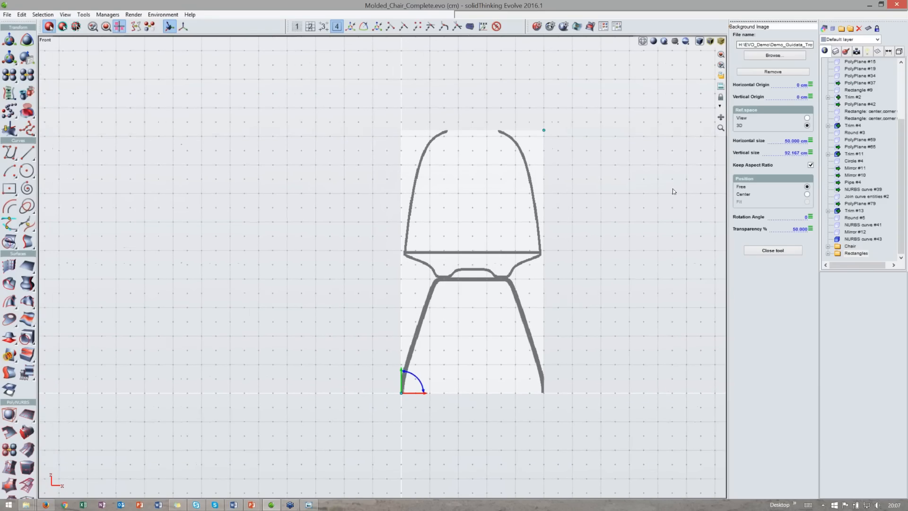
left_click(794, 141)
left_click(811, 165)
left_click_drag(543, 131, 659, 189)
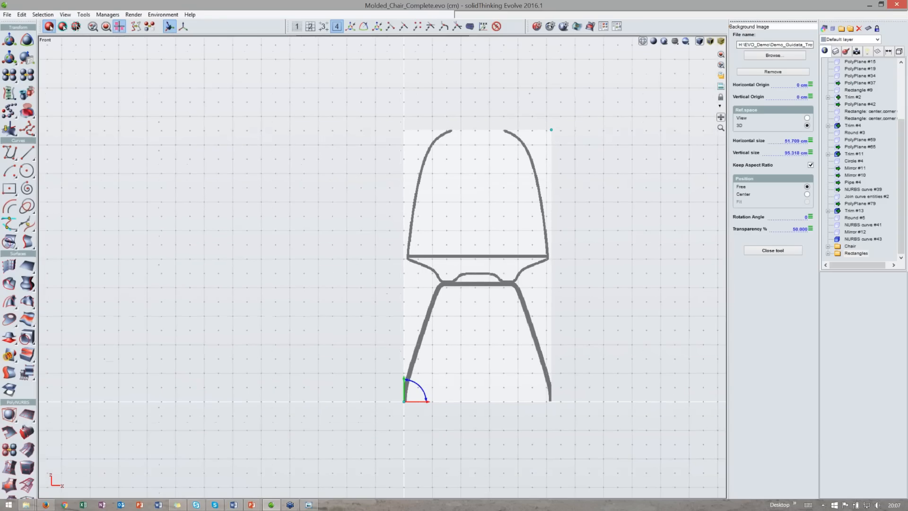
left_click_drag(554, 134, 491, 267)
key("ctrl+z")
left_click_drag(786, 141, 837, 168)
type("50")
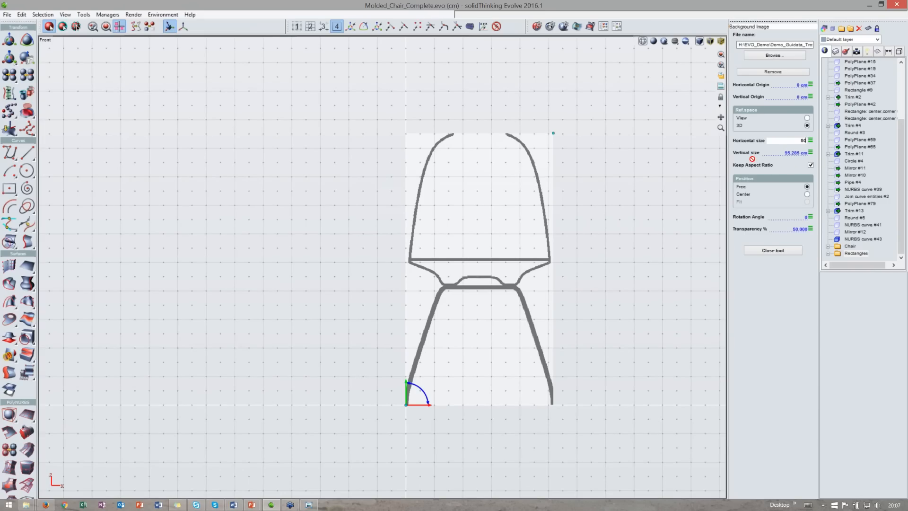
key("Return")
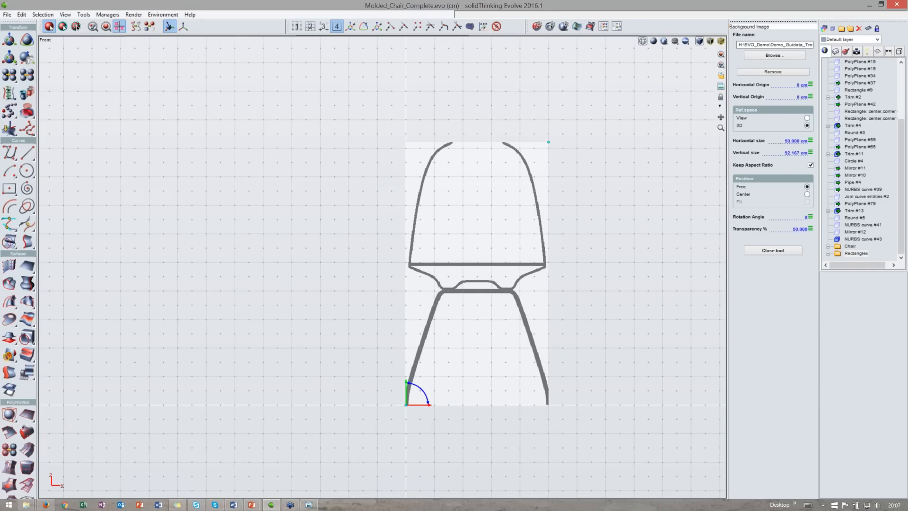
left_click(810, 164)
mouse_move(548, 142)
left_mouse_down()
mouse_move(581, 211)
mouse_move(699, 190)
mouse_move(476, 97)
mouse_move(458, 182)
mouse_move(537, 154)
mouse_move(532, 170)
mouse_move(541, 126)
left_mouse_up()
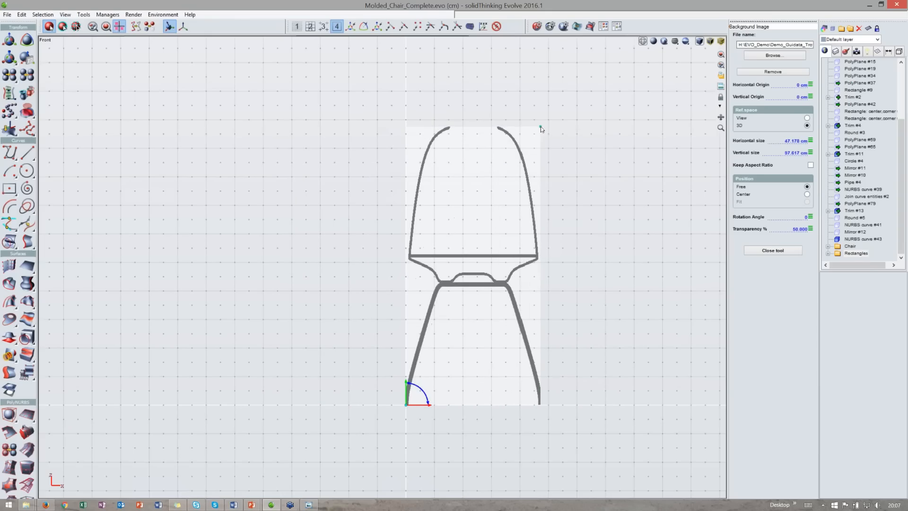
left_click(811, 165)
- Set the background image's horizontal size to 50 cm and its vertical size to 90 cm
left_click(793, 141)
type("50")
key("Return")
left_click(795, 152)
type("90")
key("Return")
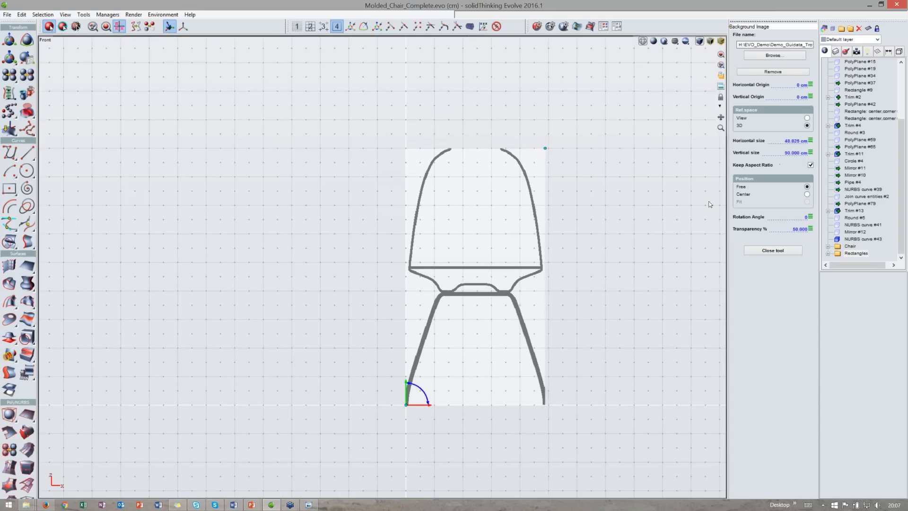
- Set the background image's horizontal origin to -25 cm
left_click(798, 84)
key("BackSpace")
type("-25")
key("Return")
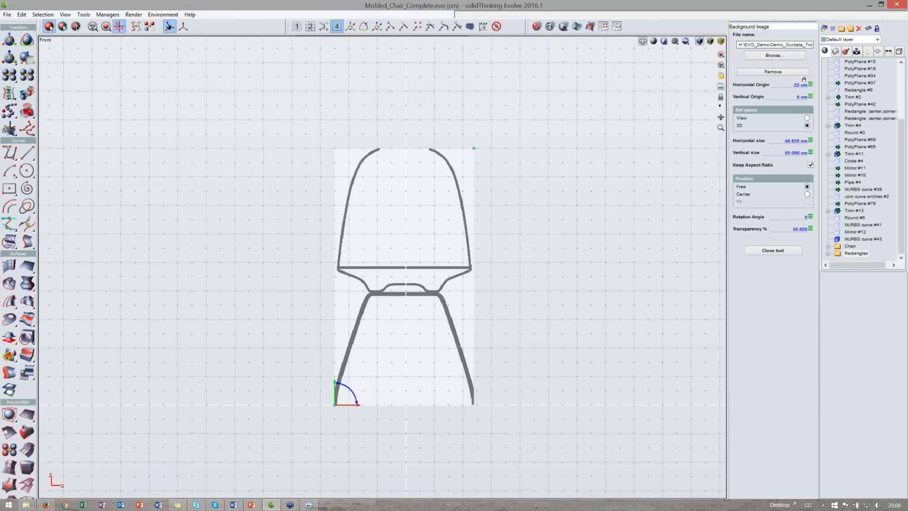
- Reset the background image's horizontal size to 50 cm
middle_click_drag(510, 194, 534, 175)
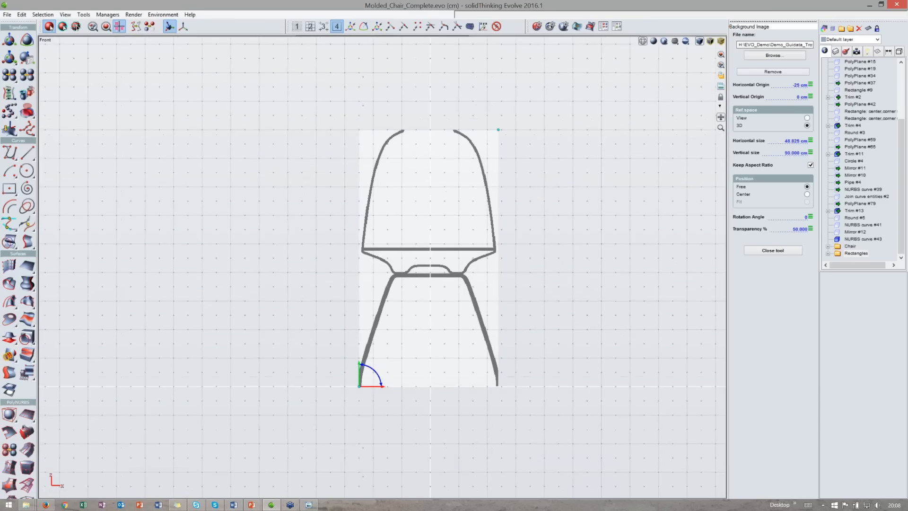
middle_click_drag(398, 307, 408, 297)
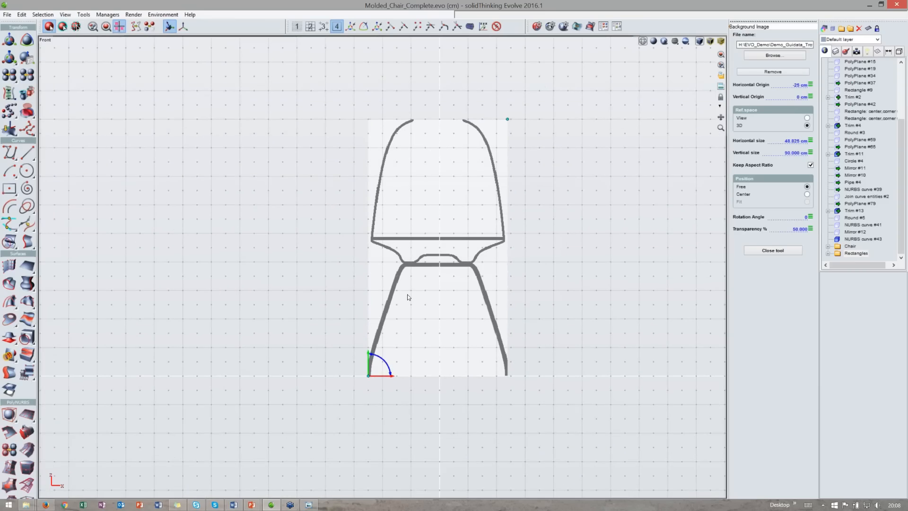
scroll(407, 295, "up", 2)
left_click(794, 141)
type("50")
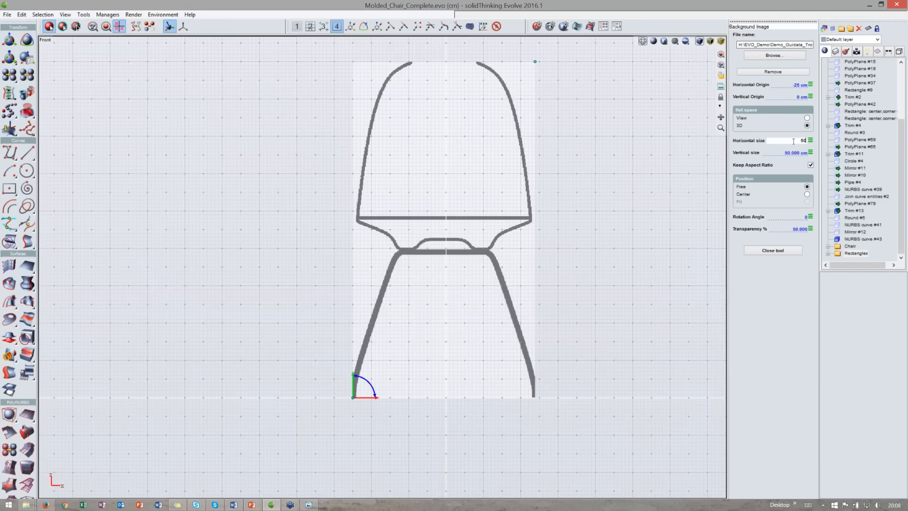
key("Return")
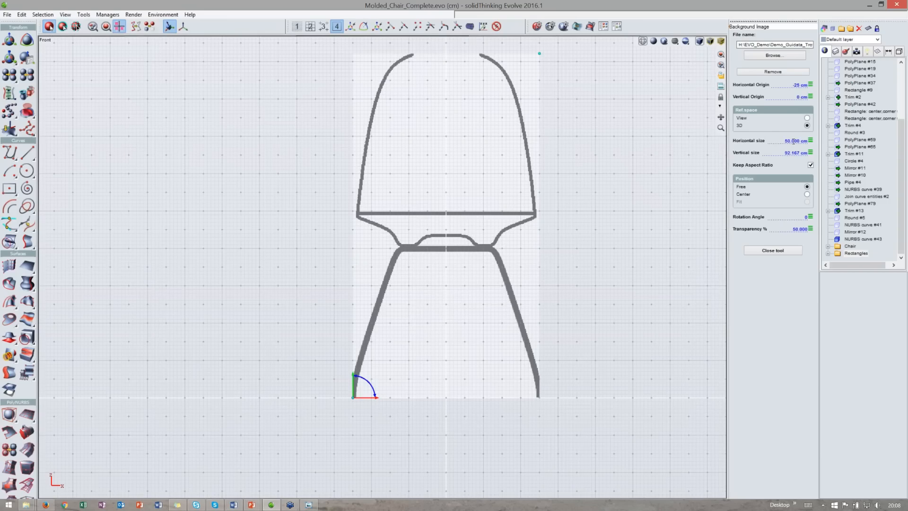
- Set the background image's transparency to 60% and close the background image tool
left_click_drag(720, 118, 726, 130)
mouse_move(773, 245)
left_mouse_down()
mouse_move(788, 245)
mouse_move(737, 245)
mouse_move(801, 244)
mouse_move(760, 244)
mouse_move(793, 244)
mouse_move(782, 245)
left_mouse_up()
type("60")
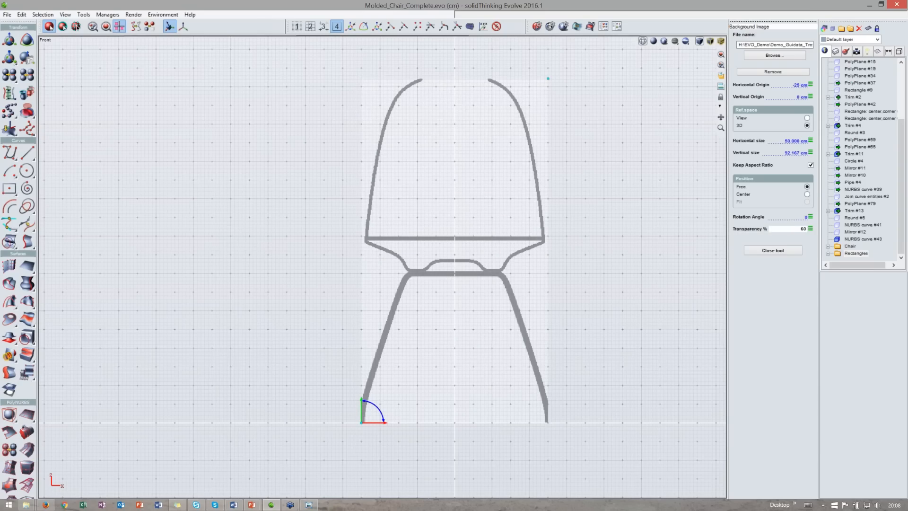
key("Return")
left_click(776, 250)
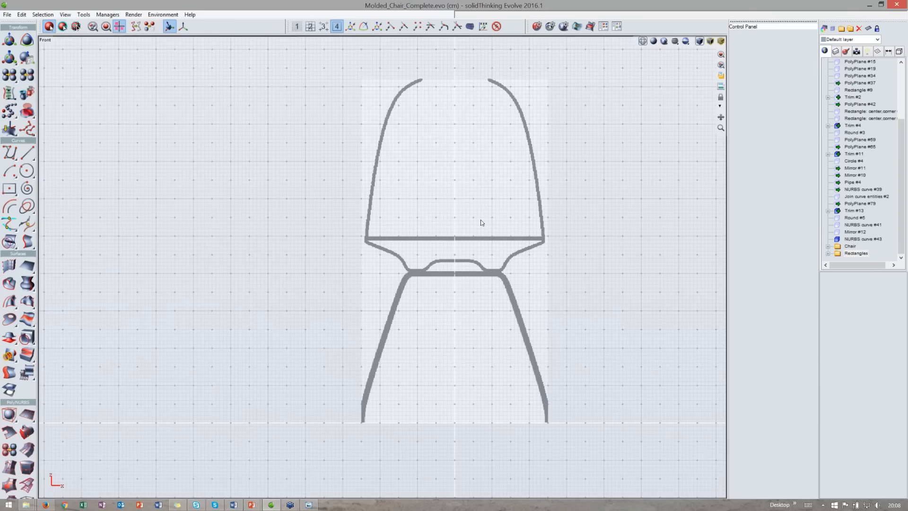
- Lock the camera of the front view
middle_click_drag(481, 220, 457, 232)
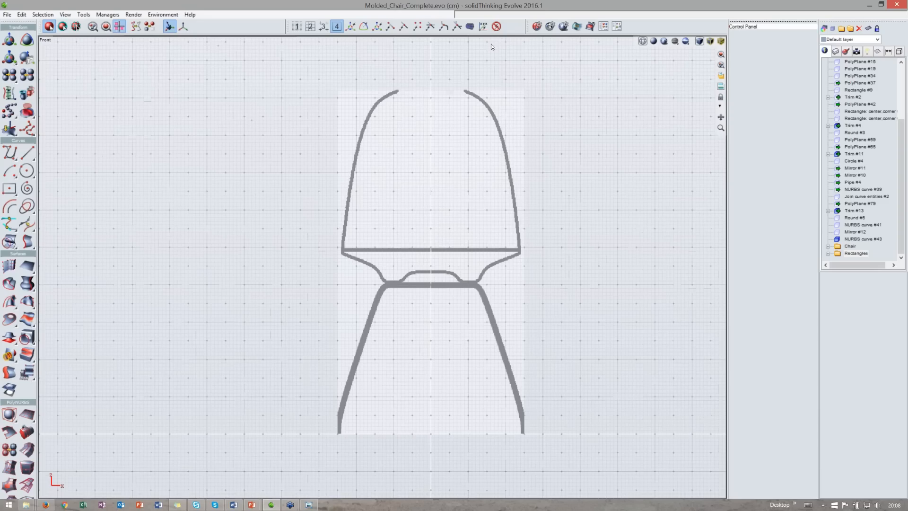
middle_click_drag(491, 44, 484, 45)
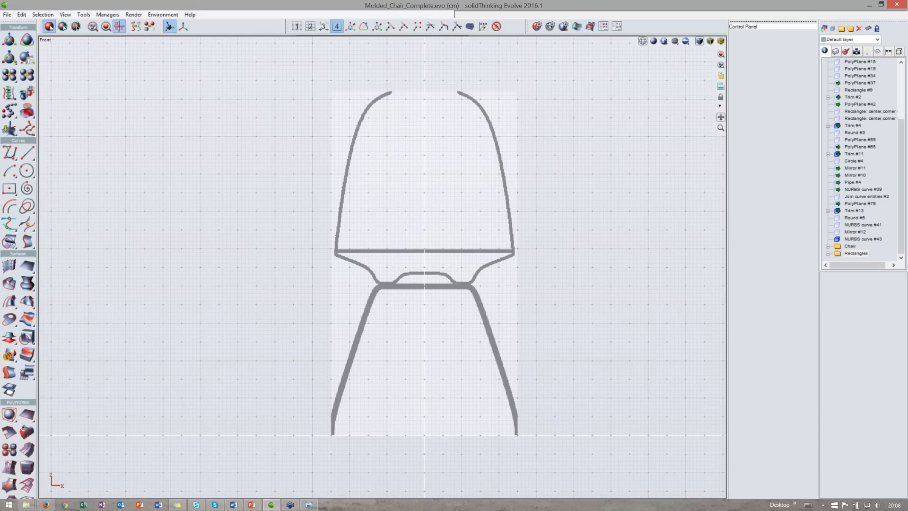
left_click_drag(720, 117, 741, 116)
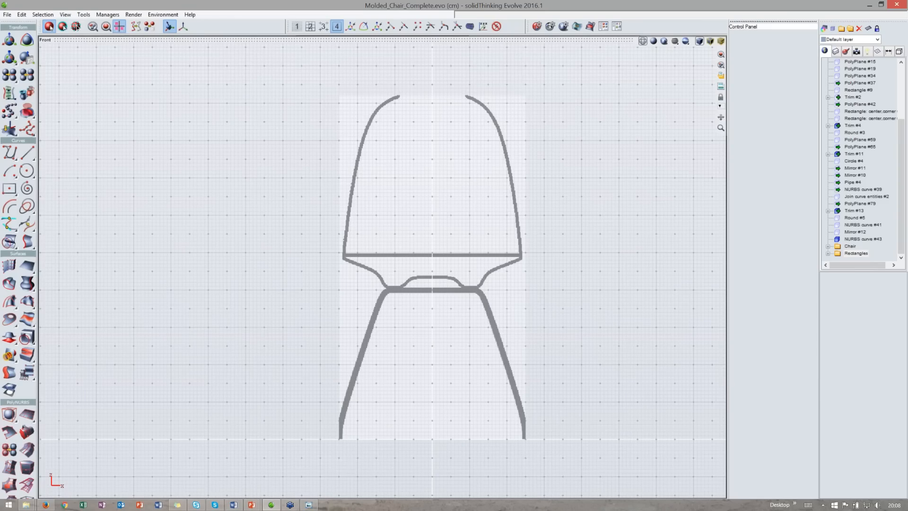
left_click(721, 97)
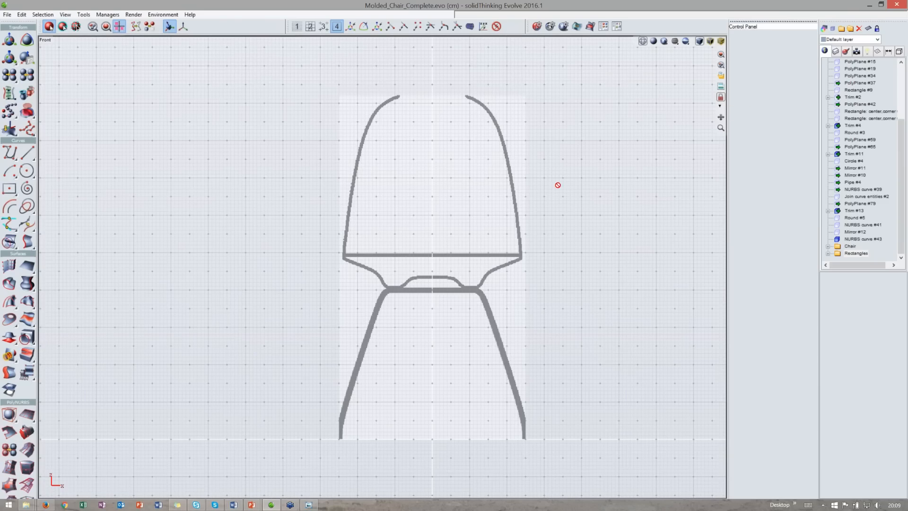
- Show the Chair layer and maximize the perspective viewport
double_click(545, 46)
left_click(848, 246)
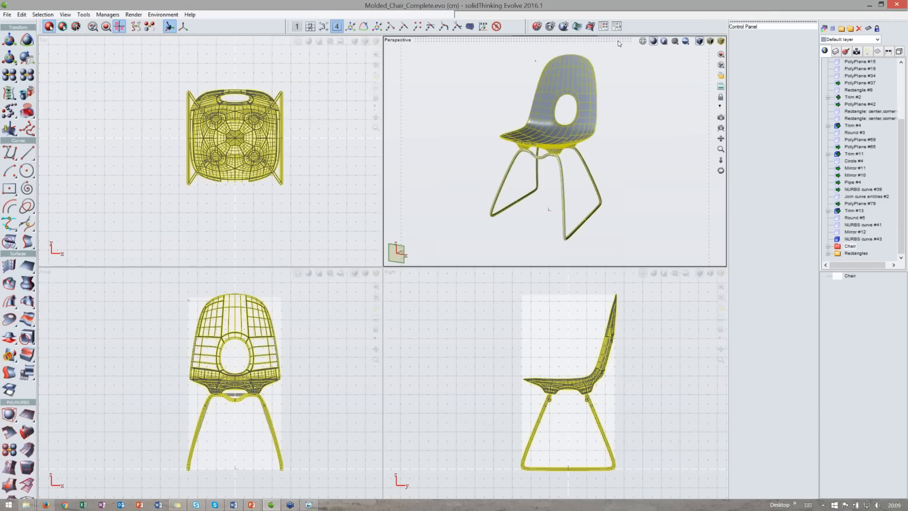
double_click(618, 44)
scroll(416, 401, "up", 3)
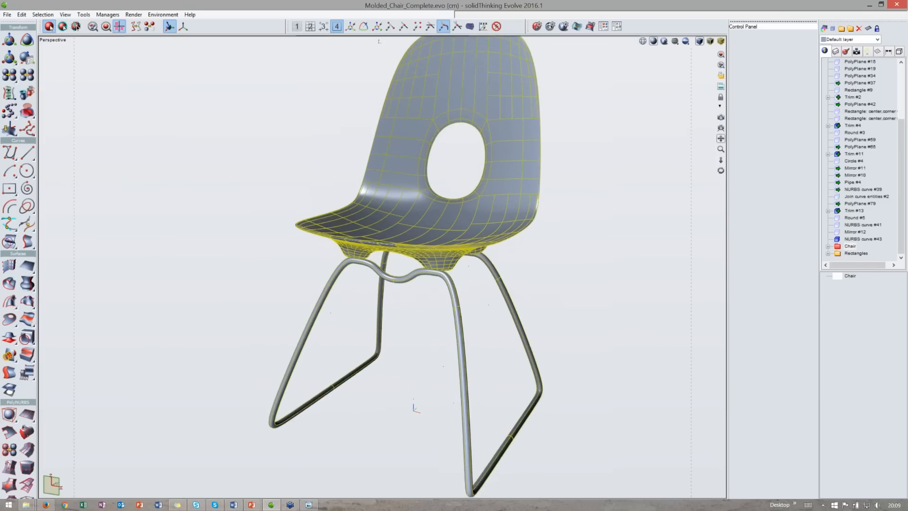
scroll(394, 272, "down", 2)
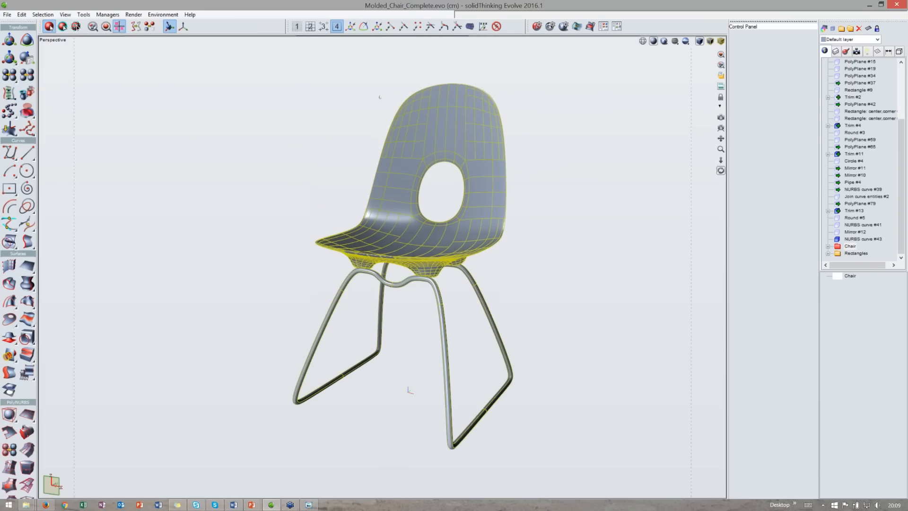
- Deselect the chair and toggle the perspective view's camera lock
left_click(720, 97)
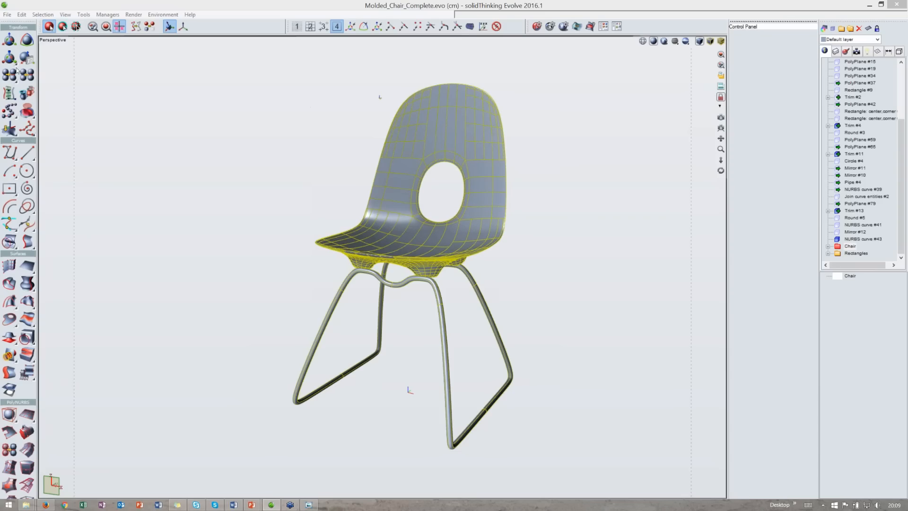
left_click(51, 39)
left_click(222, 116)
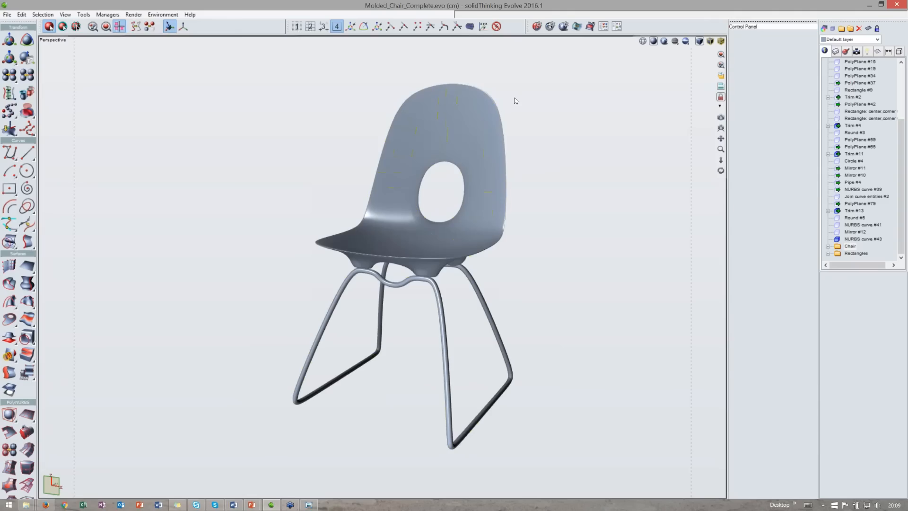
left_click(721, 97)
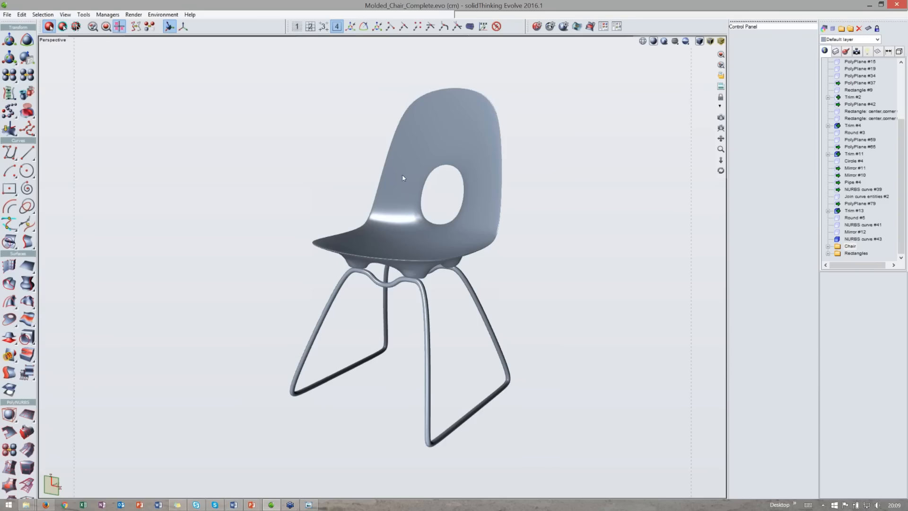
- Select the molded seat shell and give it a red colour in its visual properties
right_click(685, 42)
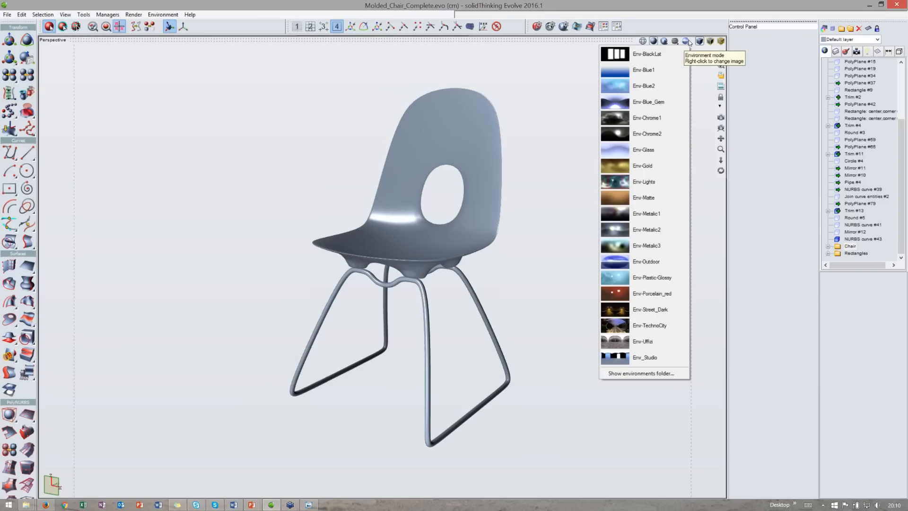
left_click(461, 134)
left_click(462, 136)
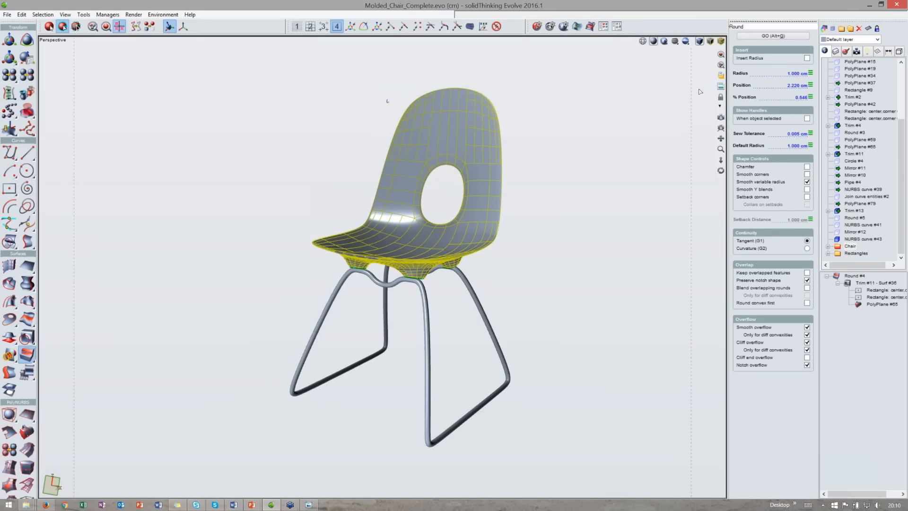
left_click(824, 29)
left_click(790, 78)
left_click(796, 74)
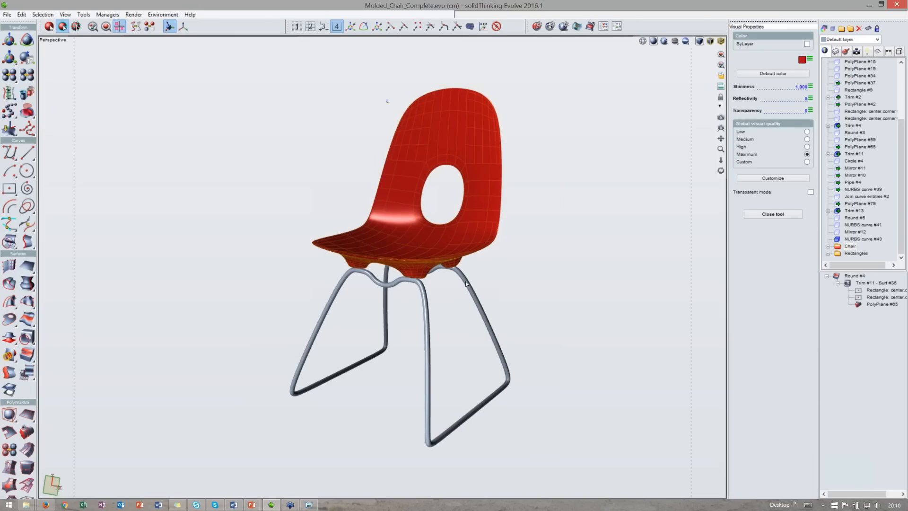
- Select the chair legs and set their colour to light grey, RGB 213, 213, 213
double_click(842, 248)
left_click(860, 247)
left_click(807, 44)
left_click(807, 44)
left_click(809, 60)
left_click_drag(788, 86, 805, 95)
left_click_drag(785, 99, 806, 137)
left_click_drag(806, 94, 808, 81)
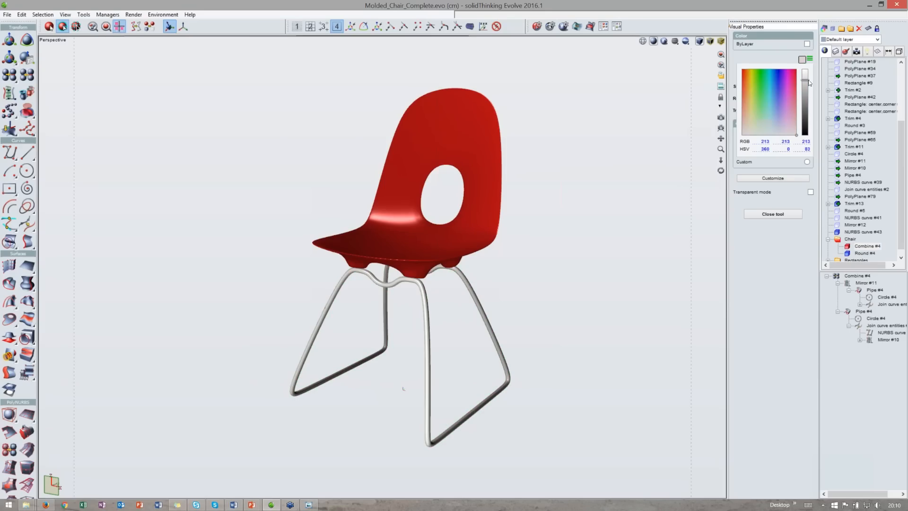
left_click(540, 240)
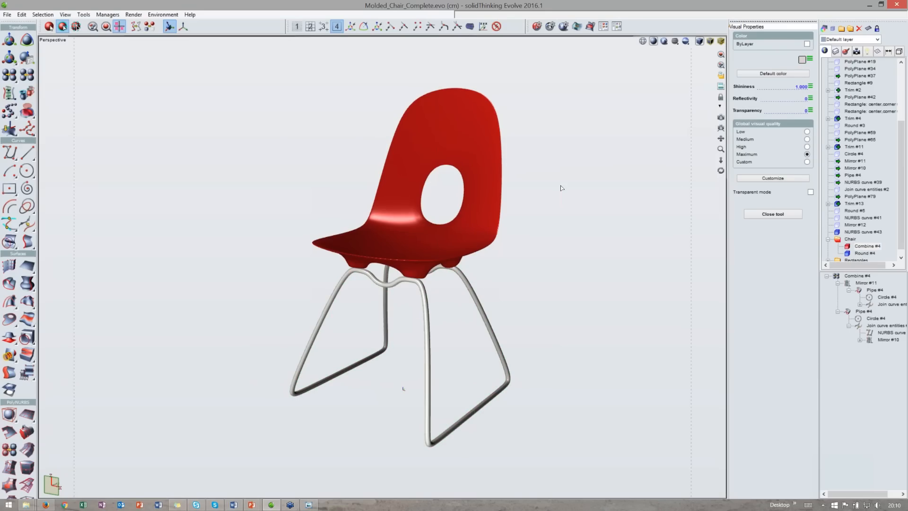
- Open the Snapshot tool and inspect its background colour picker
left_click(721, 76)
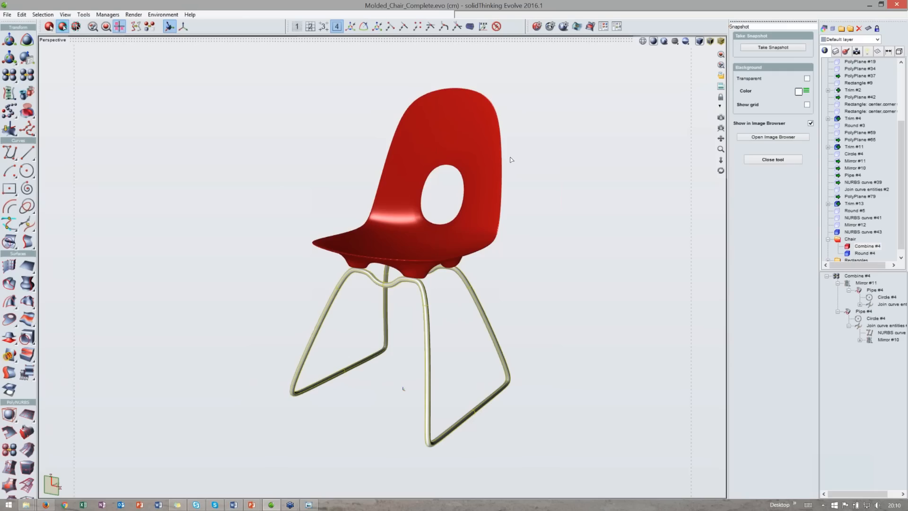
left_click(807, 90)
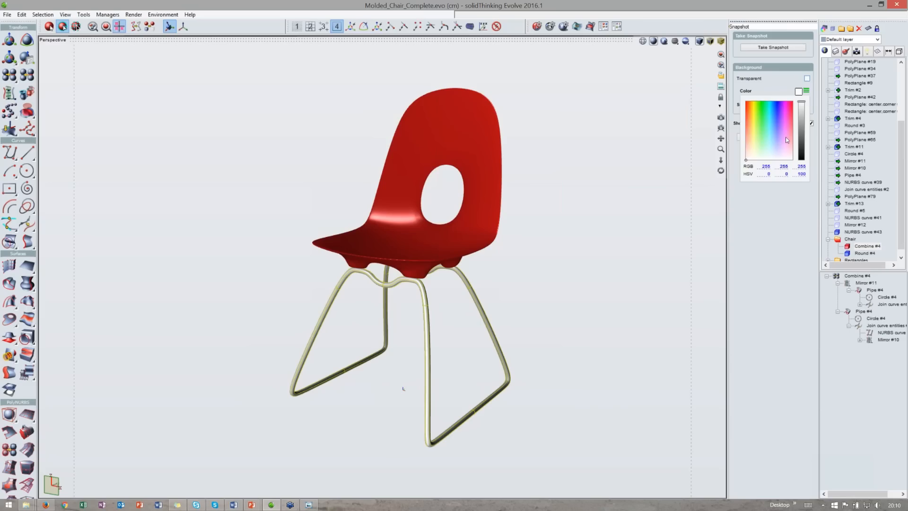
left_click(769, 84)
left_click(798, 91)
left_click(771, 92)
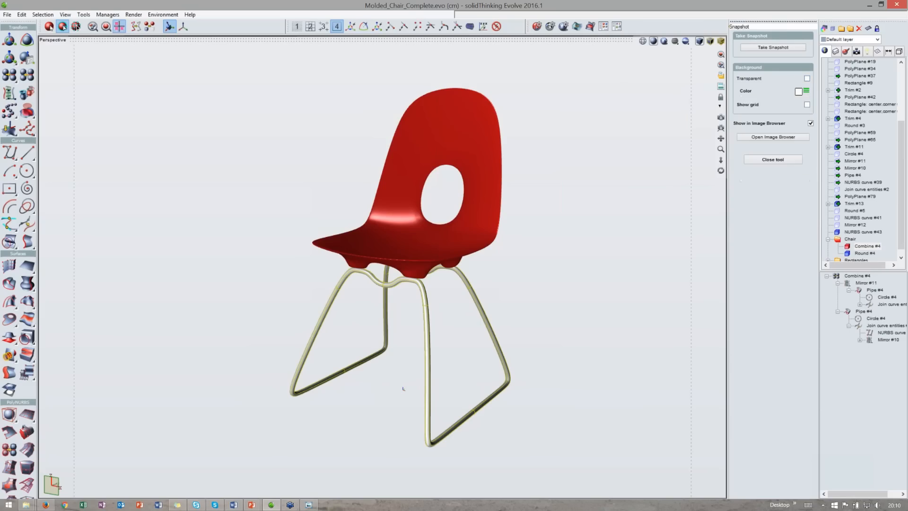
- Take a snapshot of the chair view and enlarge the Image Browser window that shows it
left_click(807, 105)
left_click(776, 47)
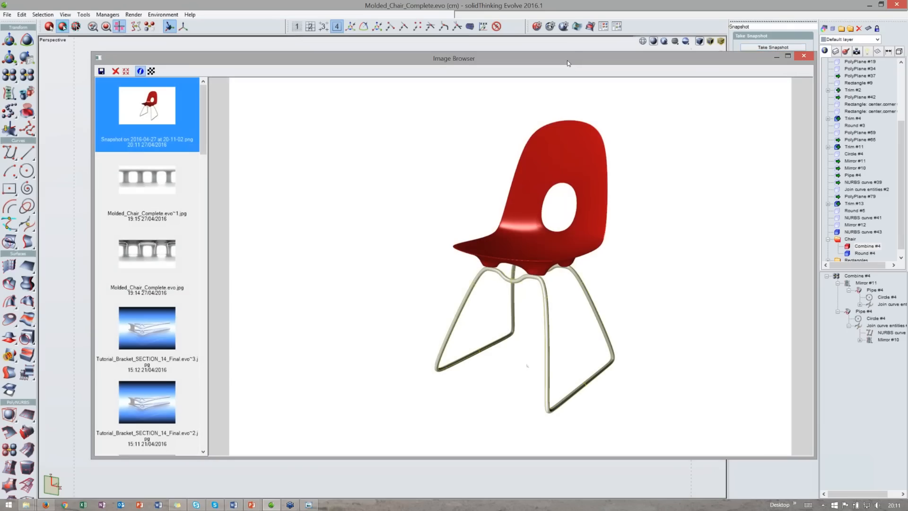
left_click_drag(570, 63, 623, 59)
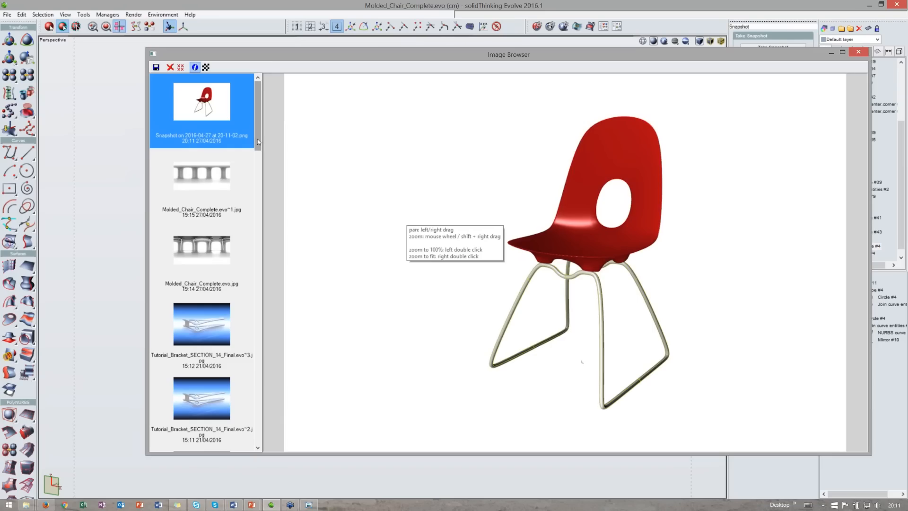
left_click_drag(435, 55, 440, 49)
left_click_drag(461, 449, 461, 485)
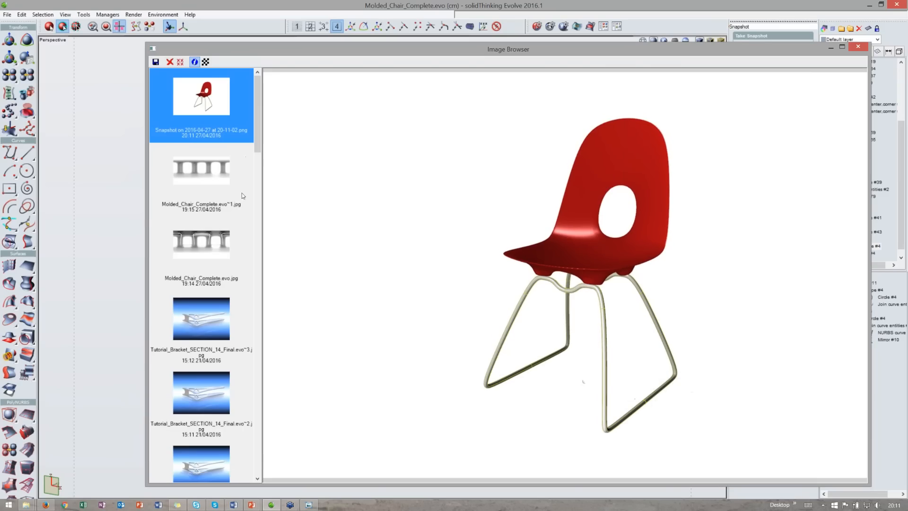
- Browse the saved images in the Image Browser, viewing each render and its settings details
left_click(218, 324)
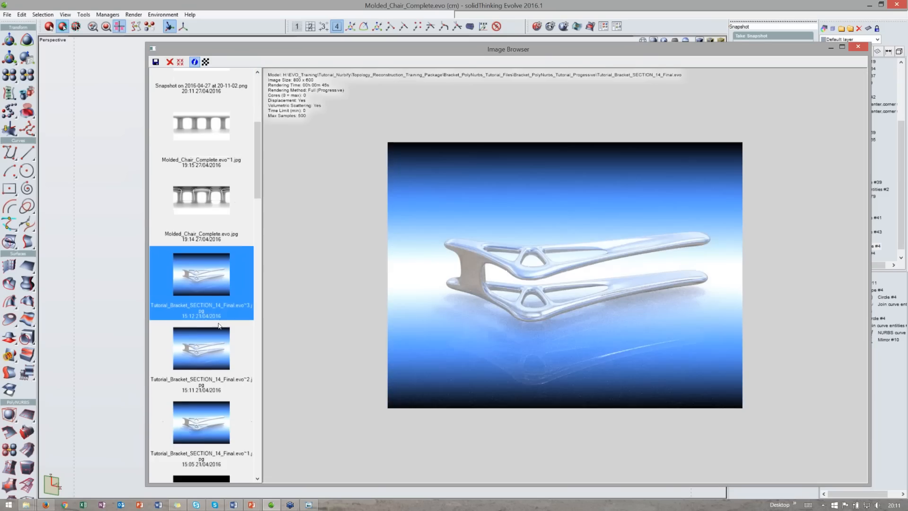
scroll(214, 286, "down", 5)
scroll(217, 313, "up", 5)
left_click(211, 263)
scroll(219, 314, "down", 8)
left_click(203, 257)
left_click(203, 189)
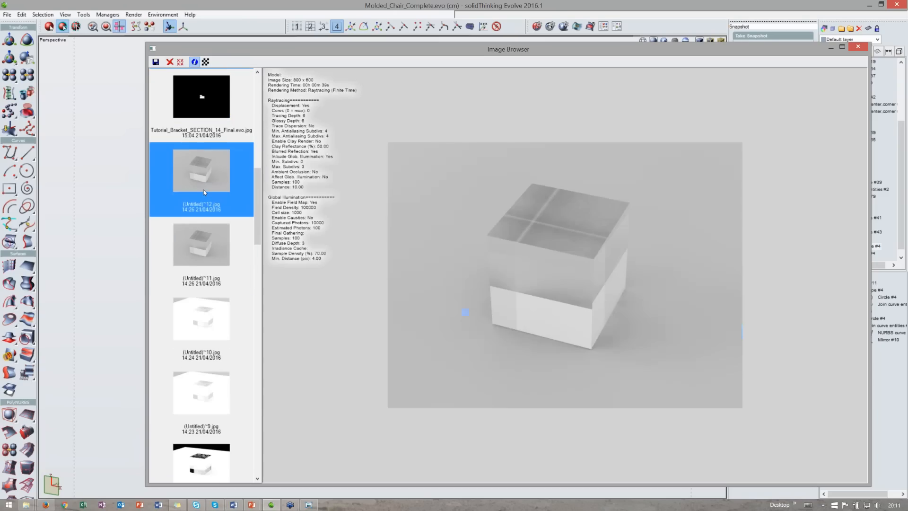
scroll(203, 190, "down", 8)
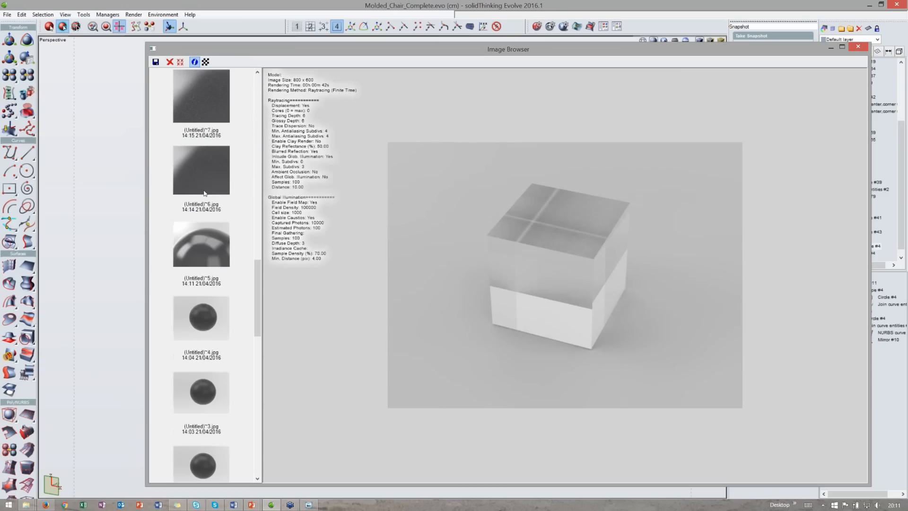
left_click(209, 240)
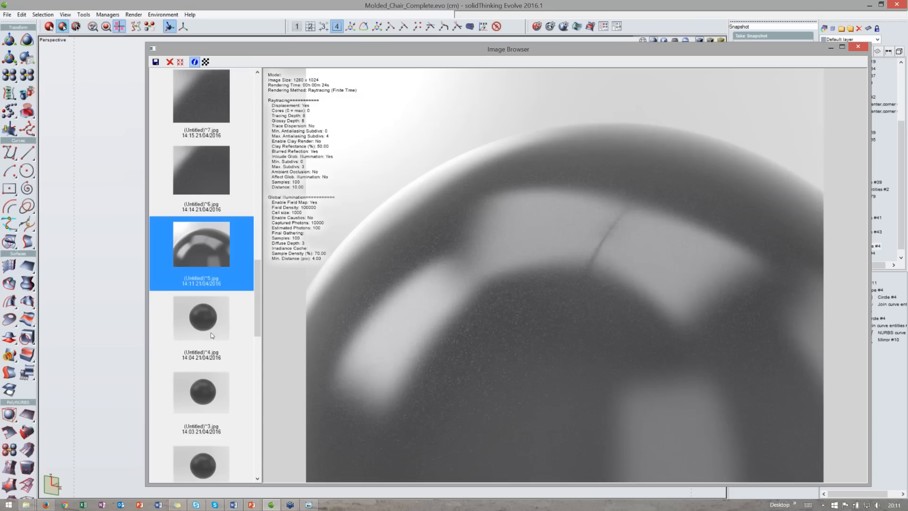
left_click(210, 314)
scroll(209, 313, "down", 3)
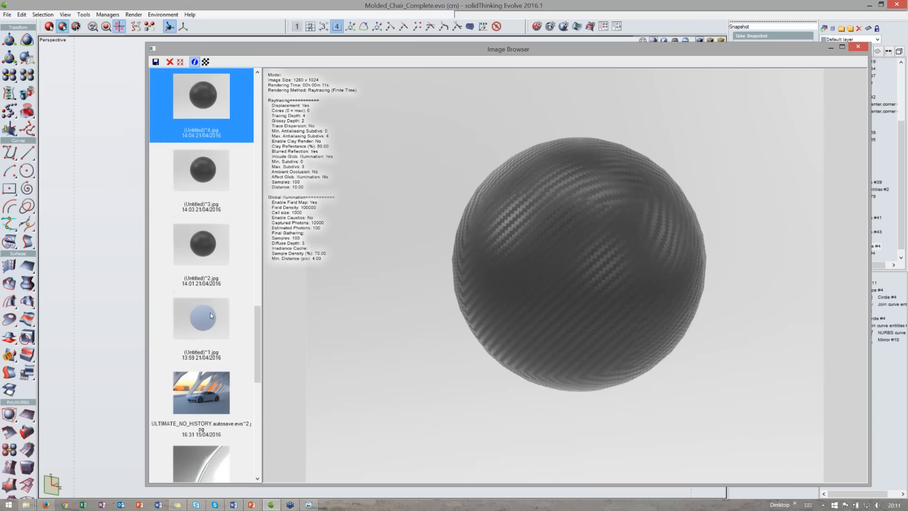
left_click(205, 177)
left_click(203, 244)
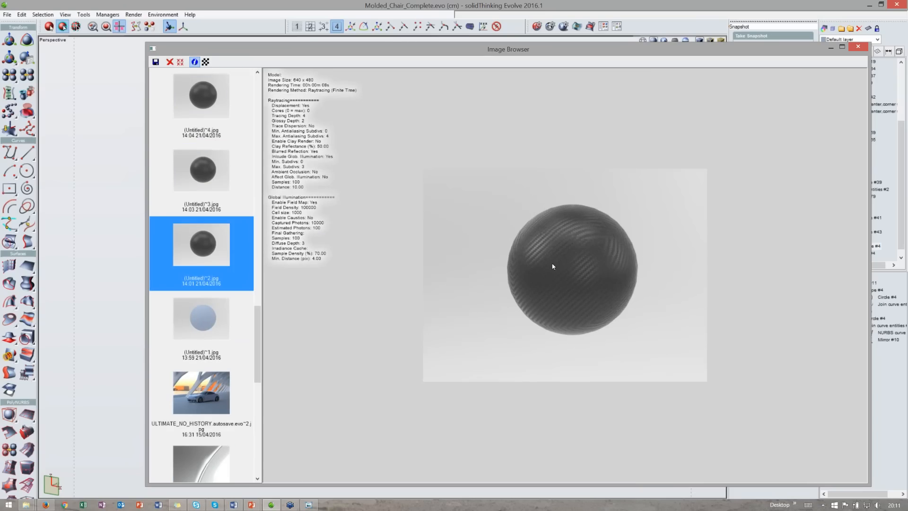
left_click(218, 389)
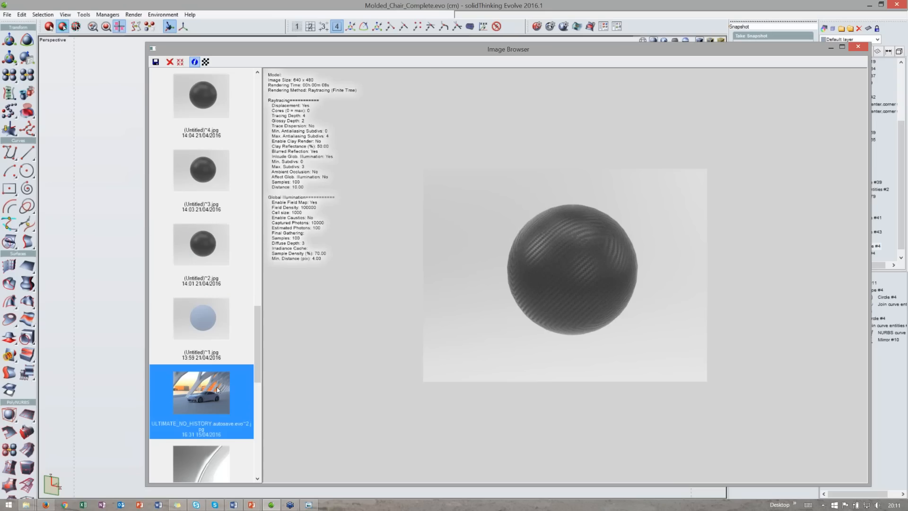
scroll(195, 304, "up", 10)
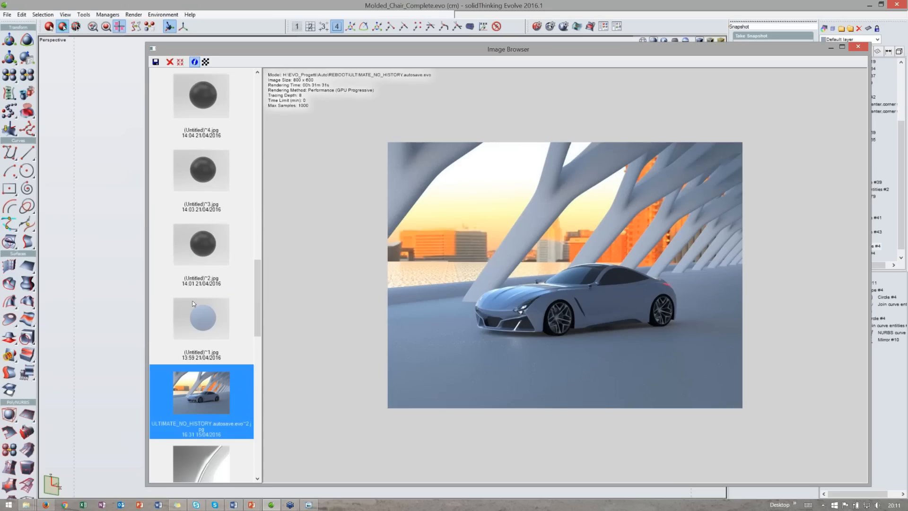
left_click(221, 108)
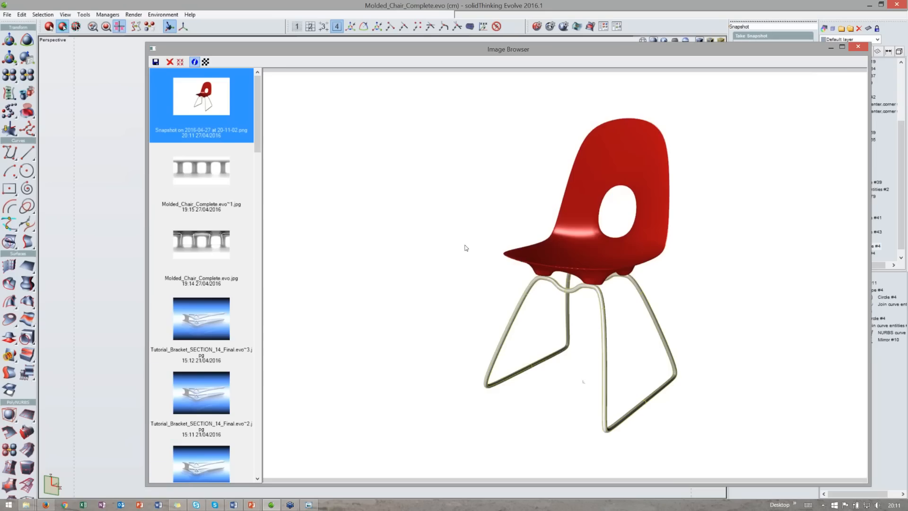
- Open the save dialog for the chair snapshot and review the available image file formats without saving
scroll(589, 281, "down", 1)
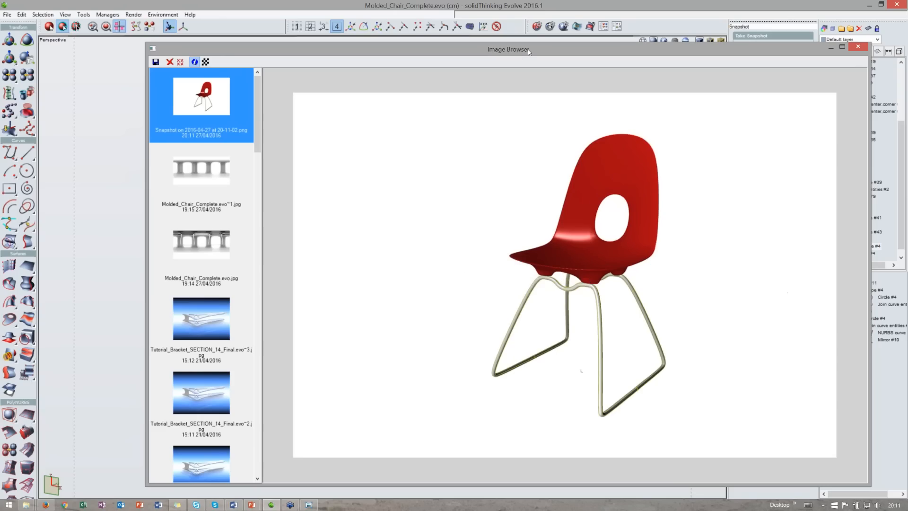
left_click_drag(528, 51, 533, 46)
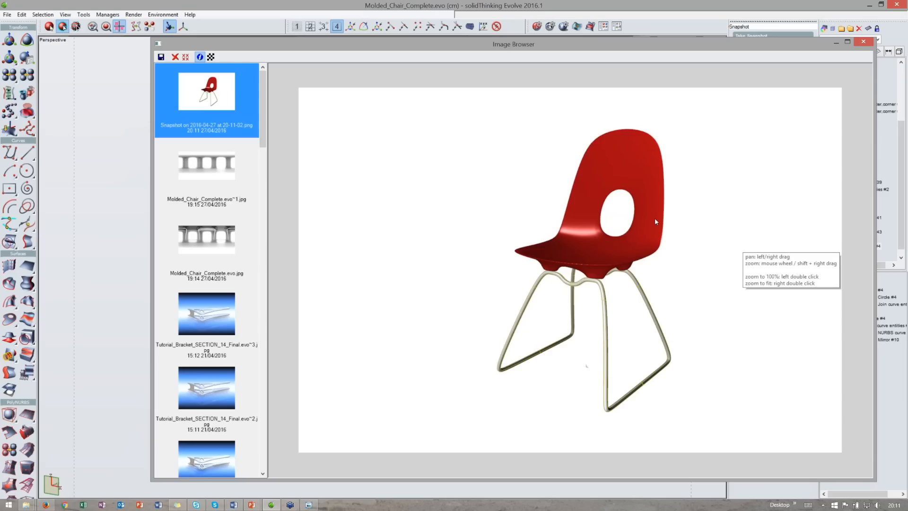
scroll(230, 174, "down", 3)
scroll(229, 174, "down", 15)
left_click_drag(263, 410, 265, 111)
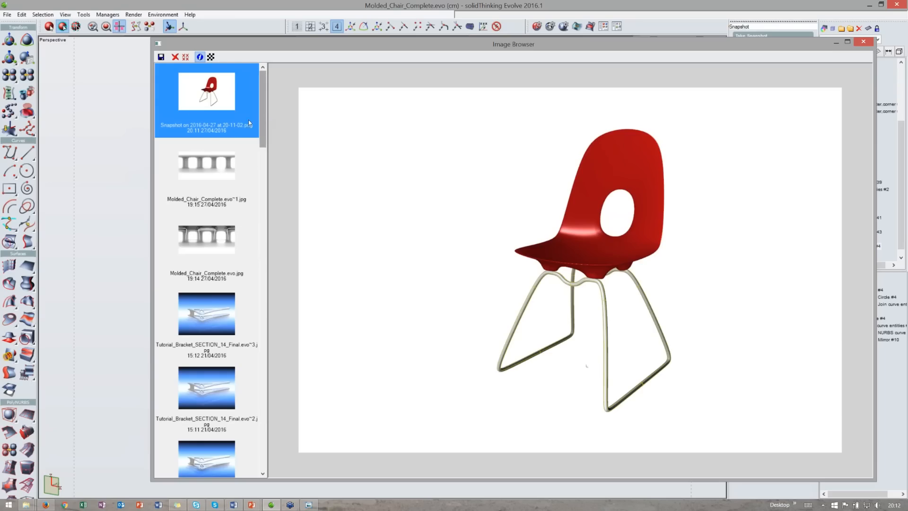
left_click(161, 58)
left_click(245, 271)
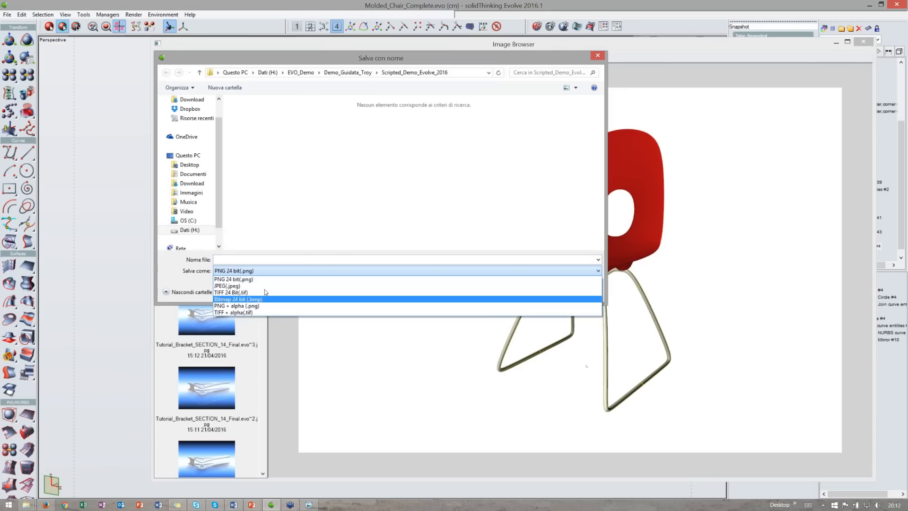
left_click(194, 280)
left_click(598, 56)
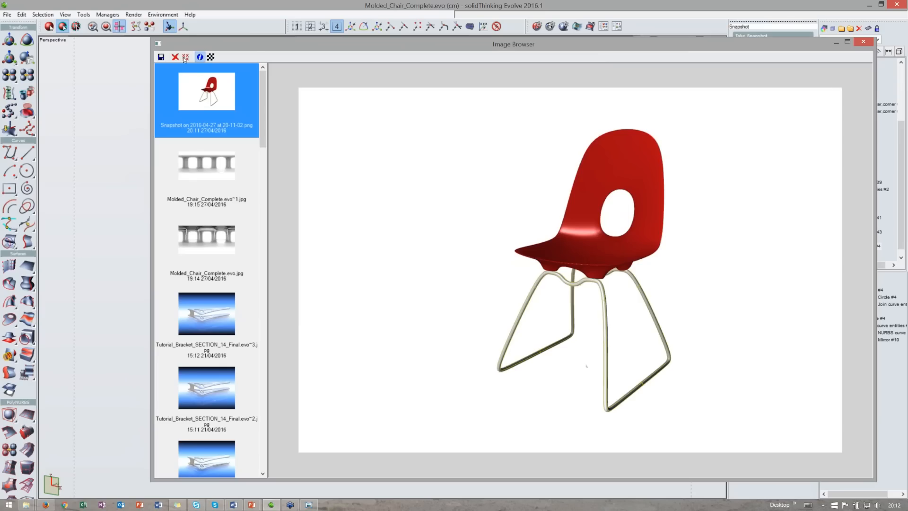
- Zoom into the bracket render in the Image Browser and close the browser
scroll(455, 182, "up", 1)
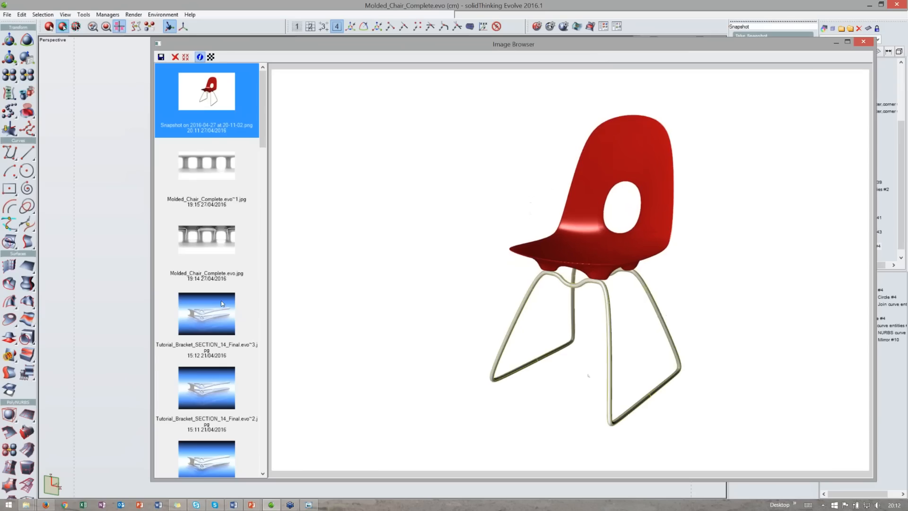
left_click(221, 298)
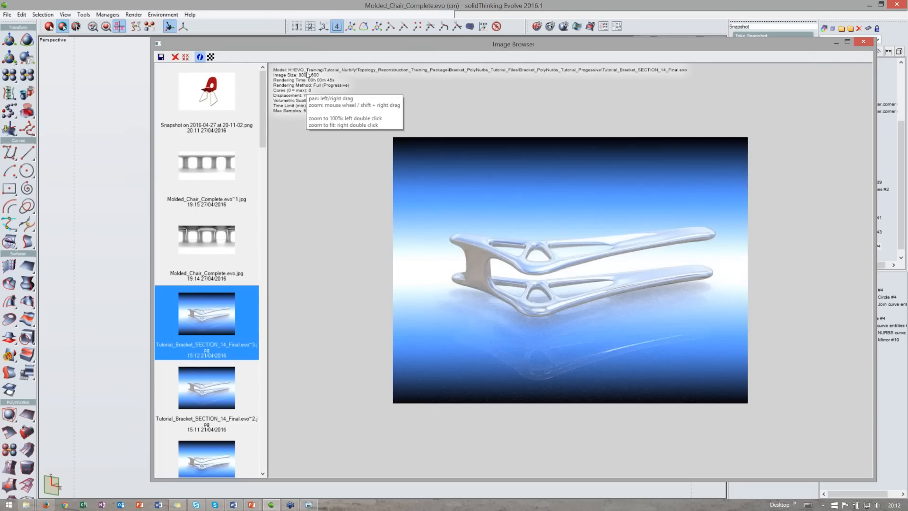
scroll(326, 81, "up", 5)
scroll(332, 83, "down", 3)
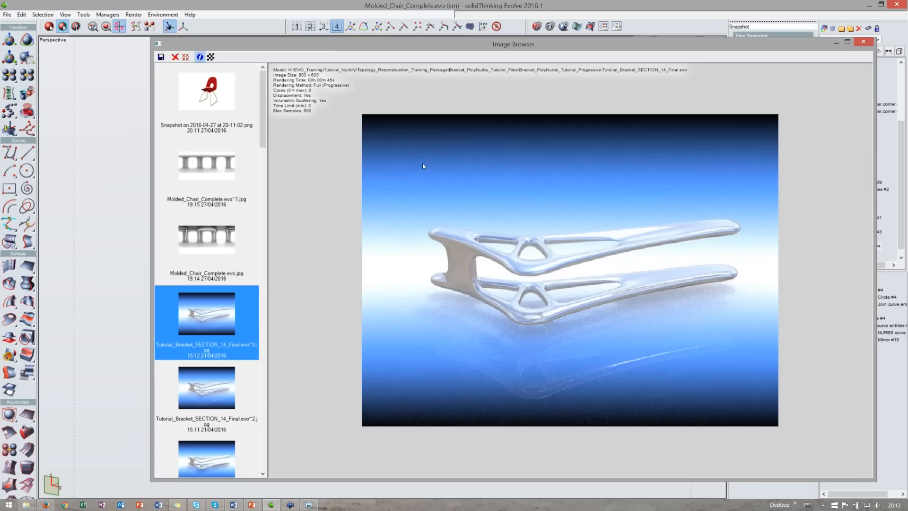
scroll(468, 256, "up", 1)
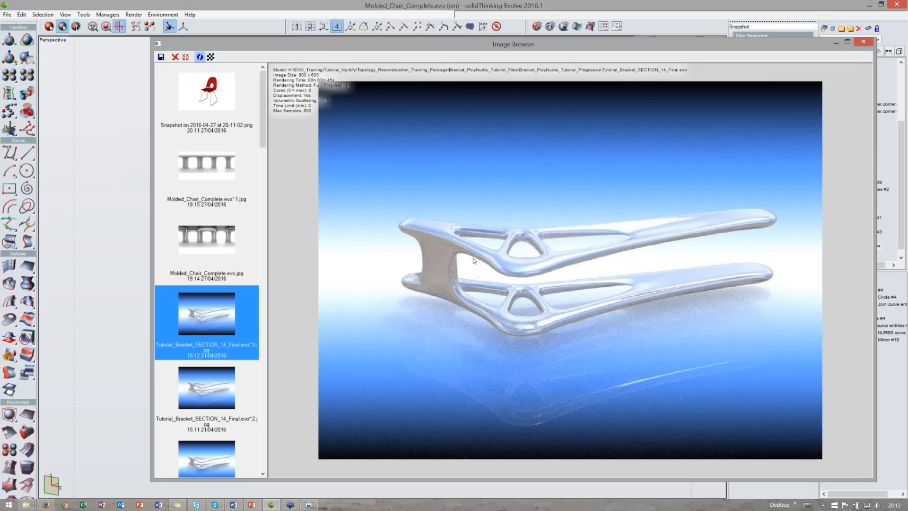
scroll(473, 260, "up", 2)
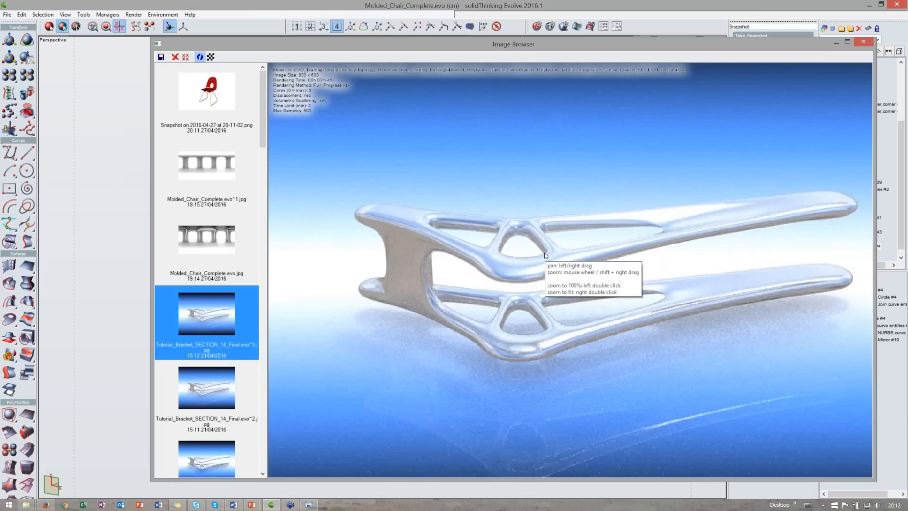
scroll(544, 253, "down", 2)
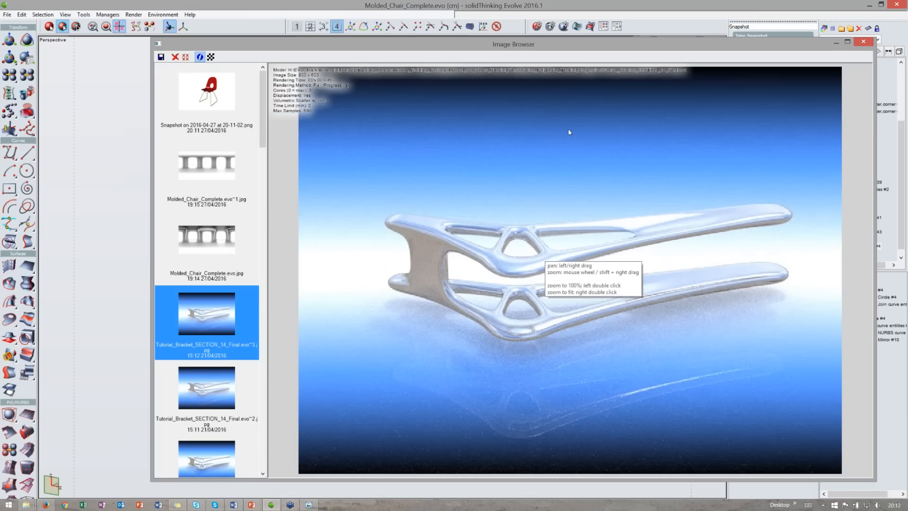
left_click(862, 43)
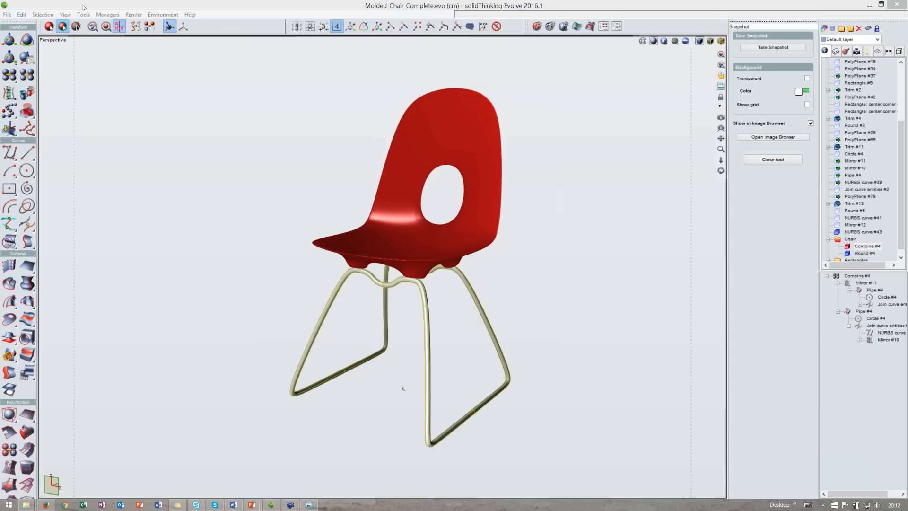
- Hide the Chair layer and show the Rectangles reference layer in a four-viewport layout
left_click_drag(560, 344, 328, 175)
middle_click_drag(349, 216, 395, 215)
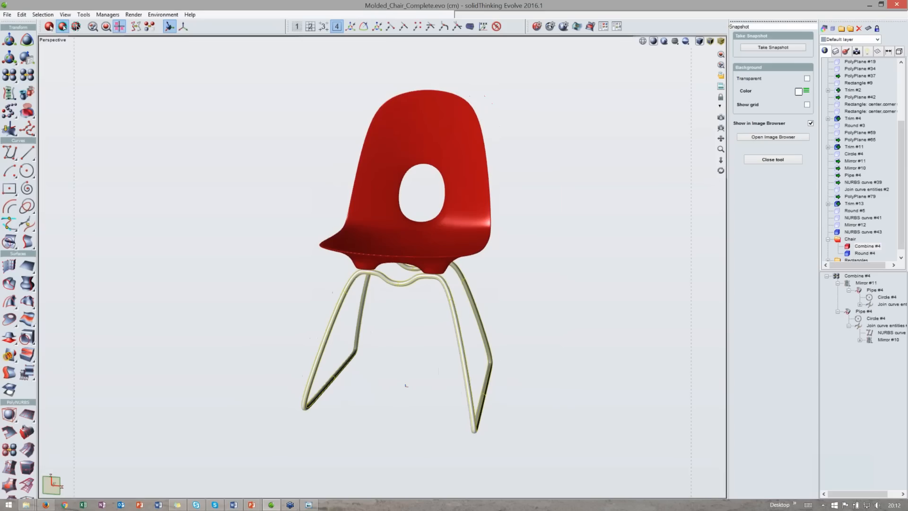
double_click(839, 240)
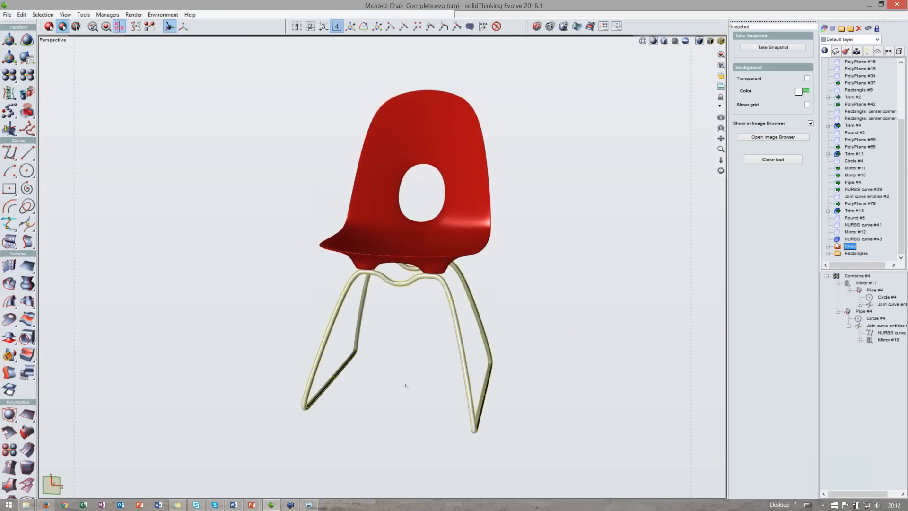
left_click(838, 246)
left_click(832, 29)
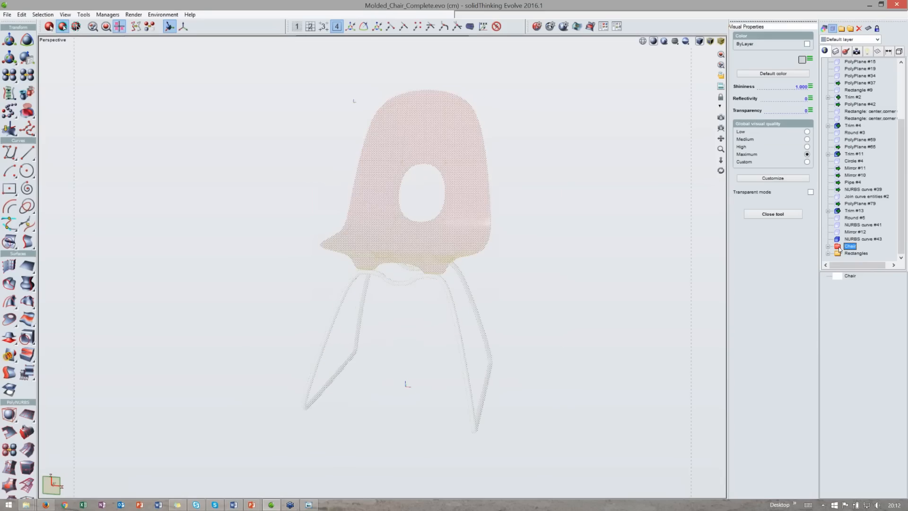
double_click(423, 41)
left_click(841, 254)
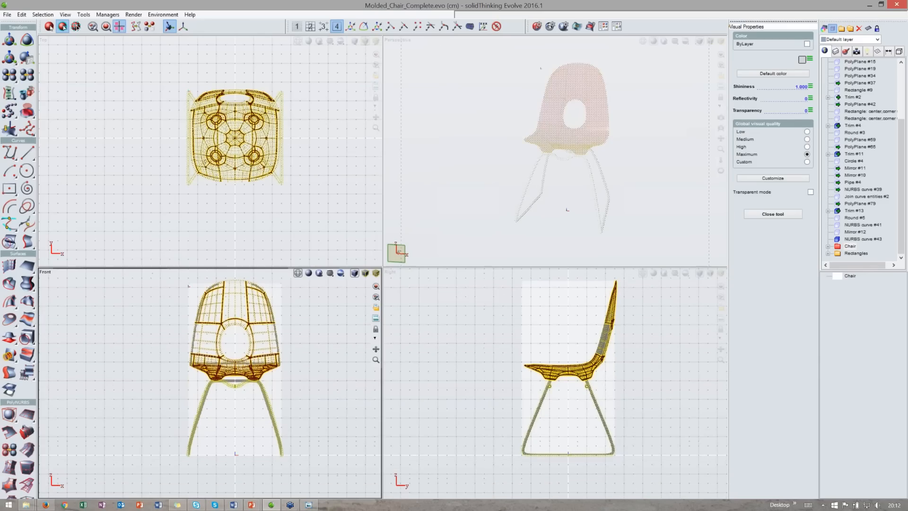
- Draw a NURBS curve in the front view tracing the right chair leg from the seat centre down to the floor
double_click(256, 273)
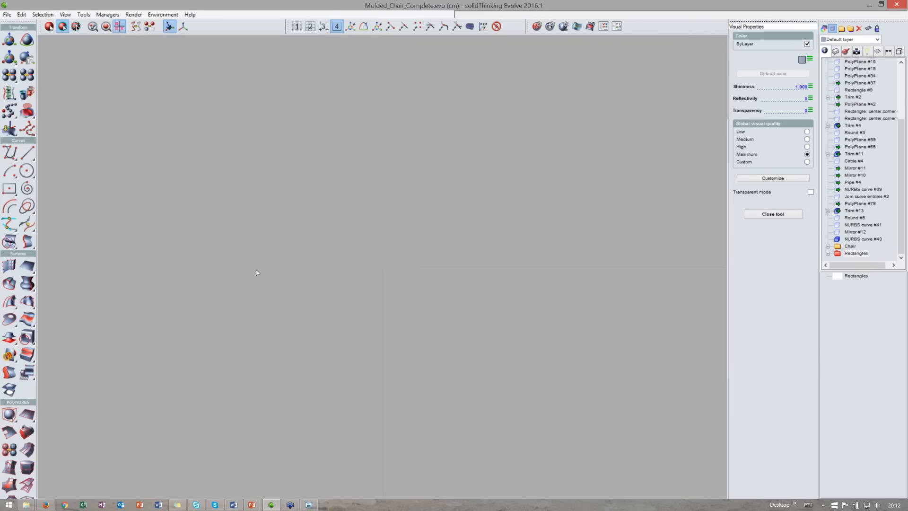
scroll(504, 346, "up", 2)
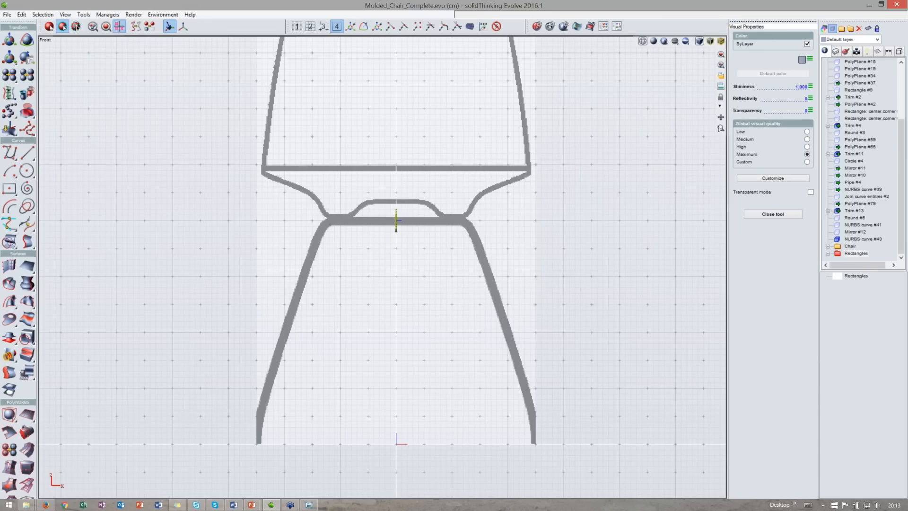
key("Escape")
left_click(54, 24)
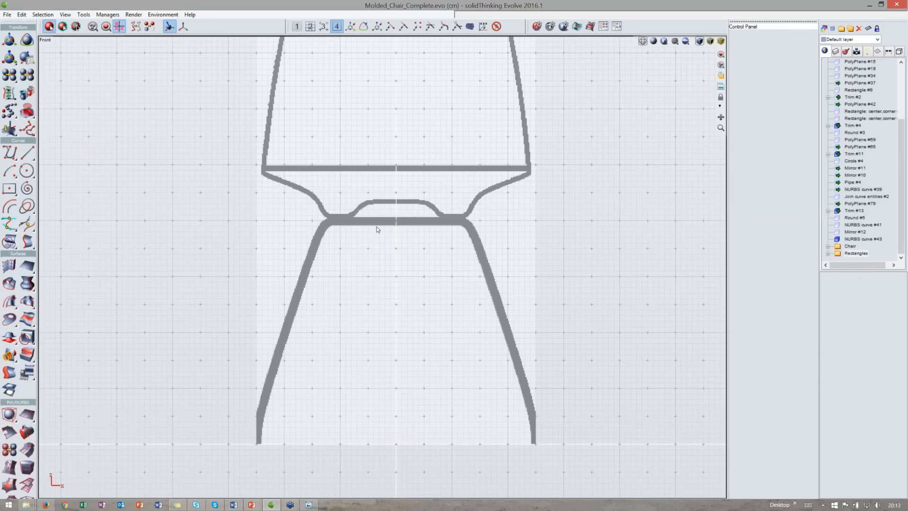
left_click(9, 153)
scroll(396, 228, "up", 1)
middle_click_drag(396, 228, 311, 197)
scroll(388, 226, "up", 2)
left_click(311, 196)
left_click(419, 196)
left_click(435, 221)
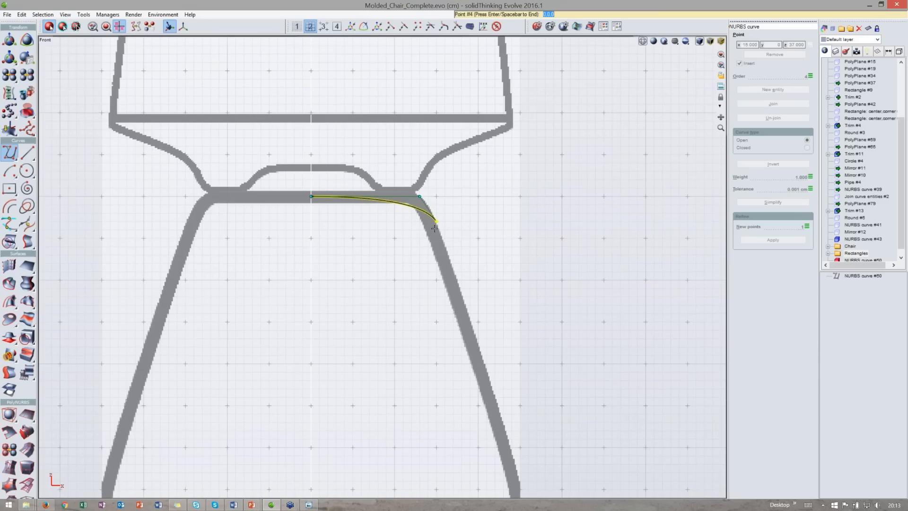
middle_click_drag(434, 228, 397, 150)
left_click_drag(439, 253, 441, 270)
scroll(452, 264, "down", 2)
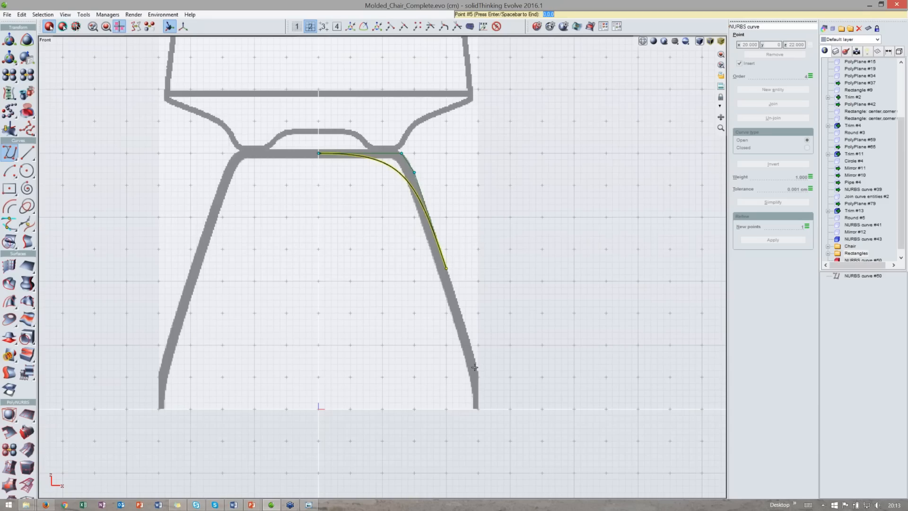
left_click(478, 377)
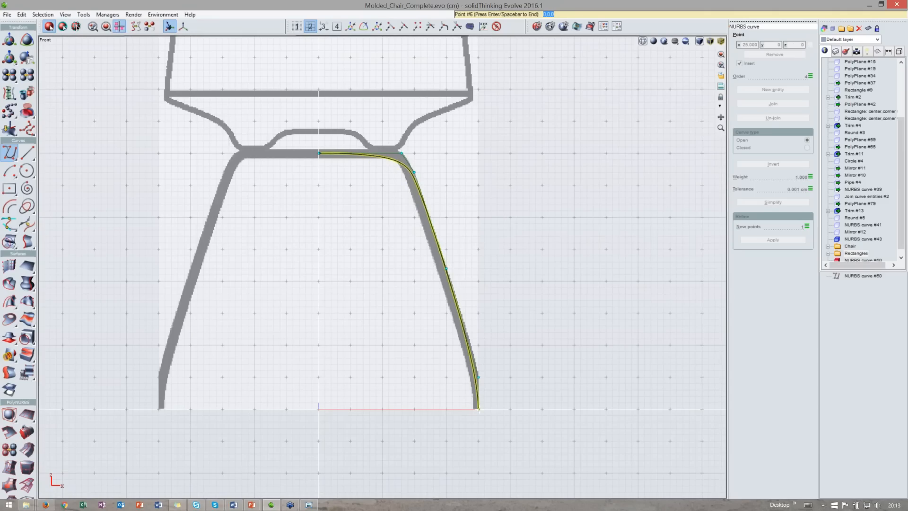
left_click(478, 408)
middle_click_drag(478, 407, 482, 430)
key("Return")
- Adjust the leg curve's upper corner control point in the front view so it follows the seat edge
scroll(438, 185, "up", 2)
left_click_drag(407, 201, 362, 168)
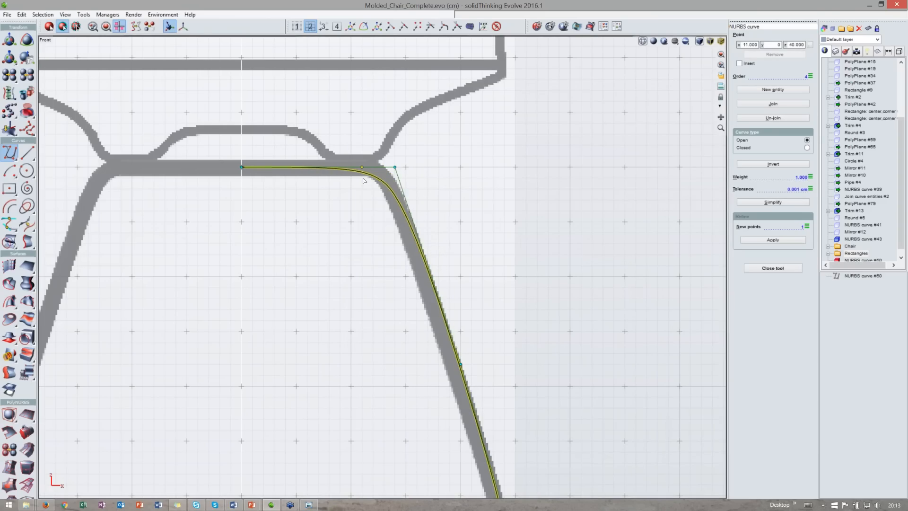
scroll(363, 180, "down", 1)
scroll(364, 181, "down", 2)
double_click(410, 41)
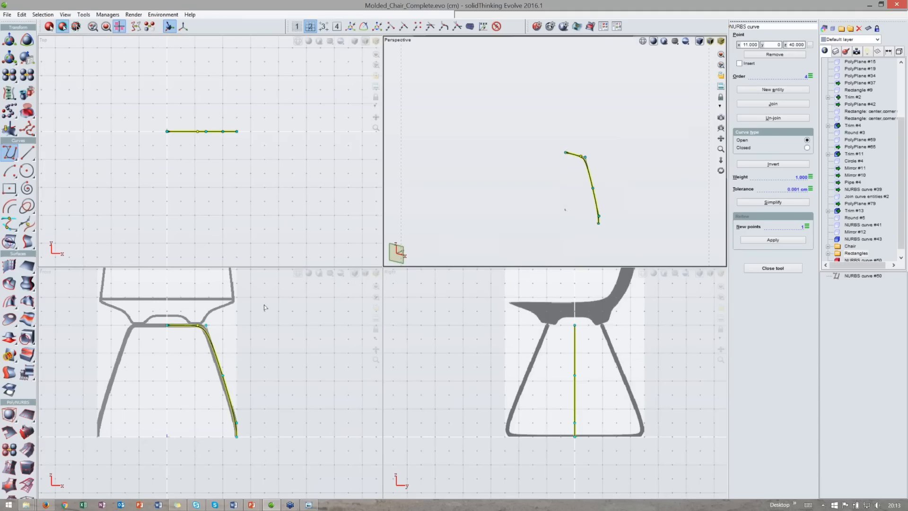
- Reshape the leg curve in the side view so its lower end and middle points follow the slanted front leg
scroll(581, 332, "up", 1)
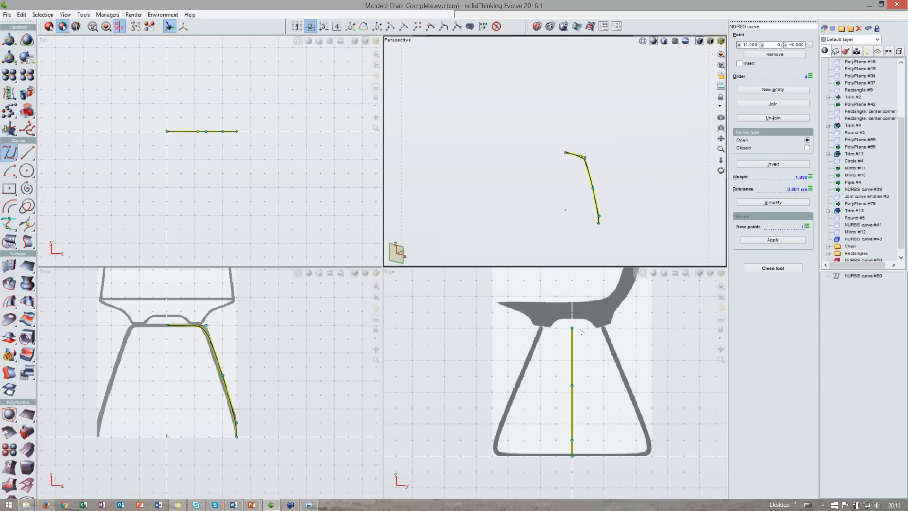
double_click(527, 273)
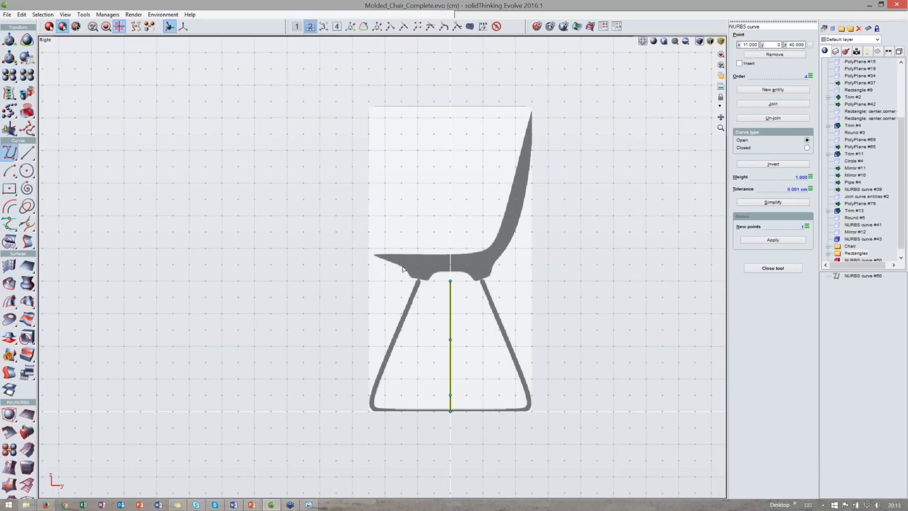
scroll(403, 269, "up", 2)
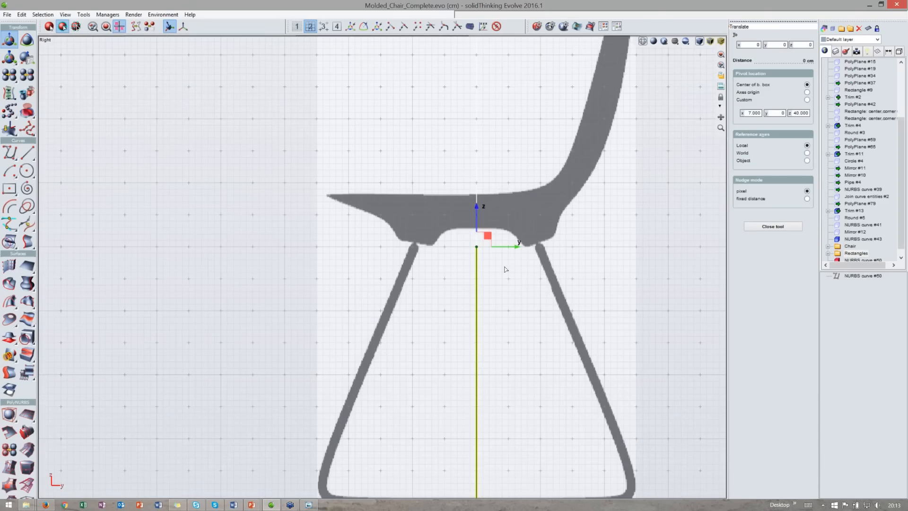
left_click_drag(509, 246, 445, 247)
middle_click_drag(445, 246, 440, 138)
left_click_drag(457, 408, 342, 377)
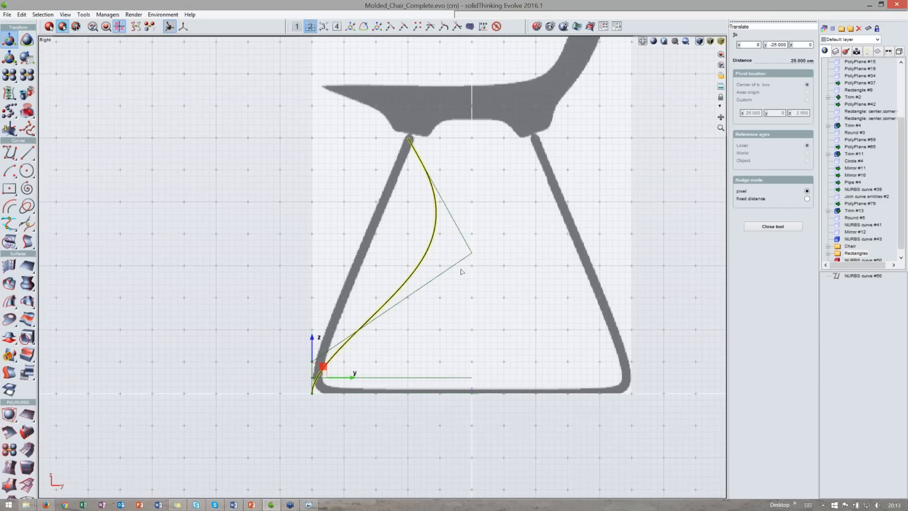
left_click(471, 253)
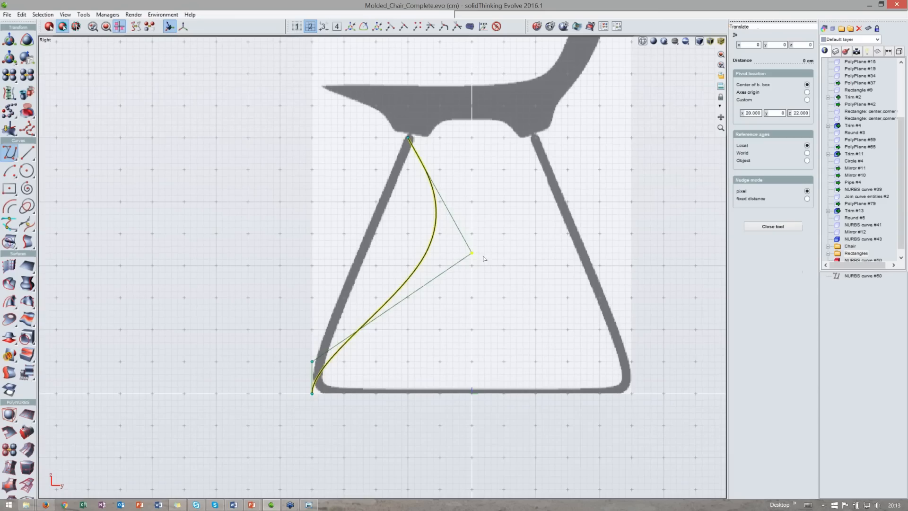
left_click_drag(507, 257, 400, 253)
middle_click_drag(411, 195, 407, 234)
- Inspect the reshaped leg curve in the top and perspective views
scroll(405, 43, "down", 1)
double_click(405, 43)
scroll(230, 399, "up", 2)
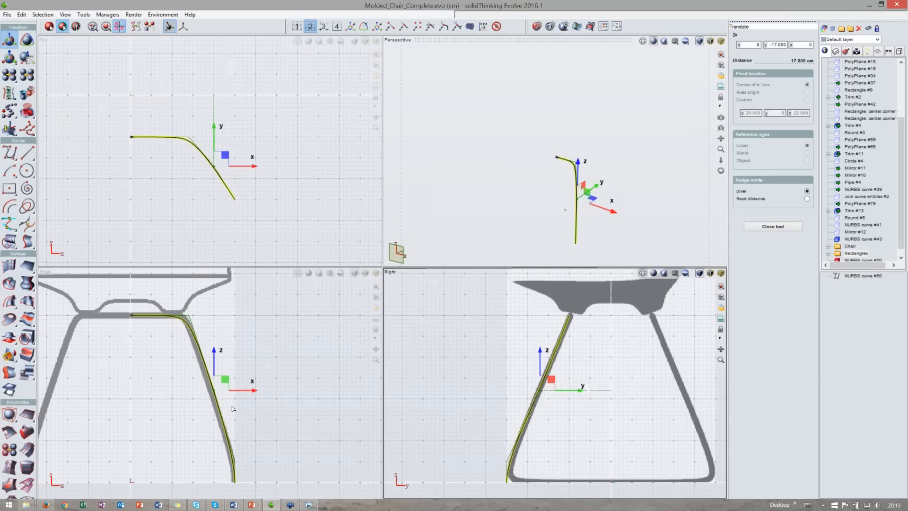
key("space")
key("space")
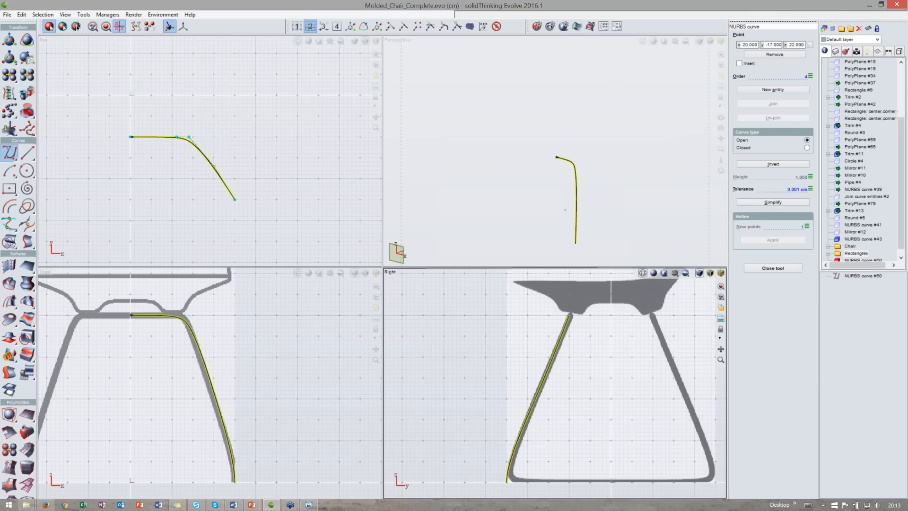
left_click(225, 208)
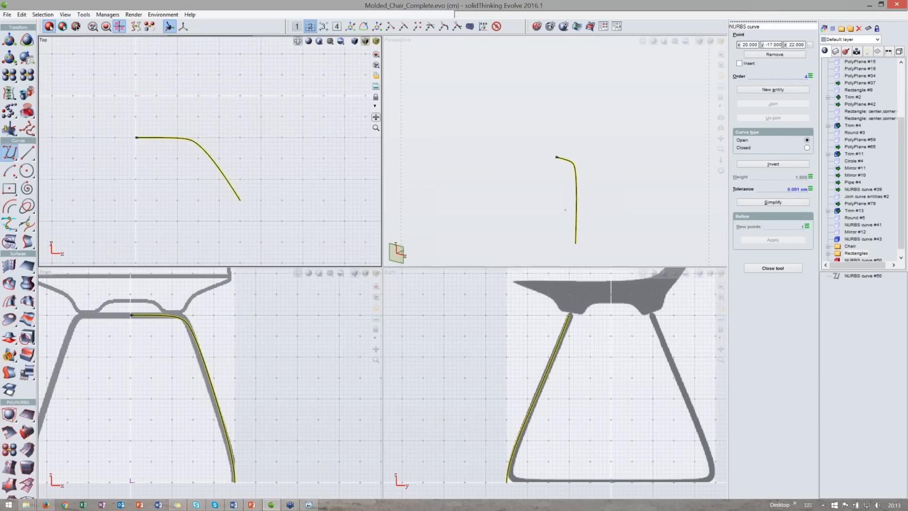
double_click(551, 42)
middle_click_drag(496, 331, 360, 353)
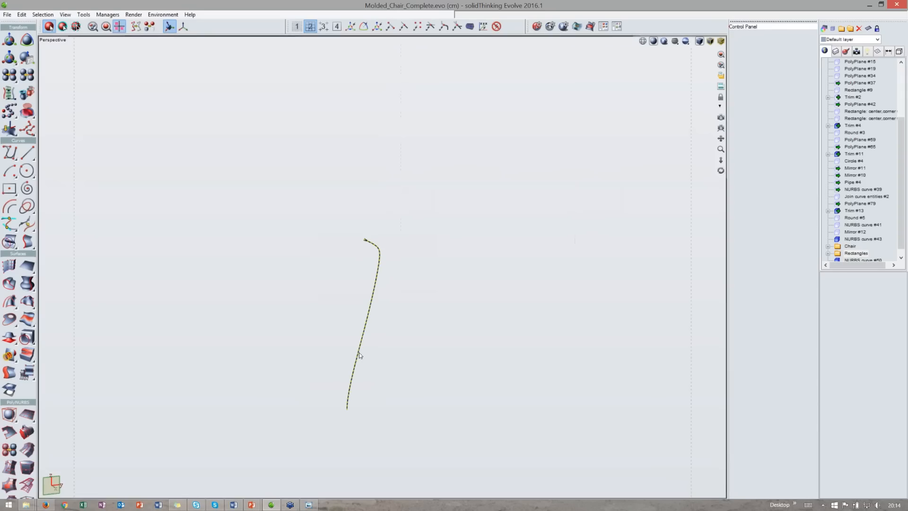
double_click(373, 39)
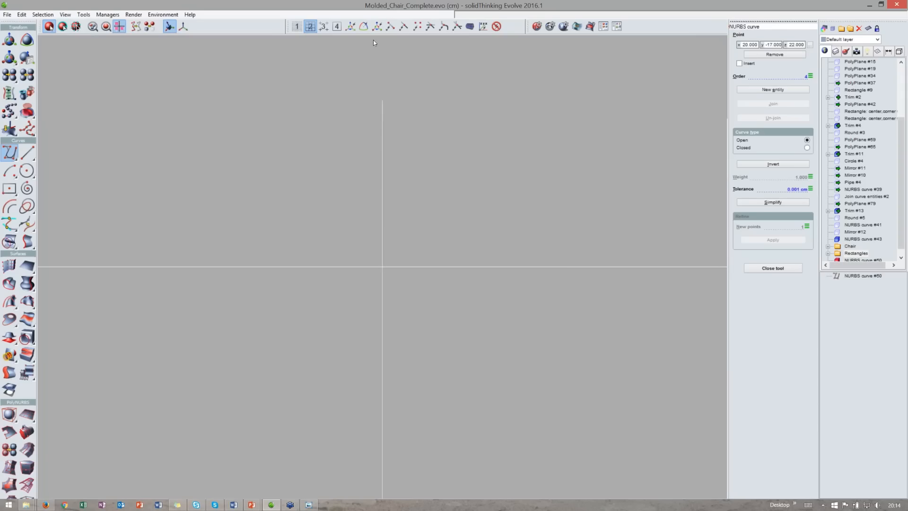
- Draw a circle of radius 0.5 cm centred on the leg curve's lower end in the top view
left_click(25, 173)
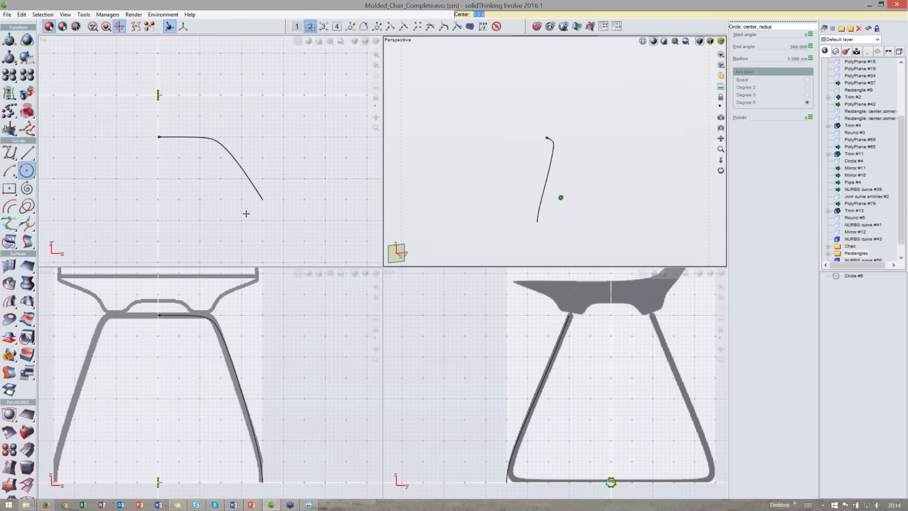
scroll(246, 213, "up", 1)
scroll(246, 213, "up", 2)
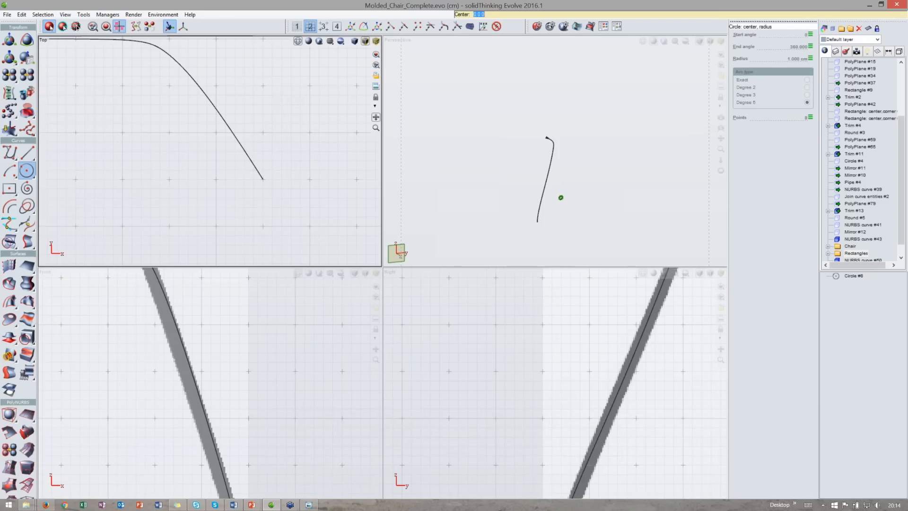
left_click(263, 179)
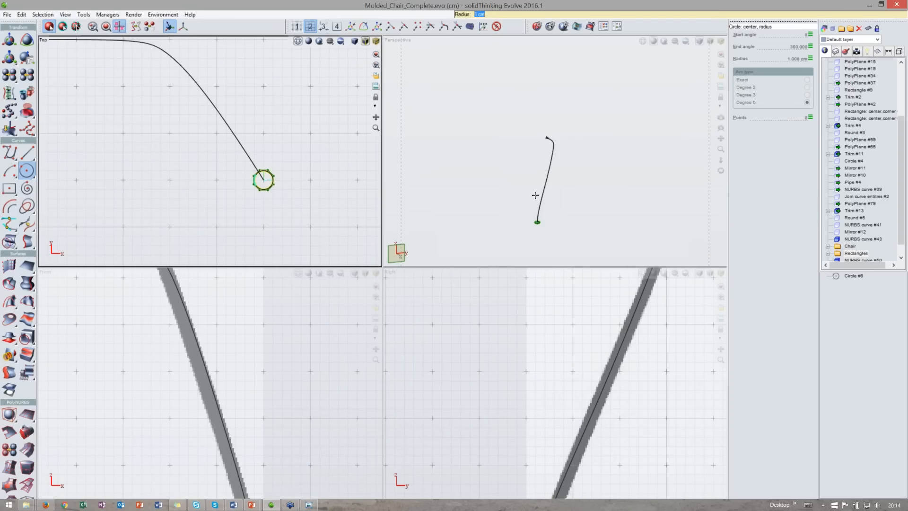
type("0.5")
key("Return")
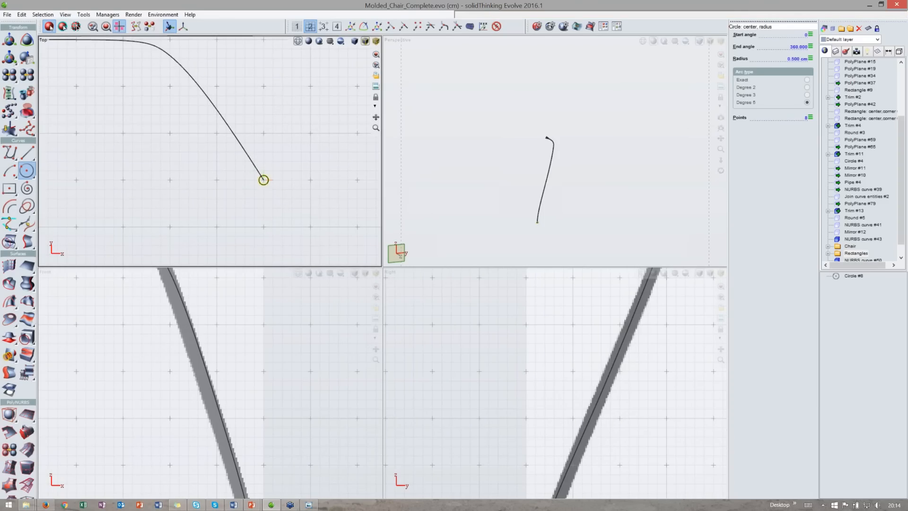
- Sweep the 0.5 cm circle along the leg curve to form a tubular leg
double_click(537, 42)
scroll(379, 360, "up", 4)
middle_click_drag(352, 395, 409, 272)
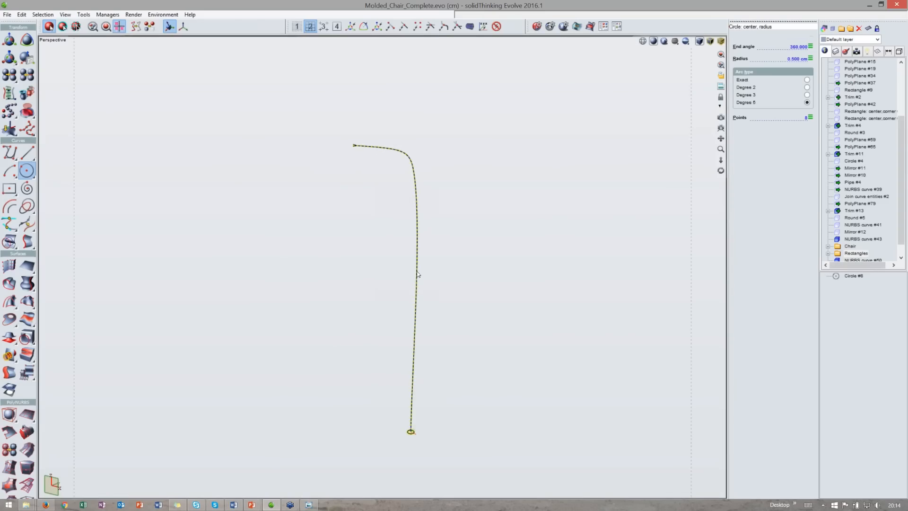
double_click(415, 273)
middle_click_drag(363, 363, 379, 310)
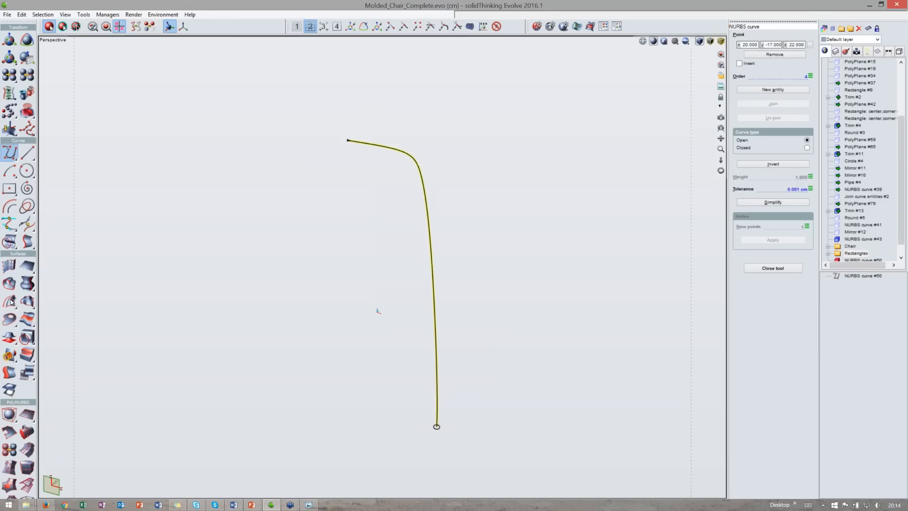
middle_click_drag(334, 299, 507, 333)
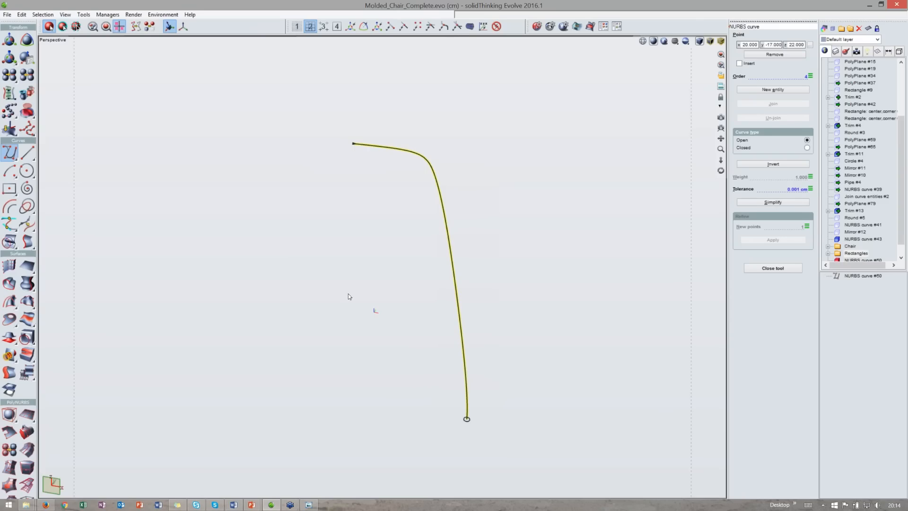
left_click(11, 301)
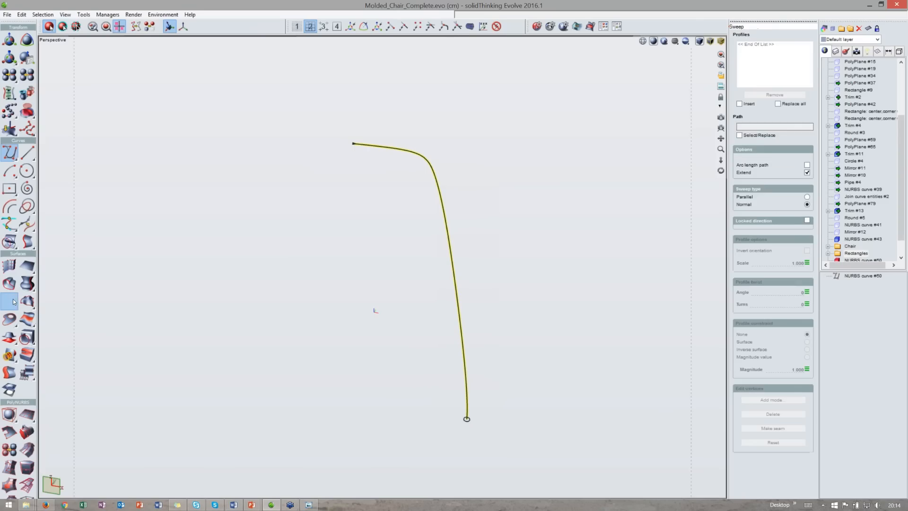
left_click(469, 420)
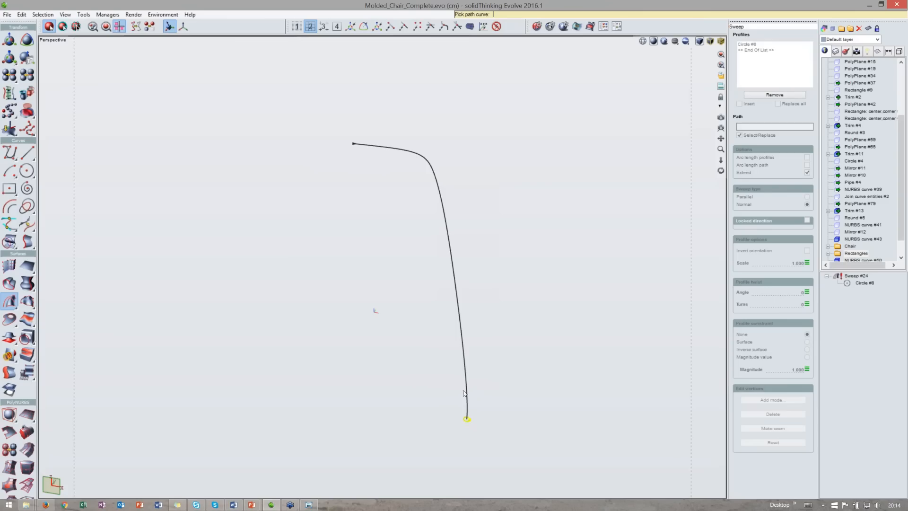
left_click(464, 394)
middle_click_drag(440, 337, 503, 357)
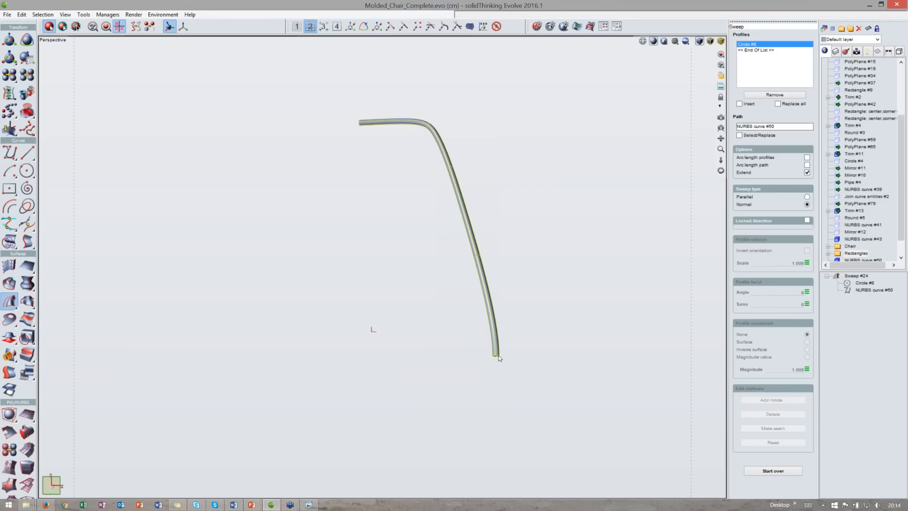
left_click(500, 356)
- Move the circle profile away from the leg curve's end, about 11 cm along x
scroll(461, 384, "down", 4)
middle_click_drag(461, 384, 481, 385)
scroll(480, 385, "up", 4)
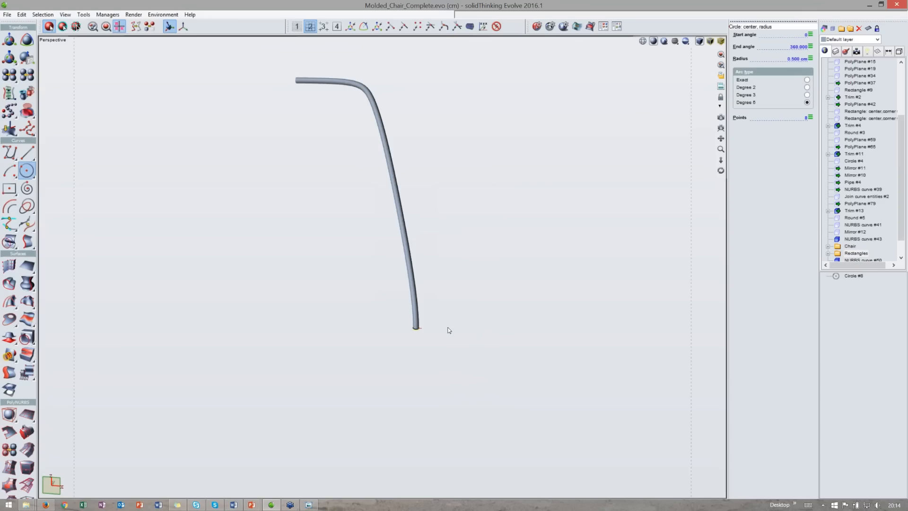
key("t")
left_click_drag(451, 330, 506, 338)
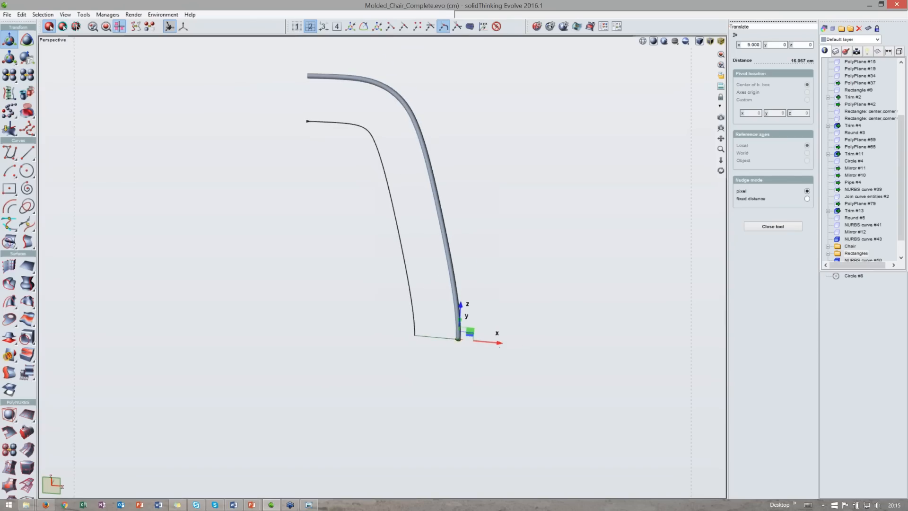
mouse_move(483, 274)
middle_mouse_down()
mouse_move(494, 303)
mouse_move(473, 277)
middle_mouse_up()
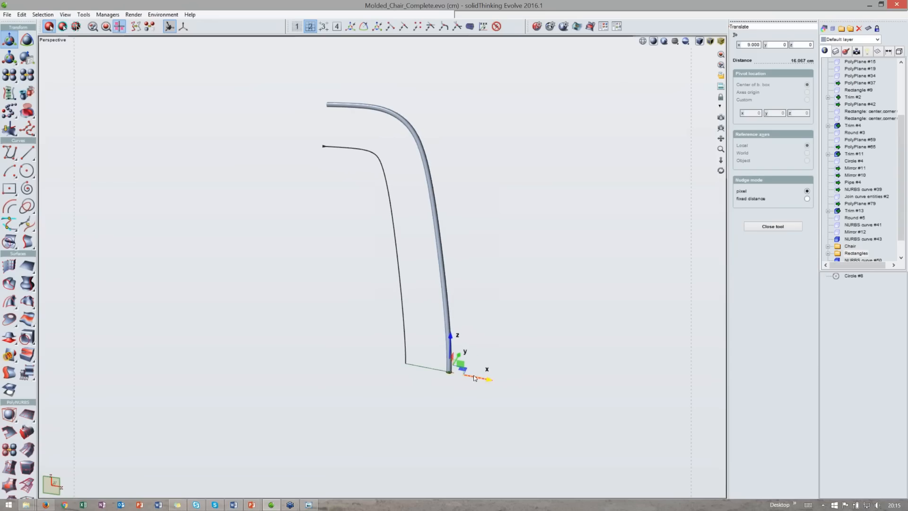
left_click_drag(477, 376, 489, 380)
middle_click_drag(478, 336, 500, 343)
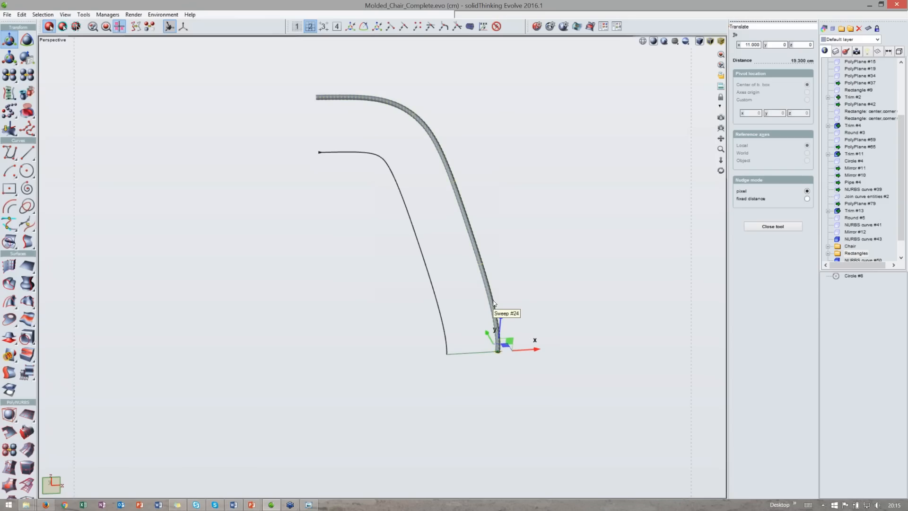
middle_click_drag(518, 258, 510, 272)
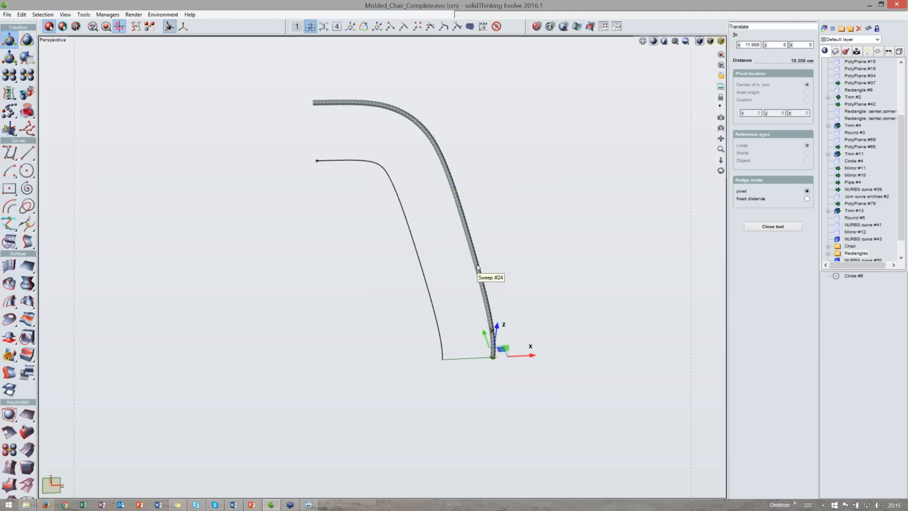
- Select the swept tubular leg and delete it
left_click_drag(19, 301, 107, 312)
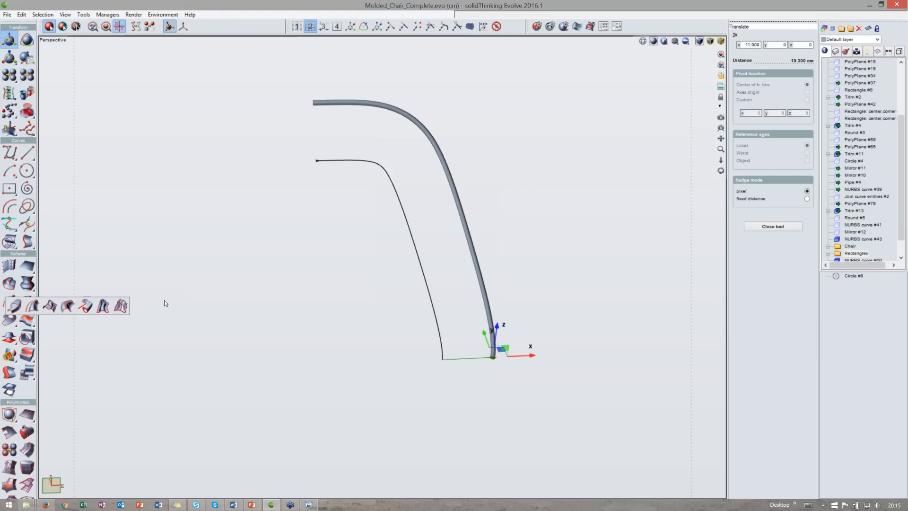
left_click(446, 297)
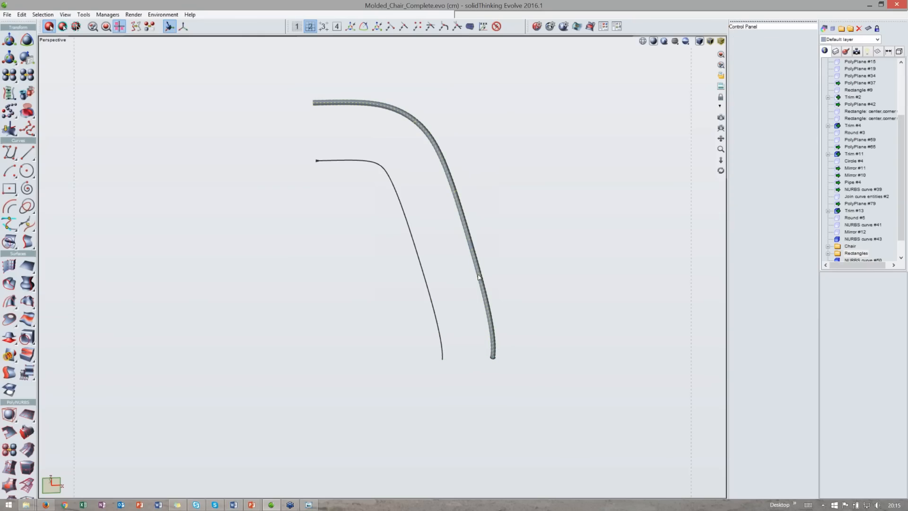
left_click(493, 359)
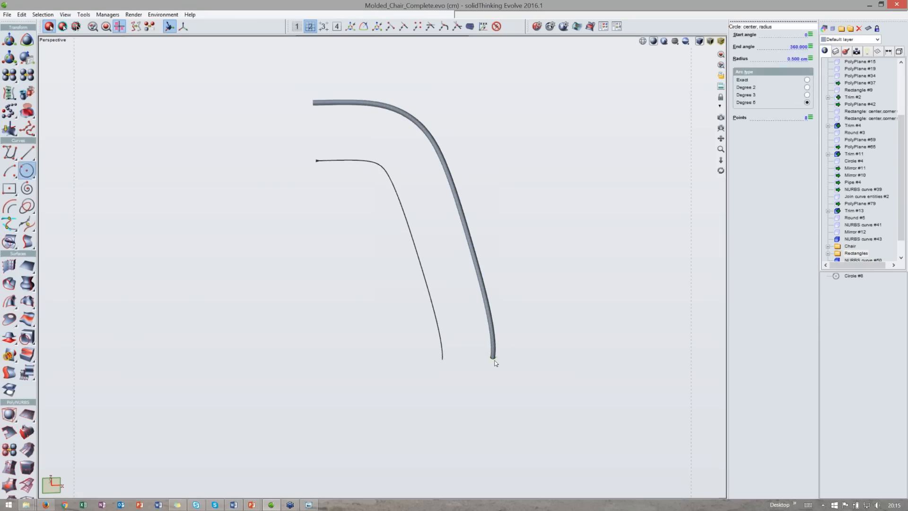
scroll(492, 355, "up", 2)
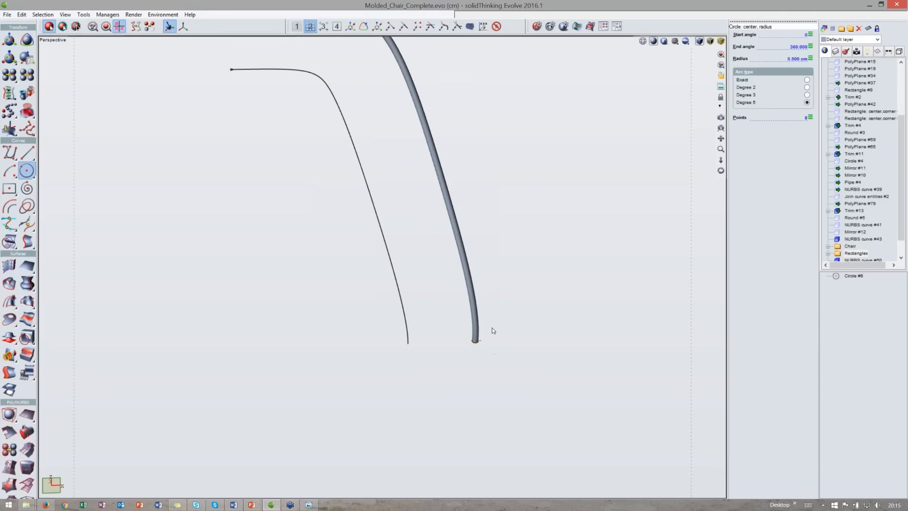
scroll(494, 329, "down", 2)
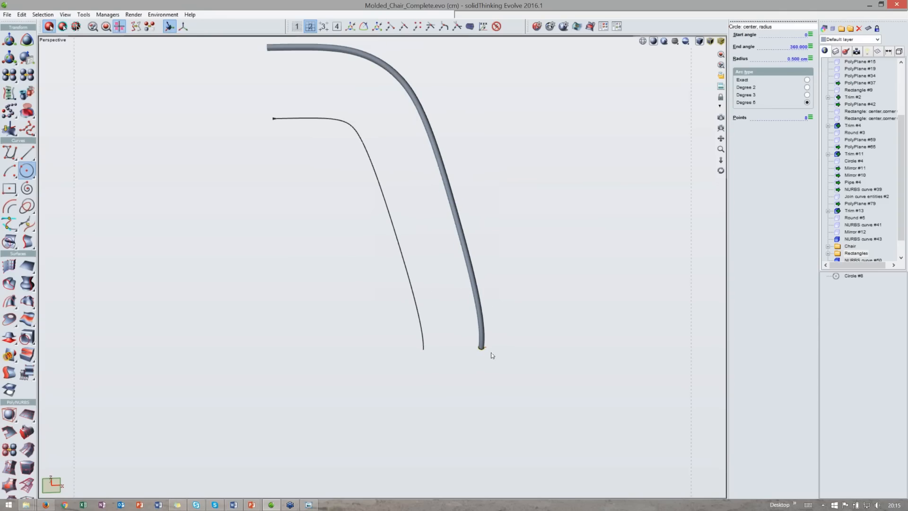
left_click(485, 339)
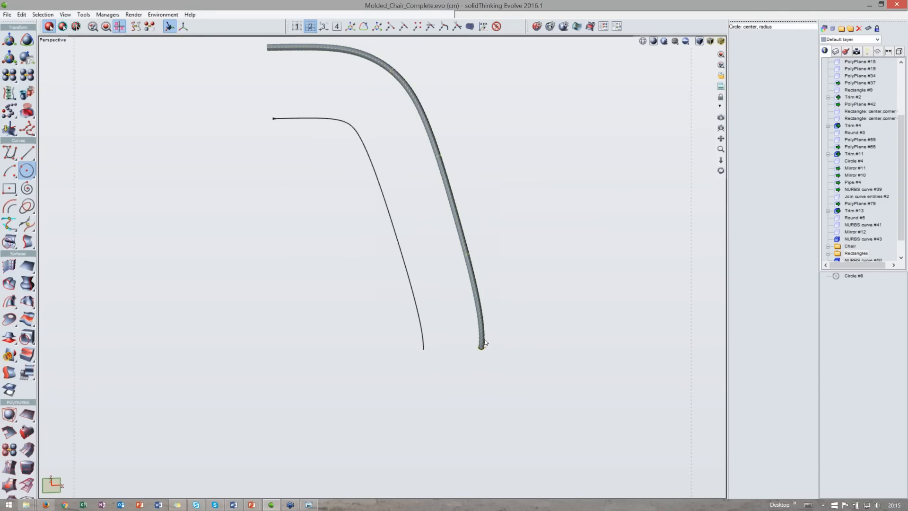
key("Delete")
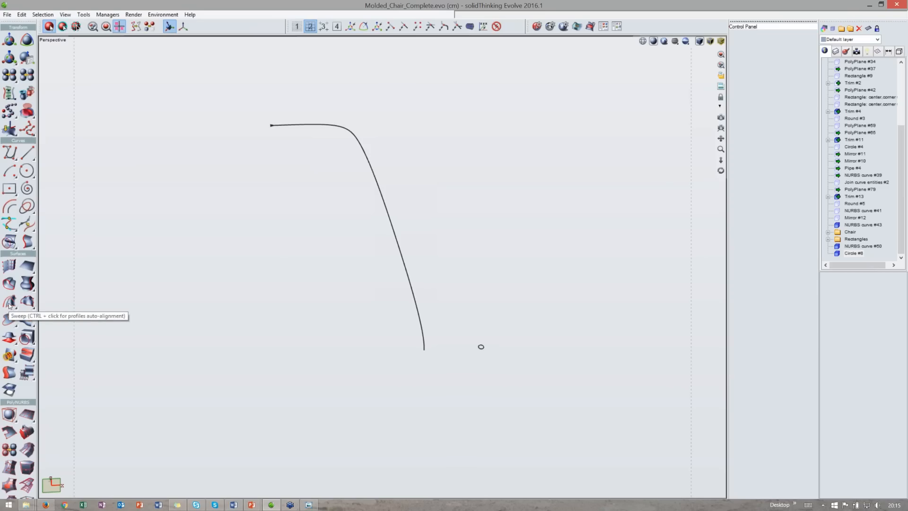
- Sweep the small circle along the leg curve with profile auto-alignment enabled
key("ctrl")
left_click(9, 303, "ctrl")
middle_click_drag(441, 328, 496, 327)
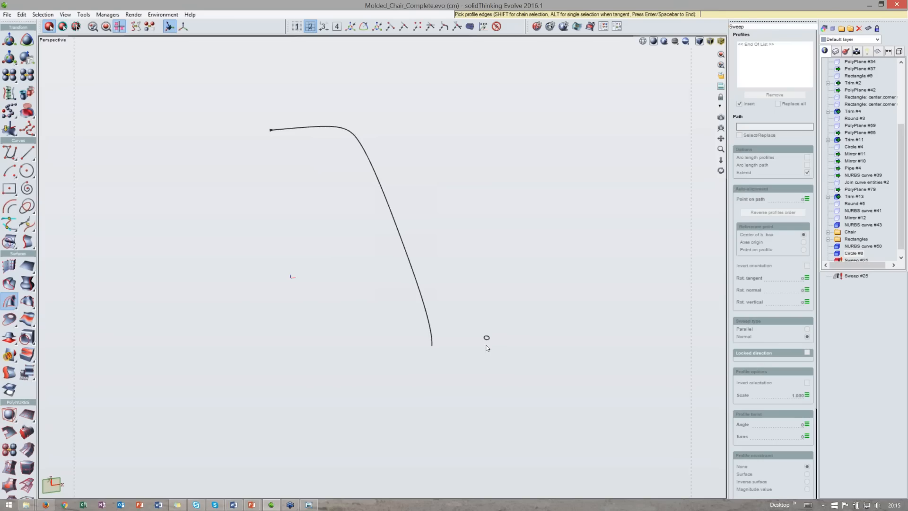
right_click_drag(491, 328, 498, 351)
middle_click_drag(498, 326, 503, 330)
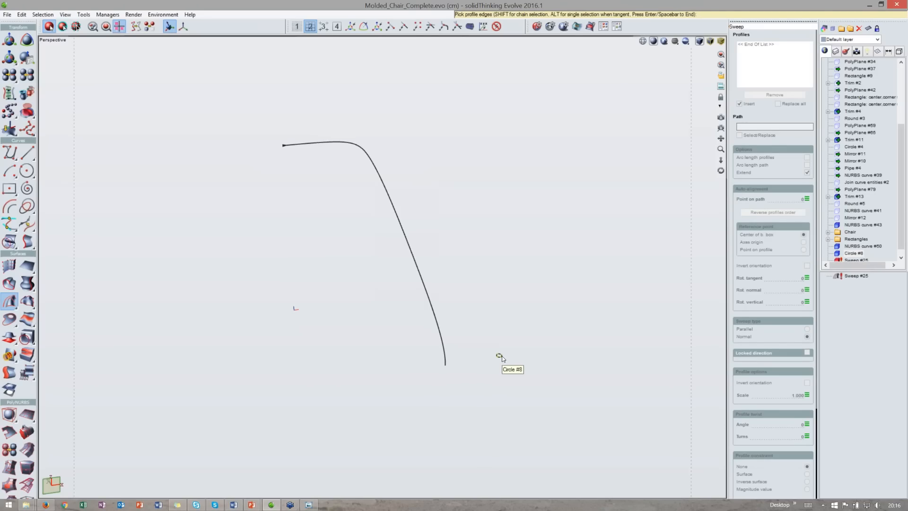
left_click(500, 356)
key("Return")
left_click(445, 355)
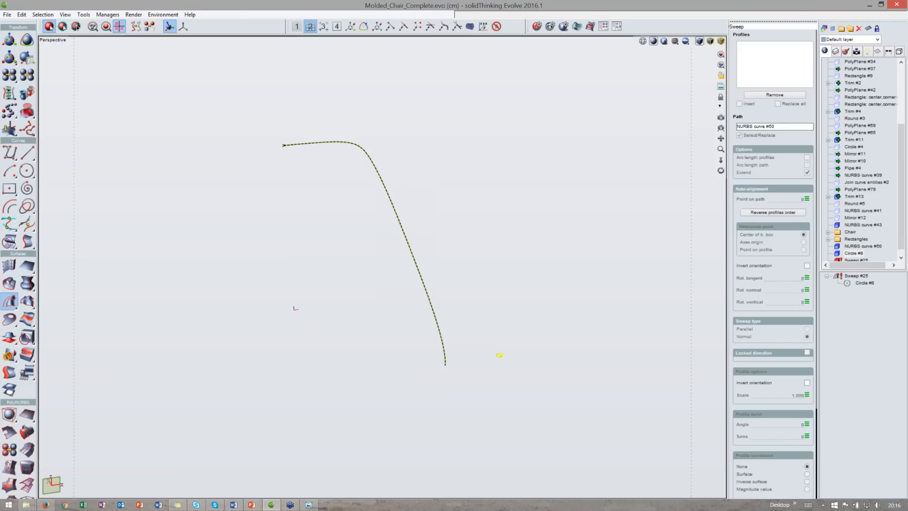
middle_click_drag(499, 349, 503, 284)
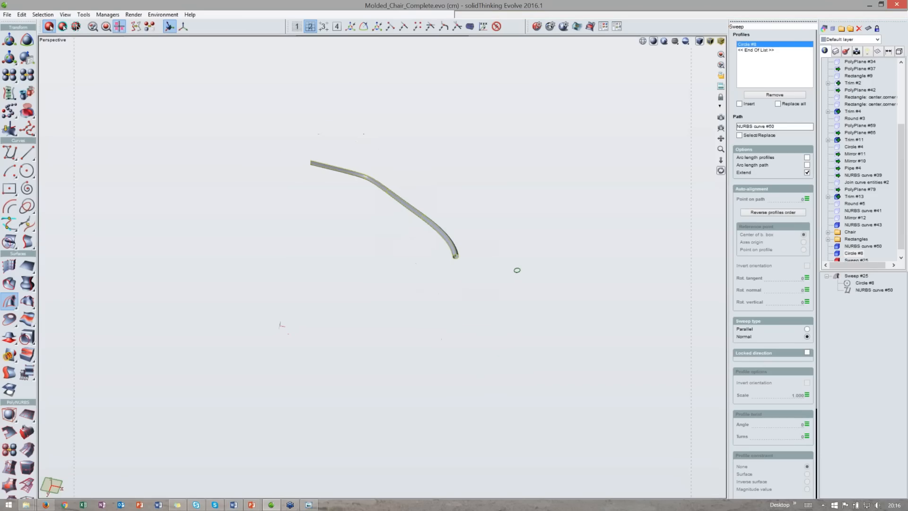
- Move the circle profile 4 cm along x and -4 cm along y, away from the leg
left_click(518, 271)
key("t")
left_click_drag(546, 278, 566, 292)
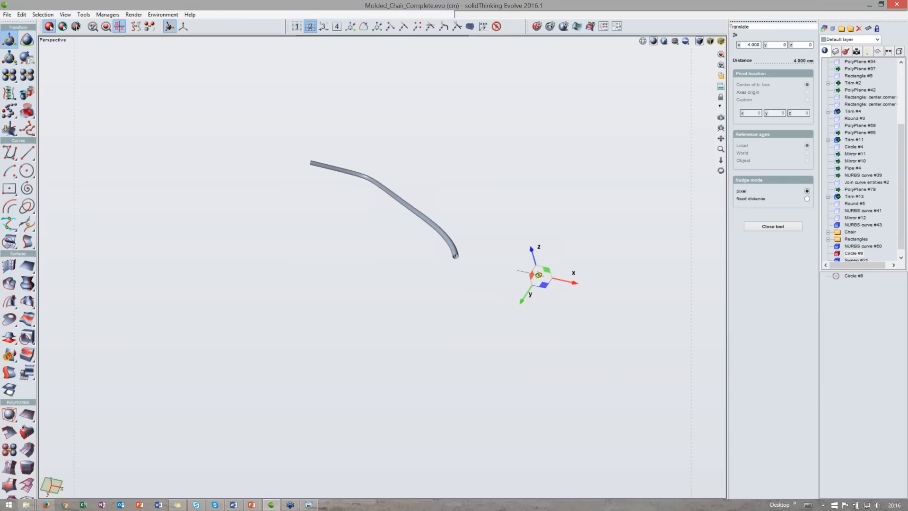
middle_click_drag(556, 305, 551, 288)
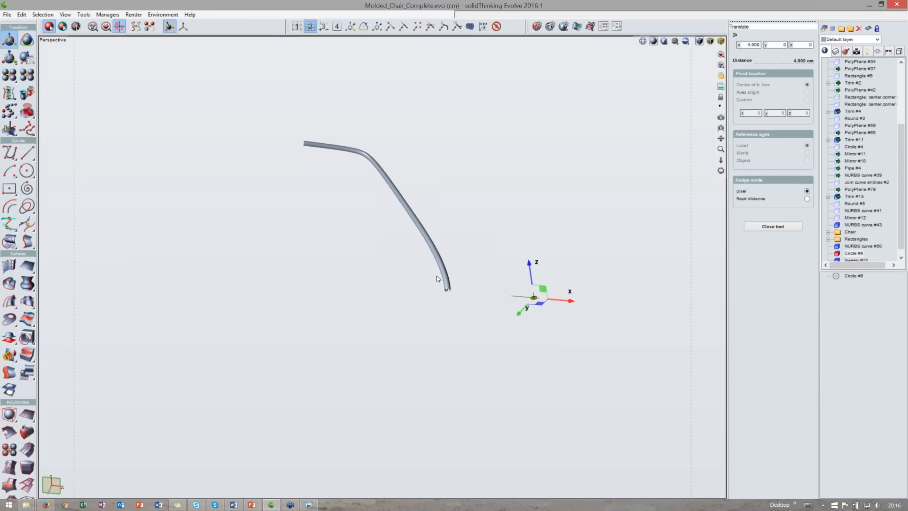
scroll(439, 280, "up", 1)
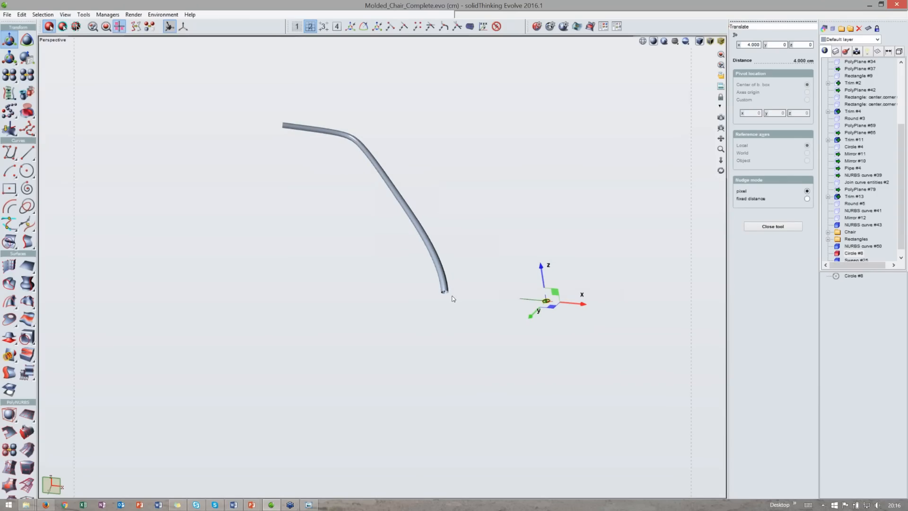
scroll(443, 294, "up", 2)
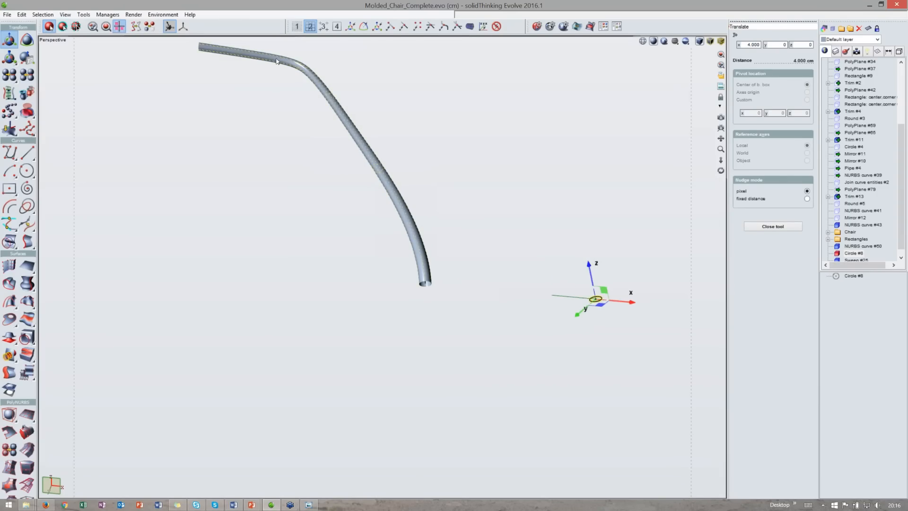
scroll(528, 242, "down", 3)
left_click_drag(535, 248, 617, 343)
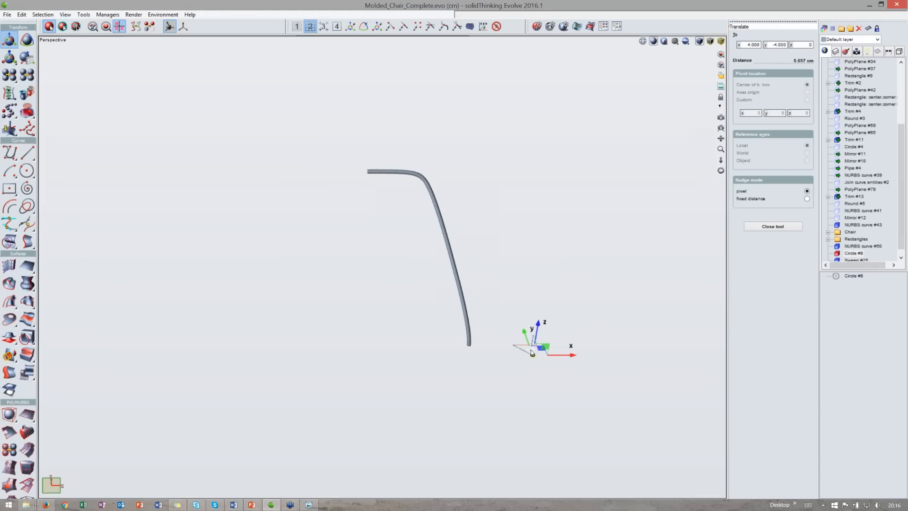
scroll(539, 392, "up", 2)
- Create a second circle beside the first profile and set its radius to 1 cm
key("space")
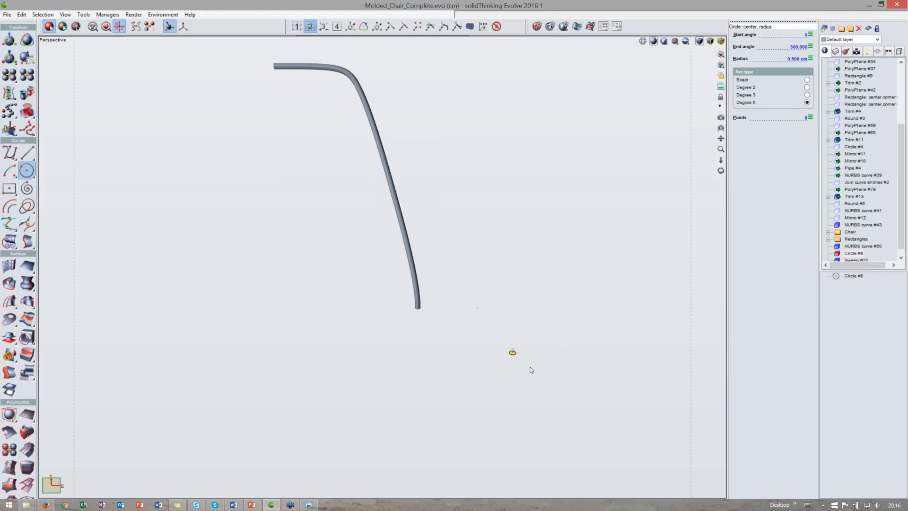
middle_click_drag(518, 337, 471, 330)
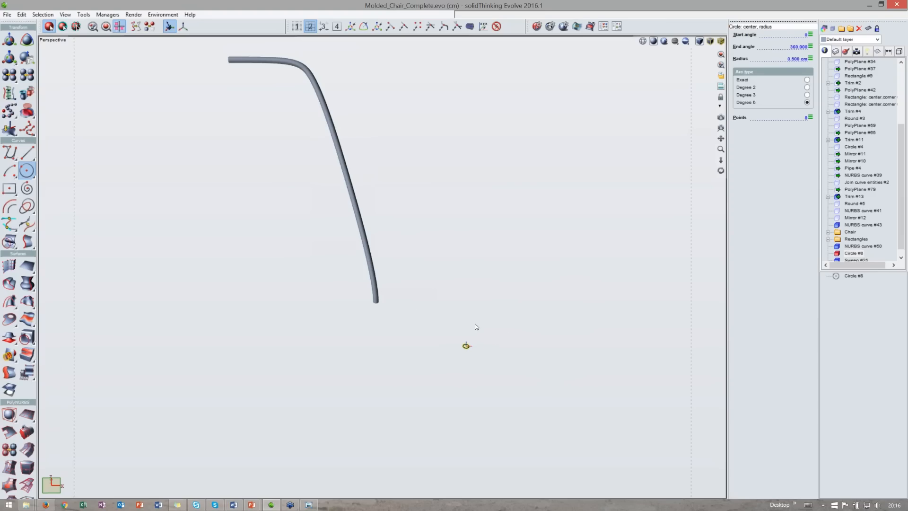
middle_click_drag(466, 326, 460, 341)
key("t")
left_click_drag(481, 365, 512, 366)
key("Escape")
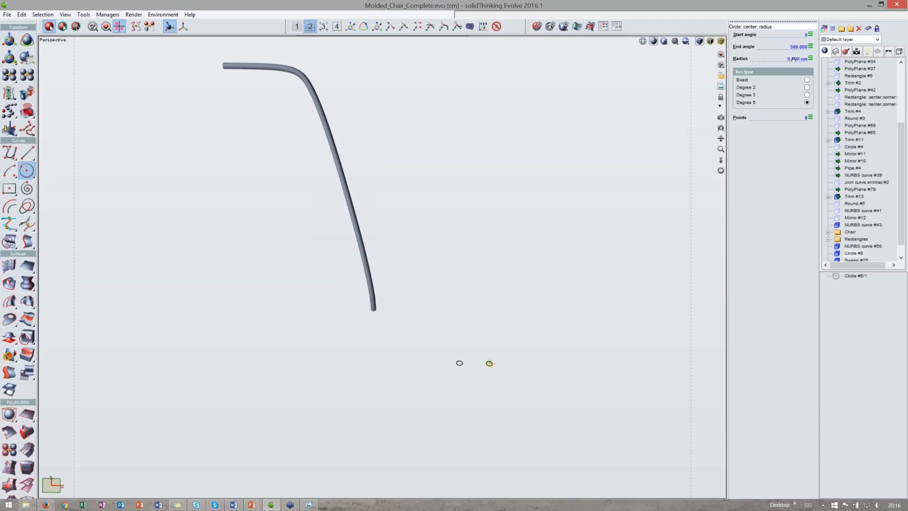
left_click(762, 55)
type("1")
key("Return")
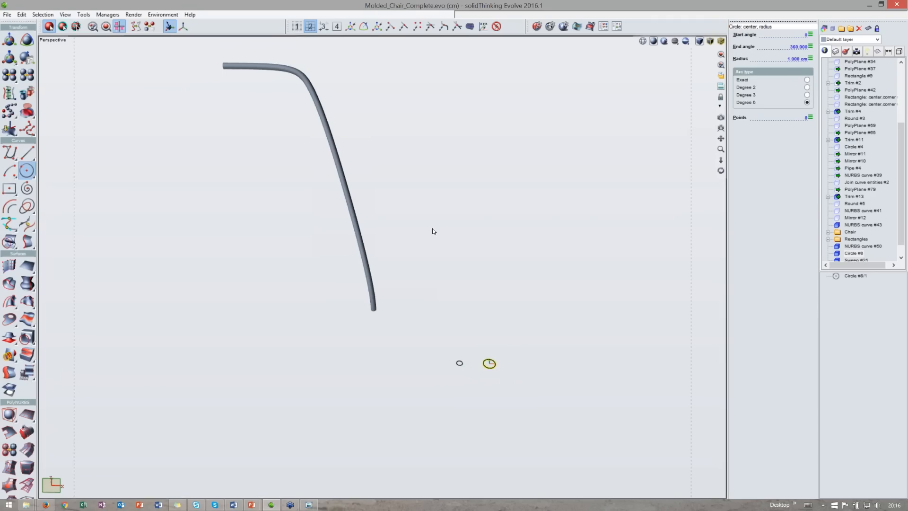
- Select the swept leg and delete it
left_click(376, 257)
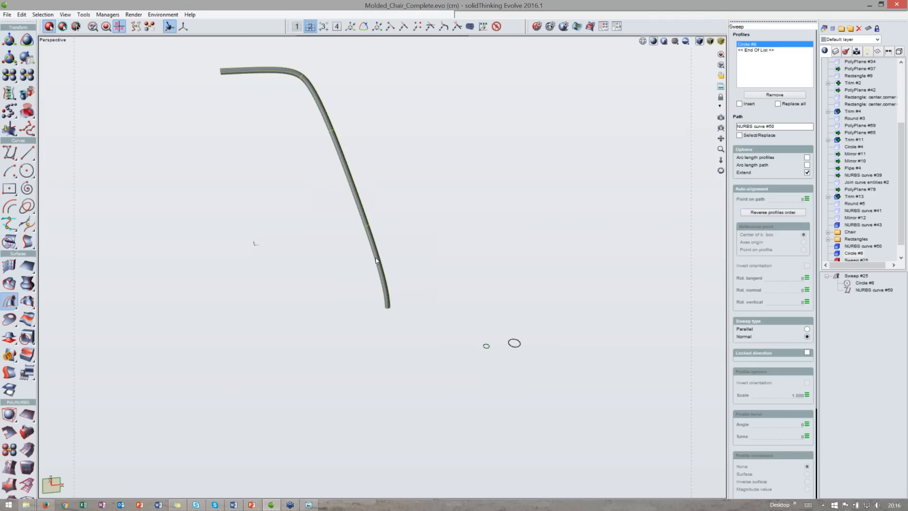
key("Delete")
middle_click_drag(402, 162, 414, 204)
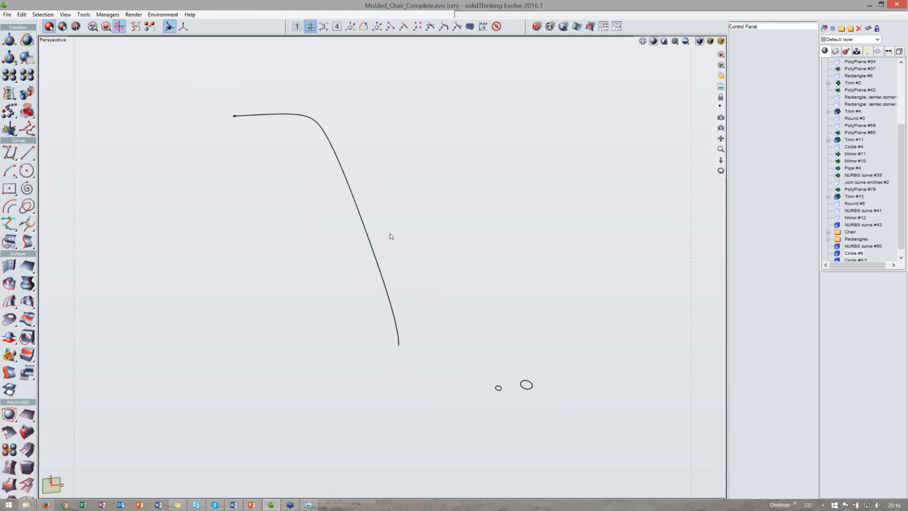
middle_click_drag(413, 271, 406, 314)
middle_click_drag(452, 382, 474, 317)
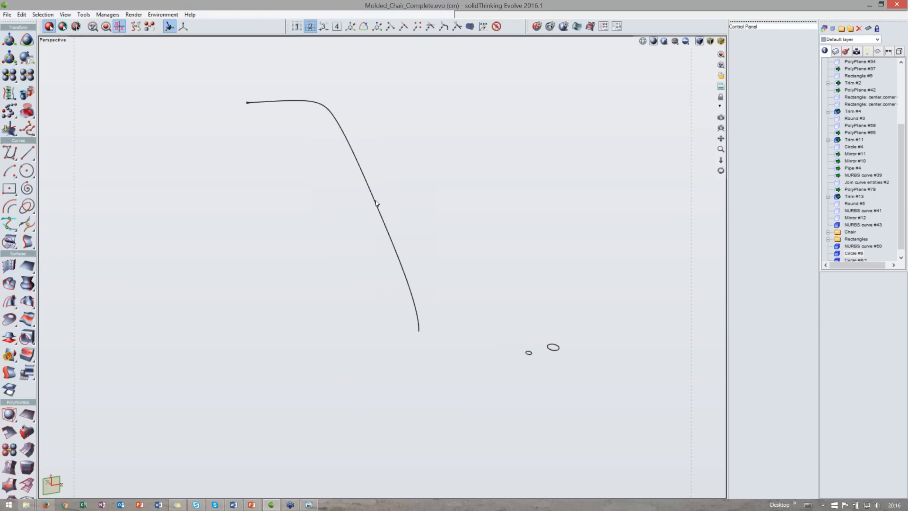
- Sweep both circle profiles, small then large, along the leg curve
left_click(13, 305)
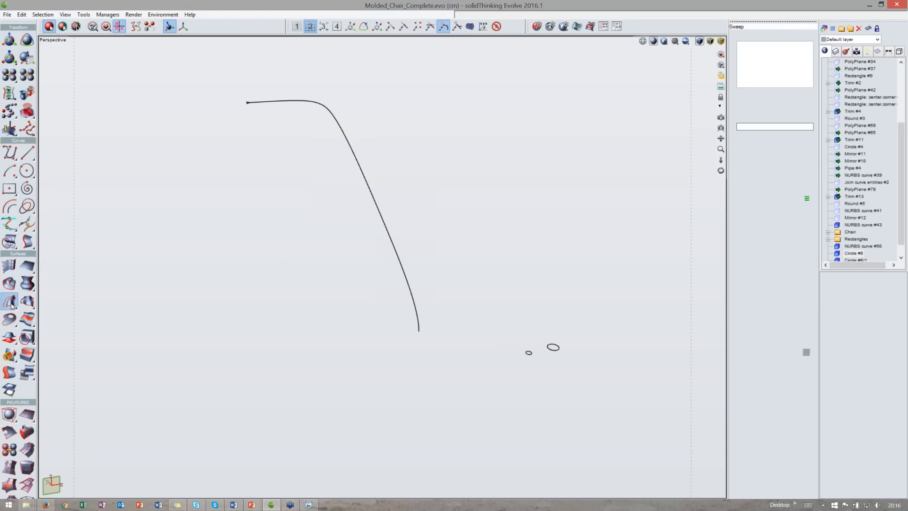
left_click(530, 353)
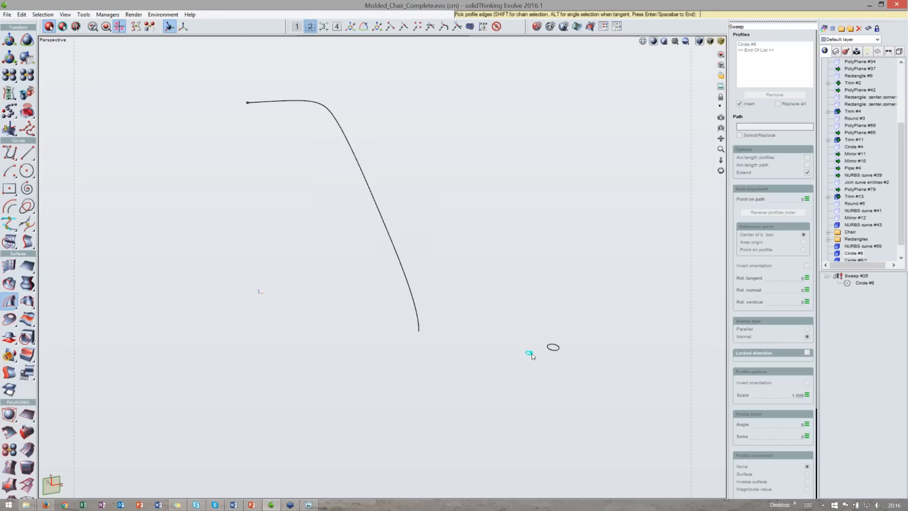
left_click(550, 350)
key("Return")
left_click(410, 307)
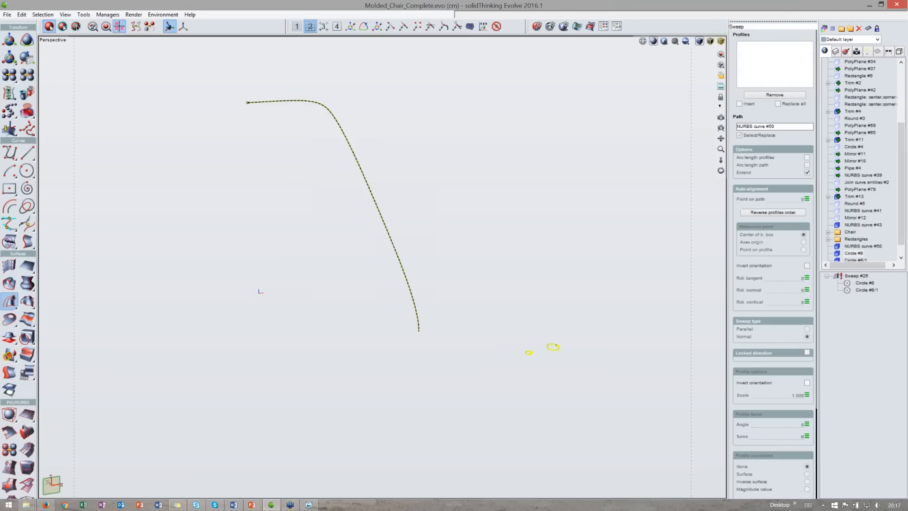
middle_click_drag(460, 287, 347, 185)
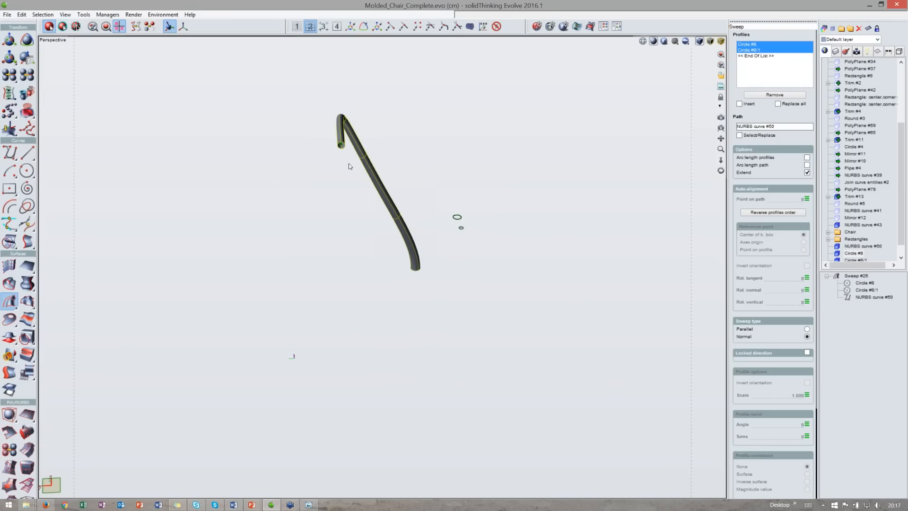
middle_click_drag(408, 210, 381, 209)
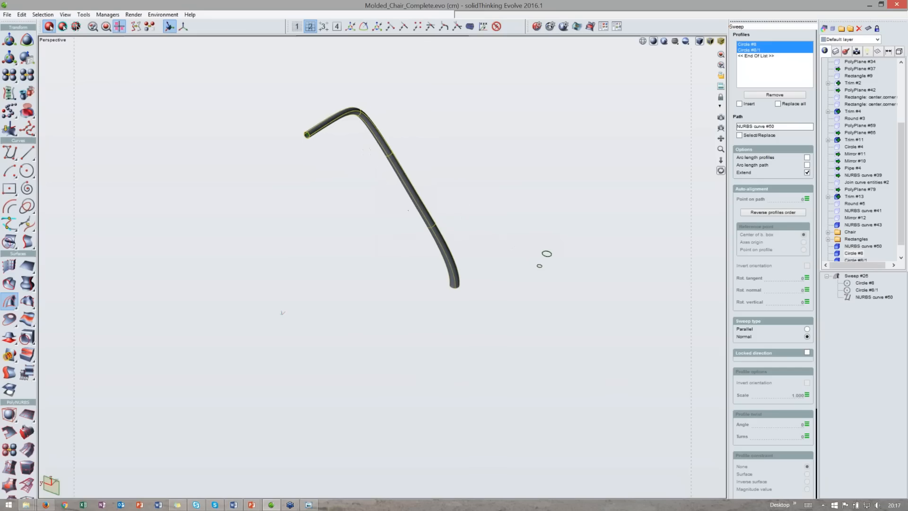
middle_click_drag(548, 256, 440, 248)
key("space")
scroll(326, 146, "up", 2)
scroll(323, 171, "up", 3)
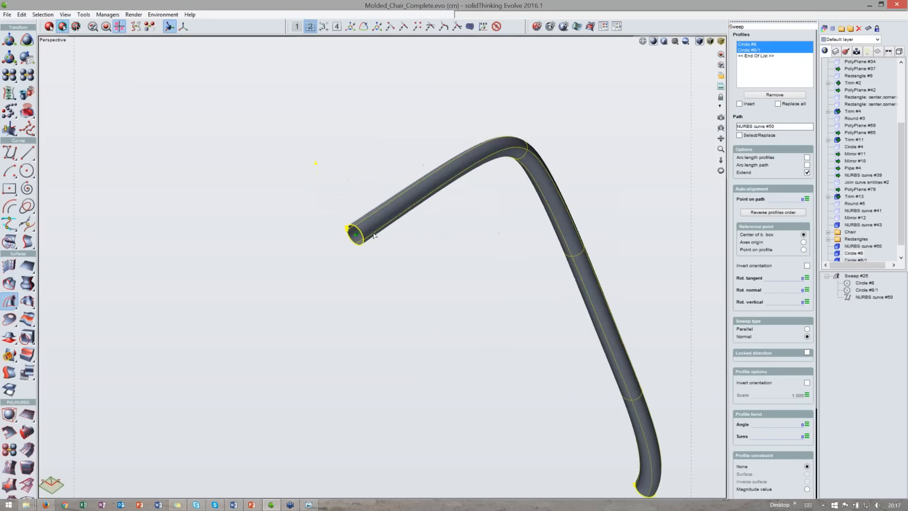
- Select the 1 cm circle in the sweep and set its point on path to about 0.098
right_click_drag(596, 185, 444, 26)
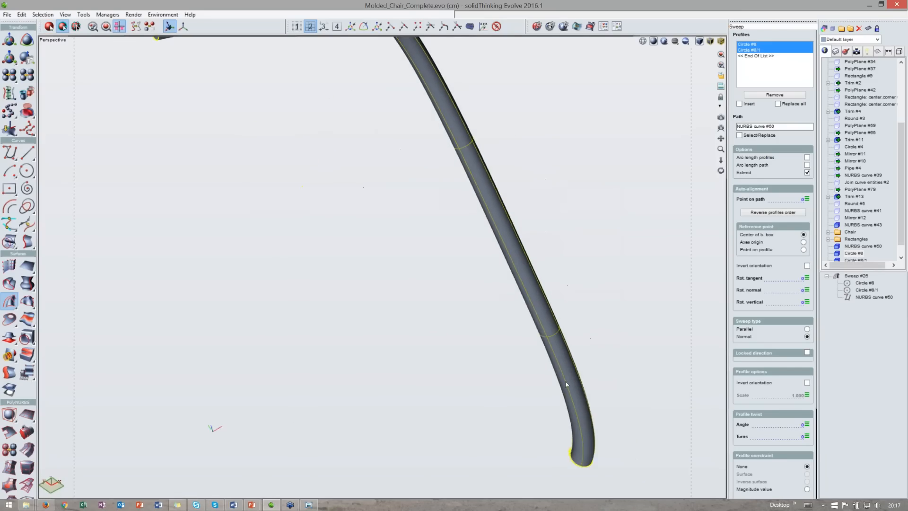
left_click(577, 467)
scroll(591, 445, "down", 2)
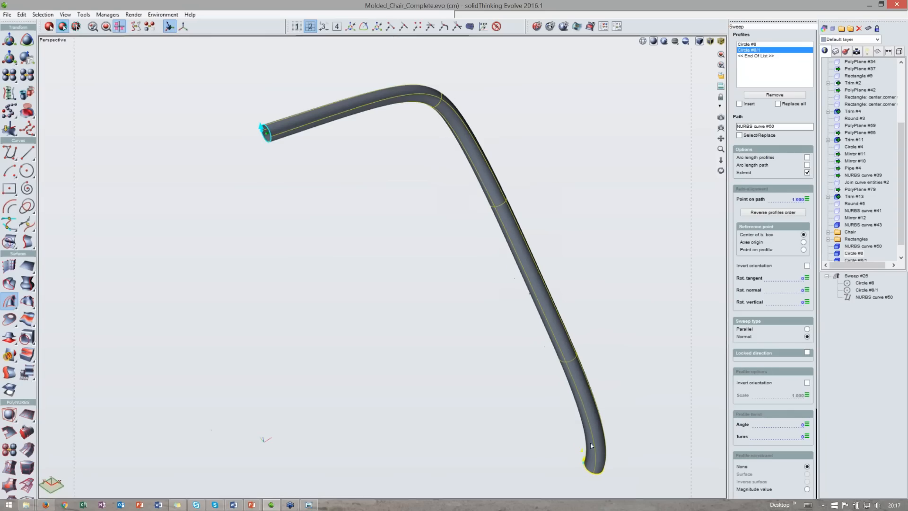
right_click_drag(629, 420, 614, 389)
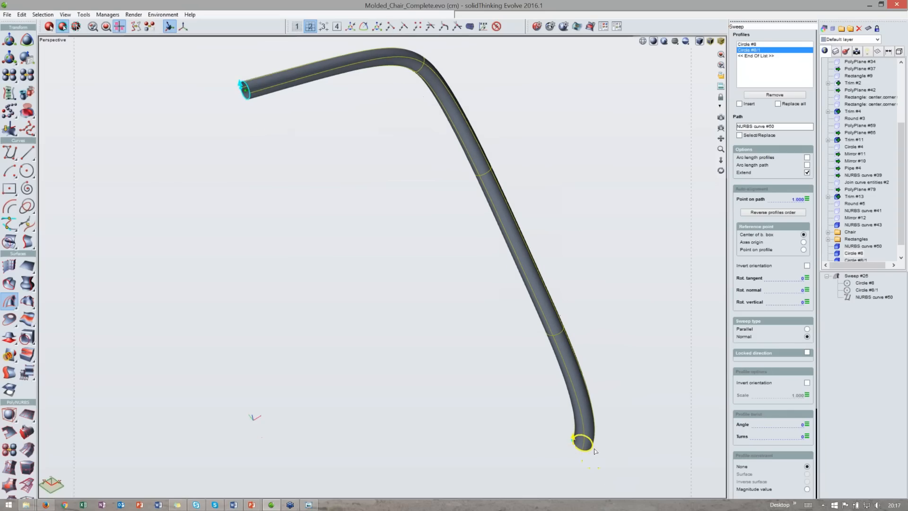
left_click(806, 199)
left_click_drag(806, 215, 747, 214)
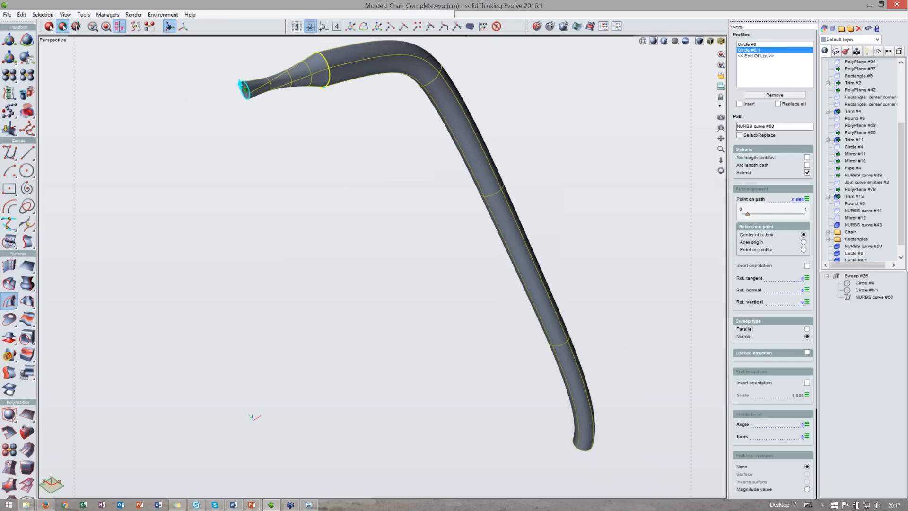
left_click_drag(721, 171, 762, 158)
middle_click_drag(378, 161, 374, 235)
scroll(432, 215, "up", 4)
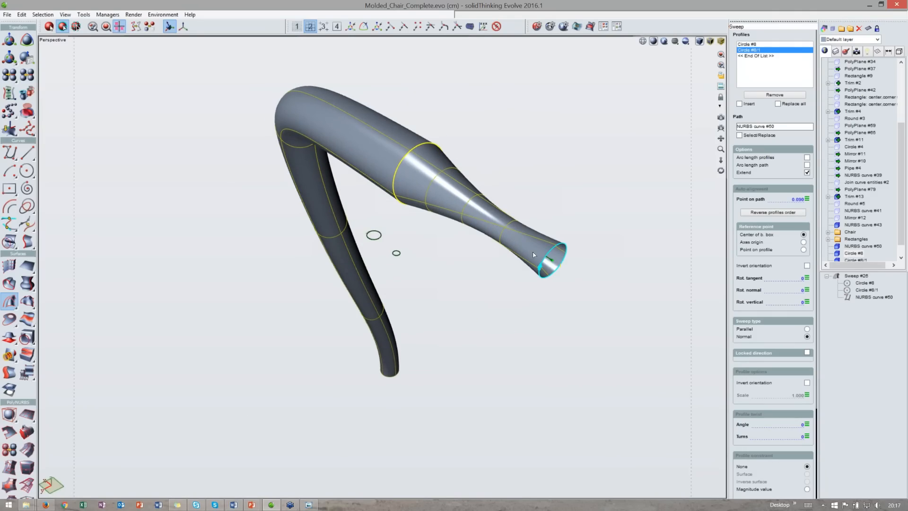
- Set the 1 cm profile's tangent rotation to 110
left_click(807, 278)
left_click_drag(773, 294, 783, 293)
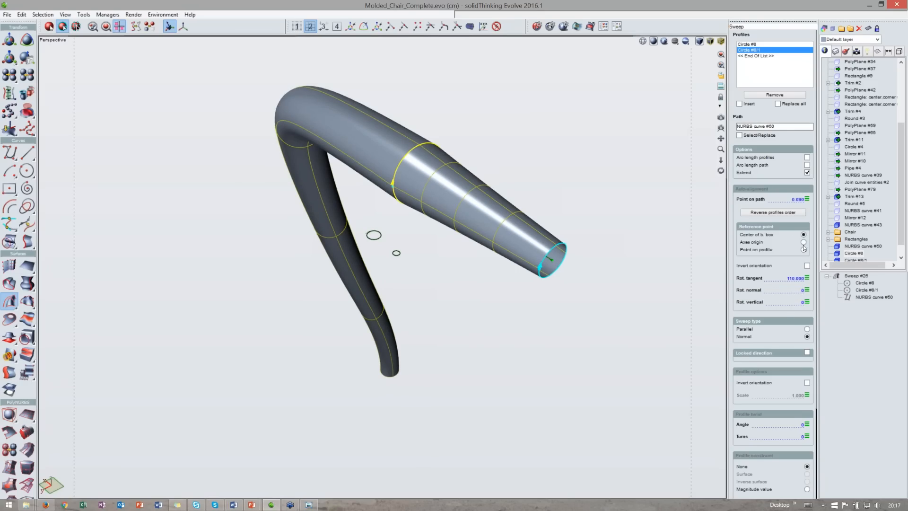
middle_click_drag(476, 170, 495, 178)
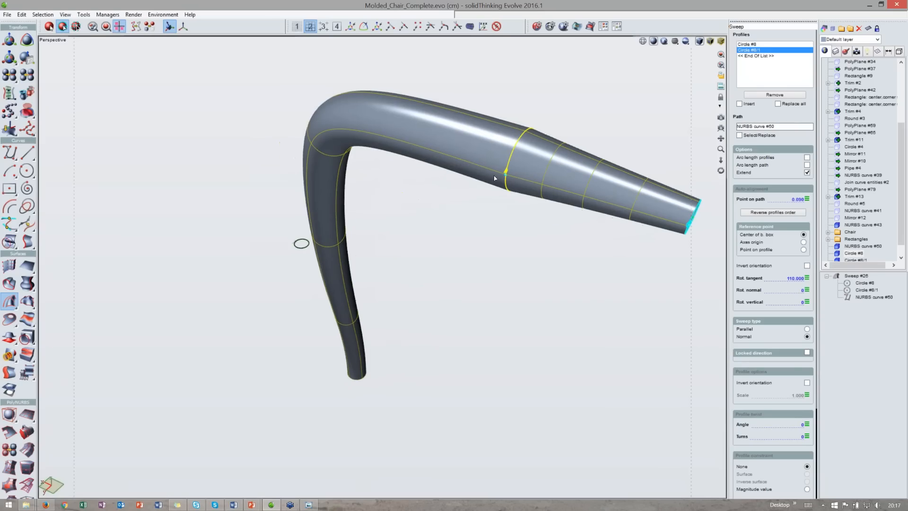
middle_click_drag(446, 206, 466, 201)
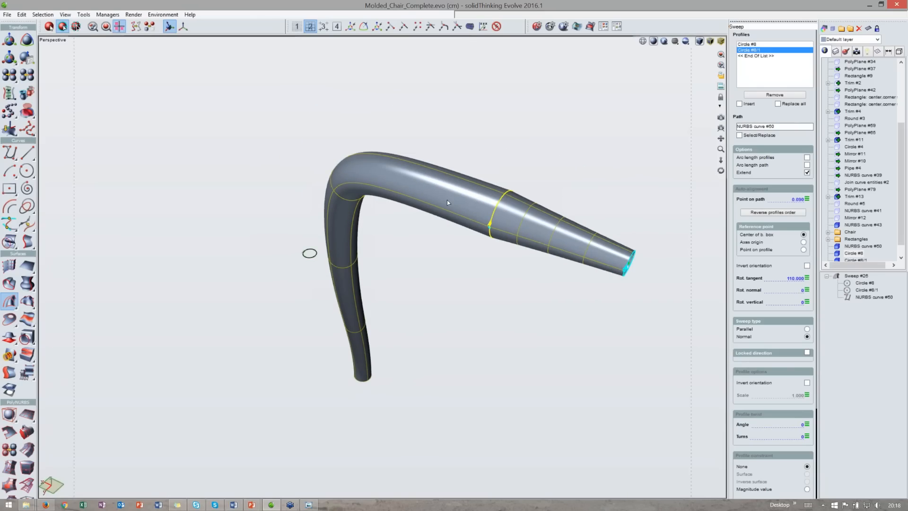
- Set the 1 cm profile's point on path to 1
left_click(797, 199)
type("1")
key("Return")
middle_click_drag(310, 253, 637, 385)
middle_click_drag(470, 256, 415, 117)
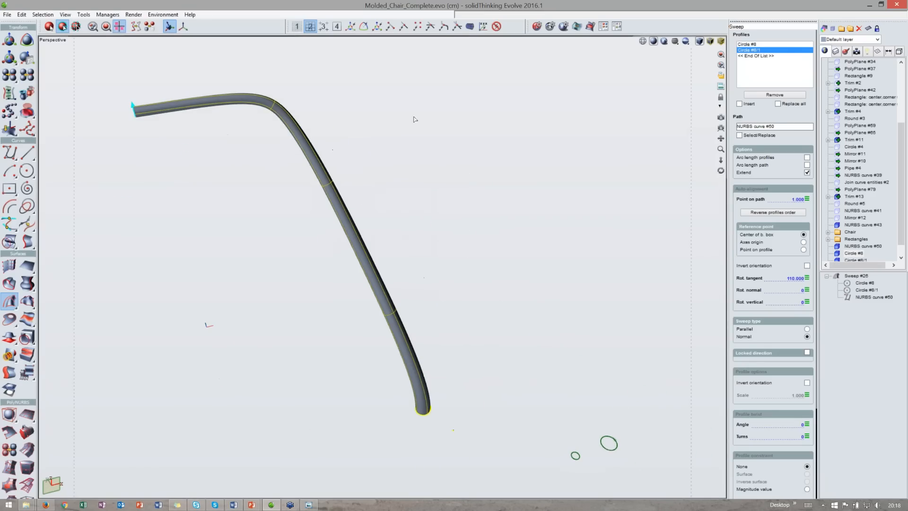
- Switch to the four-view layout and draw a 2 cm square rectangle from its centre near the leg's end in the top view
double_click(425, 42)
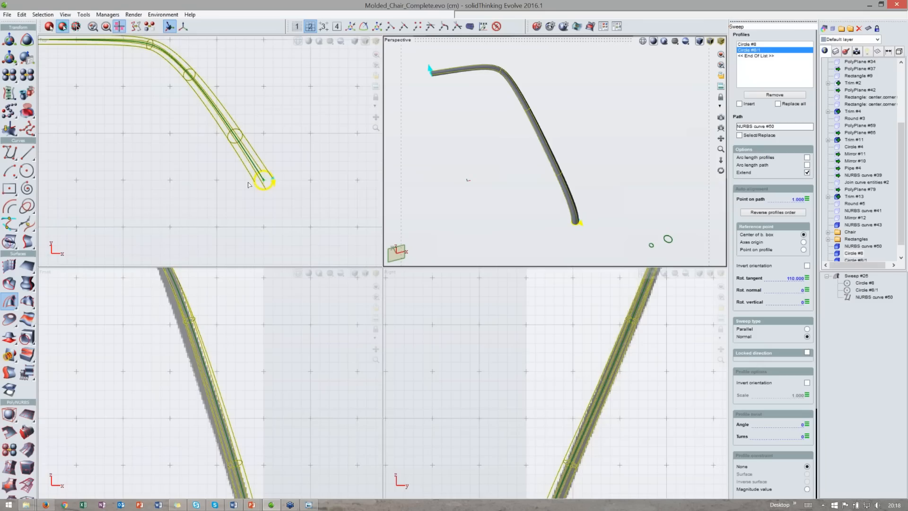
left_click(9, 188)
left_click(296, 185)
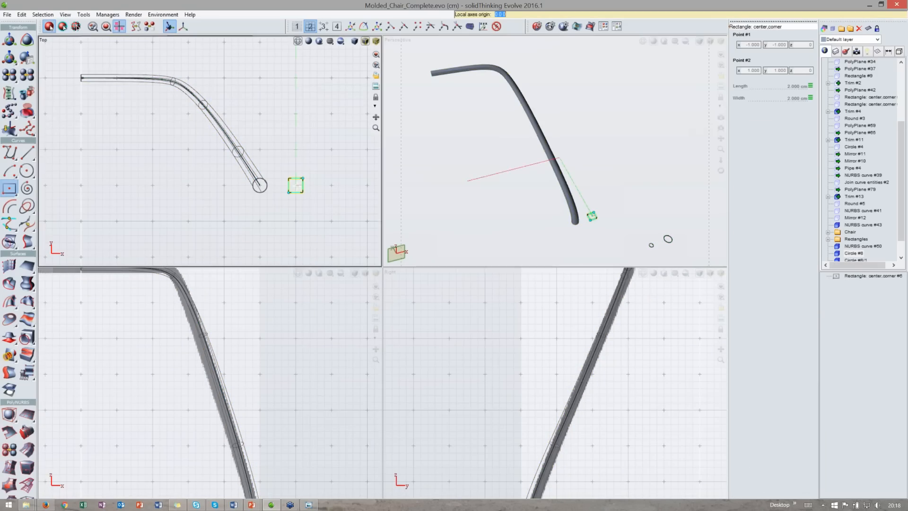
key("Return")
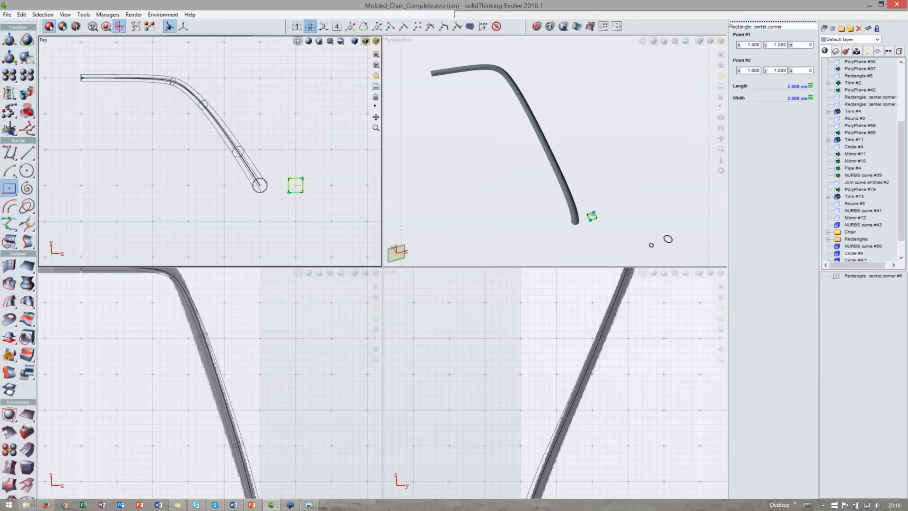
scroll(263, 186, "down", 1)
scroll(265, 186, "down", 1)
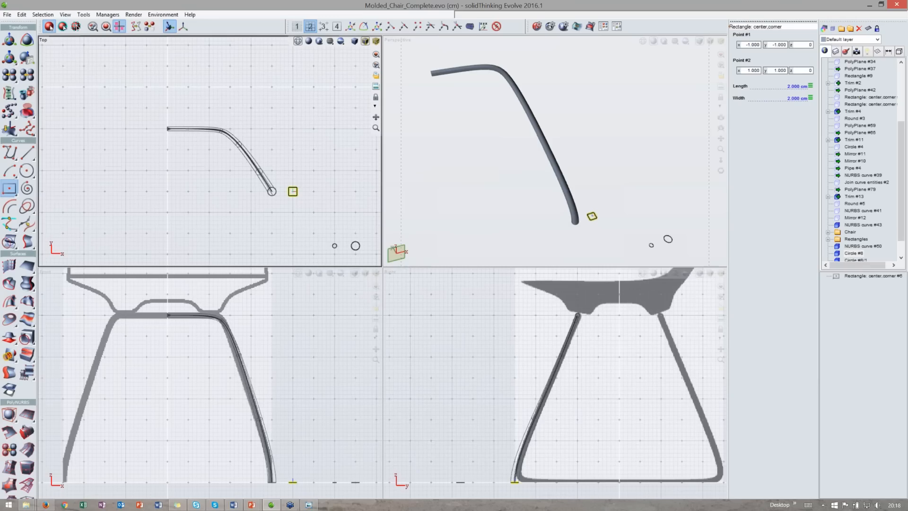
- Move the 2 cm square beside the circle profiles, about 20 cm along x and -13 cm along y
middle_click_drag(311, 189, 259, 162)
key("t")
left_click_drag(253, 154, 336, 208)
double_click(575, 40)
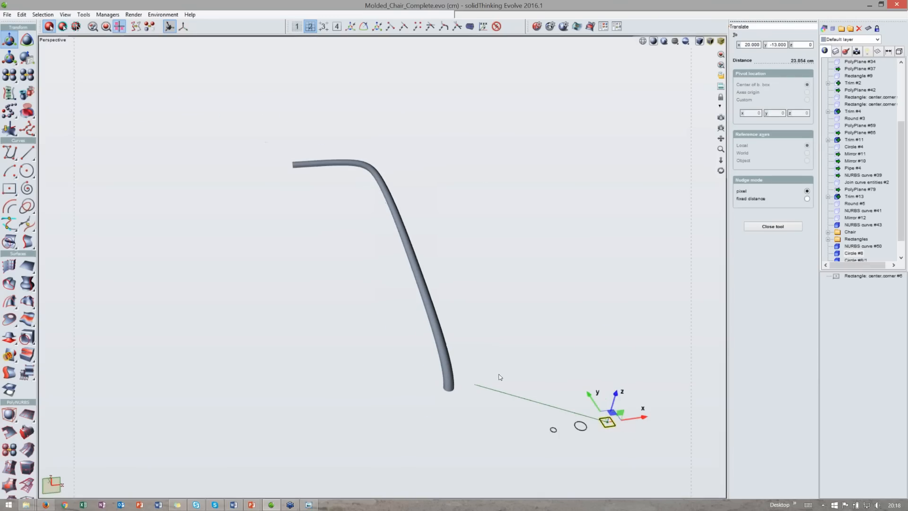
key("space")
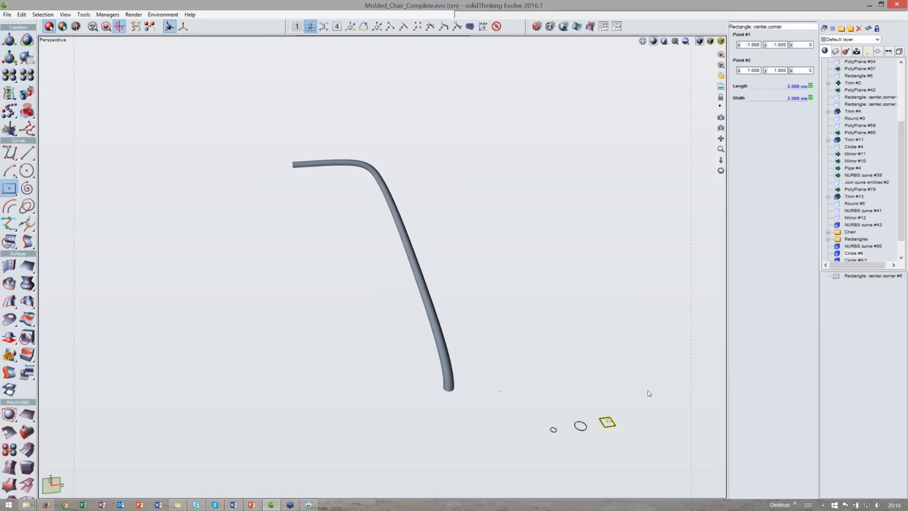
- Insert the square as an additional profile into the leg's sweep after the circle
left_click(430, 302)
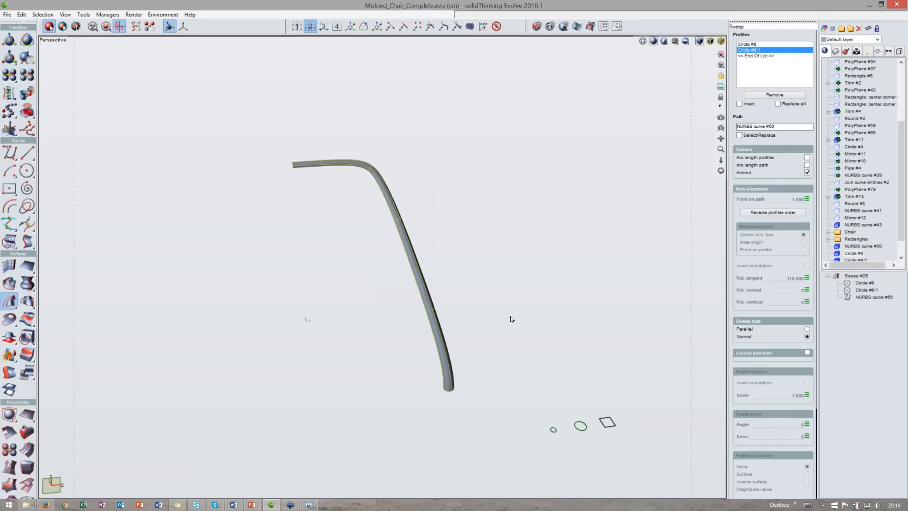
left_click(779, 103)
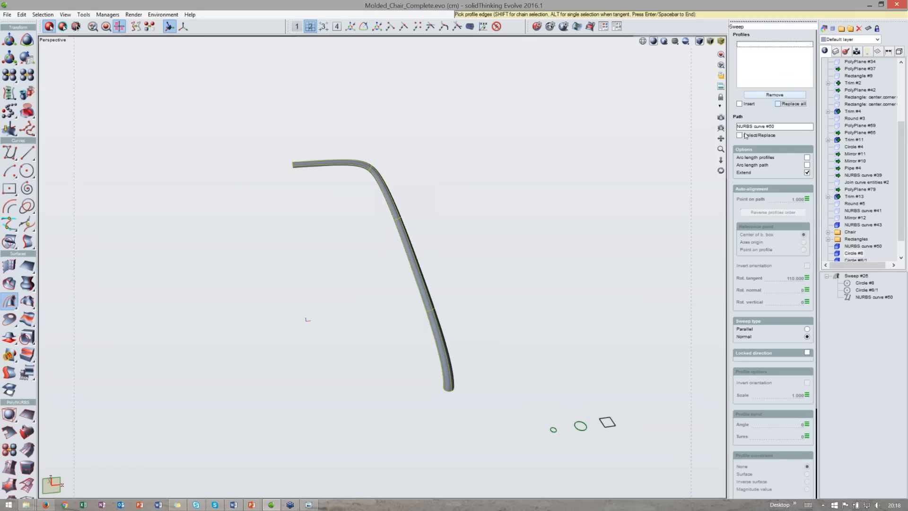
left_click(554, 430)
left_click(606, 426)
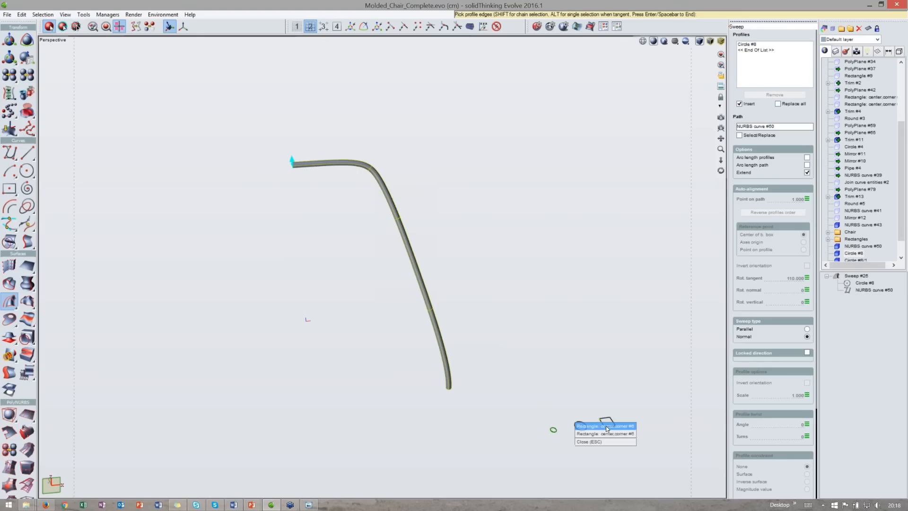
left_click(608, 428)
middle_click_drag(549, 345, 592, 351)
middle_click_drag(399, 279, 416, 189)
scroll(417, 280, "up", 3)
scroll(402, 287, "up", 2)
key("space")
key("space")
scroll(412, 141, "up", 3)
left_click(416, 141)
scroll(439, 156, "down", 5)
middle_click_drag(413, 321, 472, 421)
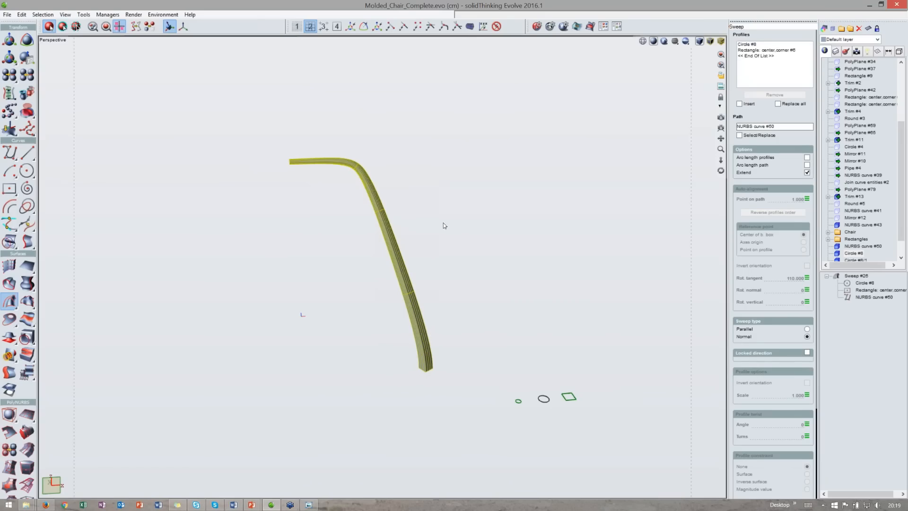
- Delete the leg's sweep surface, keeping its path curve
middle_click_drag(446, 230, 469, 263)
middle_click_drag(486, 330, 472, 392)
middle_click_drag(562, 381, 571, 400)
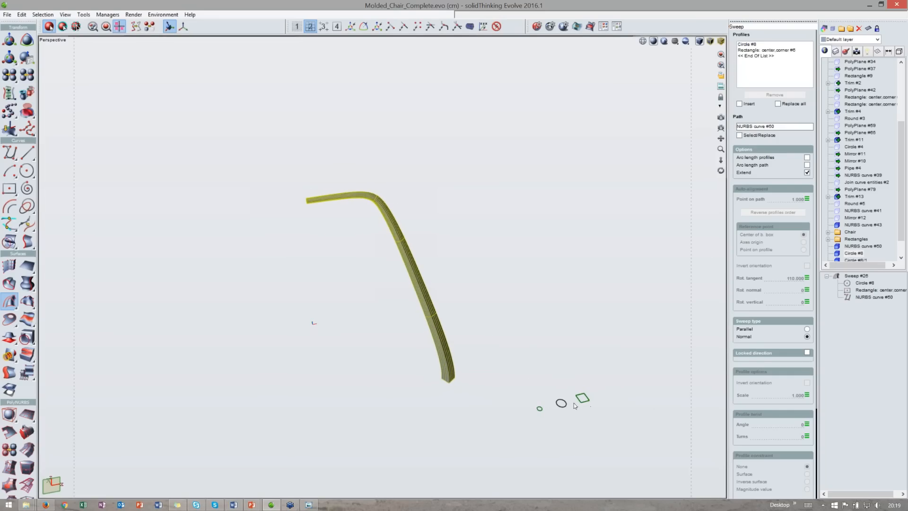
scroll(444, 368, "up", 2)
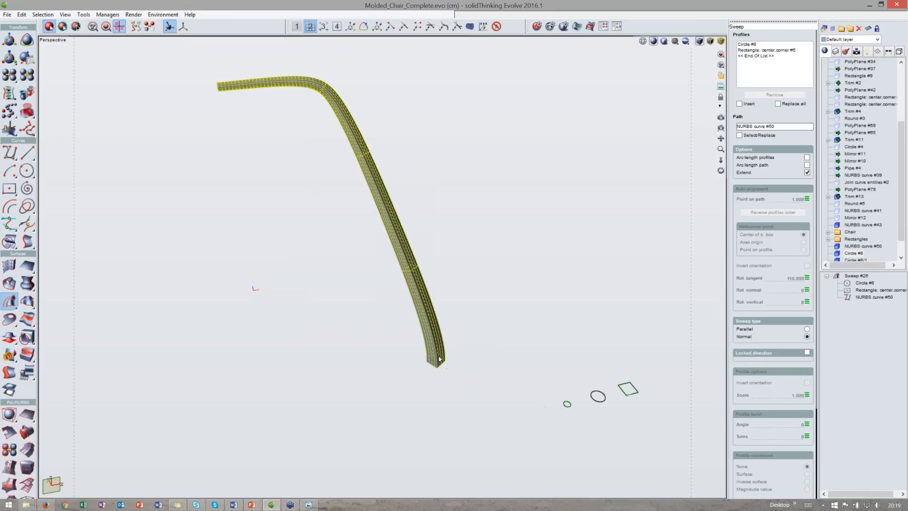
scroll(438, 355, "down", 2)
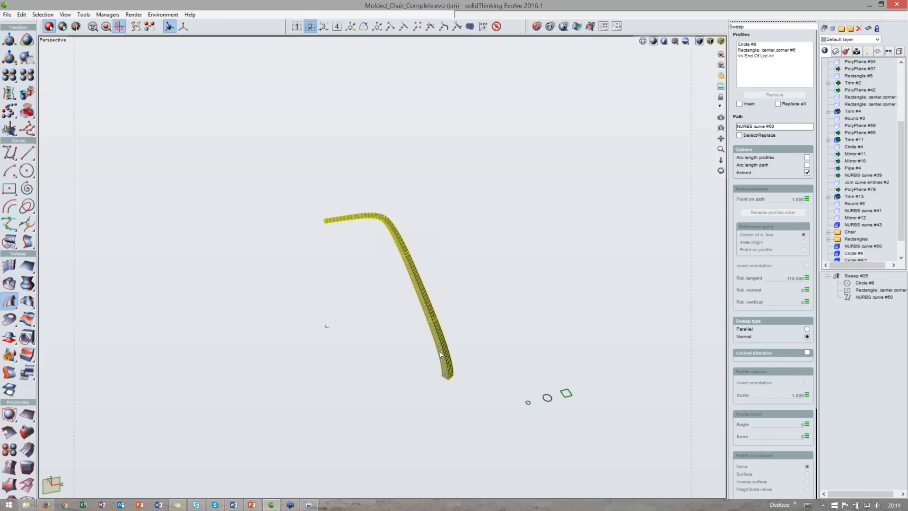
key("Delete")
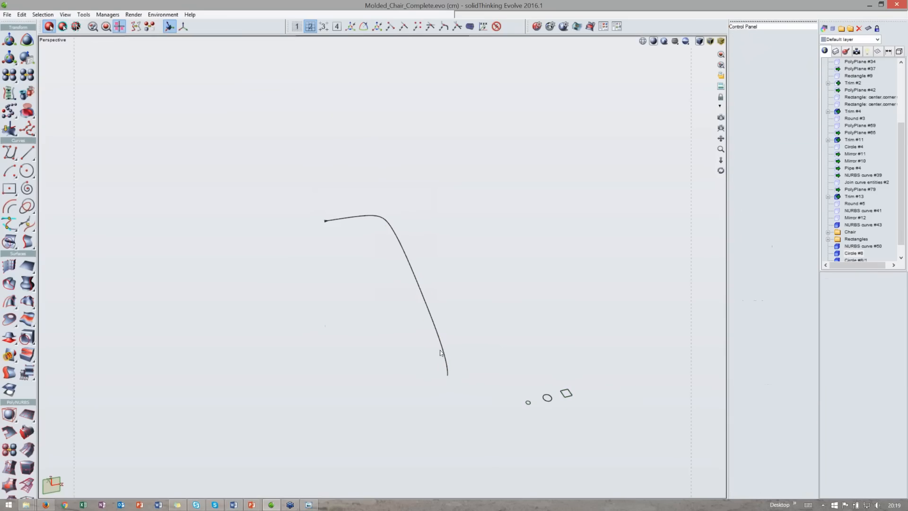
- Copy the larger circle profile and move the copy 5 cm along x onto the square
double_click(389, 41)
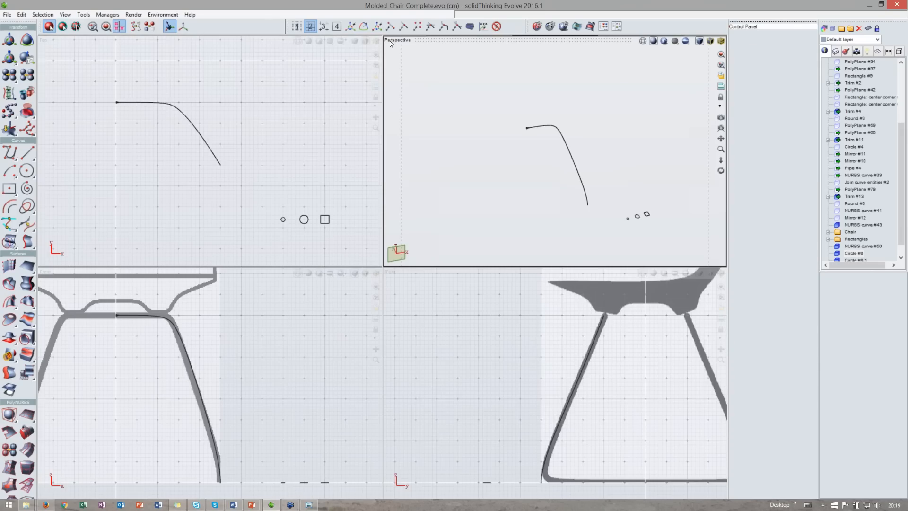
scroll(320, 221, "up", 1)
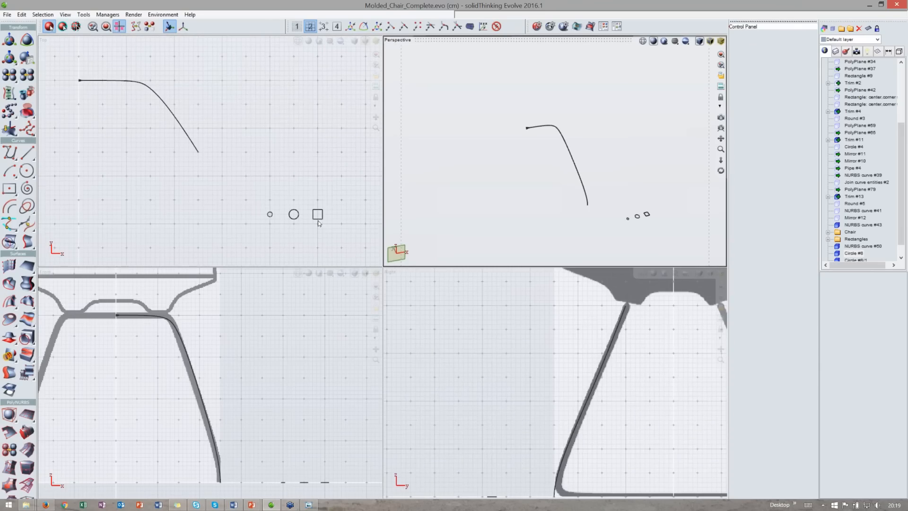
scroll(315, 214, "up", 2)
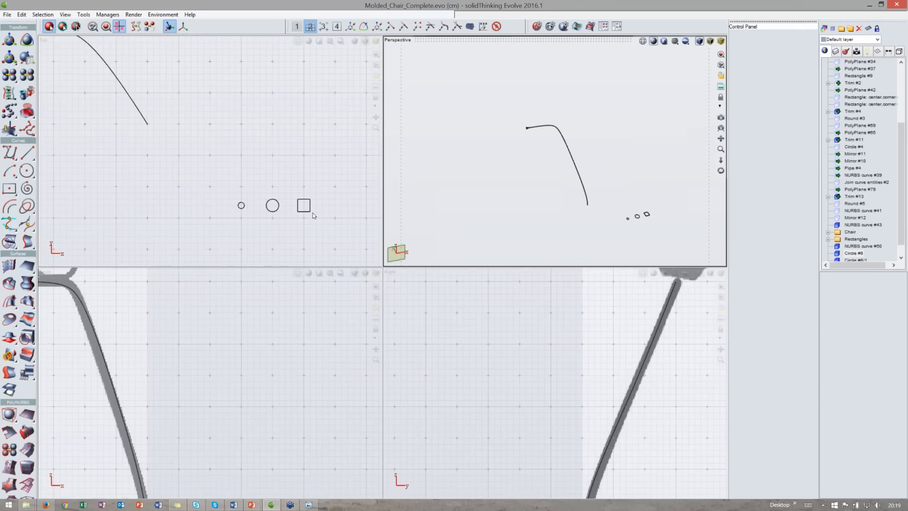
middle_click_drag(314, 214, 331, 234)
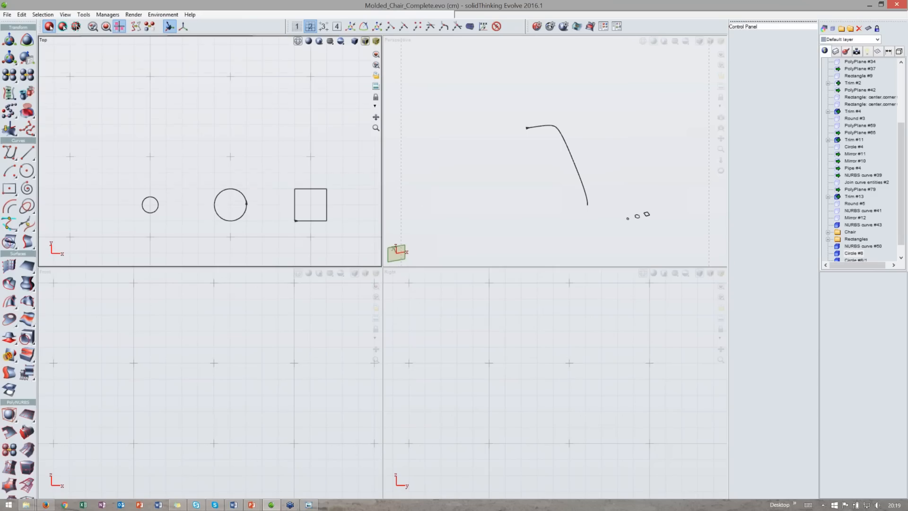
left_click(243, 194)
key("ctrl+c")
key("ctrl+v")
key("t")
left_click_drag(260, 205, 338, 206)
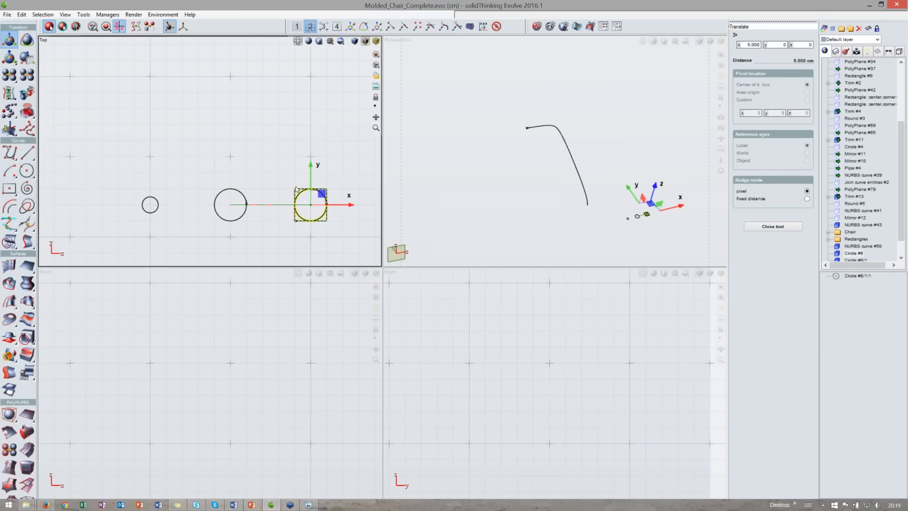
- Enlarge the copied circle's radius to about 1.16 cm so it crosses the square's sides
scroll(297, 188, "up", 3)
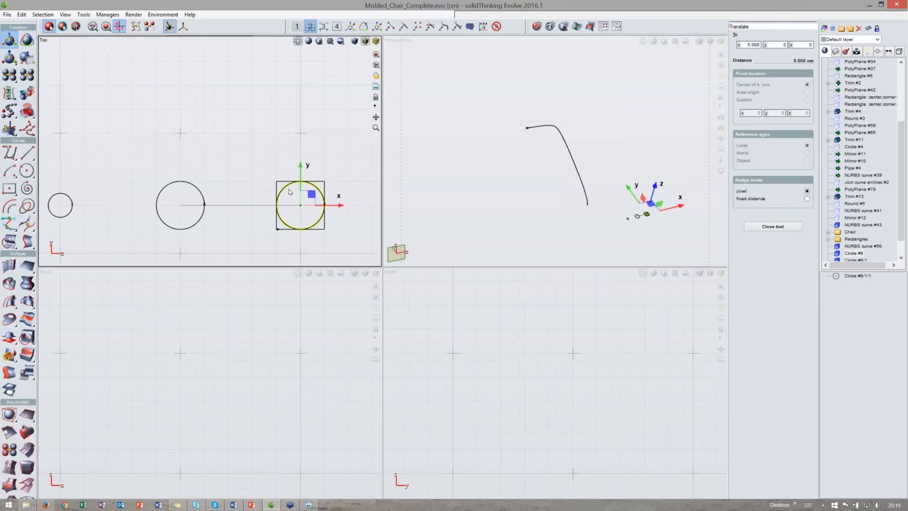
key("space")
scroll(310, 188, "up", 2)
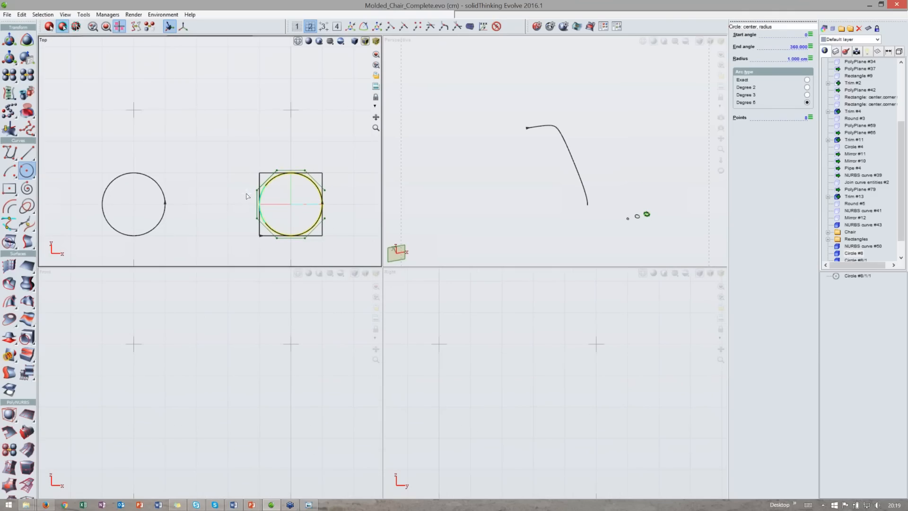
left_click_drag(265, 189, 258, 199)
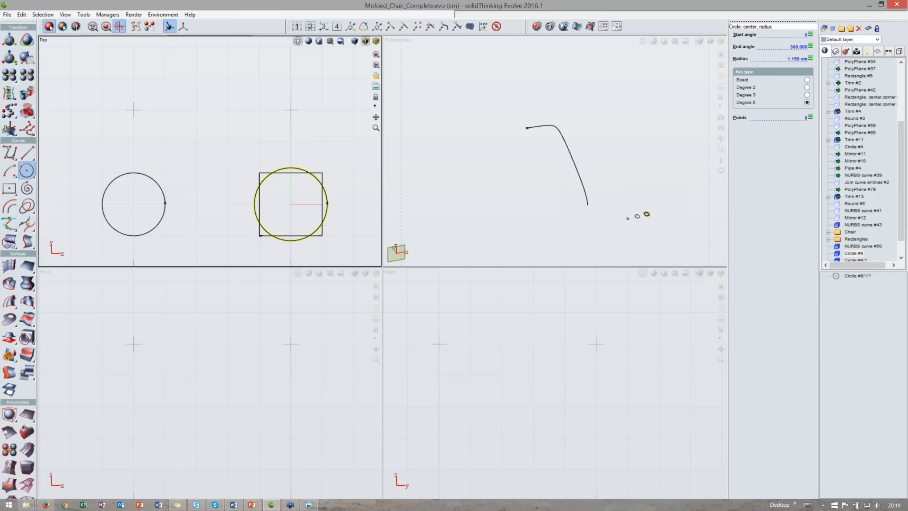
scroll(274, 191, "up", 2)
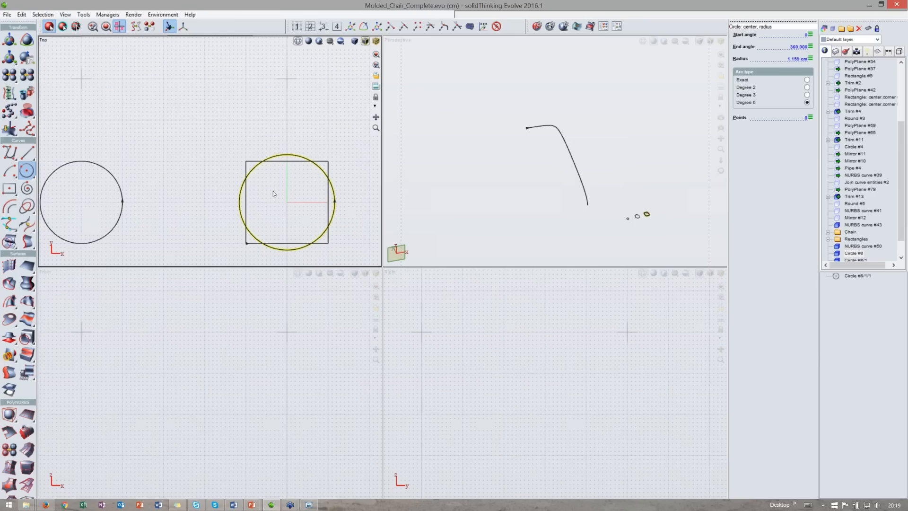
scroll(274, 191, "up", 1)
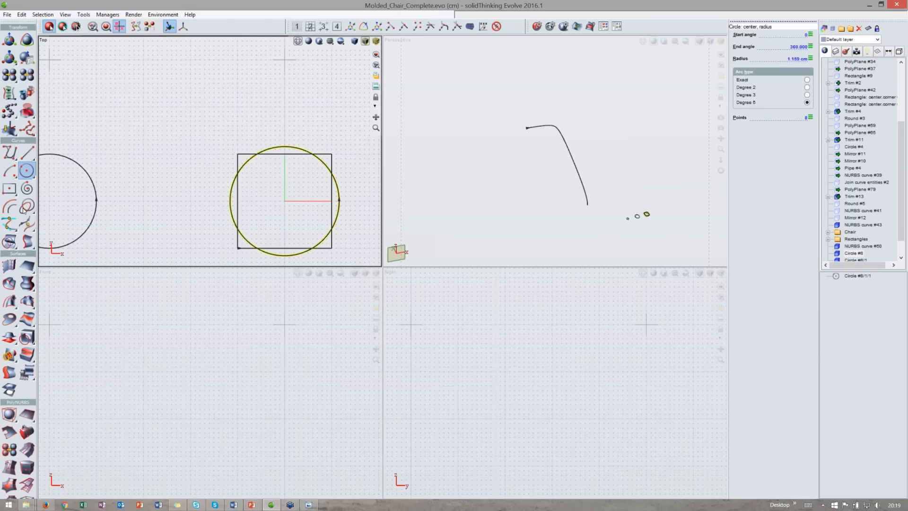
- Intersect the square with the enlarged circle, removing the circle's corner arcs and the square's edge middles
left_click(27, 206)
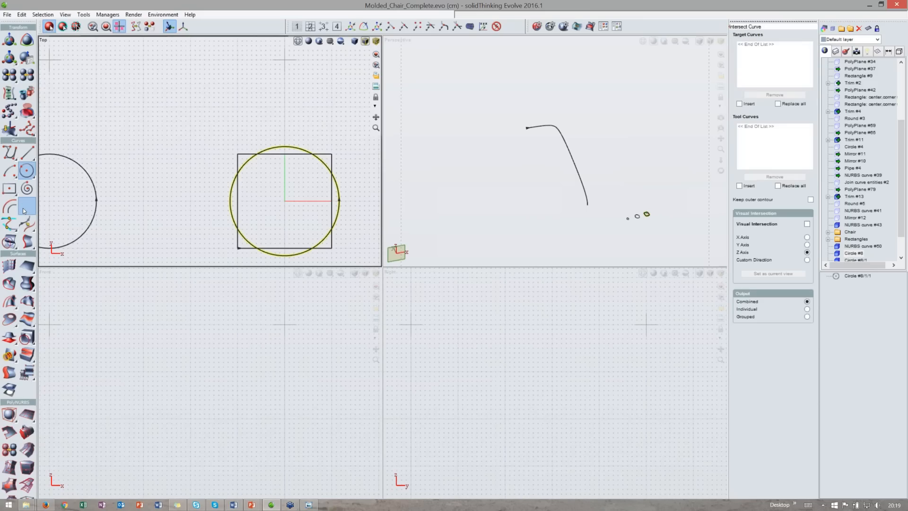
left_click(274, 154)
left_click(274, 149)
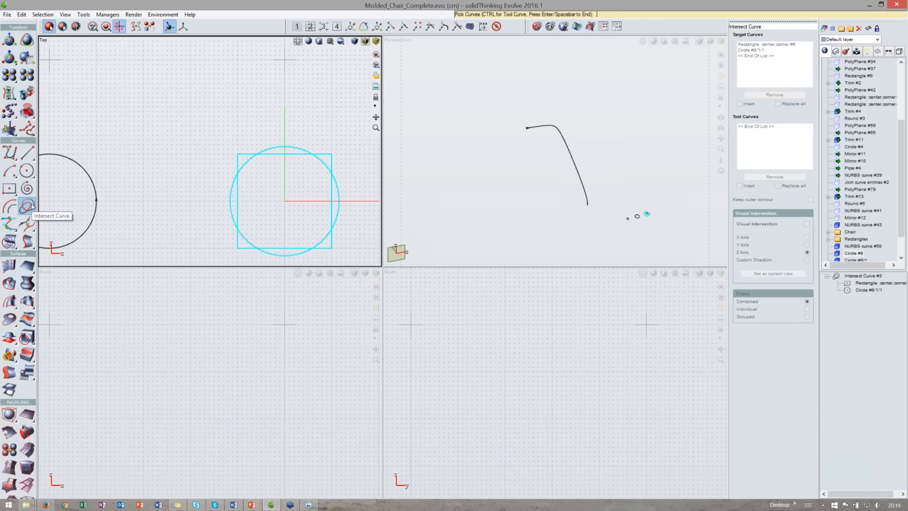
middle_click_drag(190, 151, 188, 161)
middle_click_drag(258, 171, 244, 180)
scroll(251, 193, "down", 1)
scroll(251, 194, "up", 1)
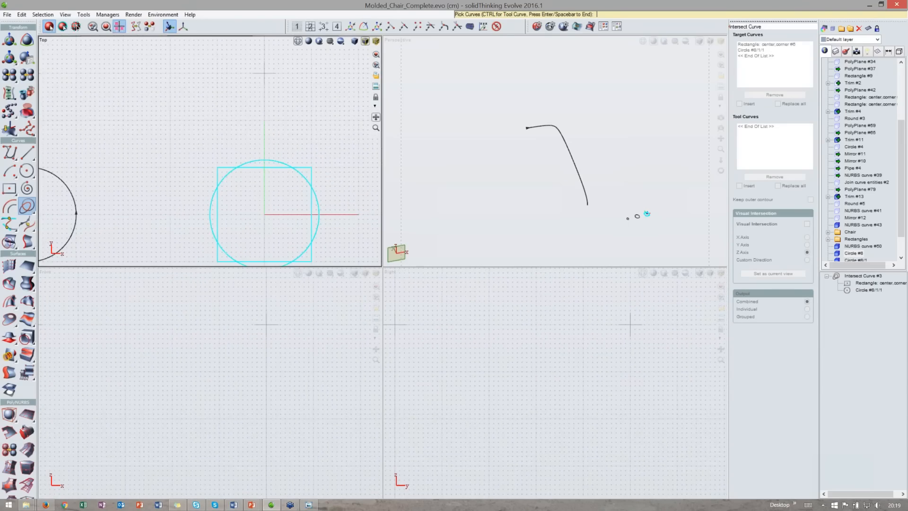
middle_click_drag(280, 192, 271, 176)
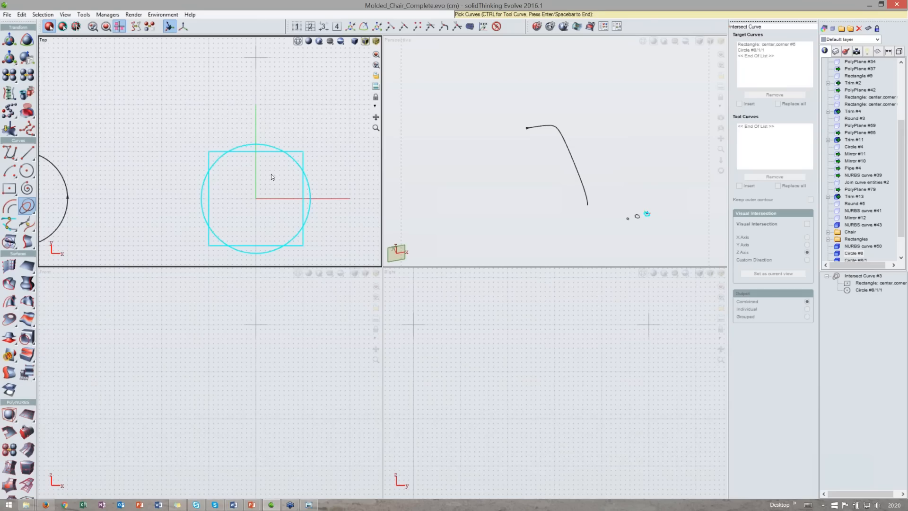
key("Return")
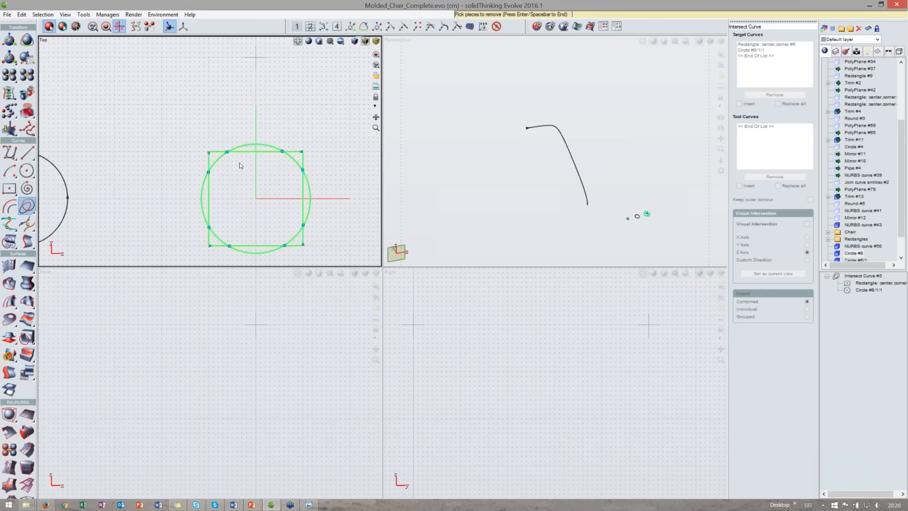
middle_click_drag(239, 162, 224, 174)
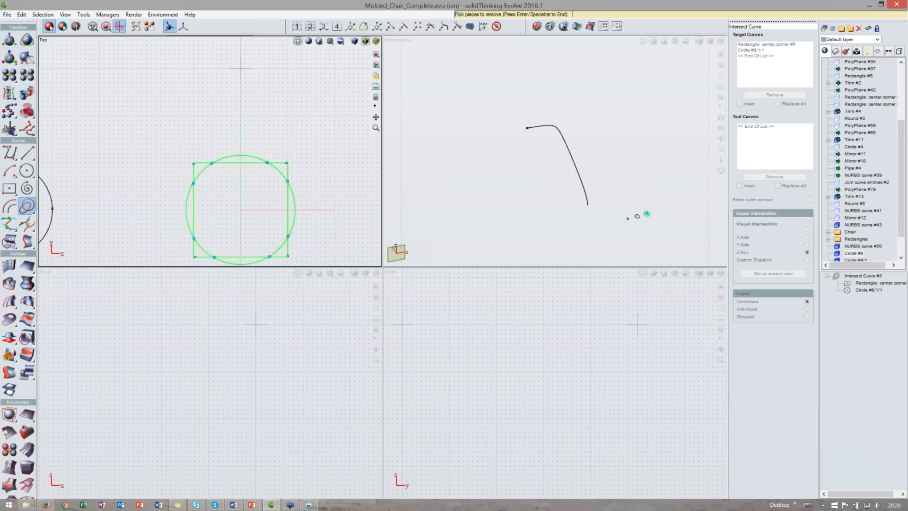
left_click(240, 163)
left_click(208, 171)
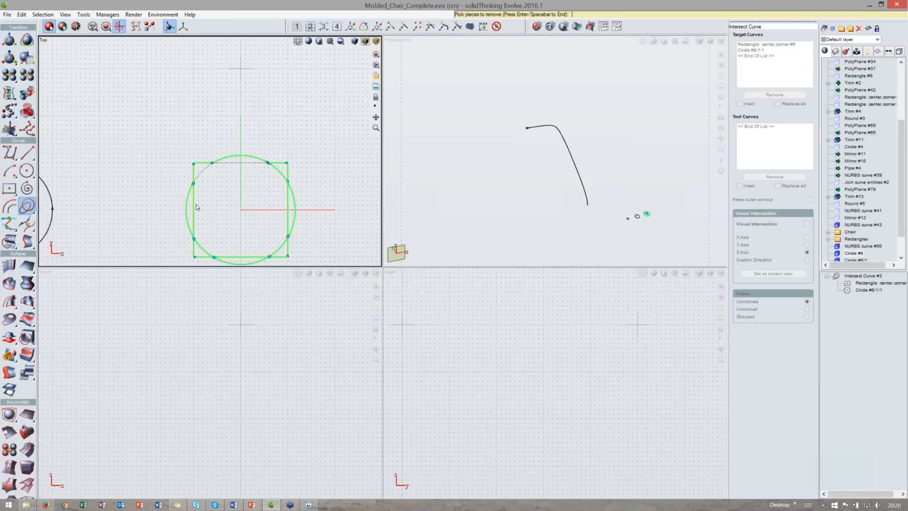
left_click(194, 222)
left_click(233, 257)
left_click(279, 245)
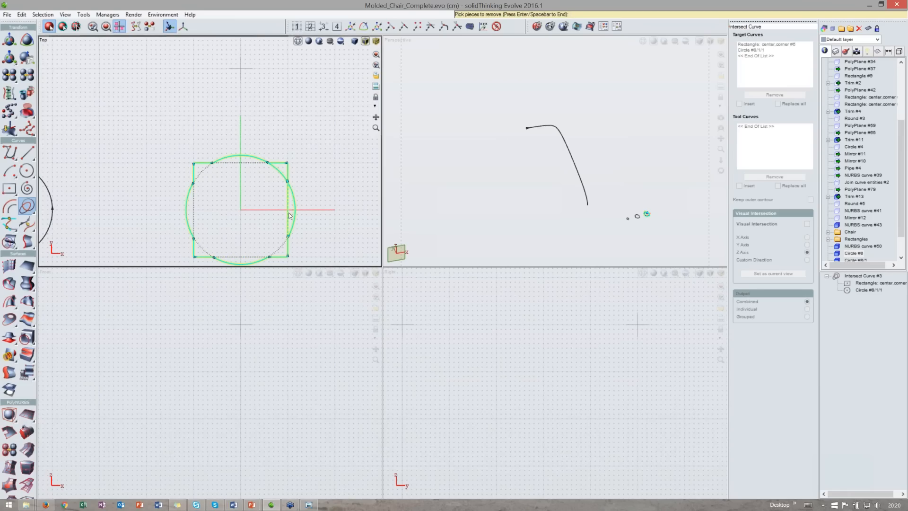
left_click(287, 203)
key("Return")
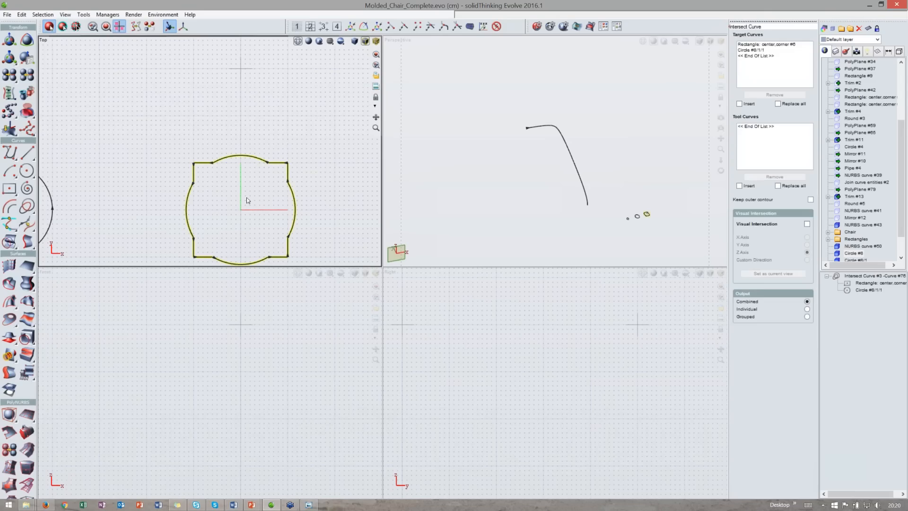
scroll(301, 202, "down", 5)
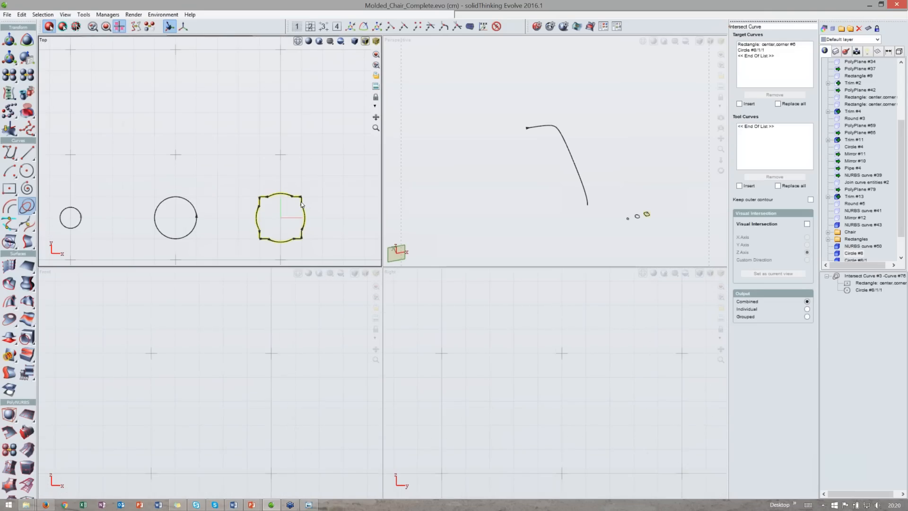
middle_click_drag(301, 201, 292, 179)
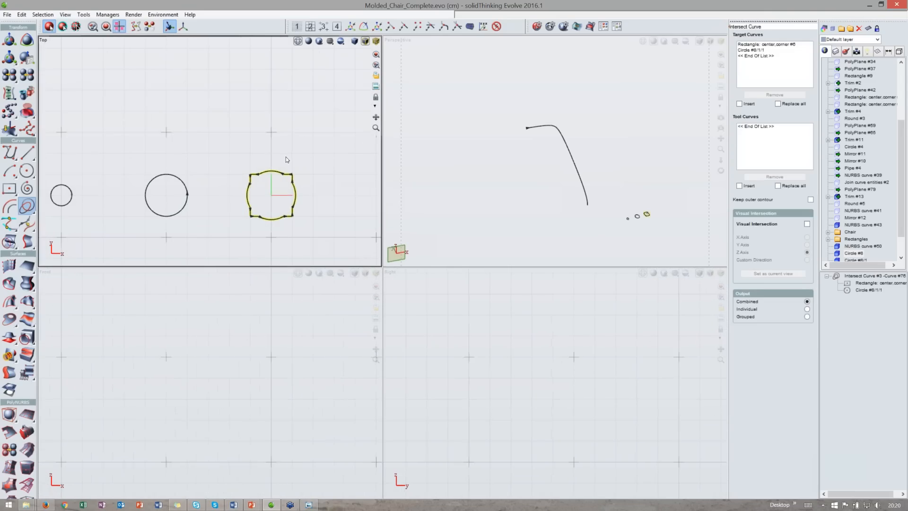
scroll(257, 178, "up", 2)
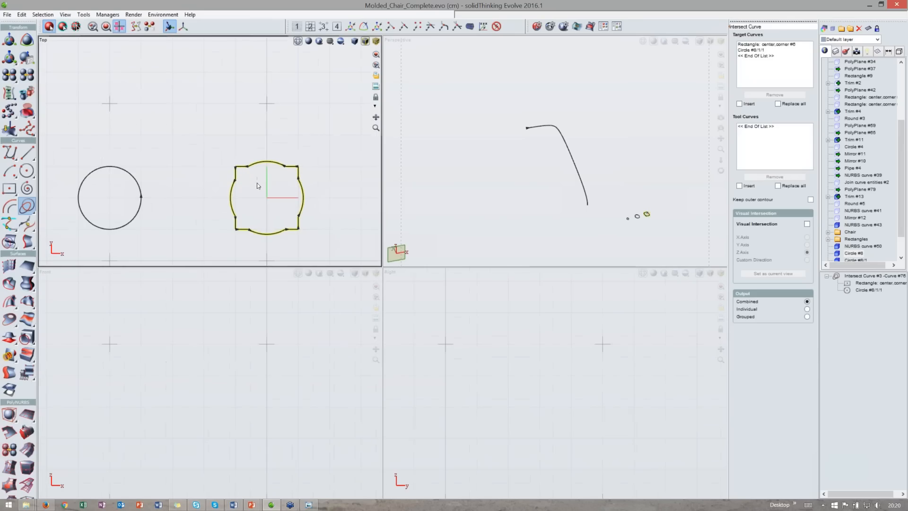
key("Escape")
- Smart-delete the combined intersection curve to restore the square and circle
left_click(266, 164)
key("Delete")
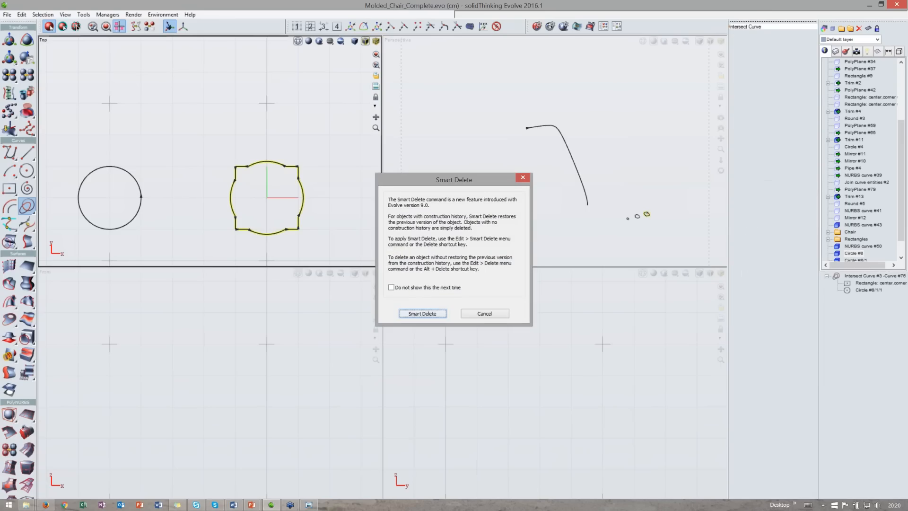
key("Return")
- Intersect the square with the enlarged circle using Intersect Curve, removing a circle arc piece
scroll(278, 203, "up", 3)
left_click(28, 208)
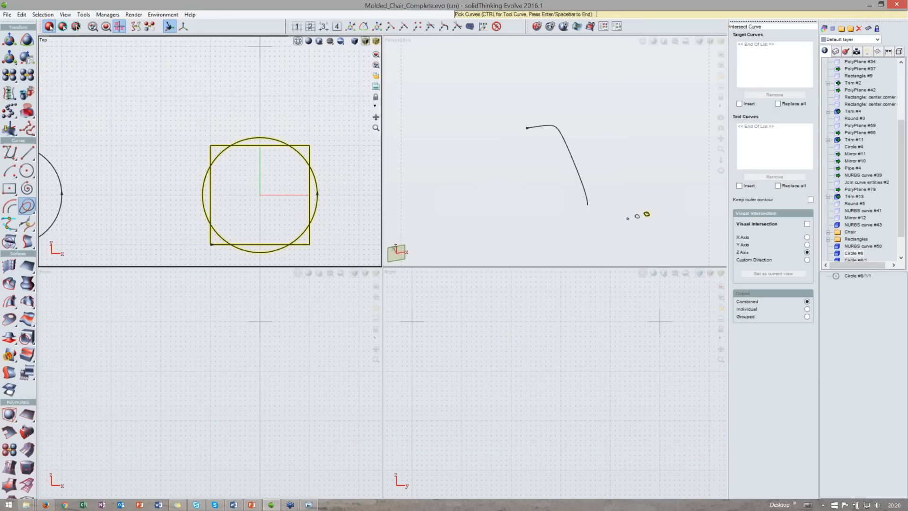
middle_click_drag(278, 199, 282, 213)
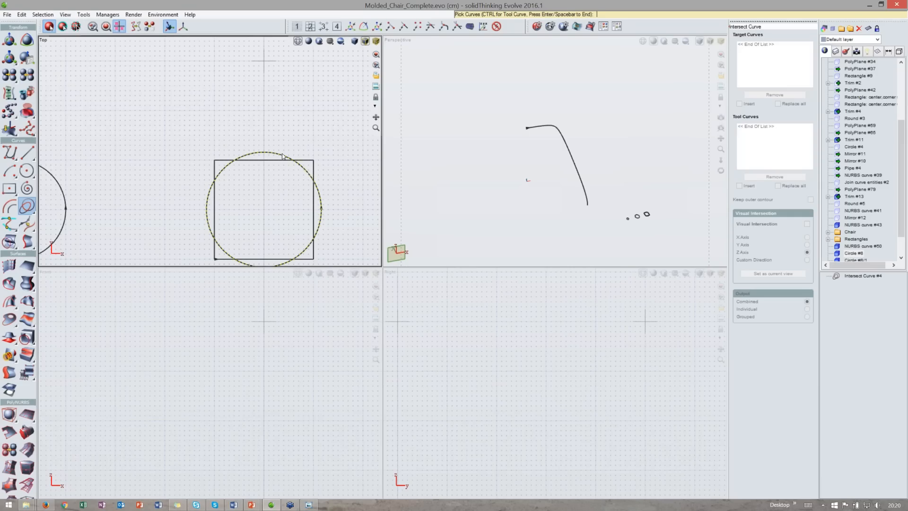
key("ctrl")
left_click(282, 155, "ctrl")
left_click(280, 160)
key("space")
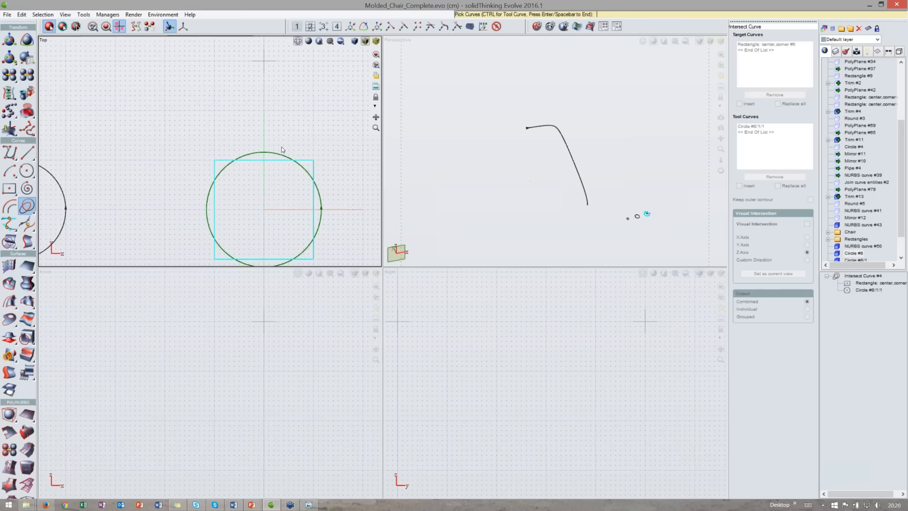
left_click(268, 160)
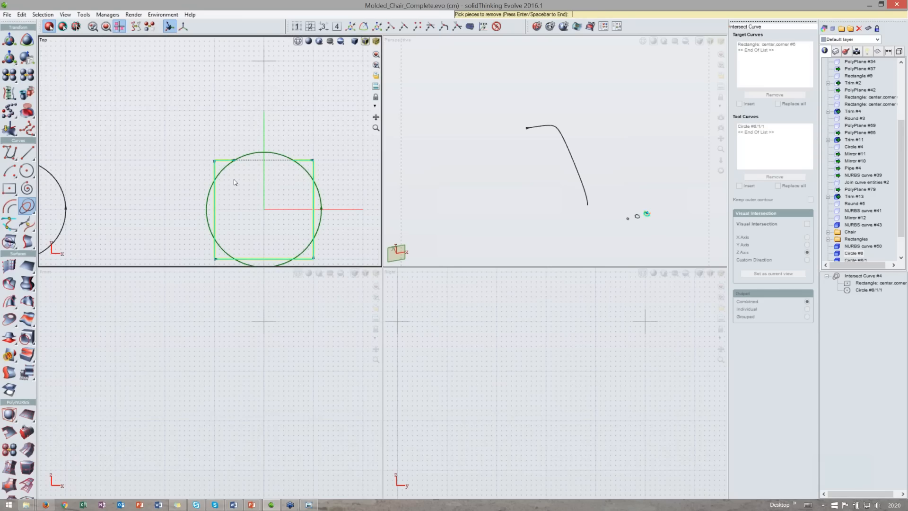
scroll(234, 182, "down", 1)
scroll(222, 203, "down", 1)
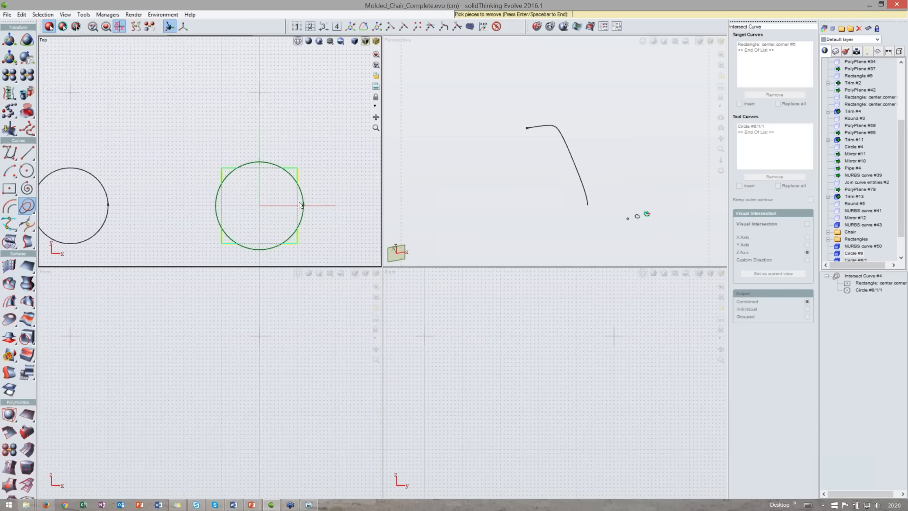
scroll(277, 195, "up", 1)
key("space")
key("space")
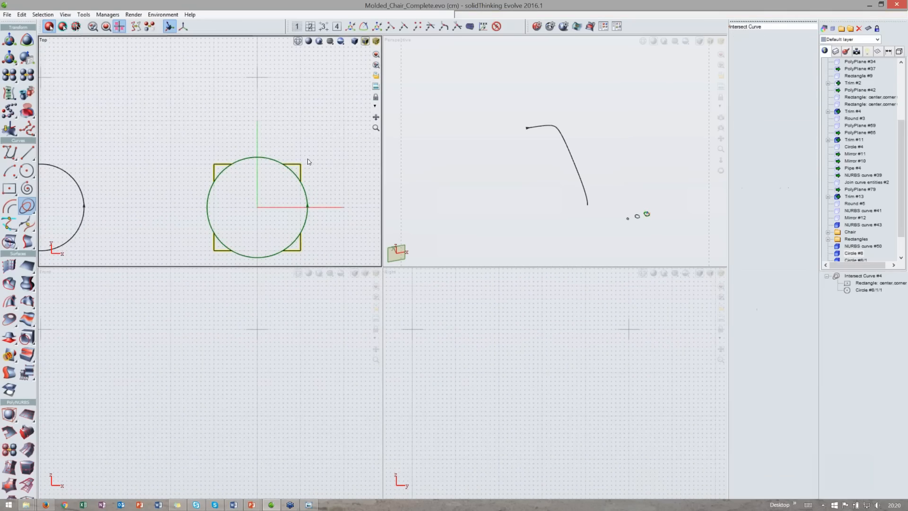
- Smart-delete this new intersection result, bringing back the original square and circle
left_click(300, 171)
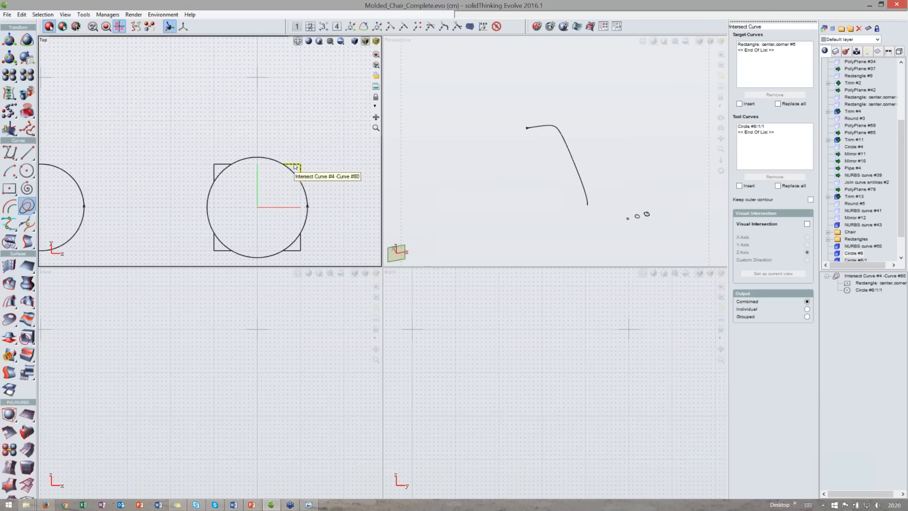
key("Delete")
left_click(488, 284)
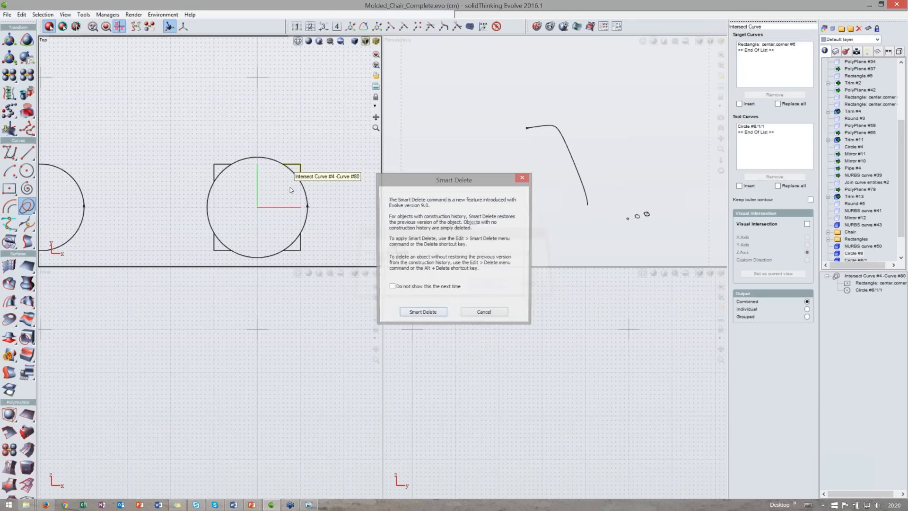
left_click(423, 314)
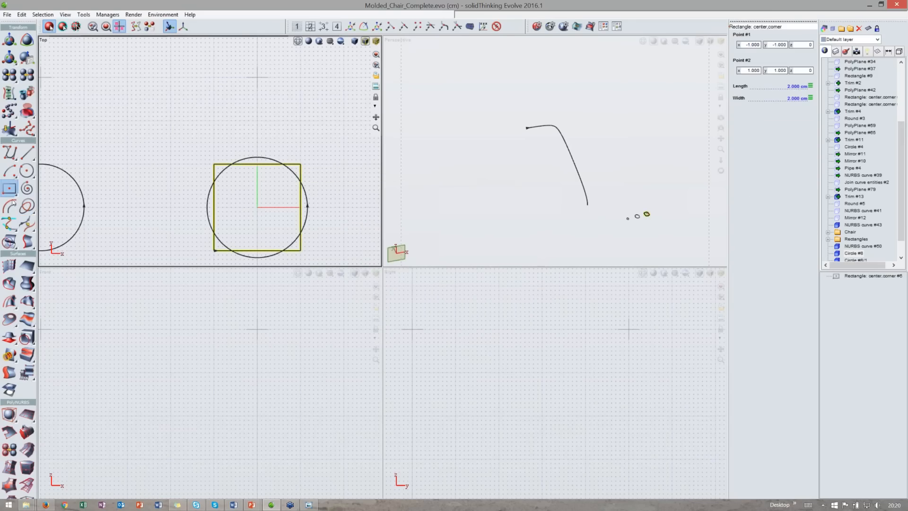
- Intersect the circle and square as targets, removing the square's edge segments inside the circle to form a rounded-square profile
left_click(27, 207)
left_click(250, 158)
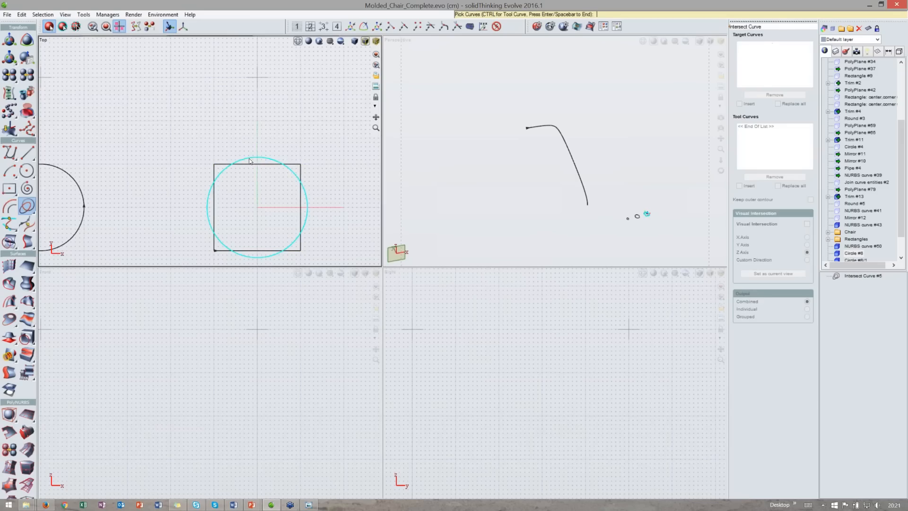
left_click(221, 180)
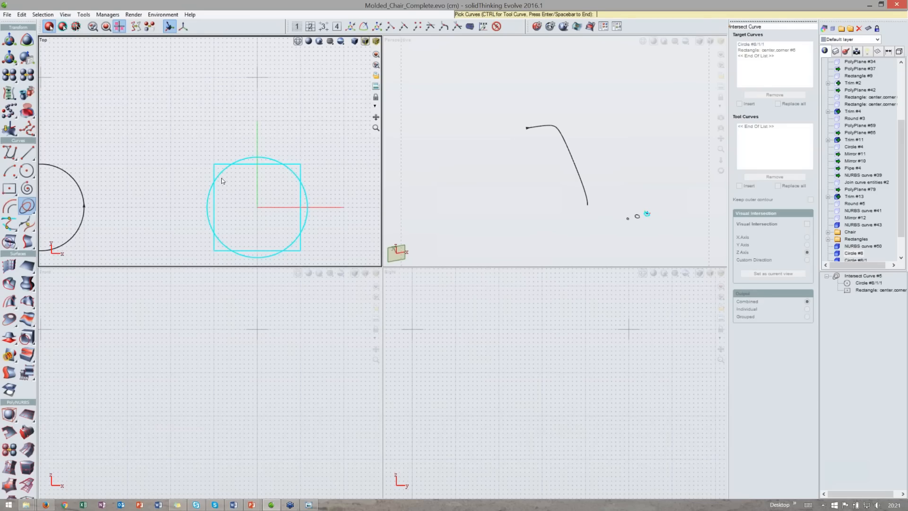
scroll(221, 178, "up", 1)
key("Return")
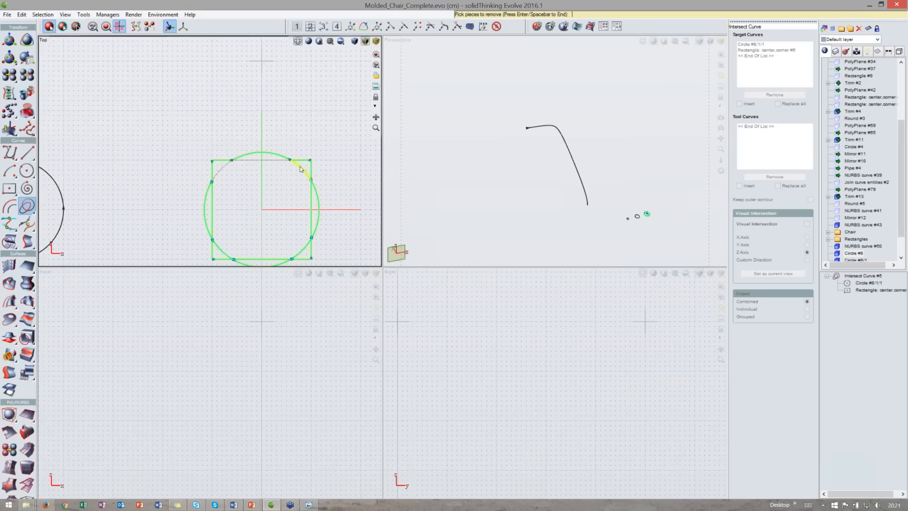
left_click(311, 208)
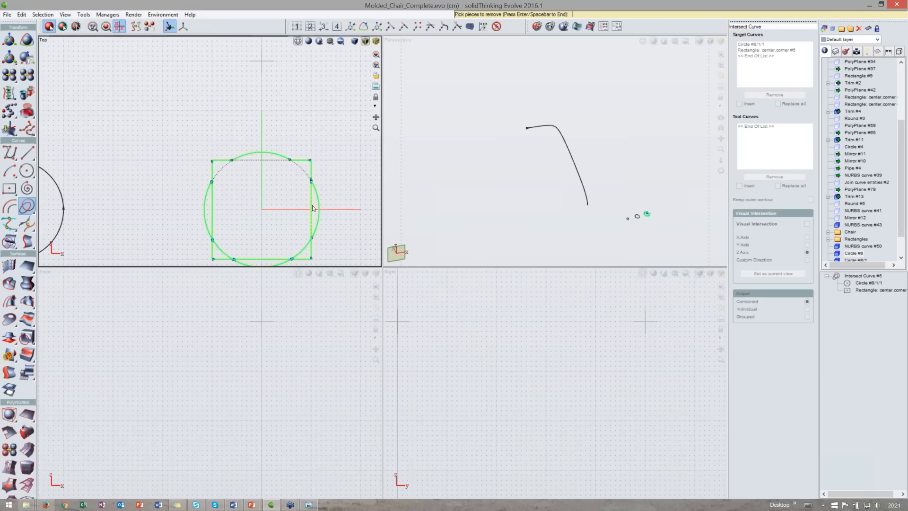
left_click(272, 262)
left_click(212, 218)
key("Return")
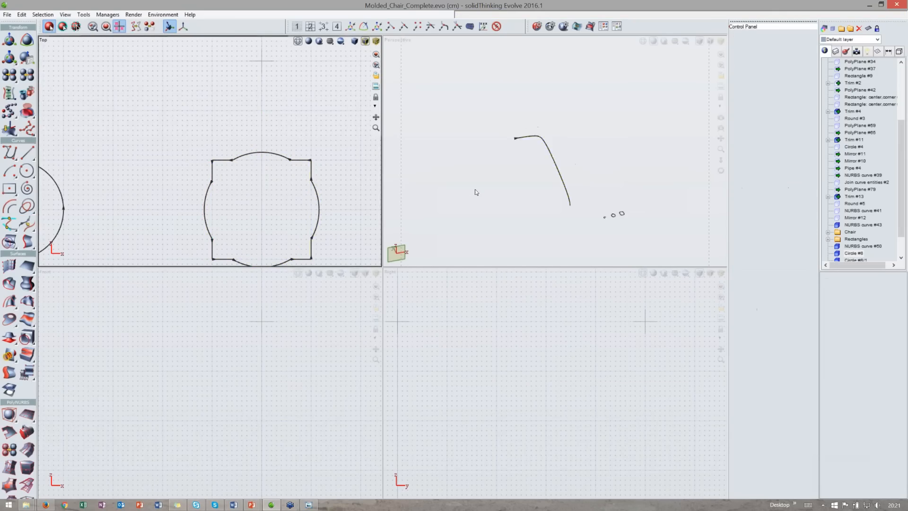
- Sweep the rounded-square profile along the back leg's NURBS curve #50
middle_click_drag(569, 188, 523, 147)
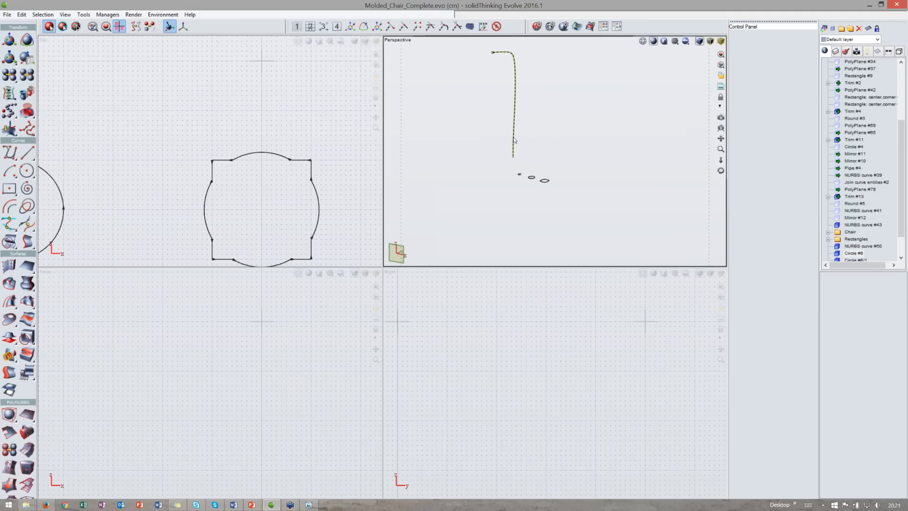
middle_click_drag(520, 93, 530, 128)
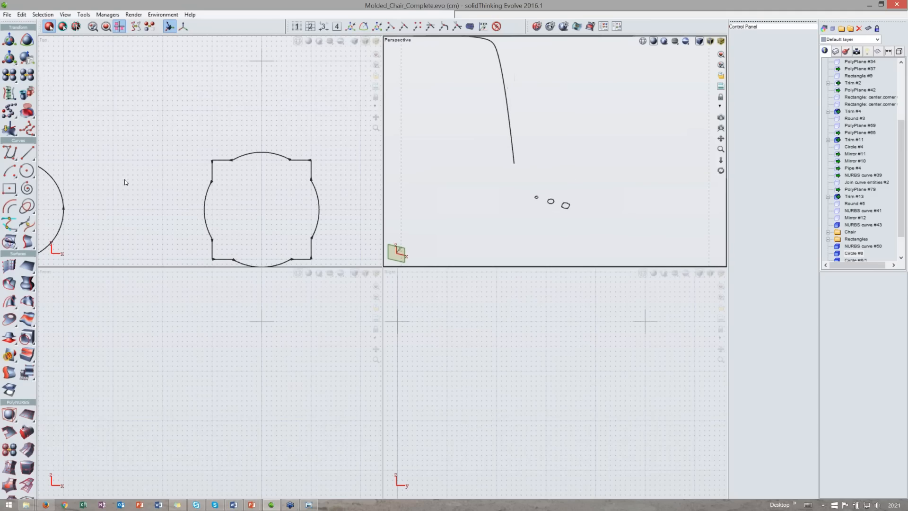
left_click(13, 306)
left_click(13, 305)
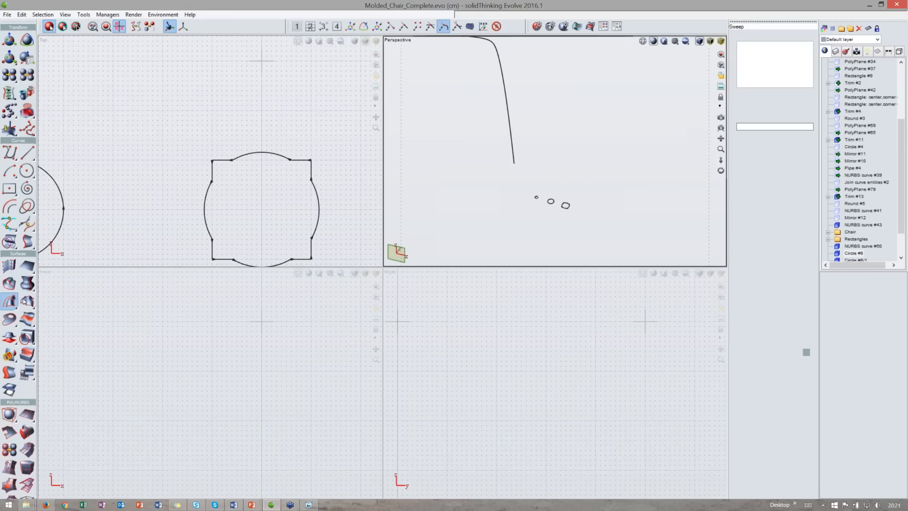
left_click(565, 208)
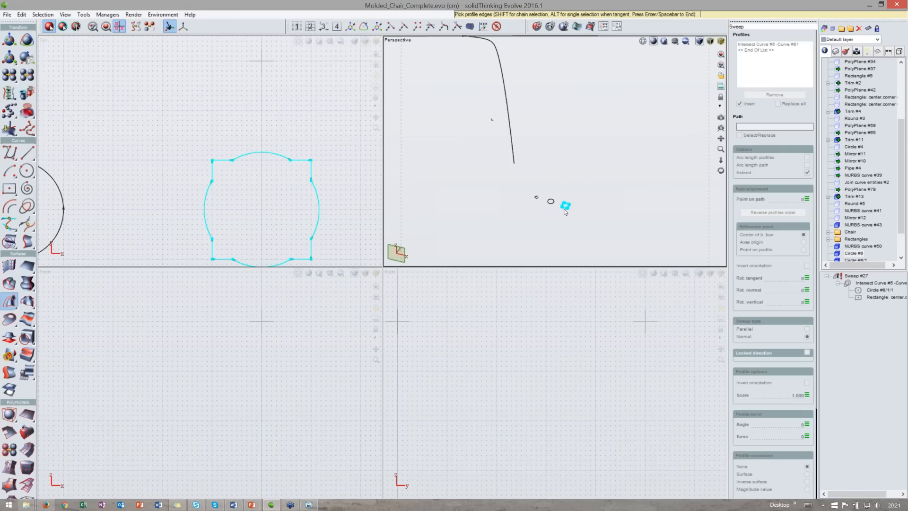
left_click(564, 209)
right_click_drag(568, 147, 570, 183)
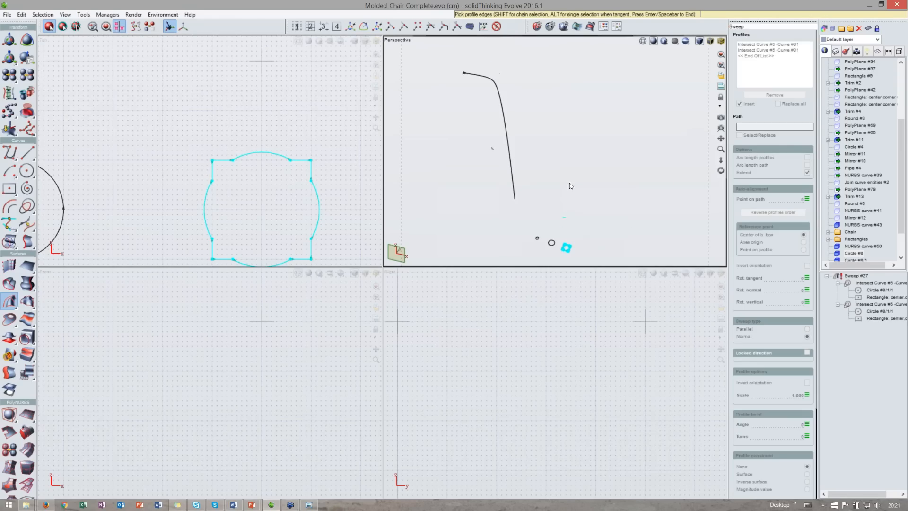
double_click(542, 38)
right_click_drag(449, 228, 537, 236)
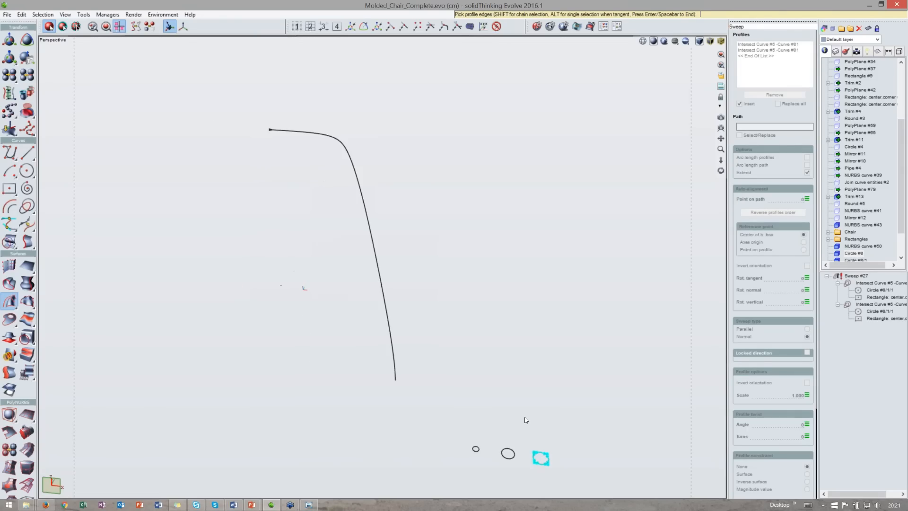
right_click_drag(564, 454, 553, 424)
right_click_drag(412, 291, 457, 289)
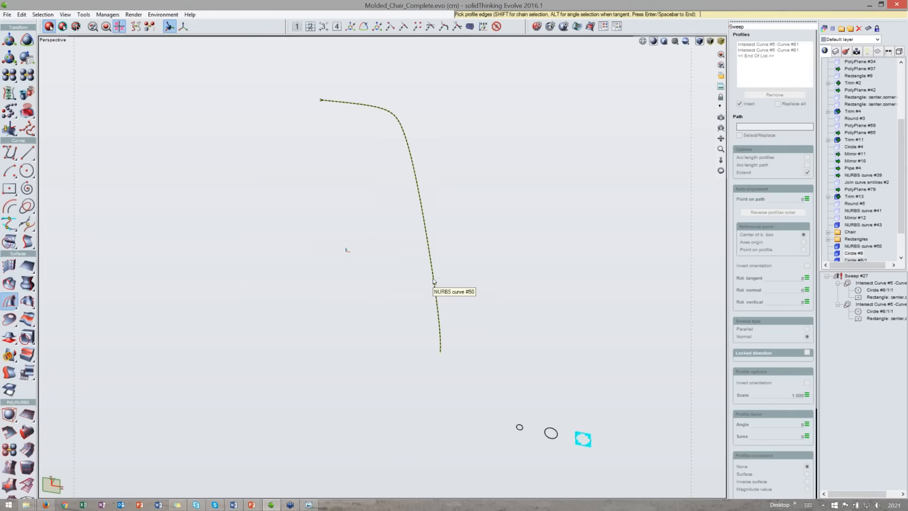
scroll(601, 448, "up", 8)
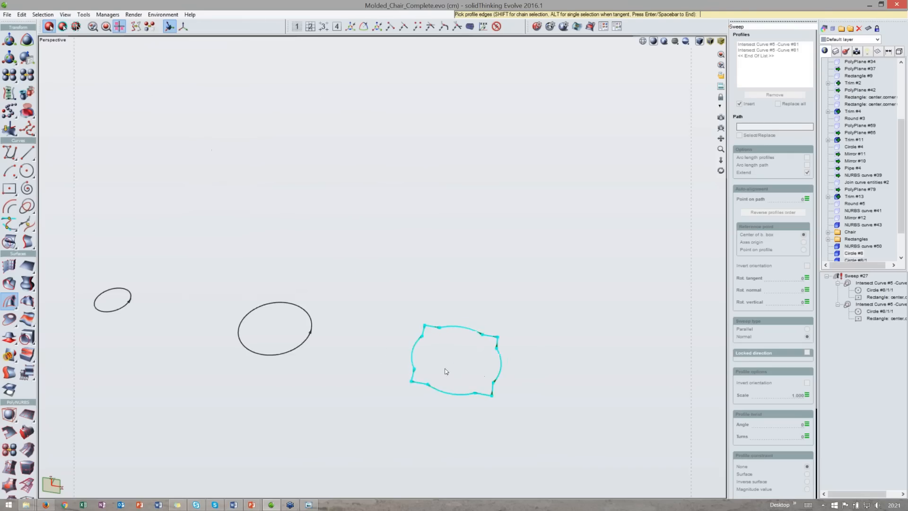
scroll(461, 264, "down", 10)
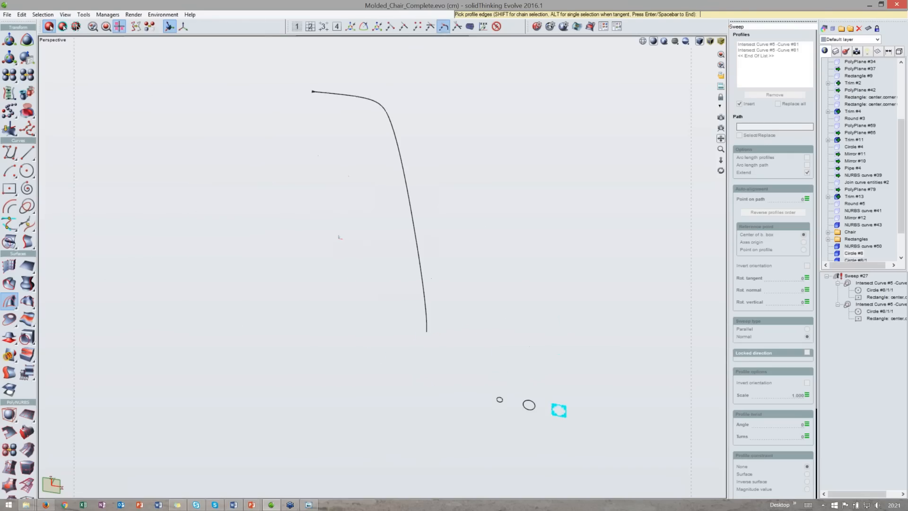
left_click(416, 233)
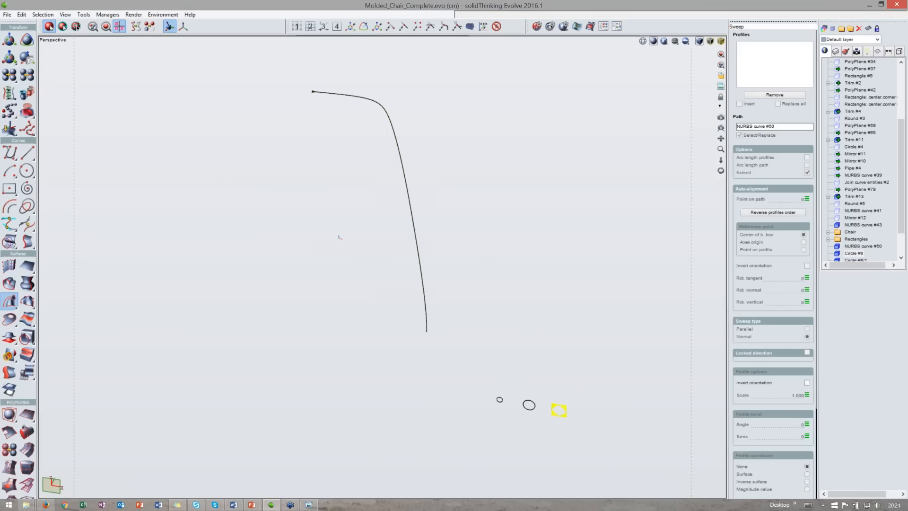
middle_click_drag(415, 245, 428, 161)
scroll(417, 230, "up", 4)
scroll(428, 279, "up", 2)
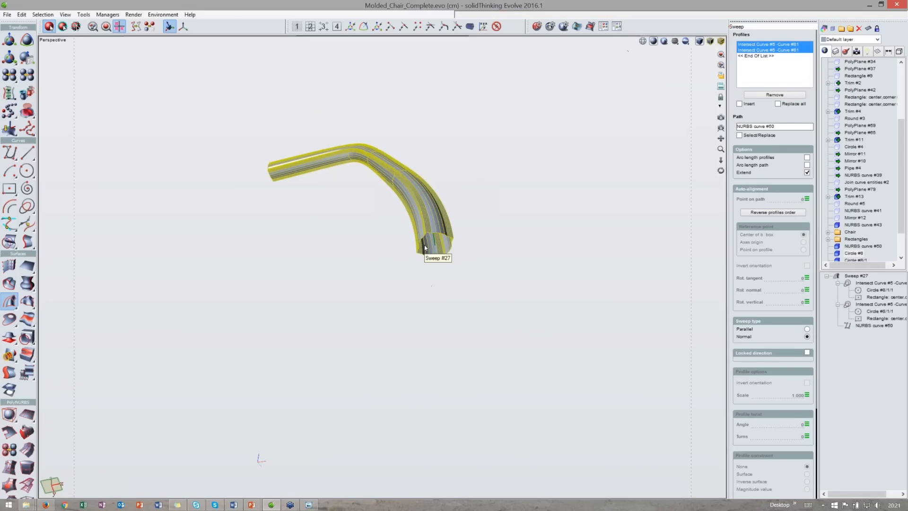
- Rotate the sweep profile 45 degrees about the path tangent
scroll(428, 279, "up", 2)
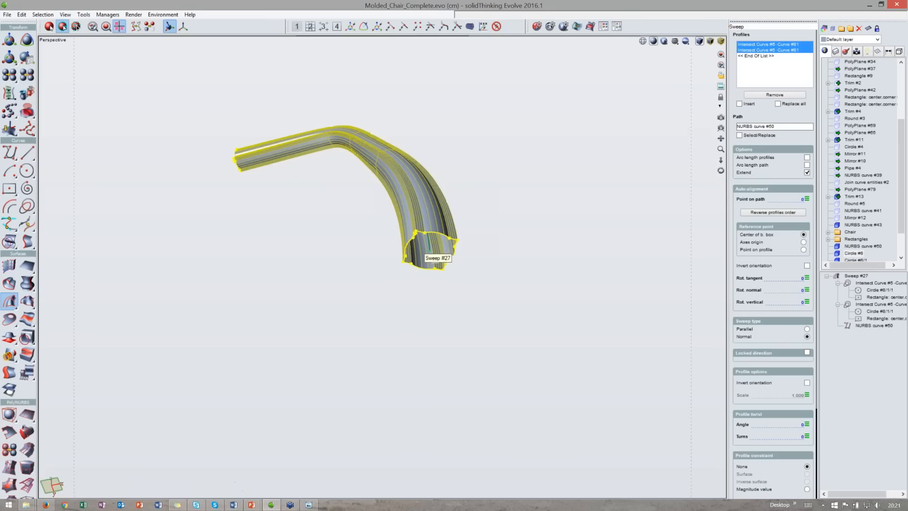
left_click(442, 235)
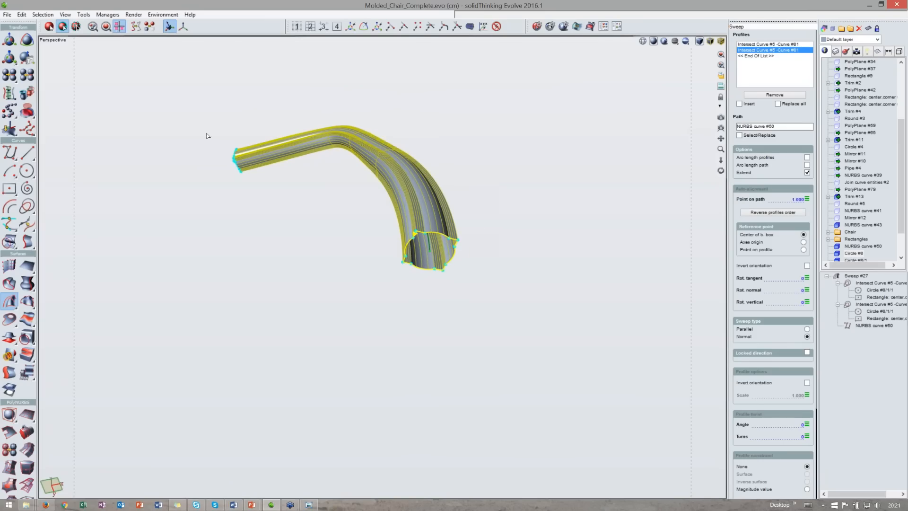
left_click(807, 199)
left_click(807, 278)
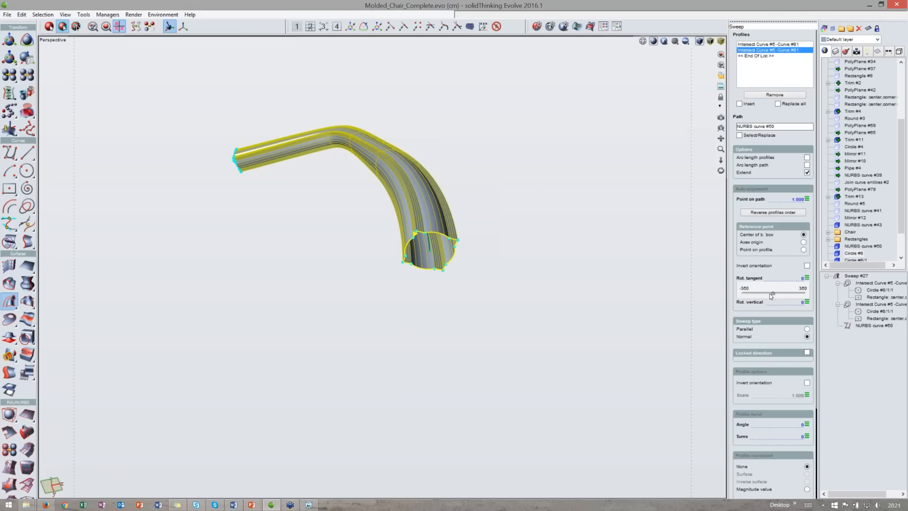
left_click_drag(768, 293, 776, 293)
middle_click_drag(509, 232, 488, 289)
scroll(518, 230, "down", 3)
left_click(798, 293)
left_click_drag(775, 293, 779, 294)
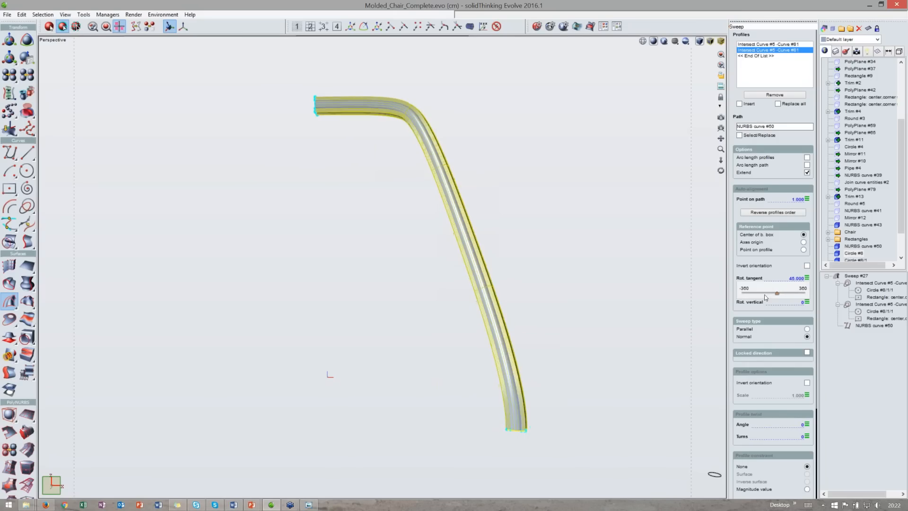
- Examine the swept leg in the perspective view and then in the maximized side view
middle_click_drag(553, 246, 475, 182)
scroll(533, 253, "down", 4)
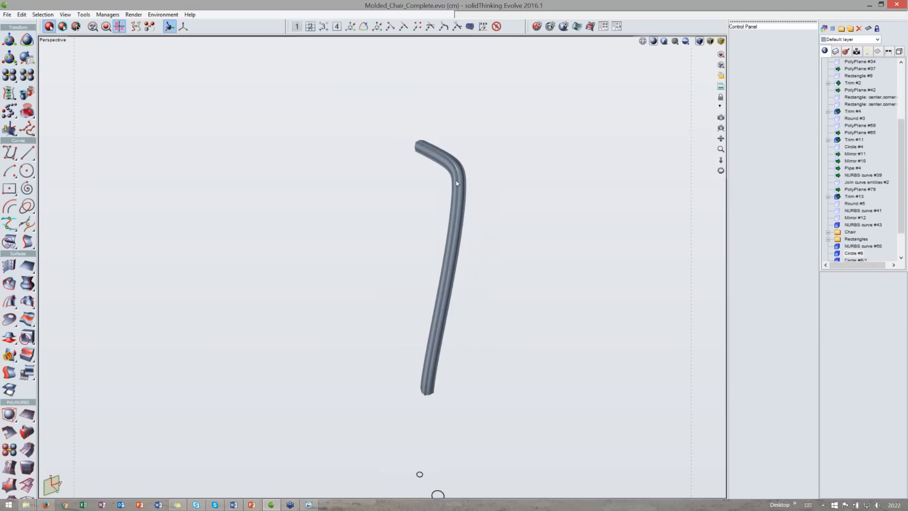
scroll(467, 204, "up", 3)
middle_click_drag(508, 264, 415, 320)
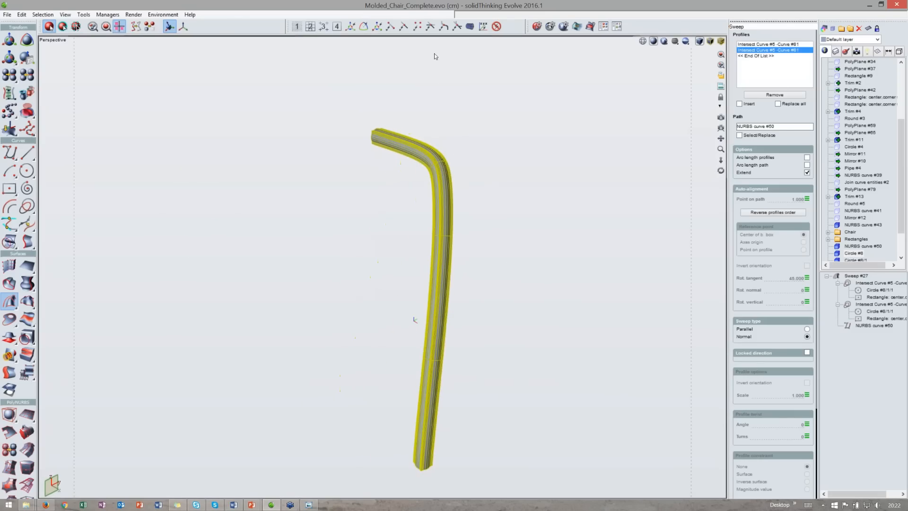
key("space")
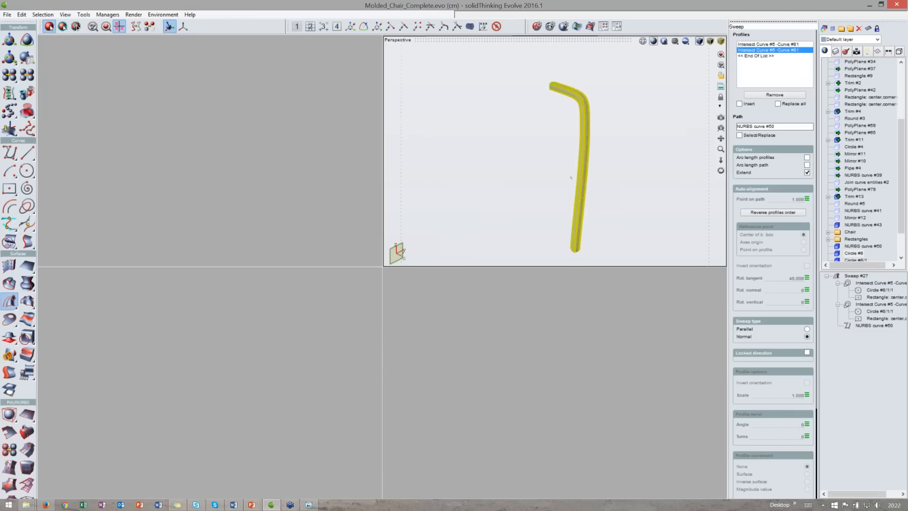
scroll(505, 342, "down", 5)
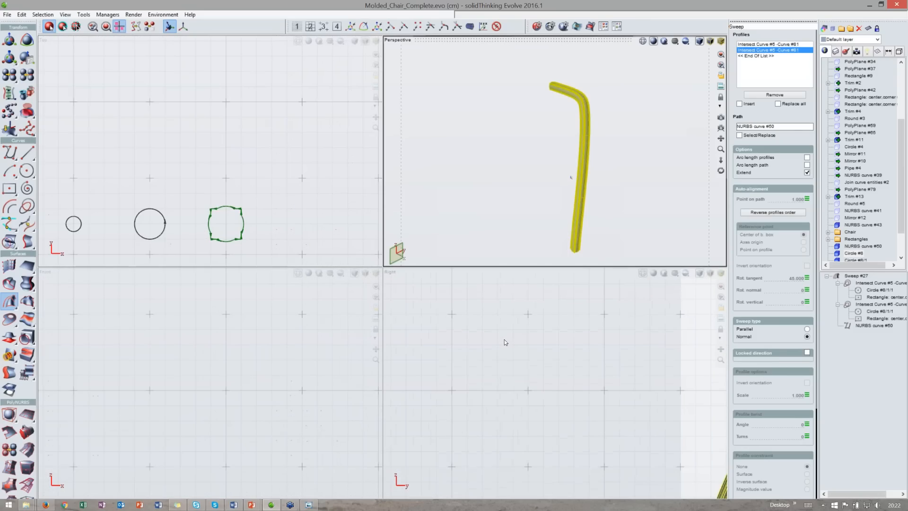
key("space")
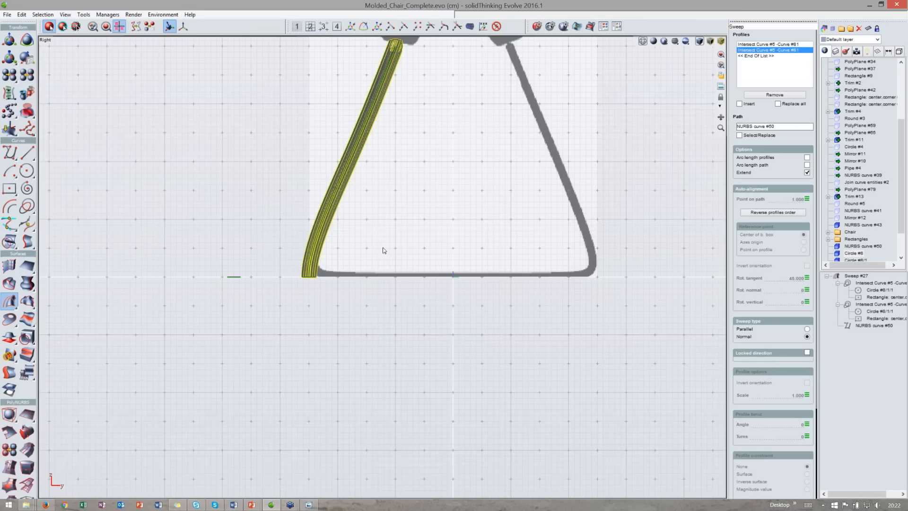
- Edit the back leg's NURBS curve #50 and insert a new end point extending the foot segment along the floor
left_click(383, 248)
scroll(338, 277, "up", 3)
scroll(338, 276, "down", 1)
double_click(328, 326)
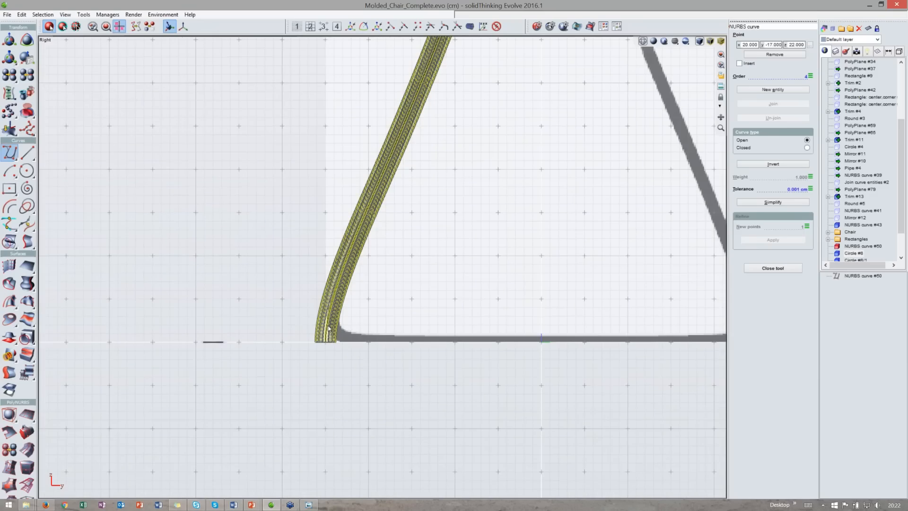
scroll(357, 369, "down", 1)
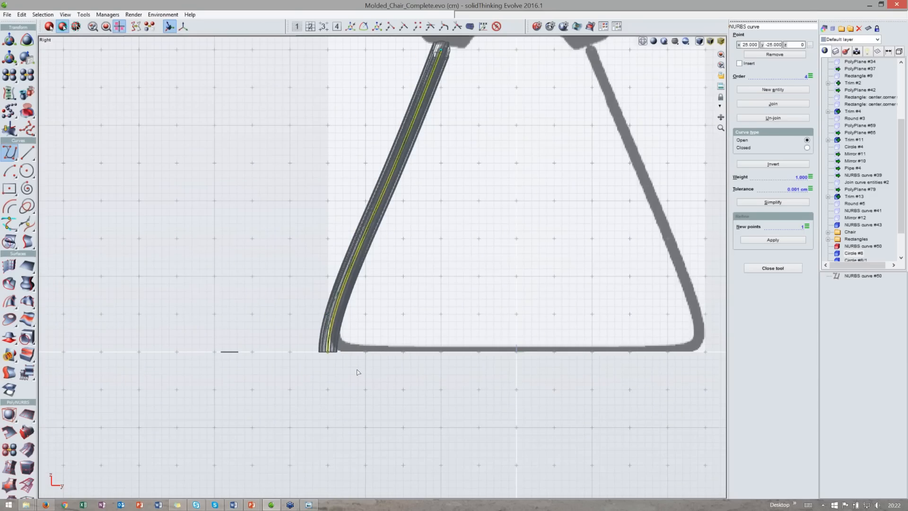
scroll(354, 372, "down", 1)
key("Insert")
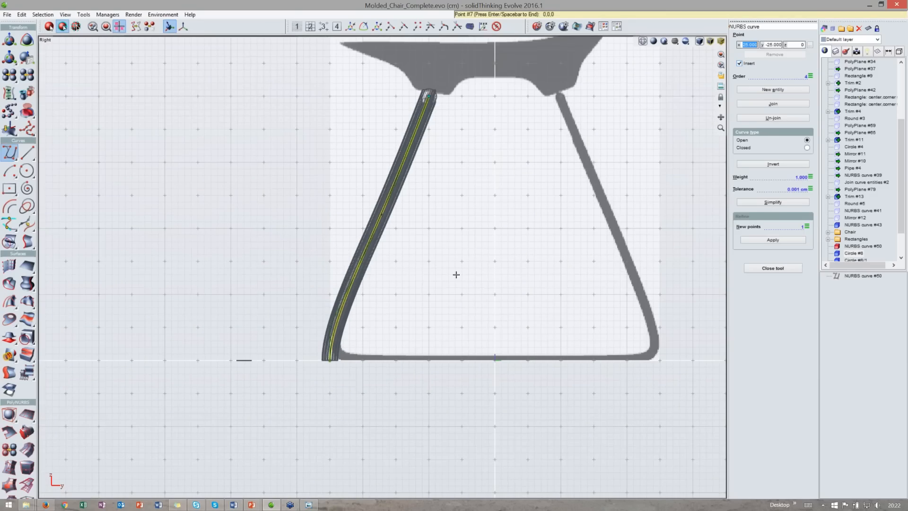
scroll(456, 274, "up", 1)
scroll(439, 283, "up", 1)
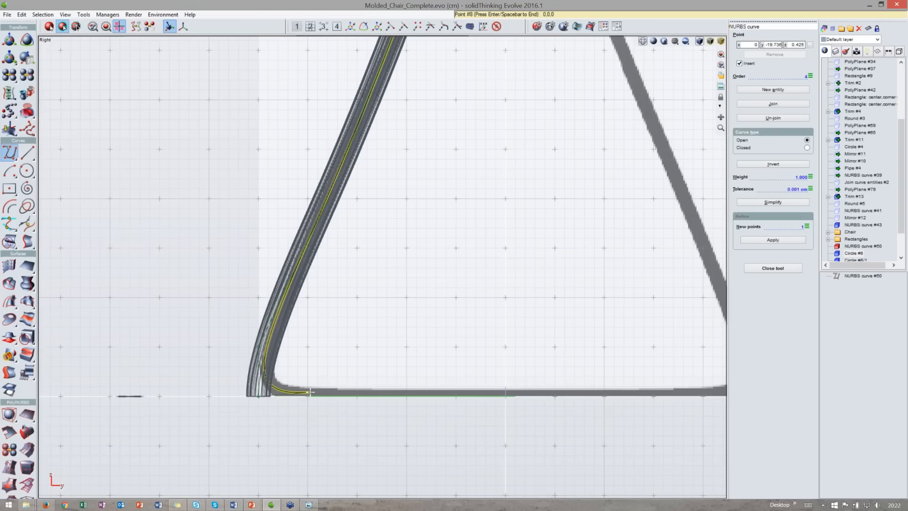
left_click(504, 393)
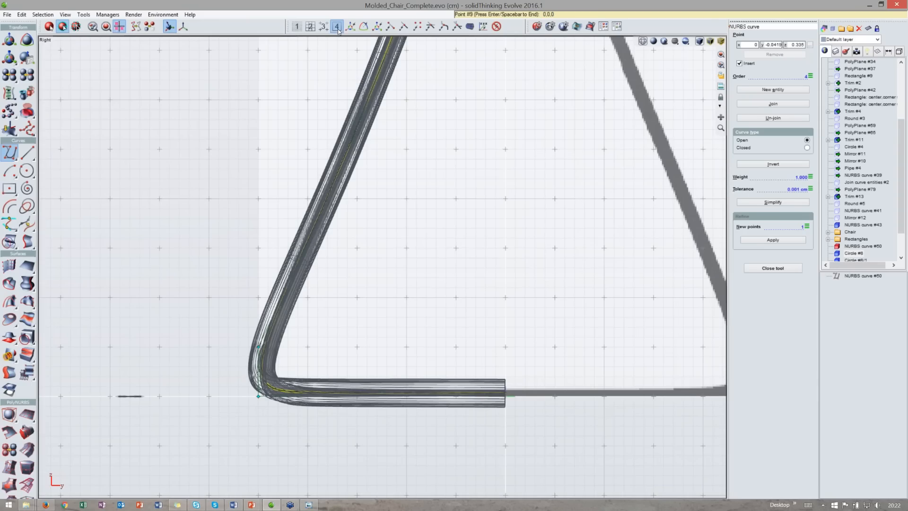
- Turn on grid snapping and snap the inserted foot point to the grid at y −20 cm
left_click(312, 27)
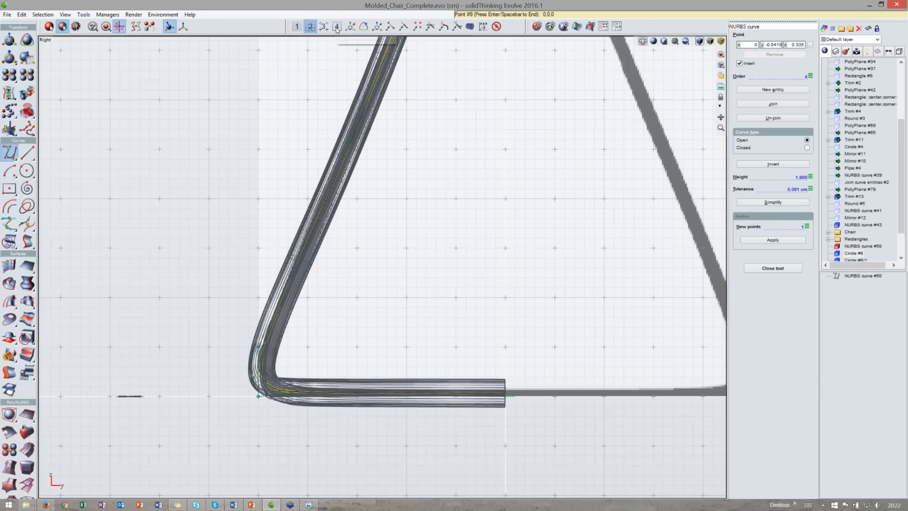
scroll(502, 381, "up", 2)
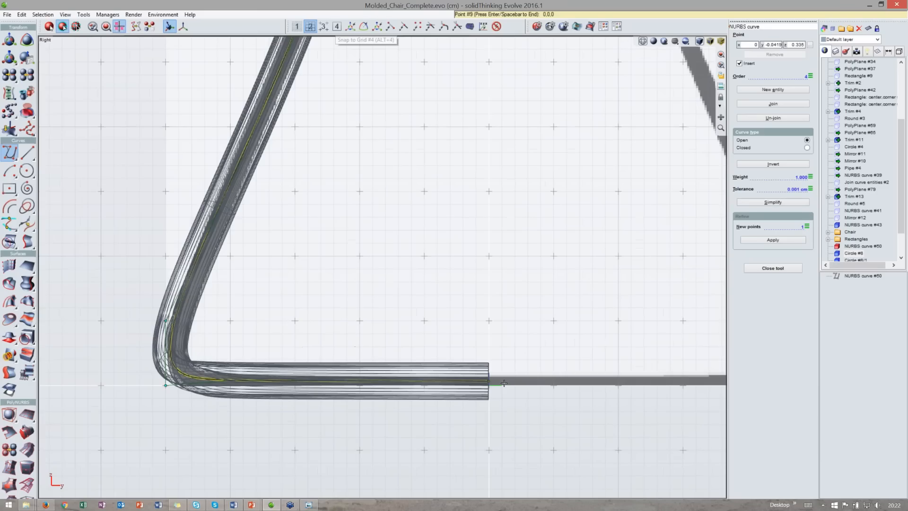
scroll(503, 384, "up", 1)
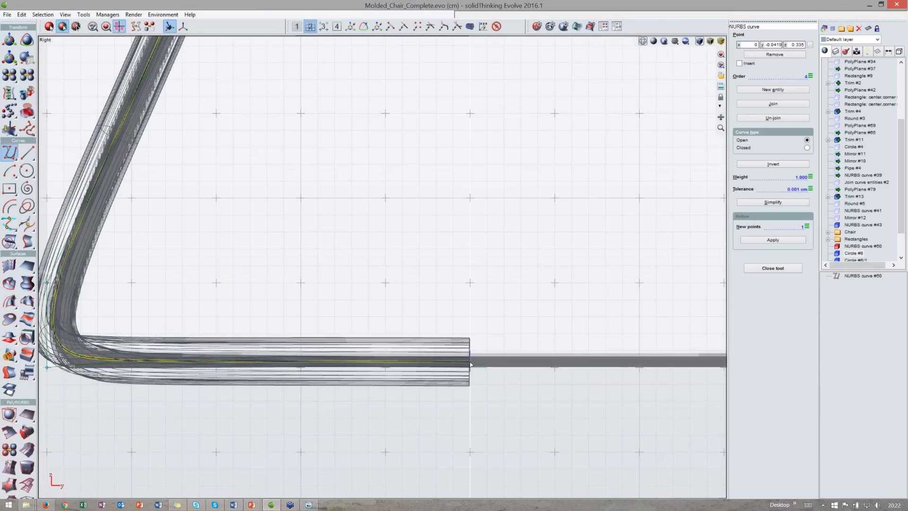
left_click_drag(469, 361, 470, 368)
middle_click_drag(136, 366, 316, 362)
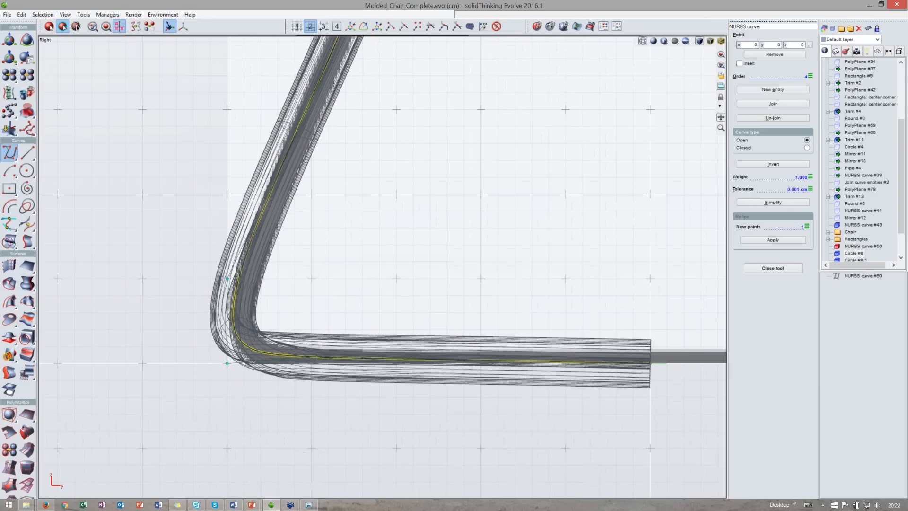
left_click(309, 362)
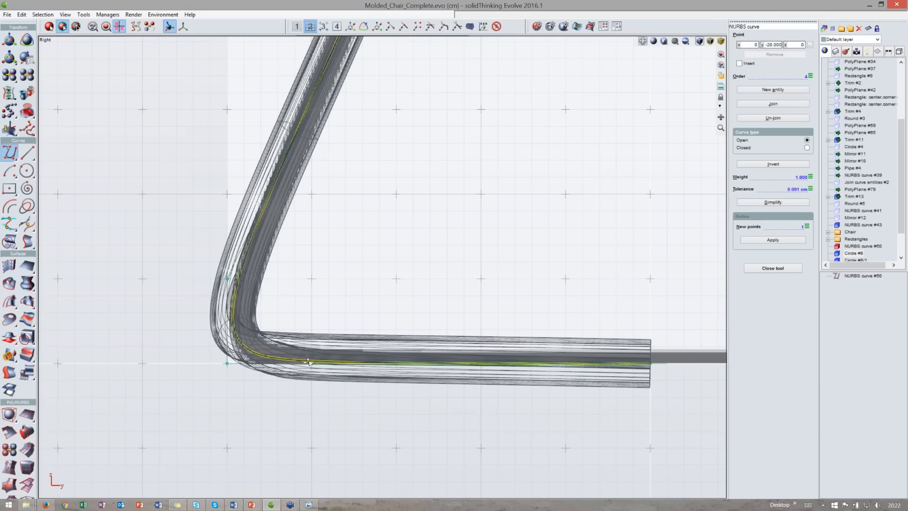
- In the top view, select the curve's foot control points and translate them 25 cm along x
double_click(398, 42)
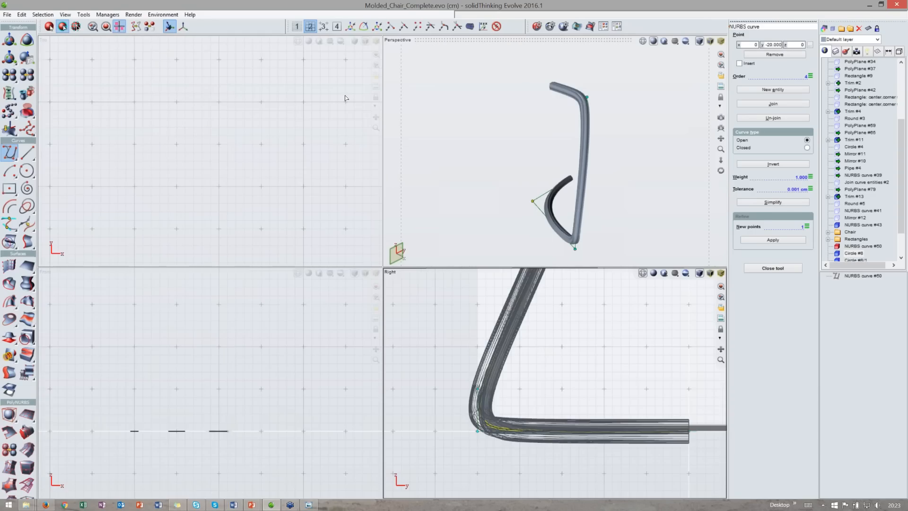
scroll(345, 98, "down", 5)
left_click_drag(376, 117, 485, 195)
key("space")
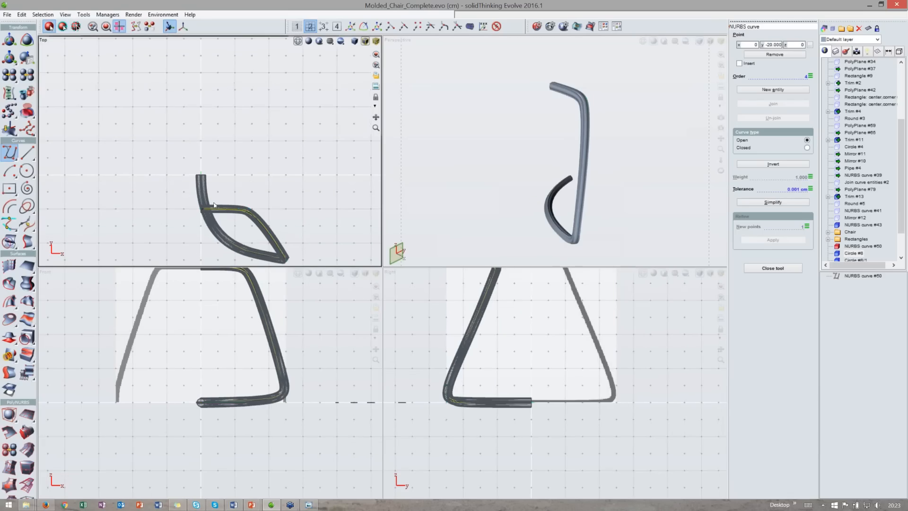
scroll(214, 205, "up", 2)
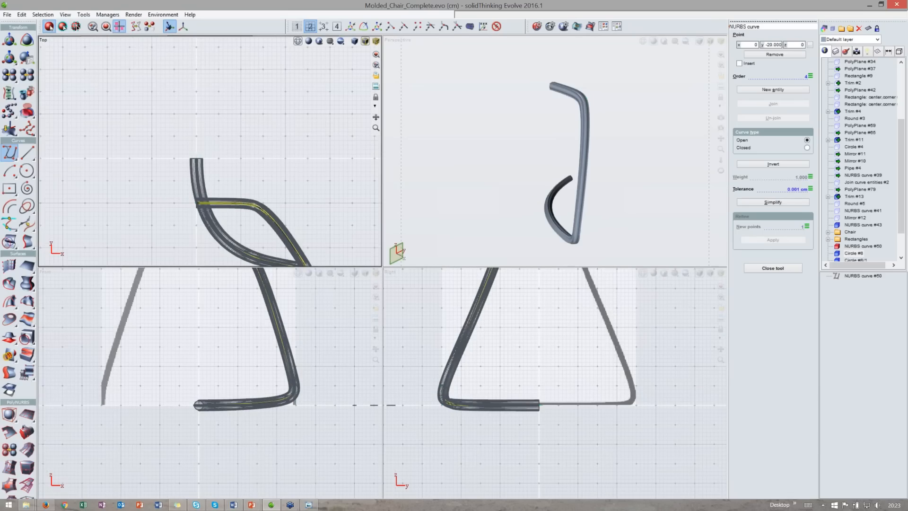
middle_click_drag(214, 205, 203, 210)
key("space")
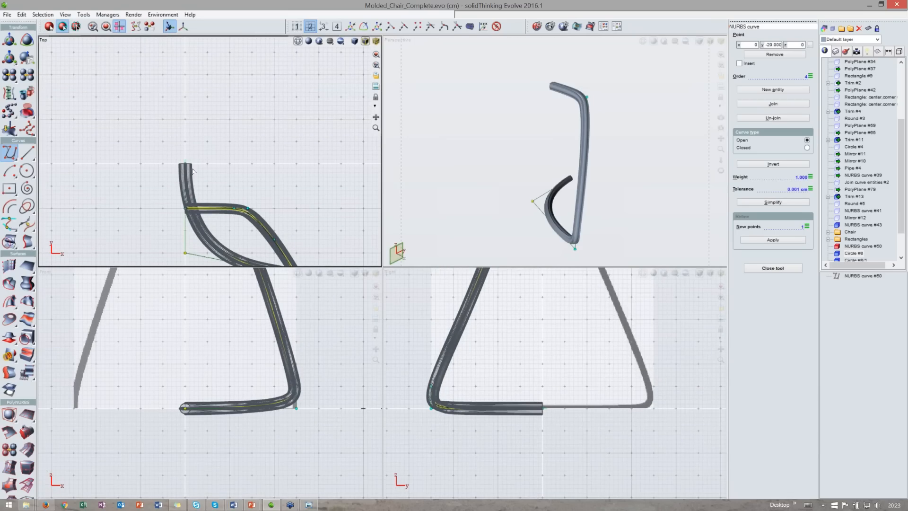
scroll(186, 166, "down", 1)
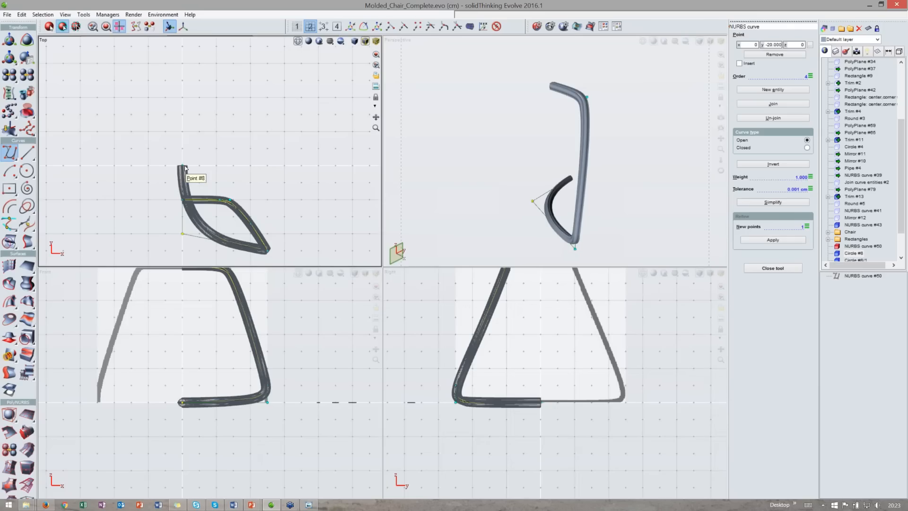
left_click(183, 233)
key("t")
middle_click_drag(219, 201, 218, 202)
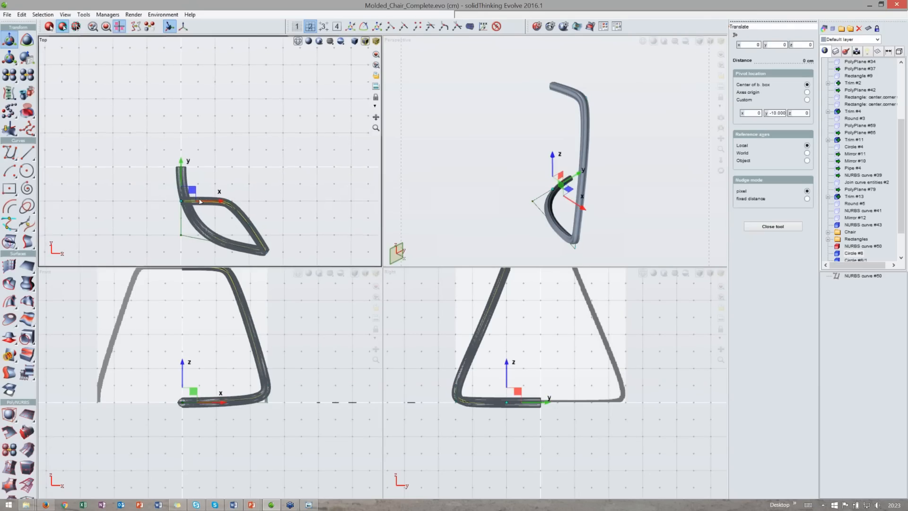
left_click_drag(217, 202, 303, 199)
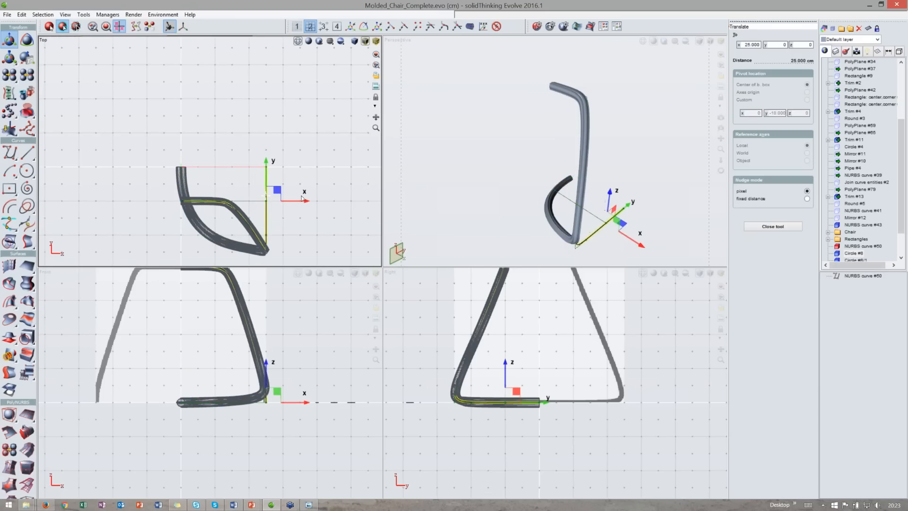
key("space")
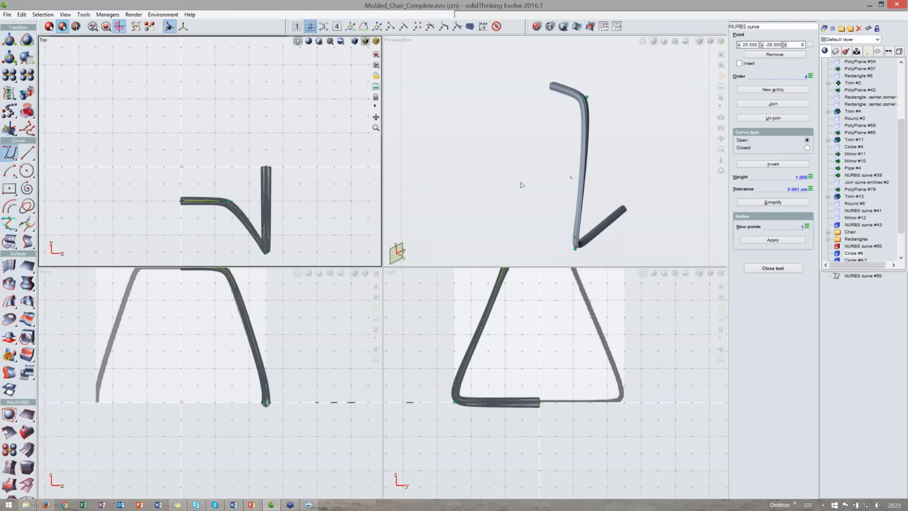
- Reopen the leg sweep and set its tangent rotation to 90 degrees
double_click(549, 40)
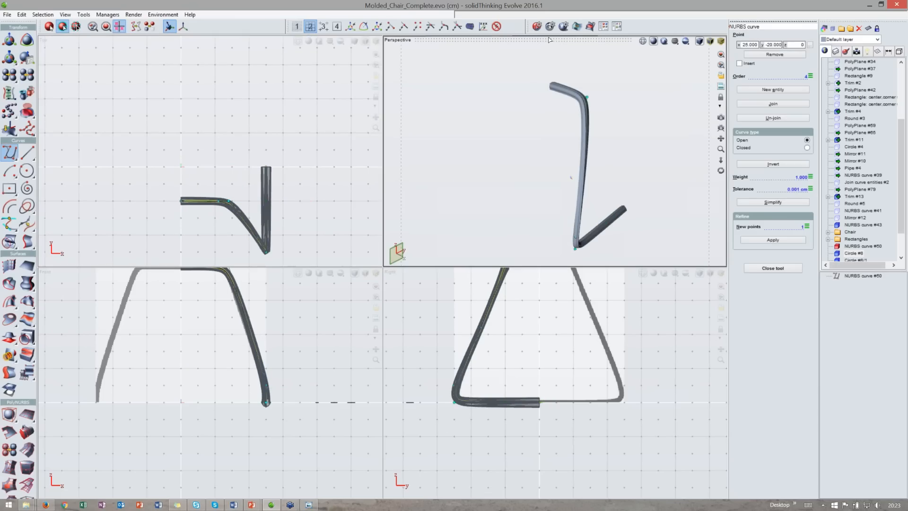
middle_click_drag(491, 293, 412, 379)
key("space")
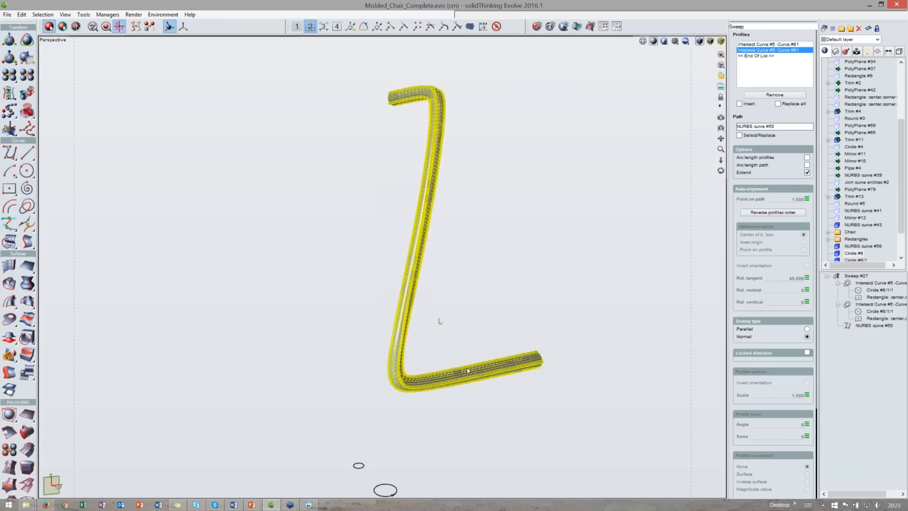
middle_click_drag(501, 407, 367, 378)
scroll(326, 379, "up", 2)
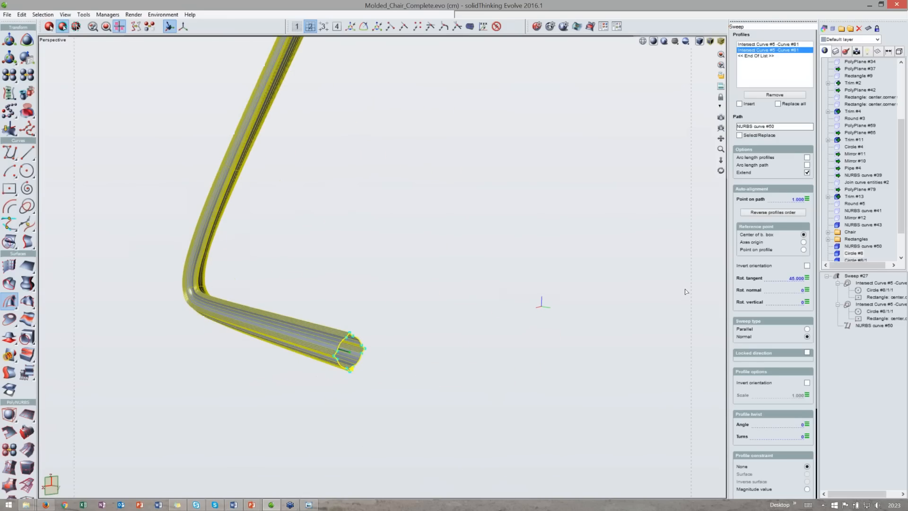
left_click(807, 278)
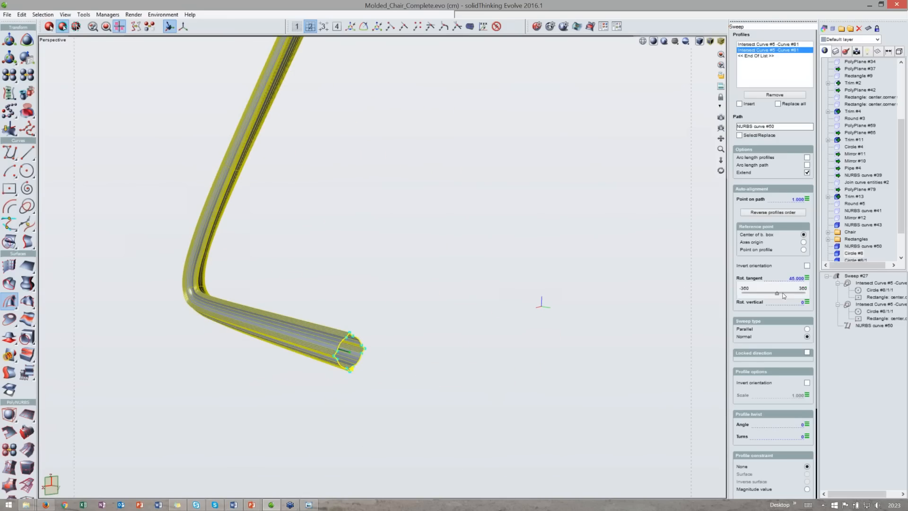
left_click_drag(456, 255, 455, 259)
left_click_drag(782, 294, 782, 294)
type("90")
key("Return")
middle_click_drag(331, 265, 541, 350)
middle_click_drag(461, 255, 492, 301, "shift")
middle_click_drag(392, 373, 463, 317)
key("Escape")
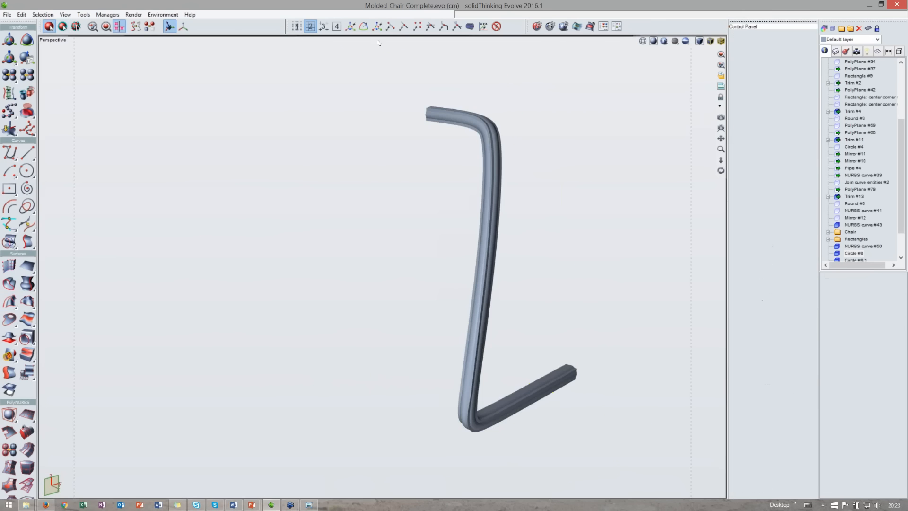
- Mirror the swept leg across a horizontal plane in the top view to create the opposite back leg
double_click(378, 40)
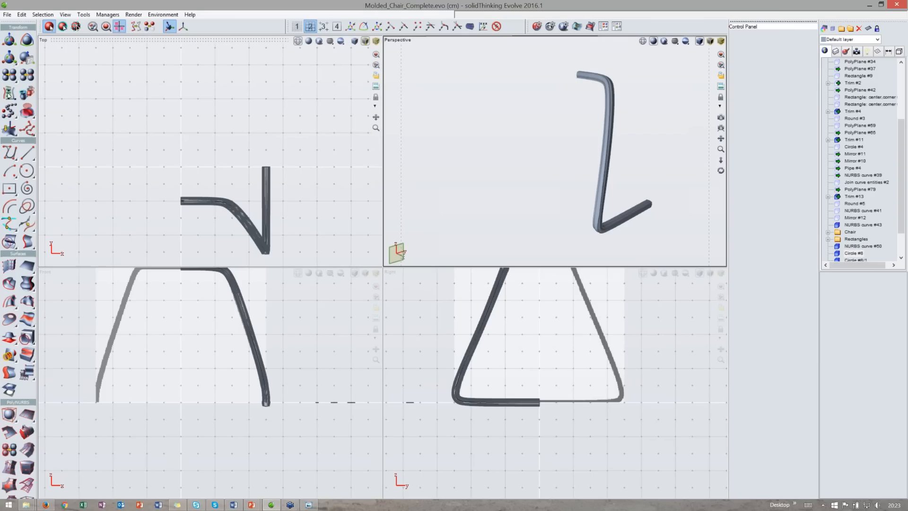
left_click(14, 98)
left_click(235, 207)
key("space")
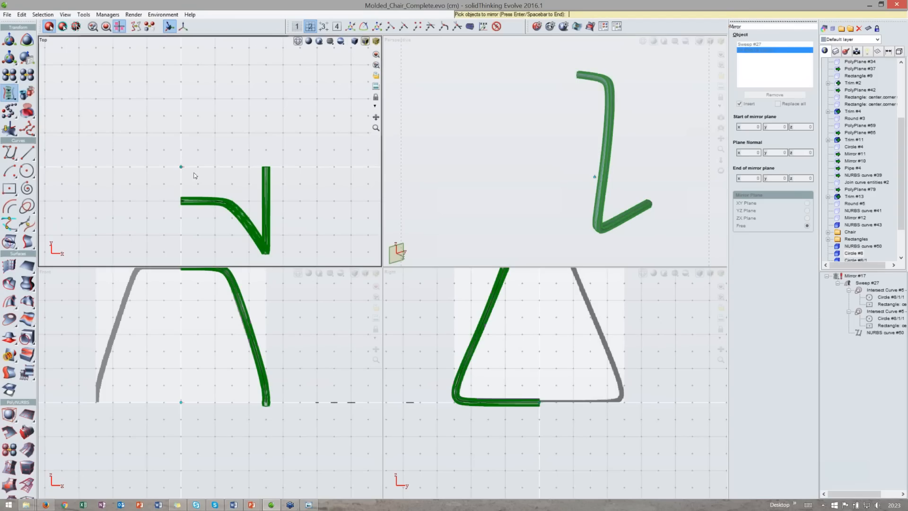
left_click(338, 28)
left_click(144, 166)
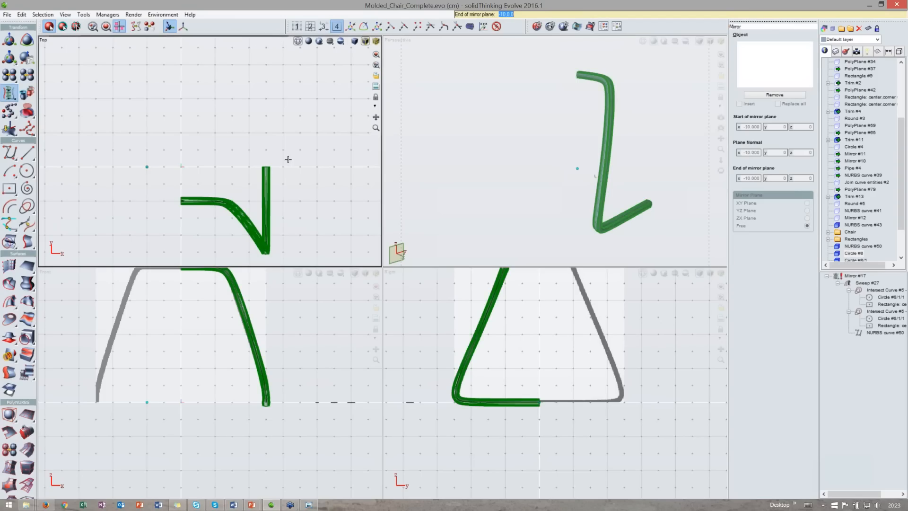
mouse_move(314, 167)
left_mouse_down()
mouse_move(290, 162)
mouse_move(317, 166)
left_mouse_up()
left_click(317, 167)
- Combine the leg sweep and its mirror copy into one object
left_click(9, 75)
left_click(265, 159)
left_click(263, 185)
key("Return")
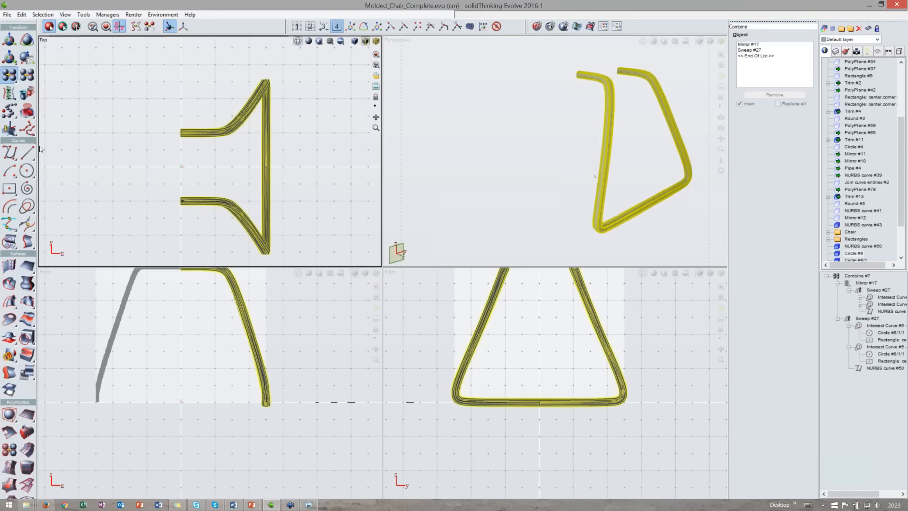
- Mirror the combined back legs across a vertical plane in the top view to create the front legs
middle_click_drag(170, 152, 214, 174)
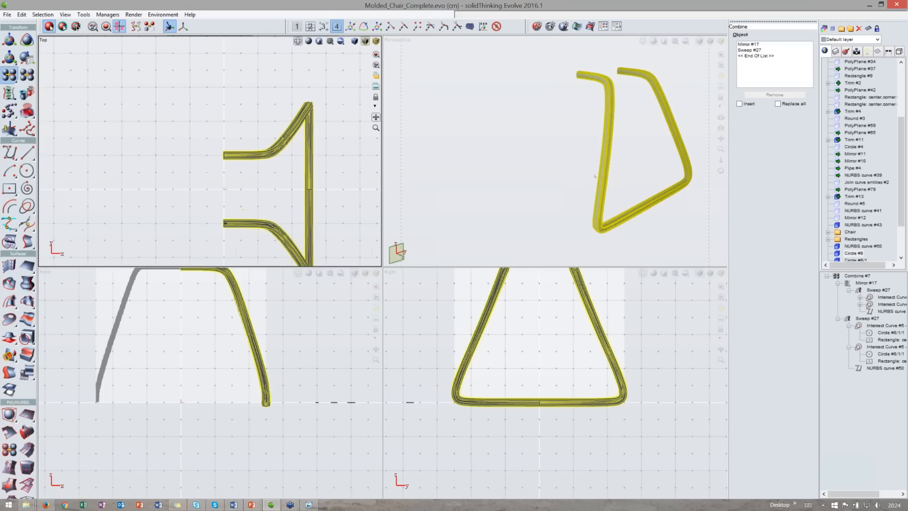
left_click(9, 93)
left_click(244, 159)
key("Return")
scroll(248, 177, "down", 1)
middle_click_drag(248, 178, 285, 206)
key("Return")
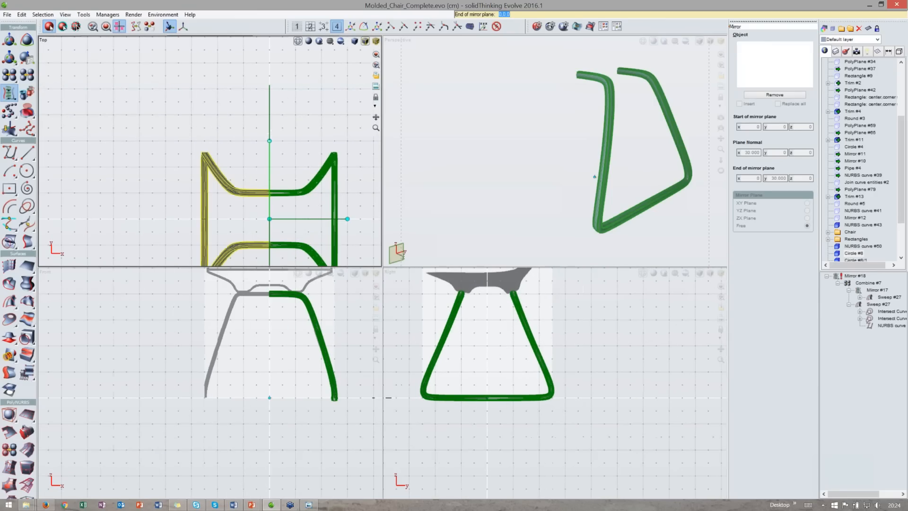
key("Return")
- Try to combine the front and back leg pairs in the maximized perspective view
double_click(546, 37)
left_click(14, 80)
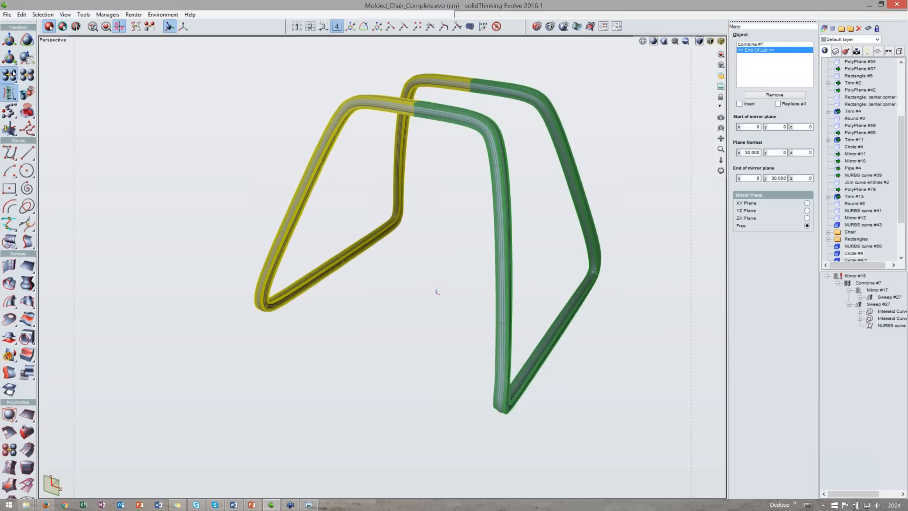
left_click(457, 114)
key("Return")
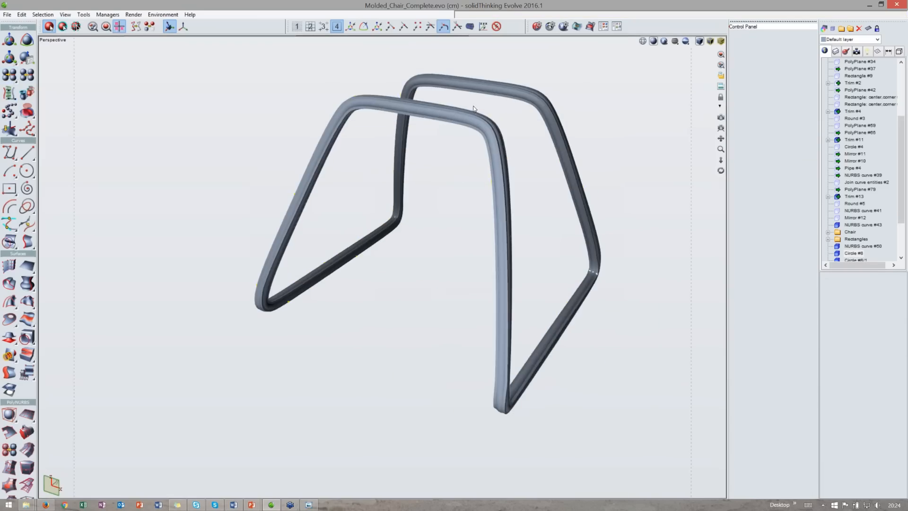
- Combine the mirrored front legs and the back legs into a single object
middle_click_drag(473, 106, 473, 140)
left_click(467, 146)
left_click(411, 139)
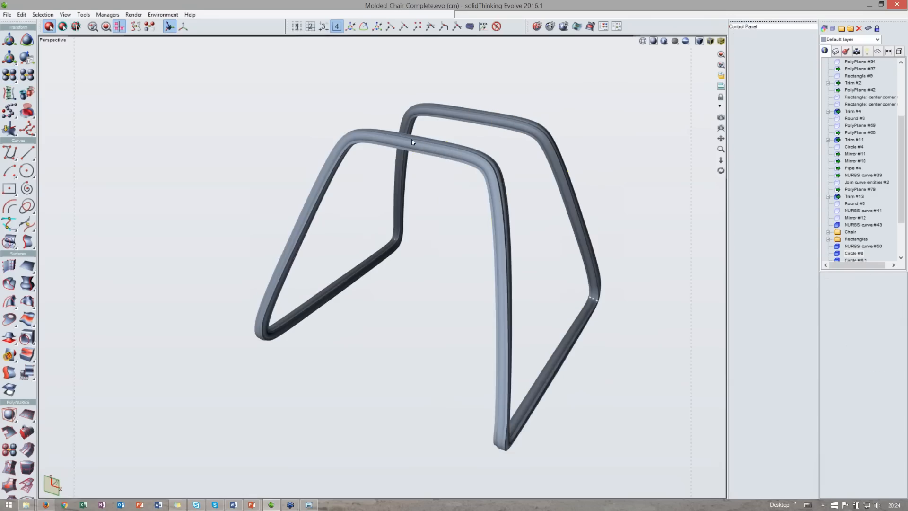
scroll(855, 236, "down", 3)
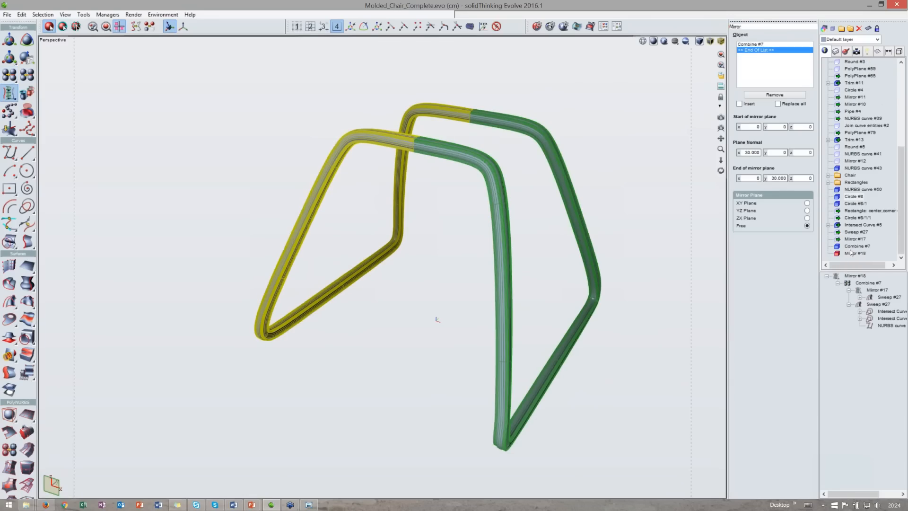
left_click(16, 74)
left_click(436, 154)
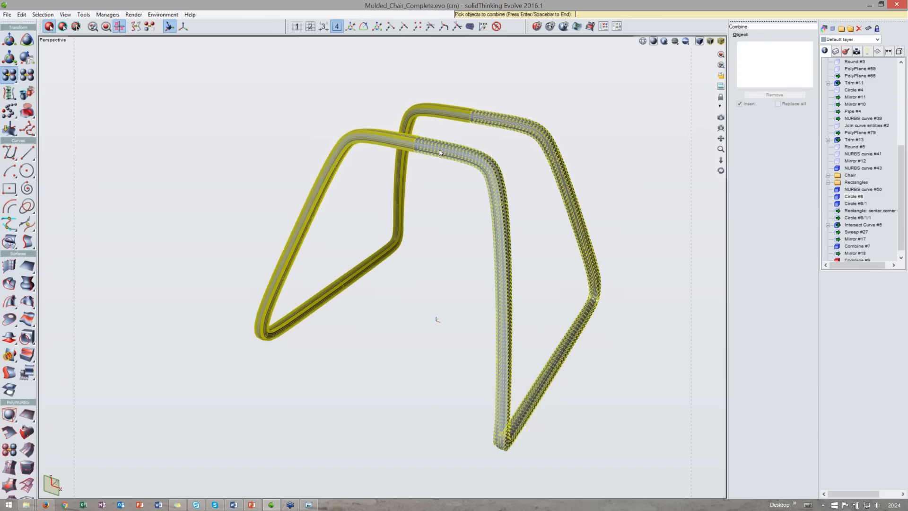
left_click(474, 137)
middle_click_drag(473, 137, 475, 163)
key("Return")
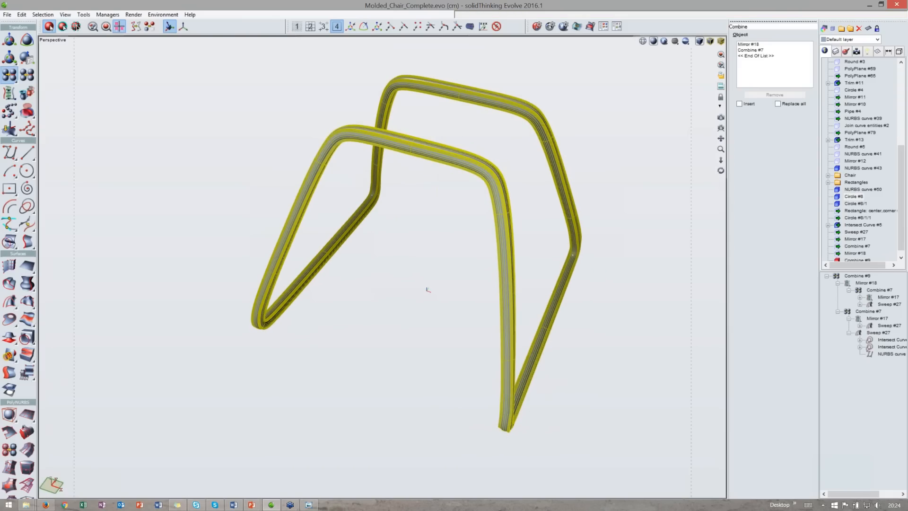
- Draw a circle with a 0.25 cm radius in the top view, centred on the leg tube's long straight section
middle_click_drag(444, 111, 426, 159)
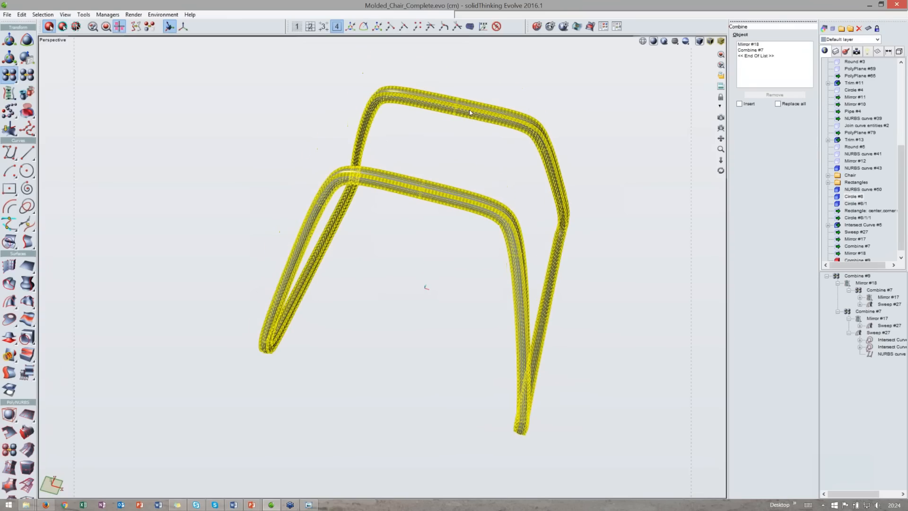
double_click(414, 41)
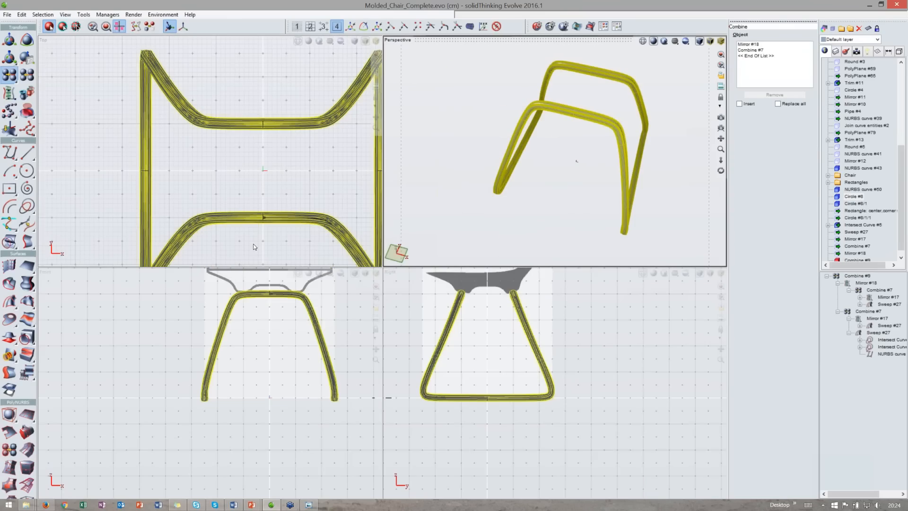
scroll(254, 247, "up", 2)
scroll(240, 225, "up", 3)
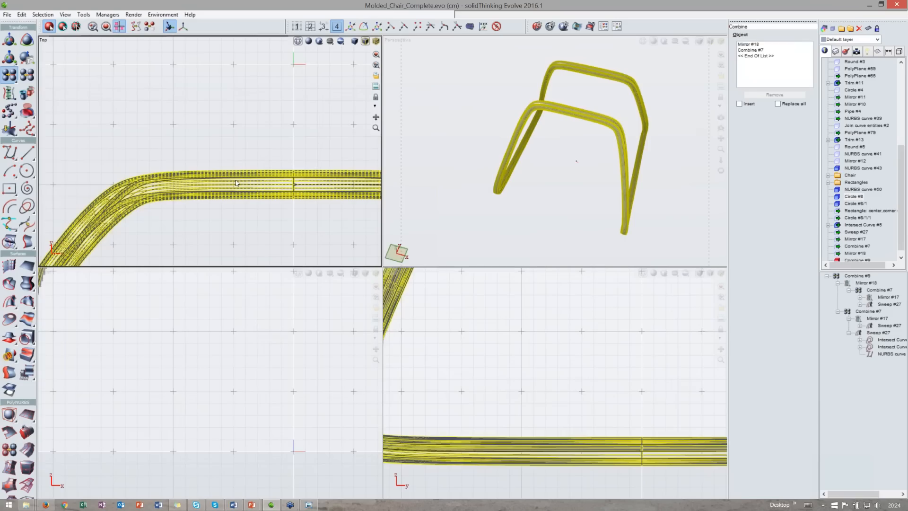
left_click(27, 171)
middle_click_drag(160, 174, 172, 198)
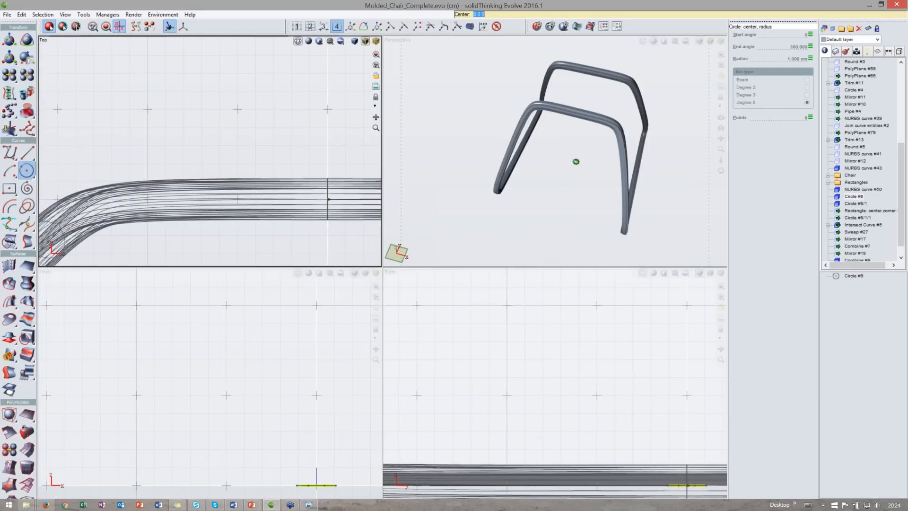
scroll(259, 232, "up", 1)
left_click(338, 194)
middle_click_drag(337, 195, 292, 205)
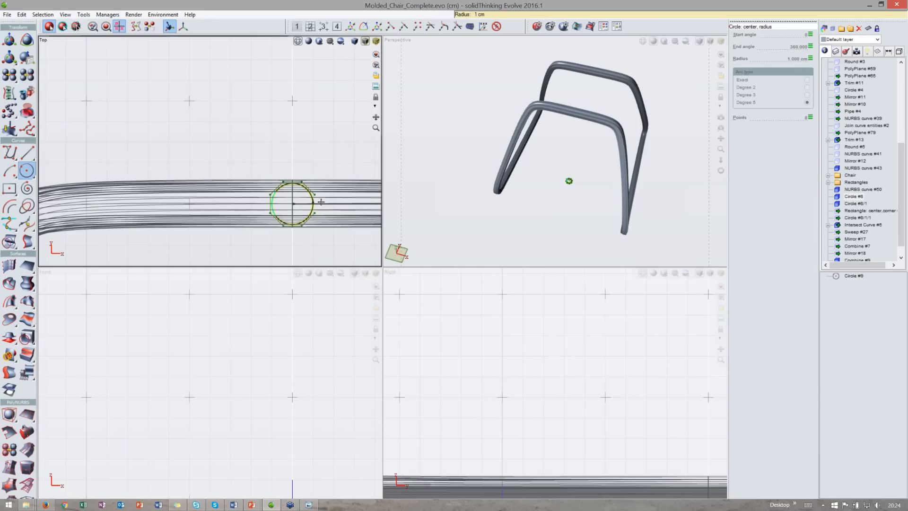
left_click(471, 14)
type("0.25")
key("Return")
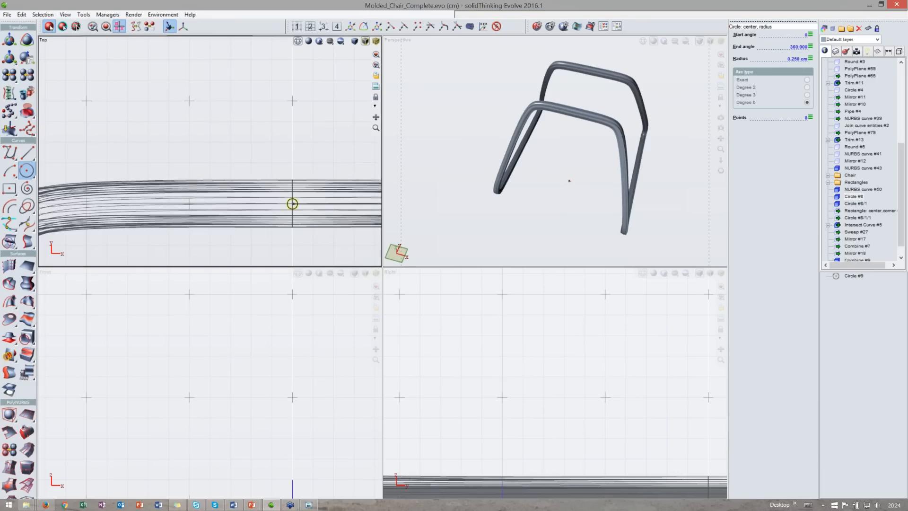
- Translate the new circle about 4.97 cm along the negative X axis
key("t")
left_click_drag(323, 204, 219, 206)
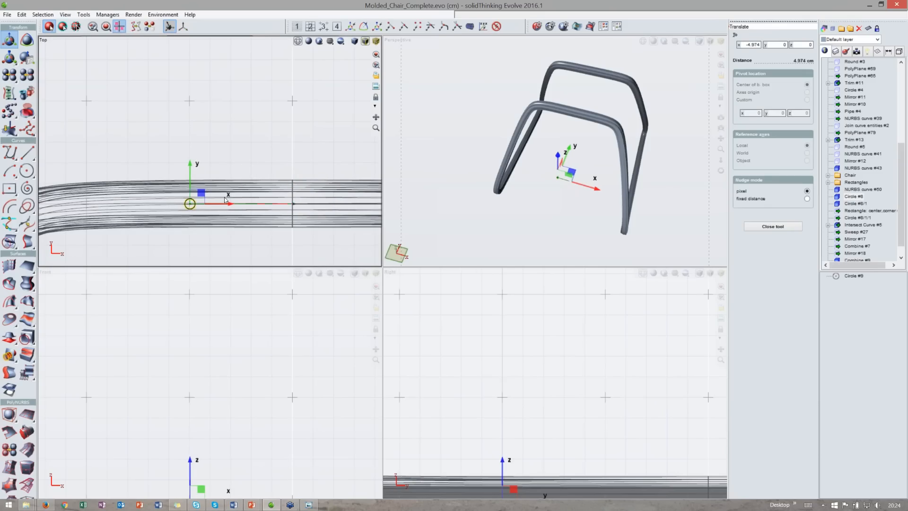
double_click(568, 41)
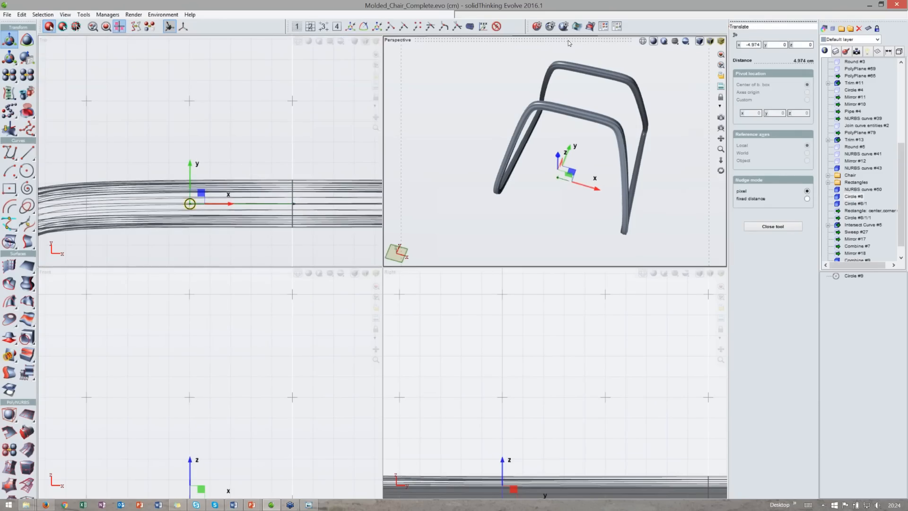
scroll(406, 215, "up", 3)
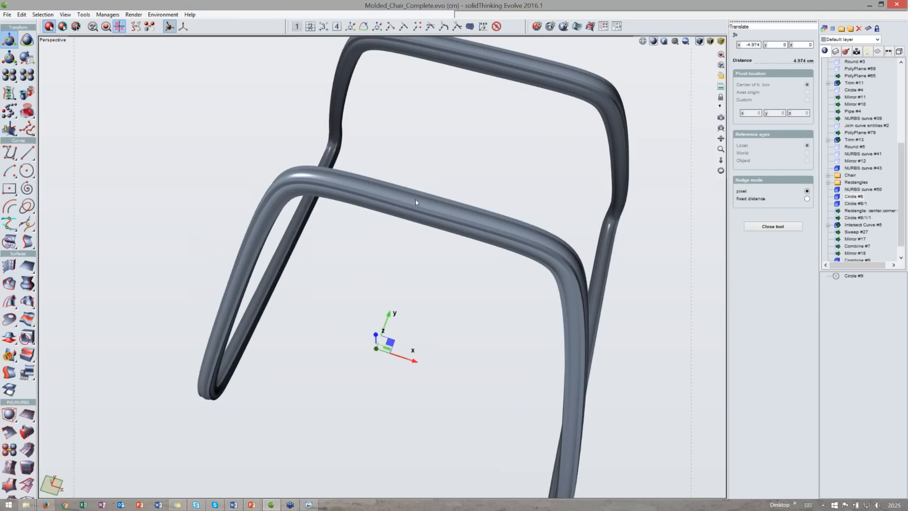
- Trim the combined leg frame with the small circle to cut a hole through the tube
left_click(26, 342)
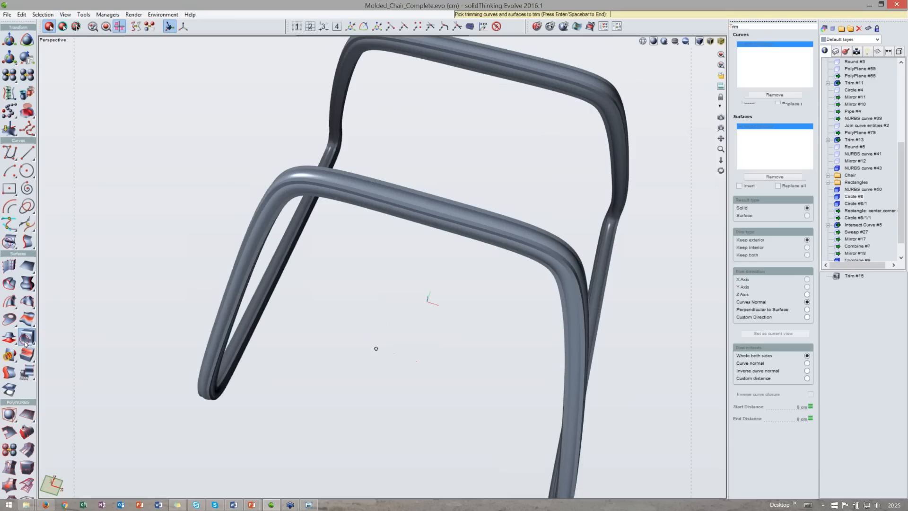
left_click(402, 209)
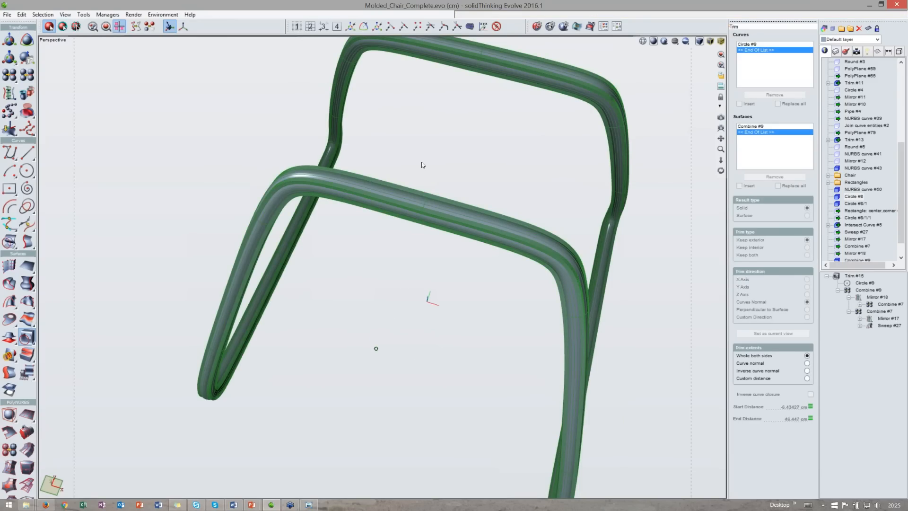
key("space")
middle_click_drag(421, 161, 421, 196)
scroll(362, 226, "up", 4)
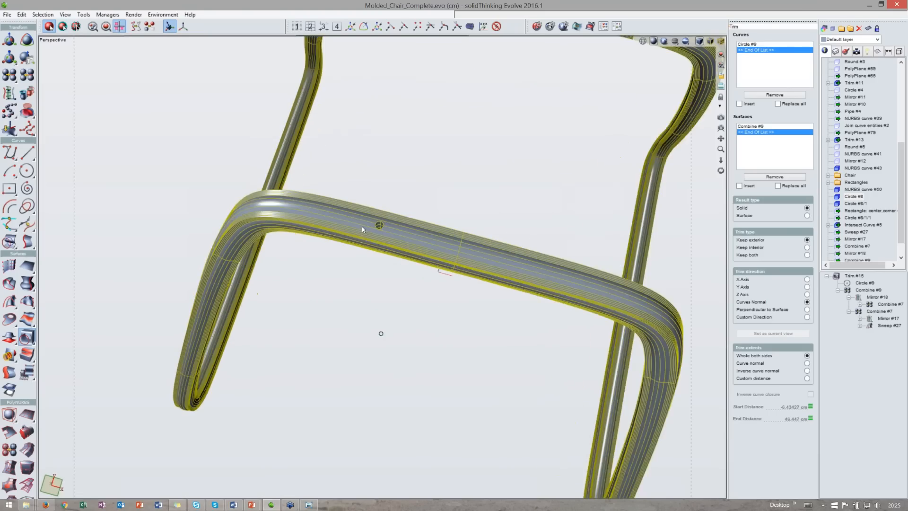
scroll(382, 243, "up", 3)
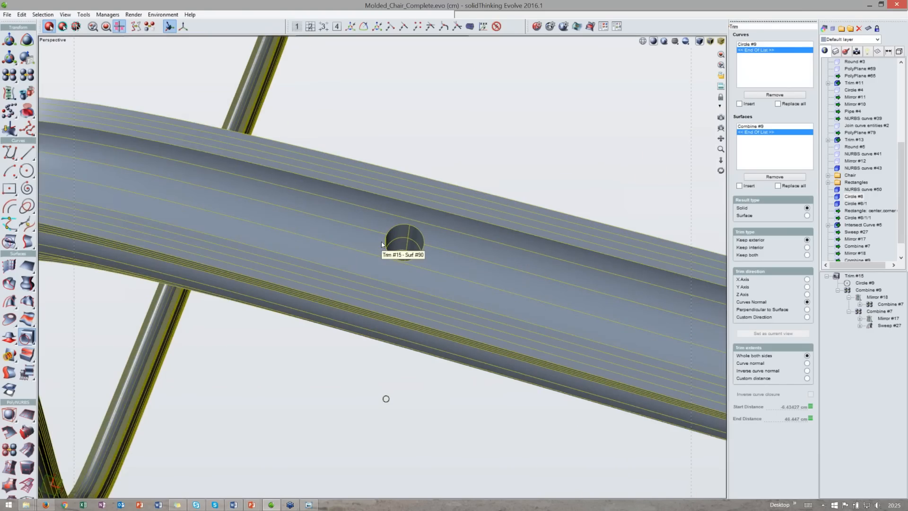
scroll(381, 244, "down", 3)
middle_click_drag(450, 211, 477, 231)
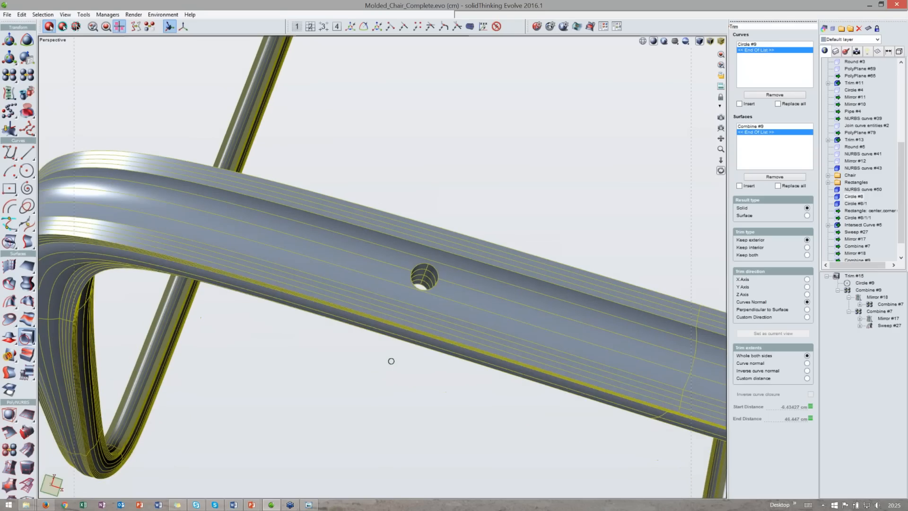
middle_click_drag(390, 361, 386, 364)
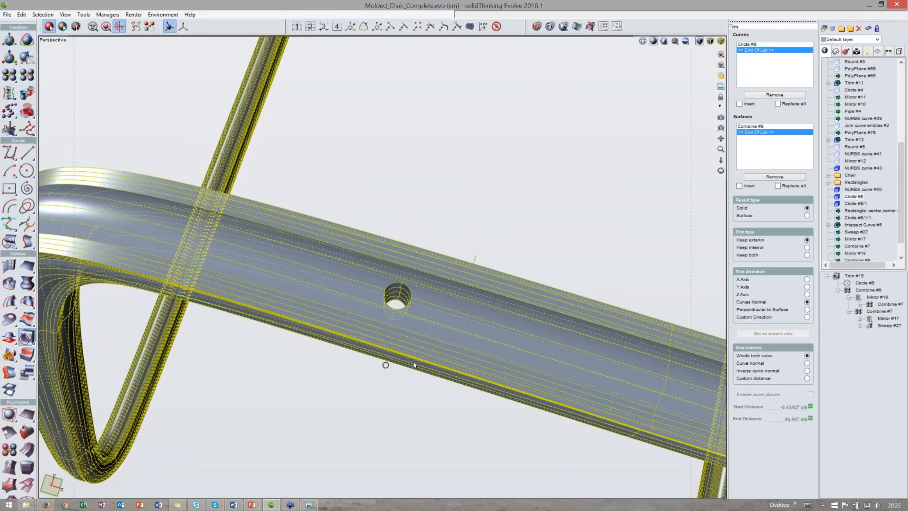
- Inspect the hole in the leg tube from several angles and zoom levels
double_click(397, 294)
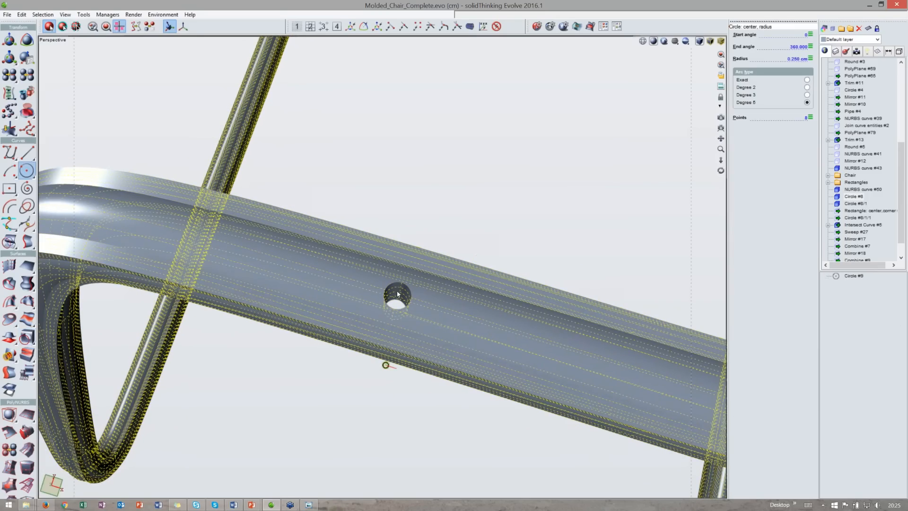
left_click(397, 294)
scroll(397, 294, "up", 4)
scroll(397, 294, "down", 4)
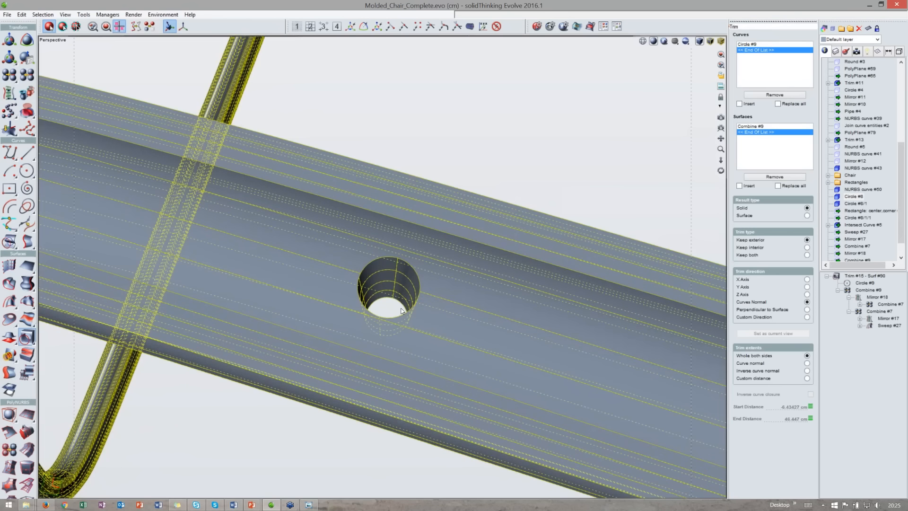
scroll(376, 290, "down", 2)
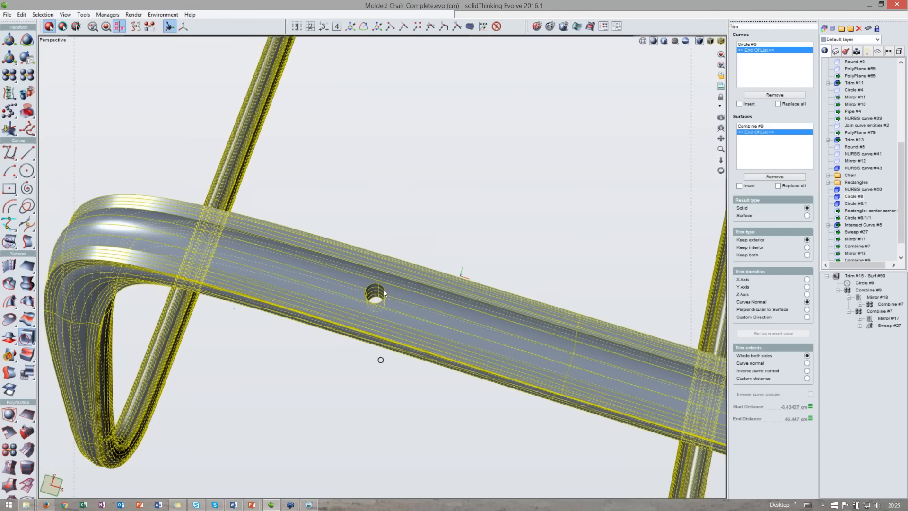
scroll(384, 293, "down", 3)
scroll(370, 269, "down", 3)
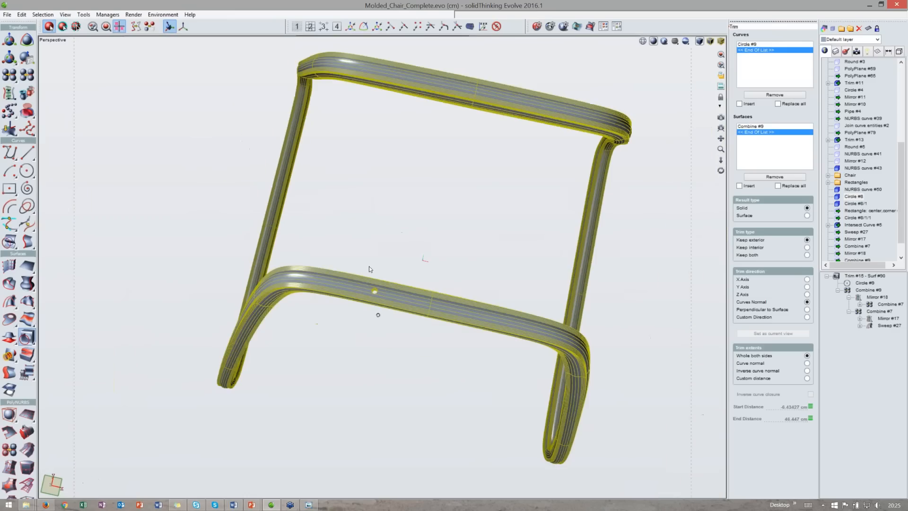
middle_click_drag(370, 269, 386, 348)
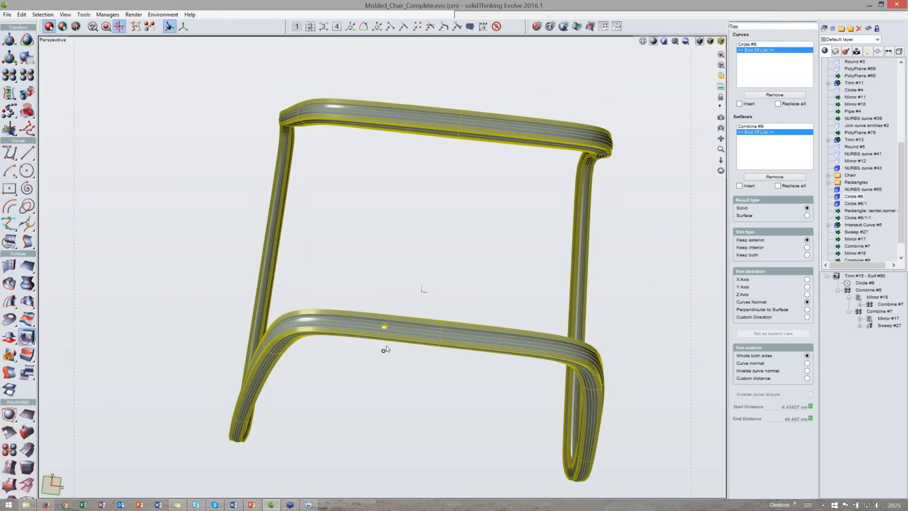
scroll(386, 347, "up", 2)
scroll(386, 347, "up", 2)
scroll(386, 346, "up", 1)
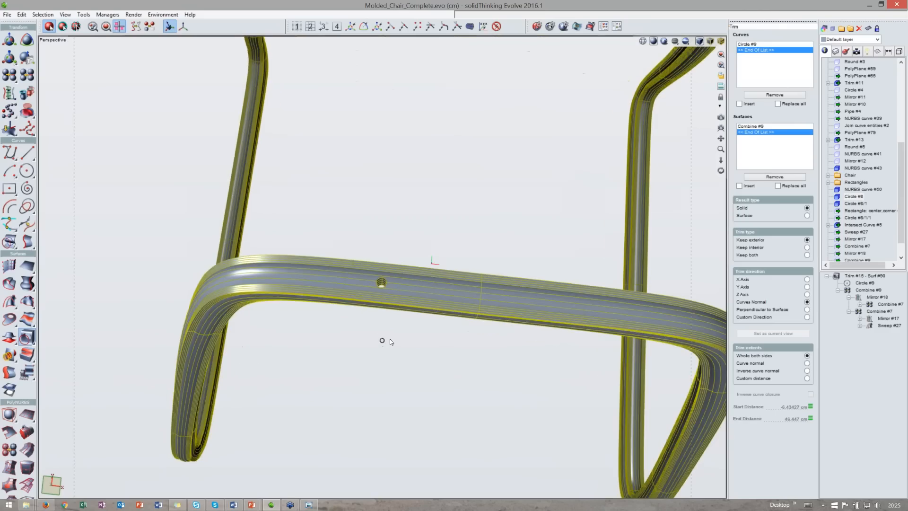
middle_click_drag(390, 338, 389, 358)
middle_click_drag(382, 316, 397, 290)
scroll(397, 289, "down", 2)
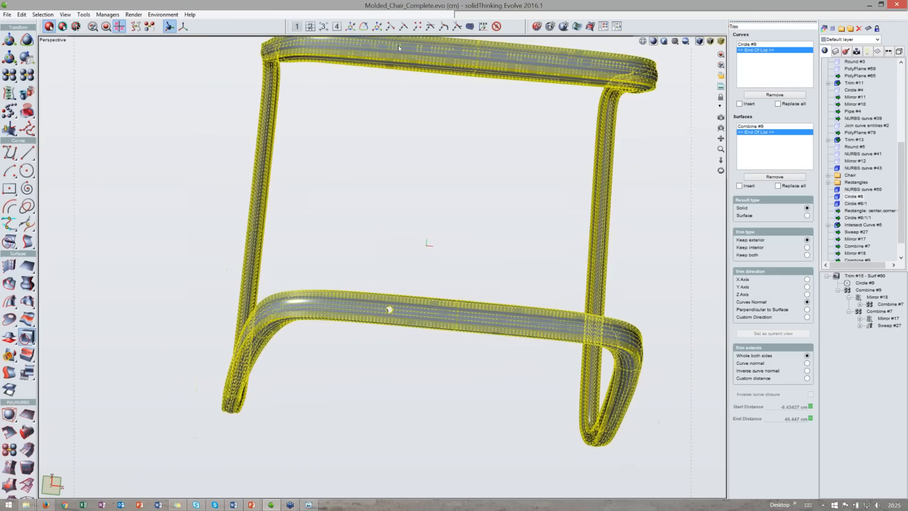
- Examine the trimmed frame in the four-view layout and the maximized perspective view
double_click(401, 41)
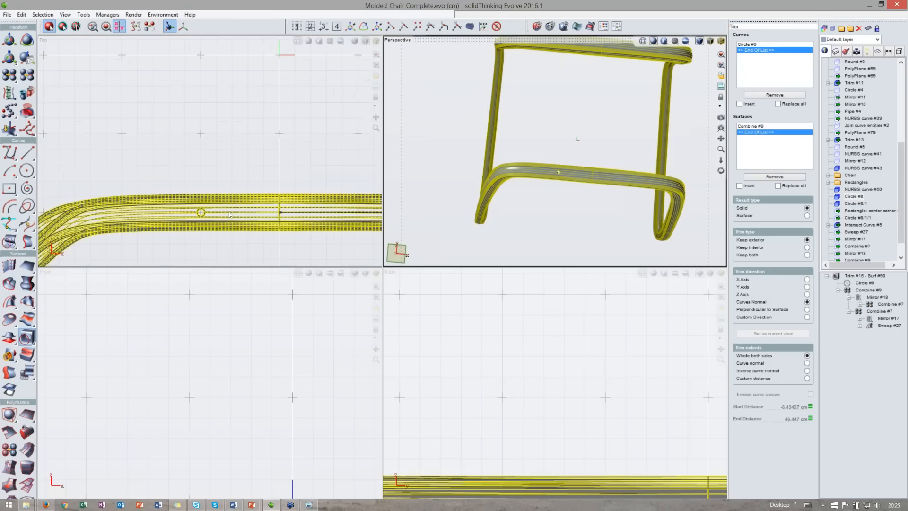
scroll(230, 215, "down", 1)
double_click(536, 42)
middle_click_drag(397, 412, 383, 337)
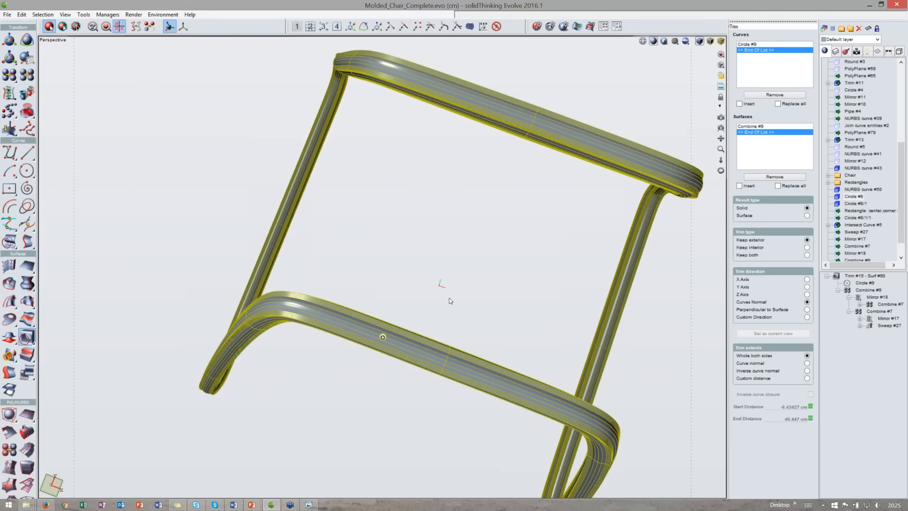
middle_click_drag(453, 299, 362, 424)
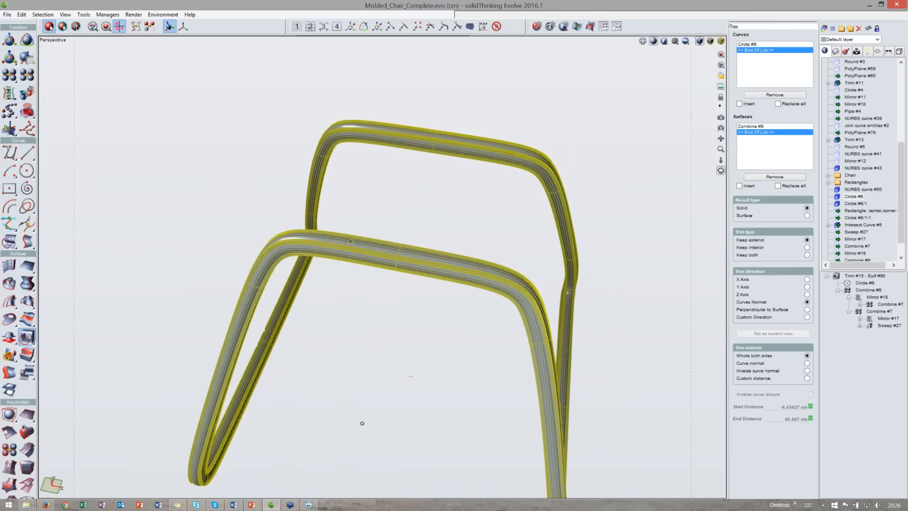
scroll(353, 266, "up", 3)
left_click(353, 266)
middle_click_drag(409, 249, 428, 242)
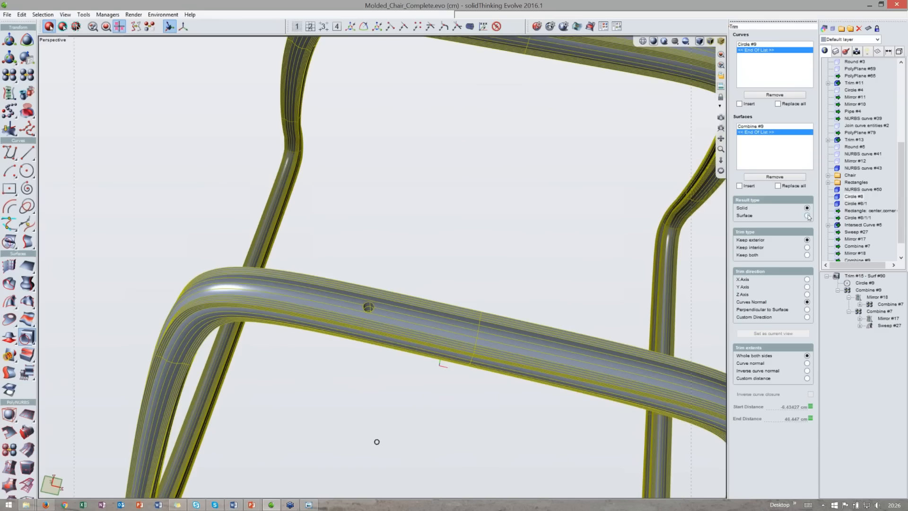
middle_click_drag(382, 402, 384, 422)
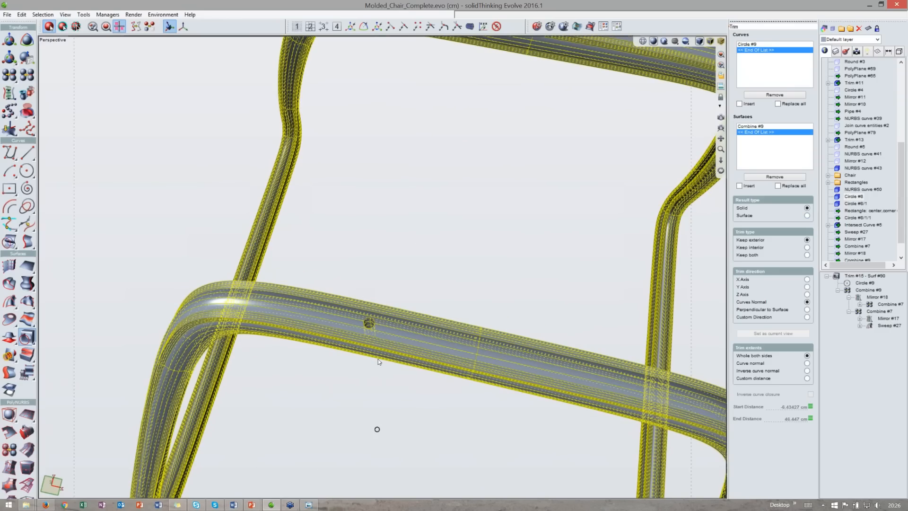
middle_click_drag(355, 327, 358, 351)
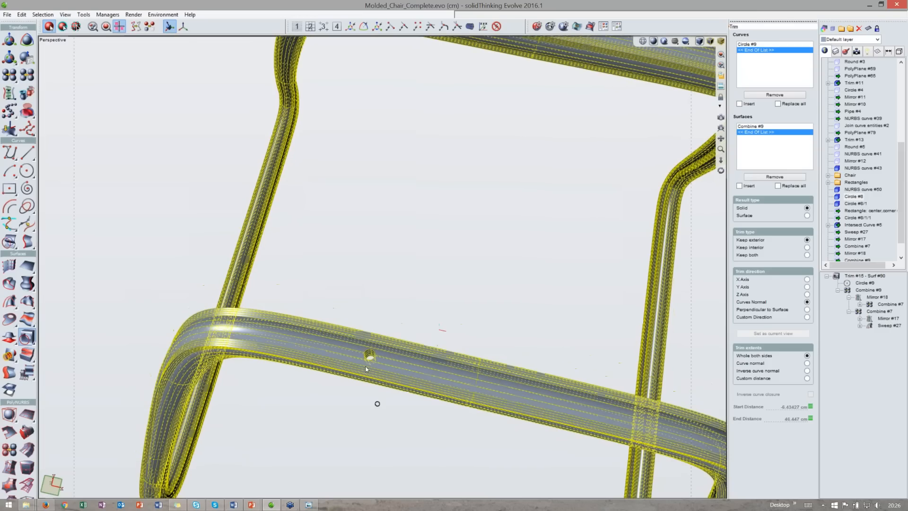
left_click(807, 216)
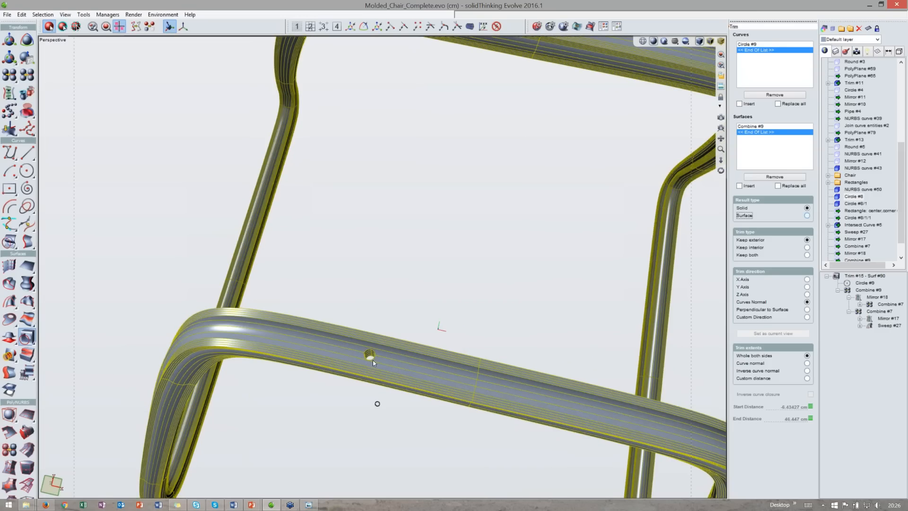
scroll(373, 361, "up", 3)
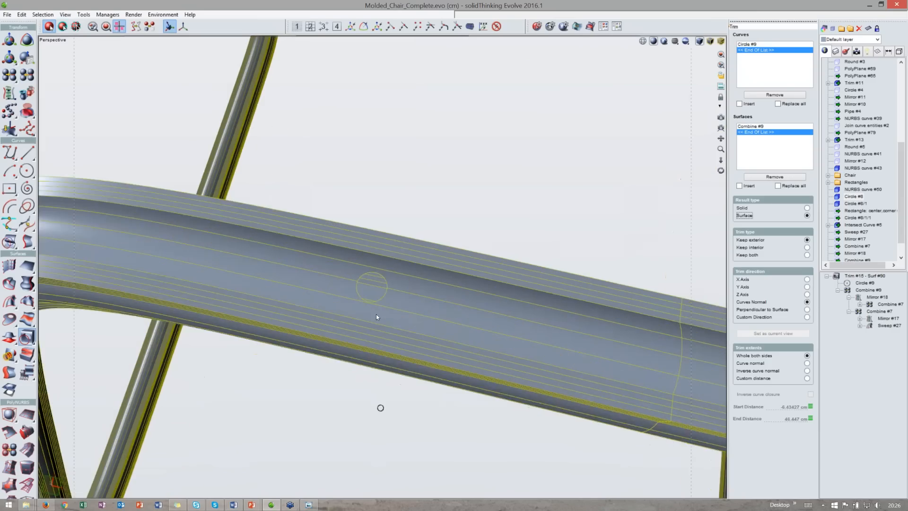
left_click(807, 209)
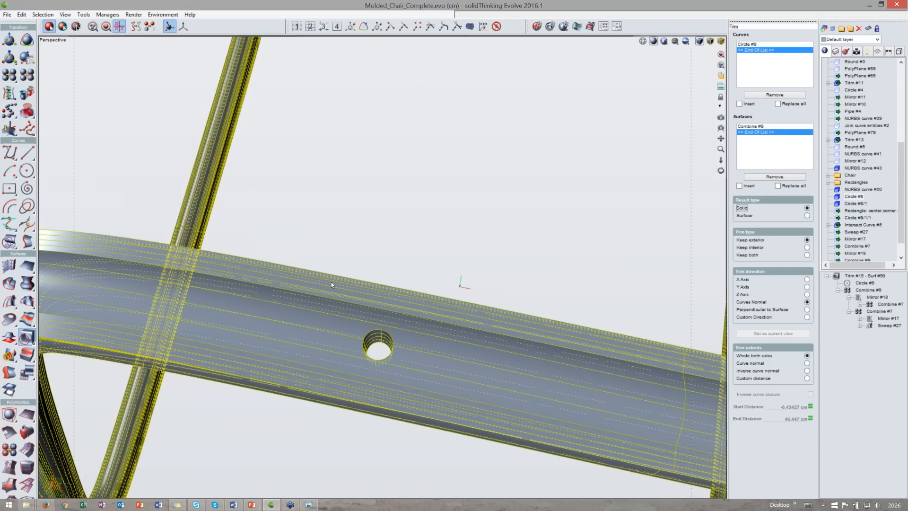
- Smart-delete the trim to restore the untrimmed leg frame
scroll(330, 284, "down", 4)
key("Delete")
left_click(409, 313)
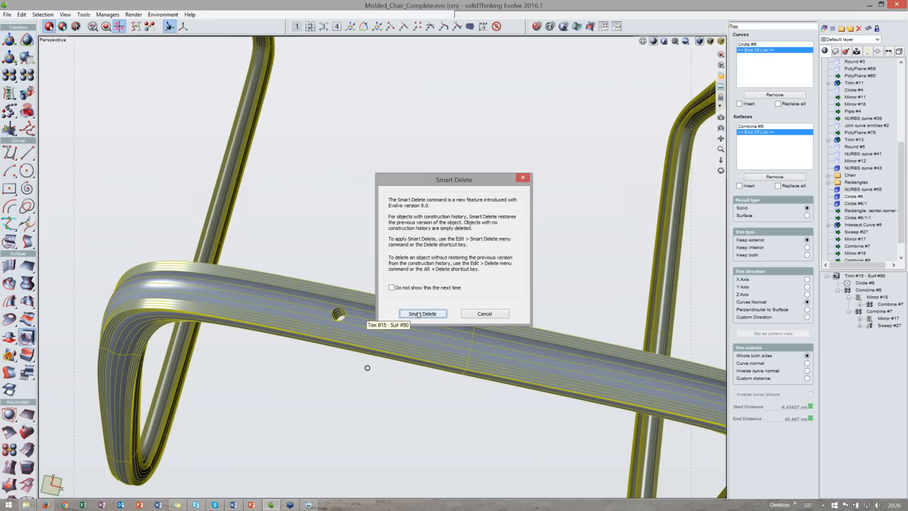
- Draw an open NURBS curve in the right view tracing the seat shell from its front edge up the backrest
middle_click_drag(434, 310, 434, 43)
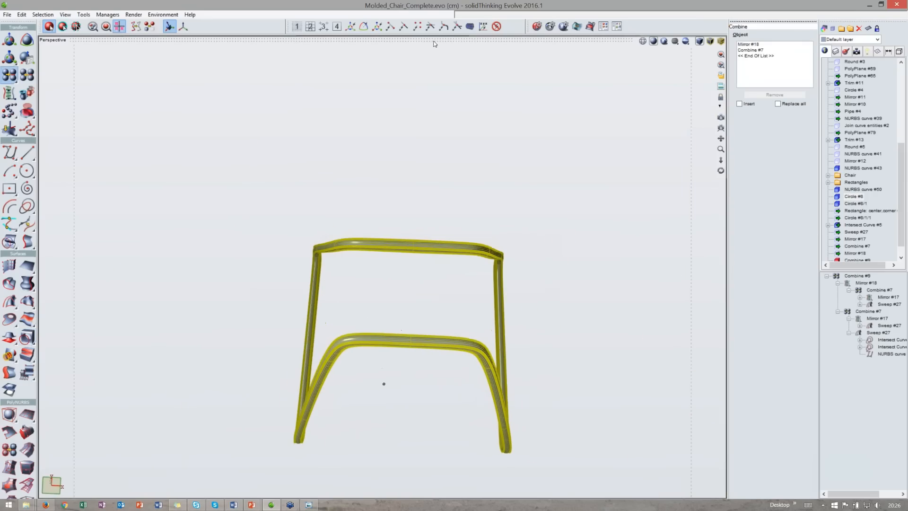
left_click(320, 31)
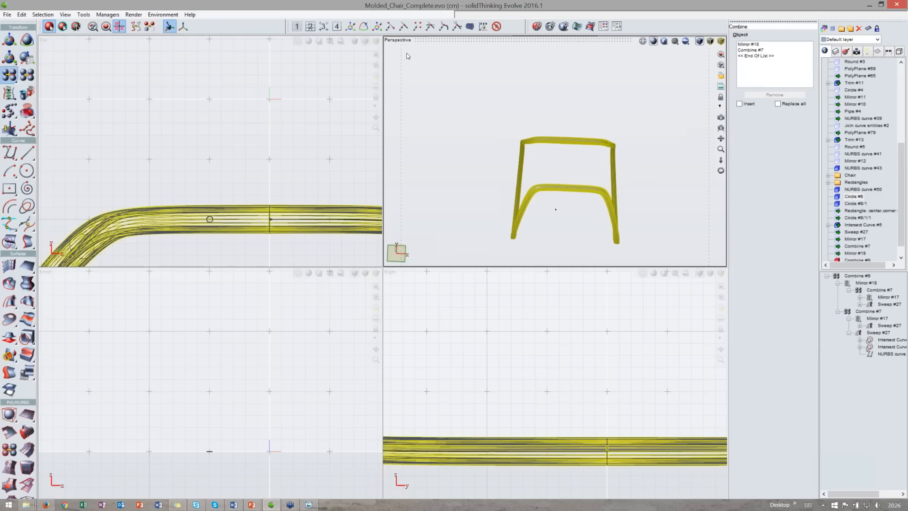
scroll(204, 173, "down", 5)
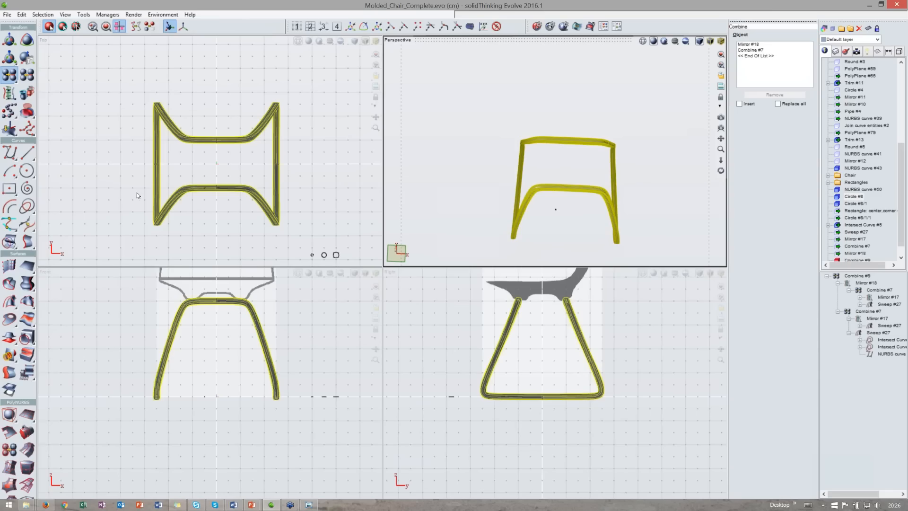
middle_click_drag(140, 194, 142, 171)
middle_click_drag(121, 227, 108, 263)
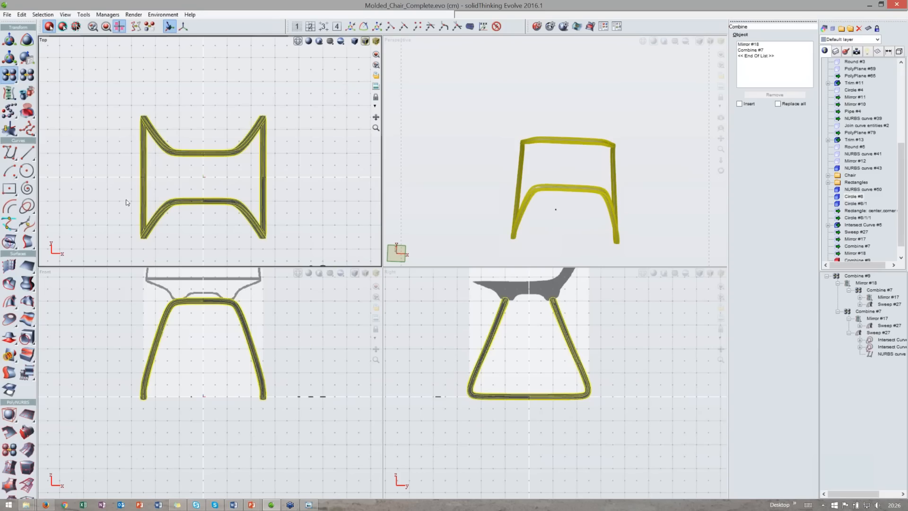
scroll(29, 240, "down", 1)
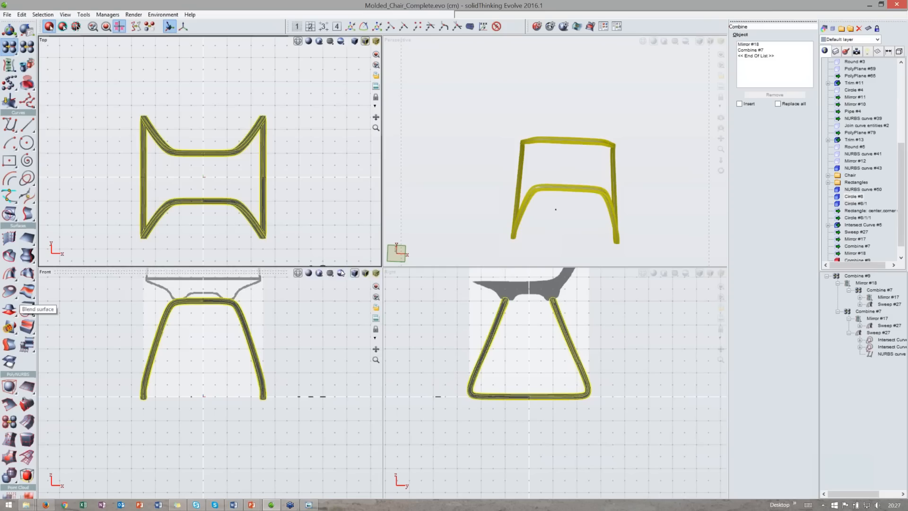
double_click(448, 271)
right_click_drag(294, 53, 322, 231)
scroll(338, 194, "up", 1)
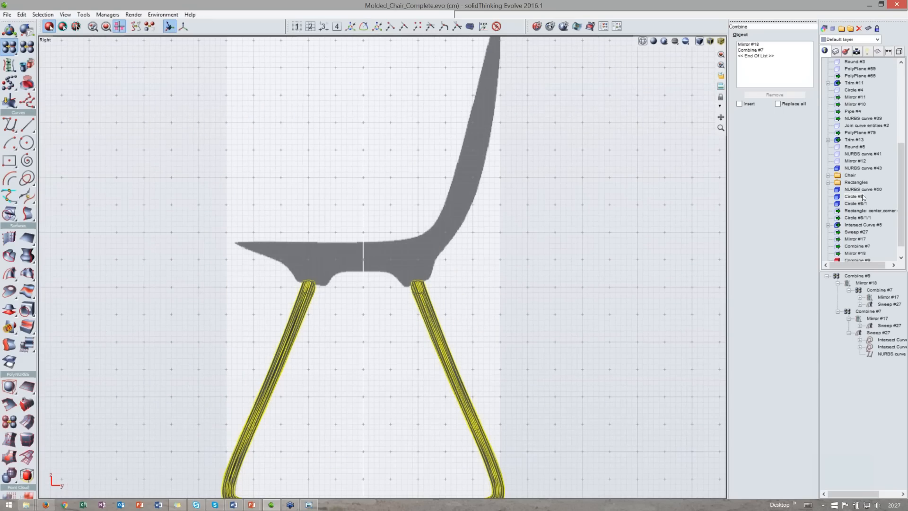
left_click(10, 126)
left_click(226, 232)
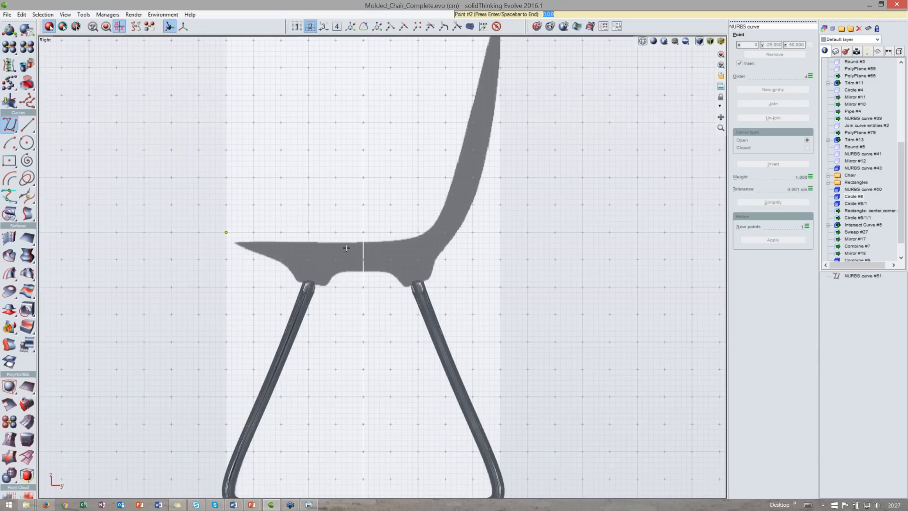
scroll(347, 248, "up", 2)
left_click(409, 254)
left_click(513, 237)
scroll(504, 243, "down", 1)
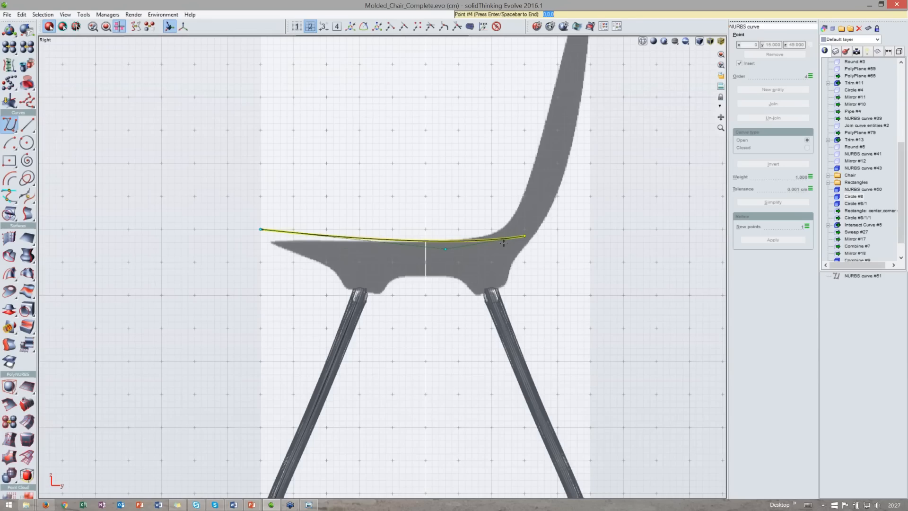
scroll(503, 243, "down", 1)
middle_click_drag(504, 243, 484, 287)
left_click(525, 219)
middle_click_drag(525, 219, 499, 311)
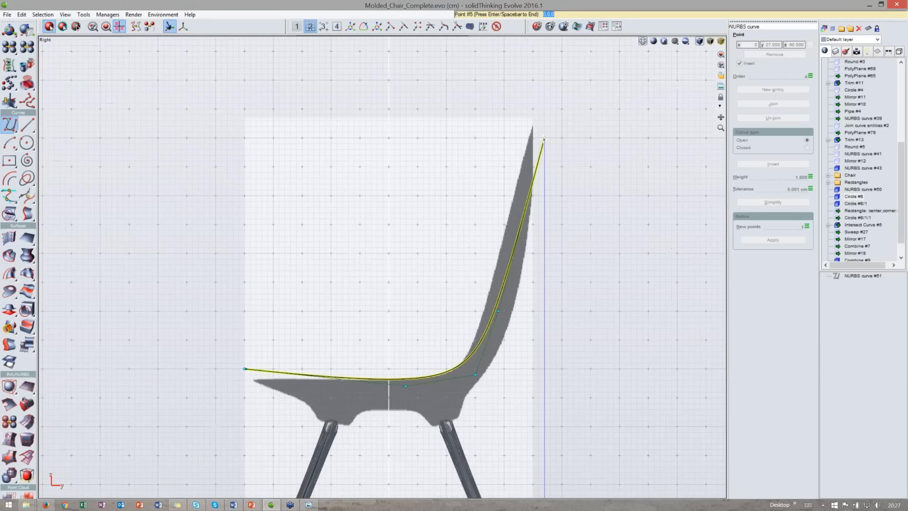
left_click(533, 127)
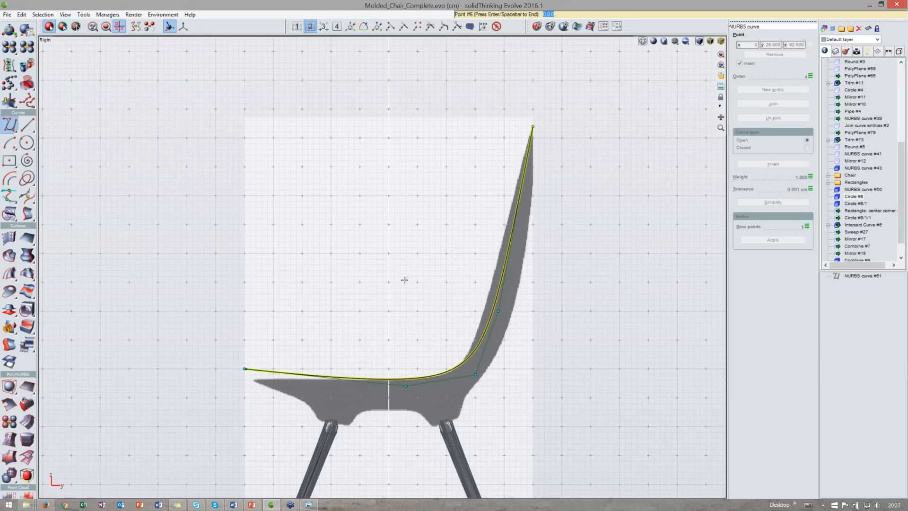
key("Return")
- Reshape the seat curve in the right view by moving its control points to follow the seat shell's profile
key("space")
scroll(287, 322, "up", 2)
left_click_drag(300, 304, 316, 322)
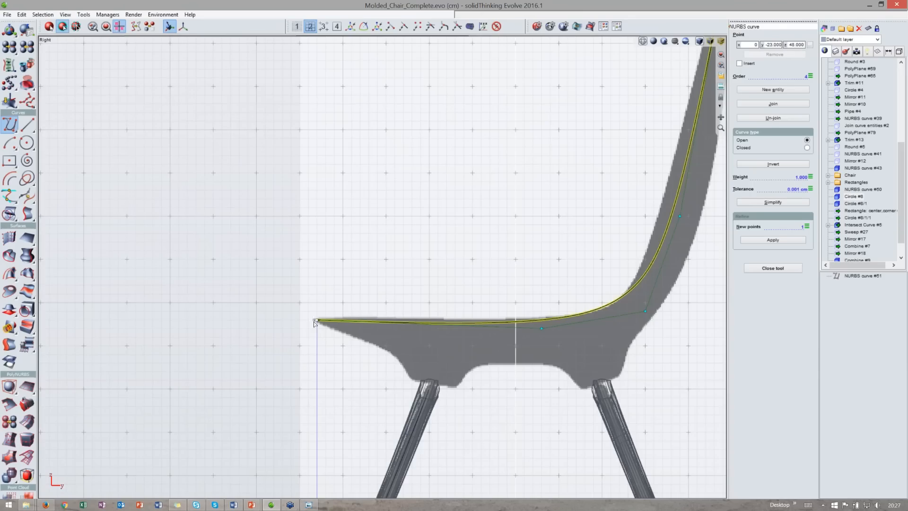
scroll(315, 323, "down", 1)
middle_click_drag(315, 323, 261, 333)
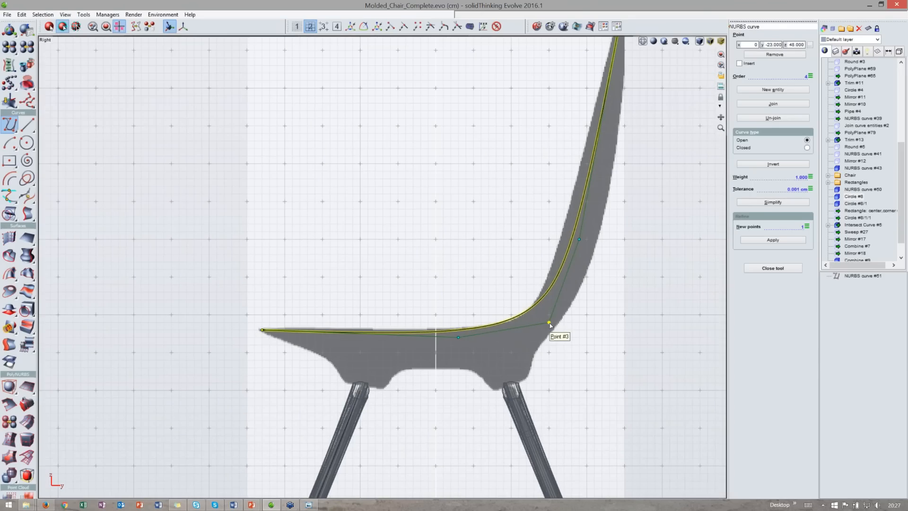
left_click_drag(549, 324, 556, 329)
left_click_drag(579, 240, 572, 239)
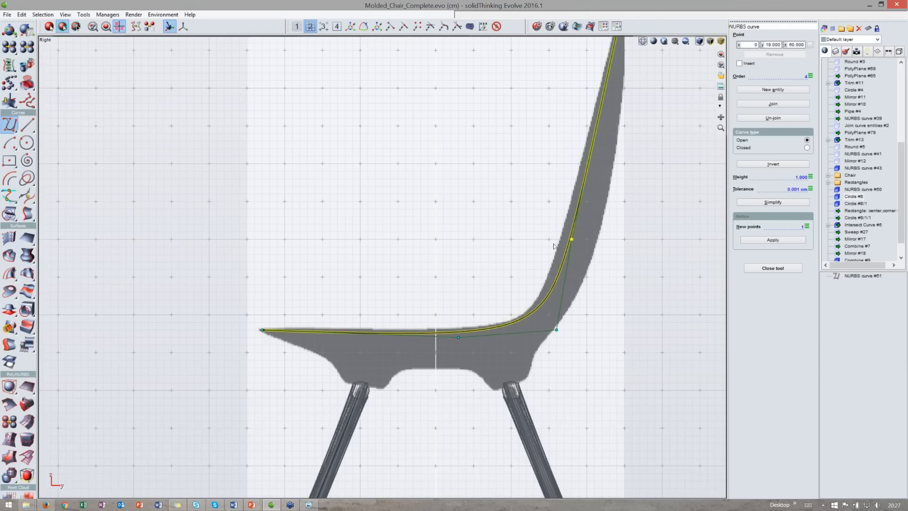
scroll(554, 246, "down", 2)
scroll(554, 246, "down", 1)
middle_click_drag(554, 246, 471, 307)
key("space")
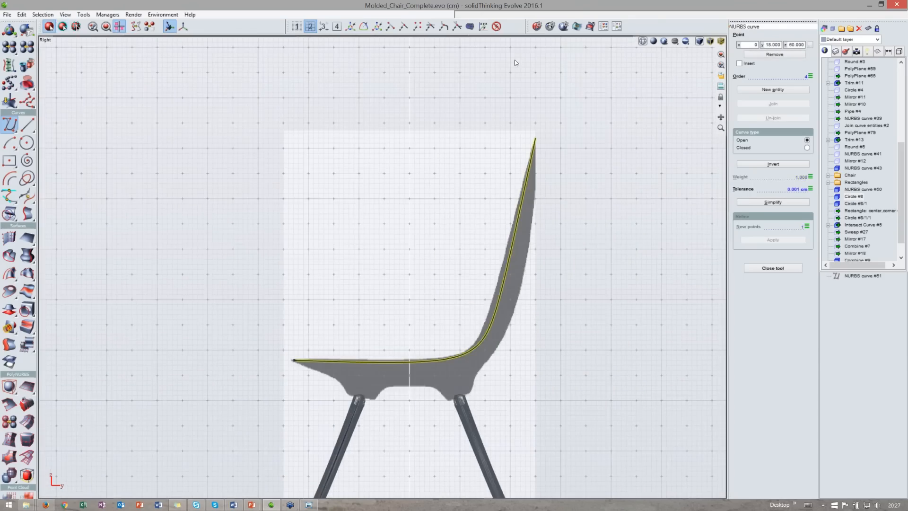
- In the front view, translate the curve's top point 12 cm inward to follow the backrest's edge
double_click(502, 41)
double_click(243, 270)
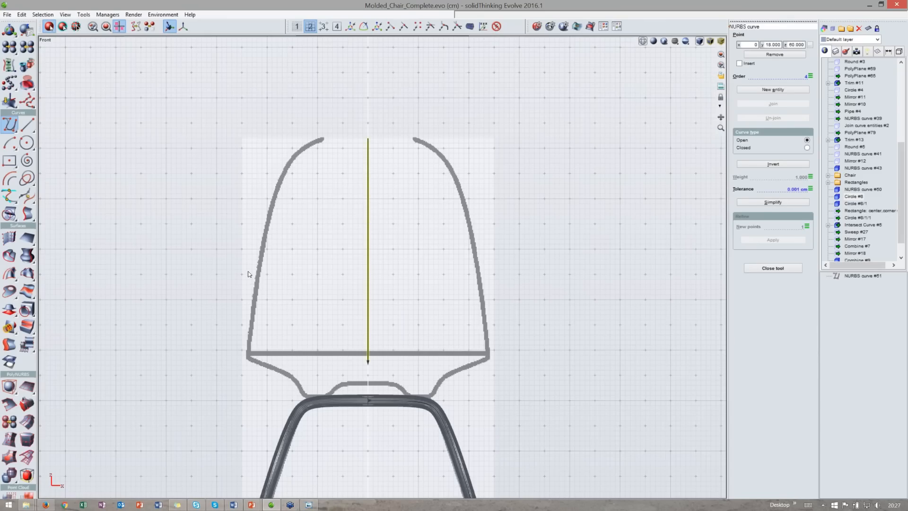
middle_click_drag(248, 272, 227, 273)
left_click_drag(387, 251, 508, 252)
key("space")
left_click(469, 141)
key("t")
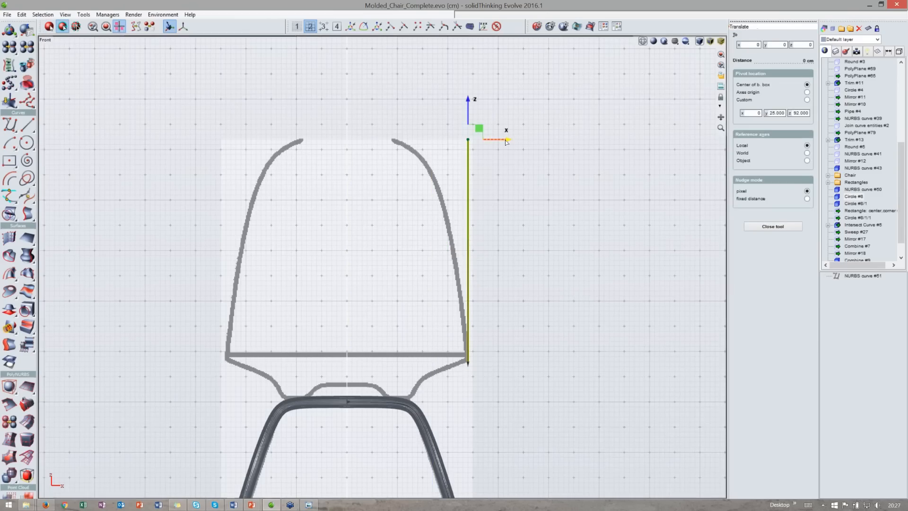
left_click_drag(481, 153, 420, 155)
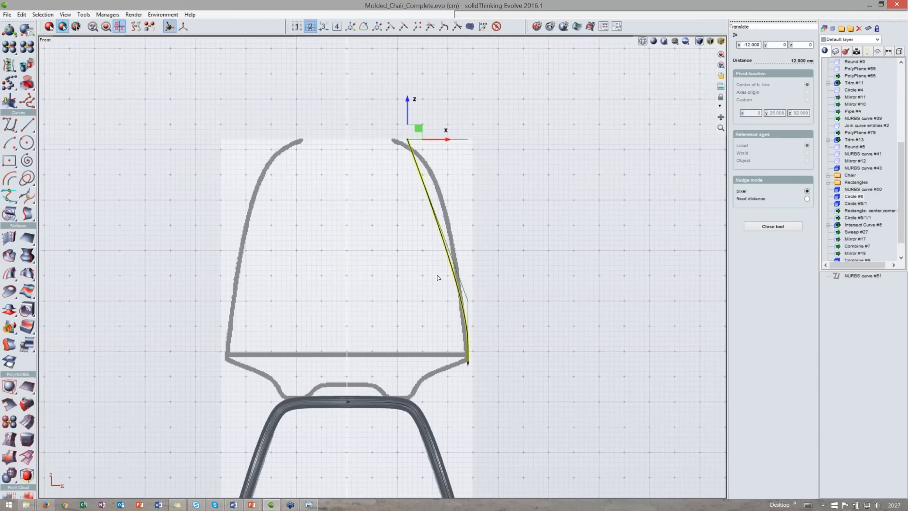
- Move the curve's front end point inward in the top view so it curls toward the seat's edge
double_click(418, 42)
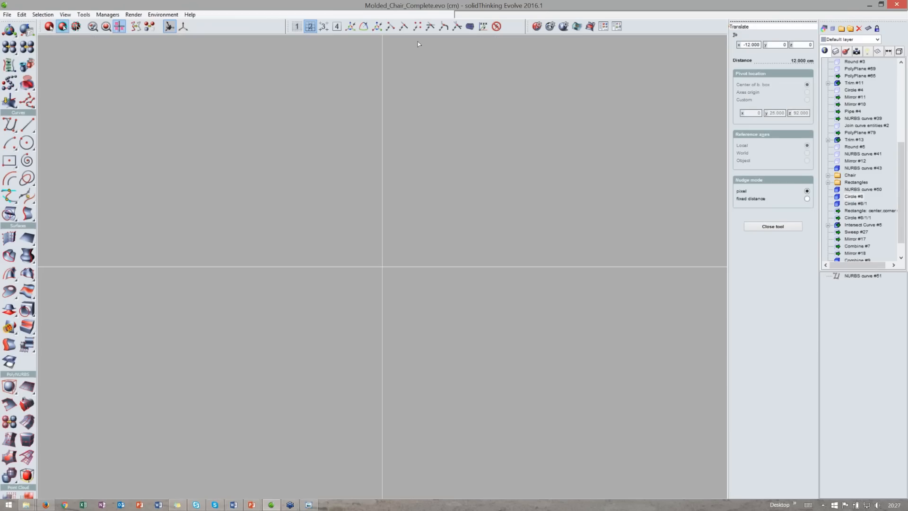
scroll(264, 239, "up", 3)
key("Escape")
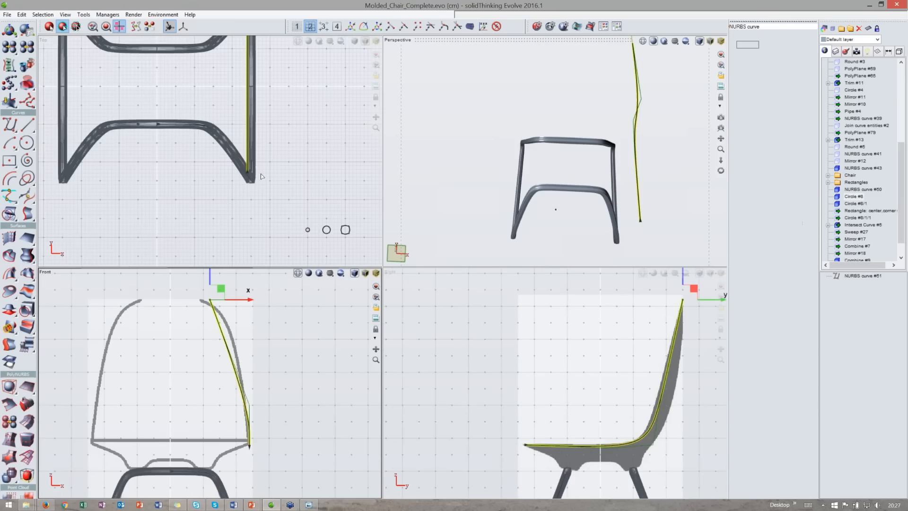
middle_click_drag(261, 176, 275, 197)
left_click(261, 194)
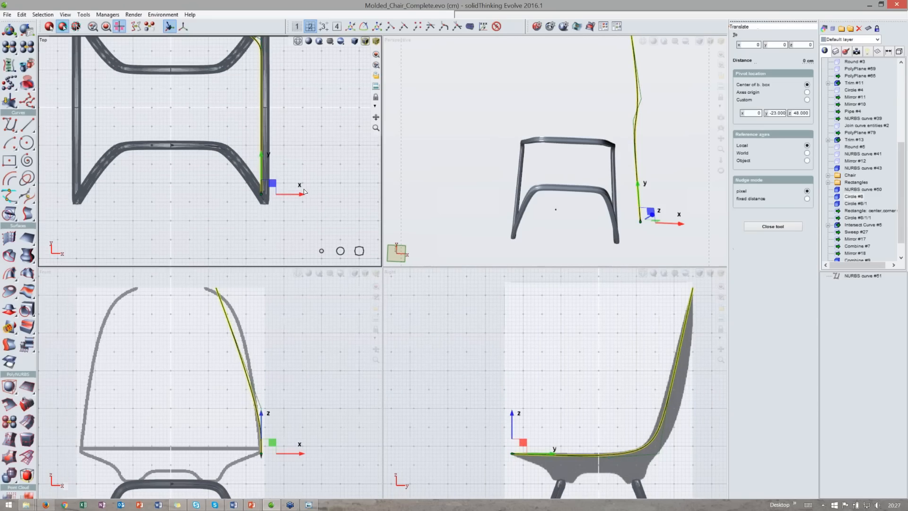
left_click_drag(302, 197, 279, 197)
middle_click_drag(280, 197, 269, 265)
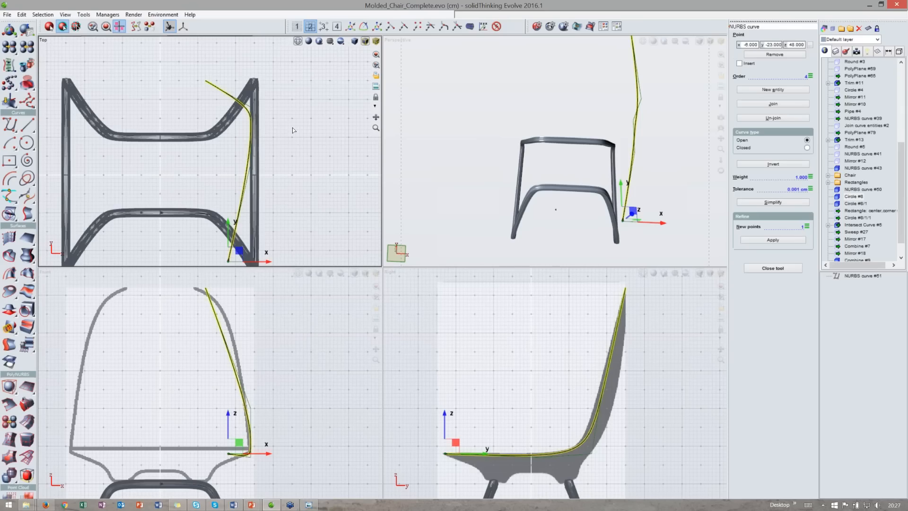
- In the perspective view, translate the control points near the seat-back junction sideways to smooth the curve
left_click(293, 130)
middle_click_drag(657, 183, 648, 185)
double_click(492, 41)
key("t")
middle_click_drag(469, 260, 521, 306)
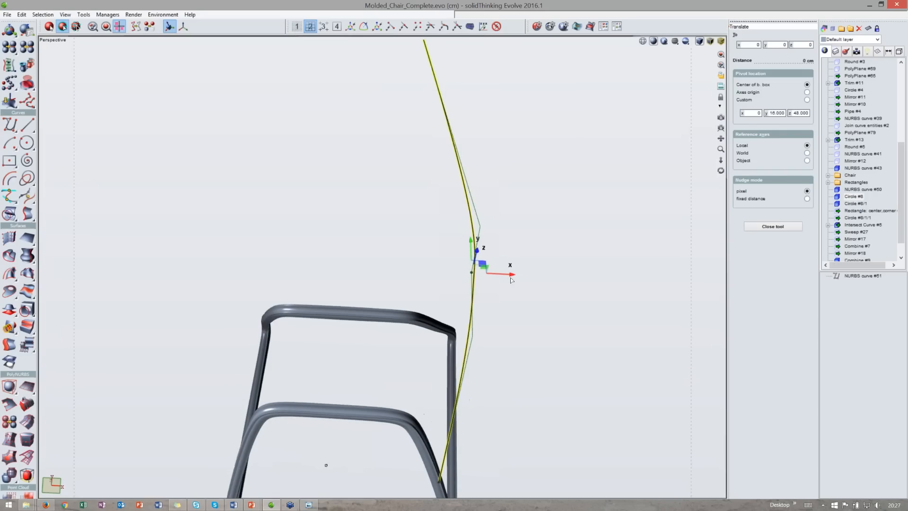
left_click_drag(512, 277, 443, 256)
right_click(443, 256)
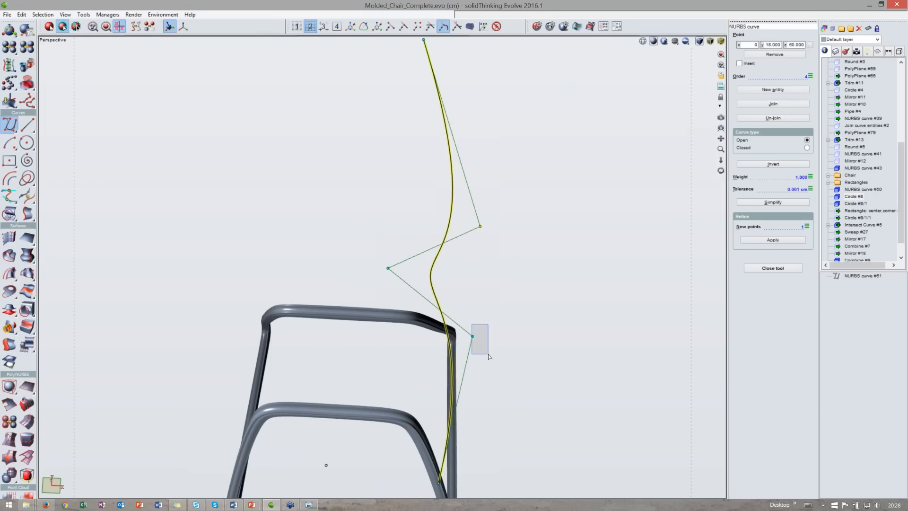
- Nudge another control point slightly along x and finish editing the curve
key("t")
left_click_drag(510, 286, 497, 286)
right_click(435, 297)
scroll(453, 297, "down", 2)
middle_click_drag(452, 297, 445, 225)
key("space")
scroll(405, 292, "down", 3)
right_click_drag(406, 292, 394, 309)
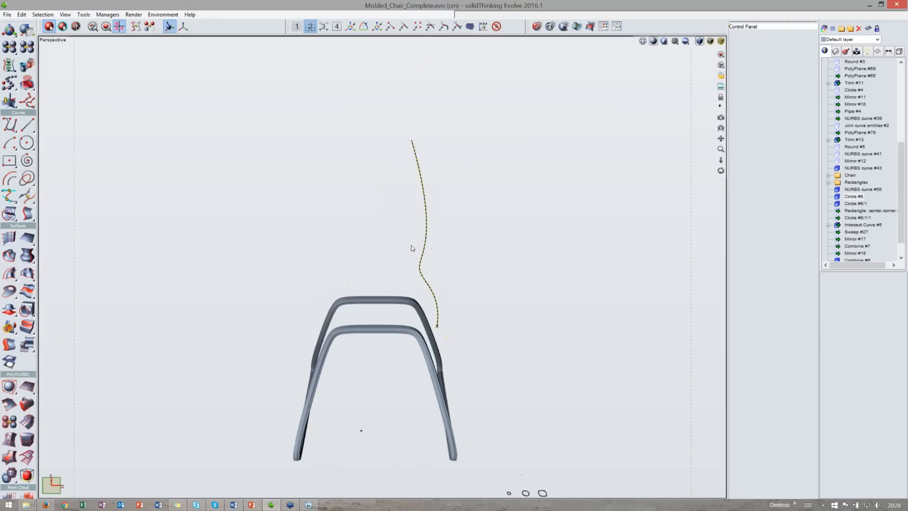
- Mirror the seat curve across the chair's center plane in the top view to create the opposite side curve
double_click(329, 40)
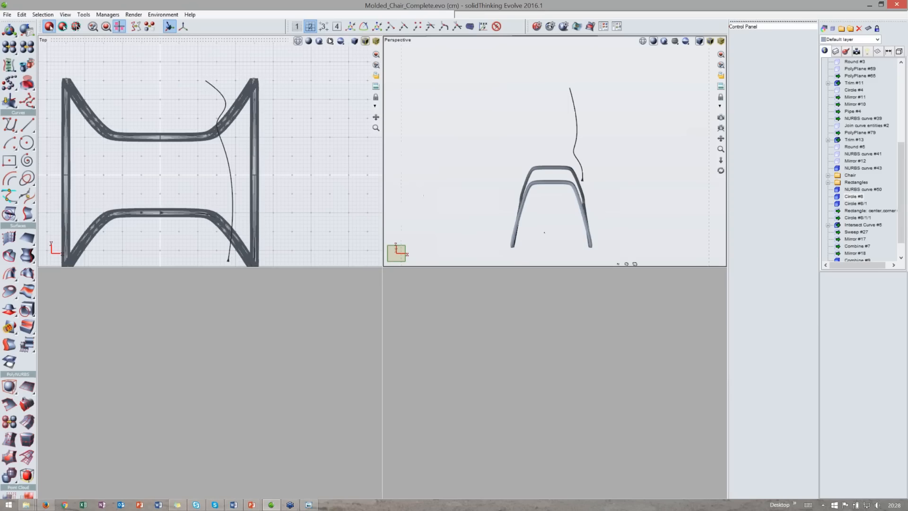
left_click(9, 66)
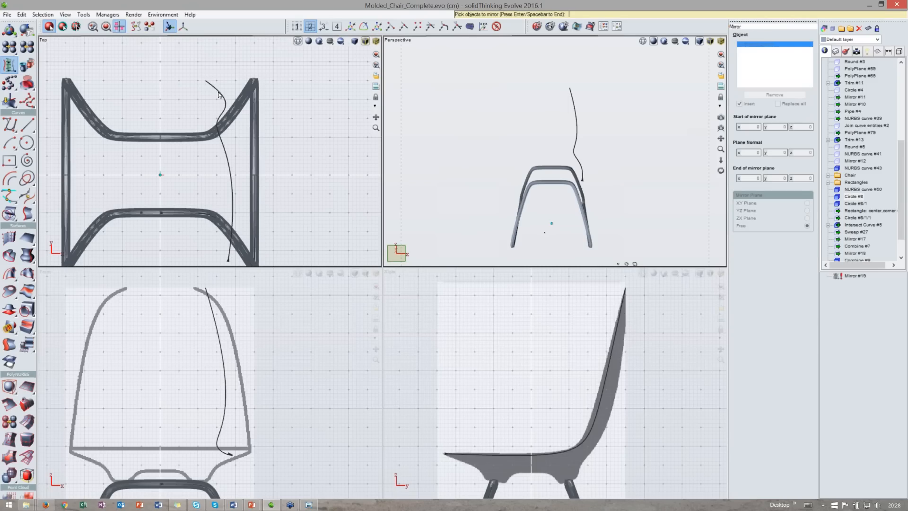
left_click(220, 96)
scroll(218, 95, "down", 2)
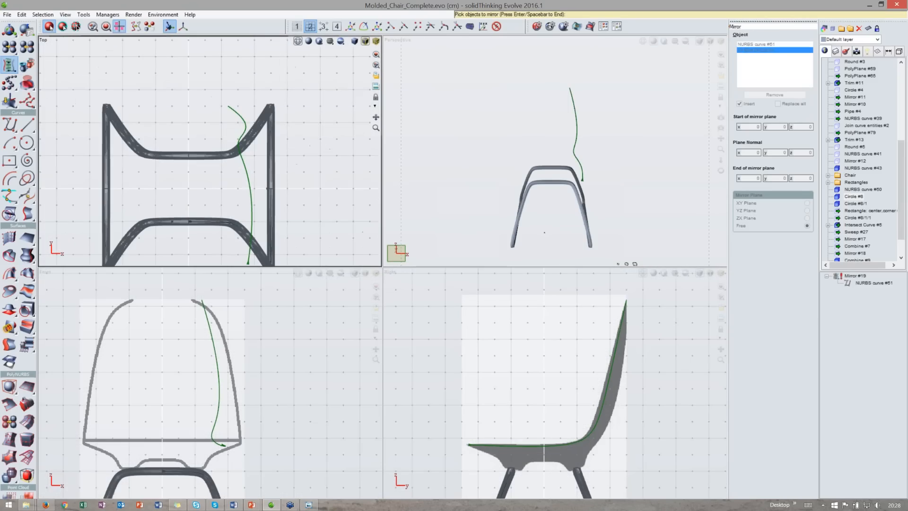
key("space")
left_click(188, 89)
right_click_drag(189, 89, 192, 53)
left_click(196, 204)
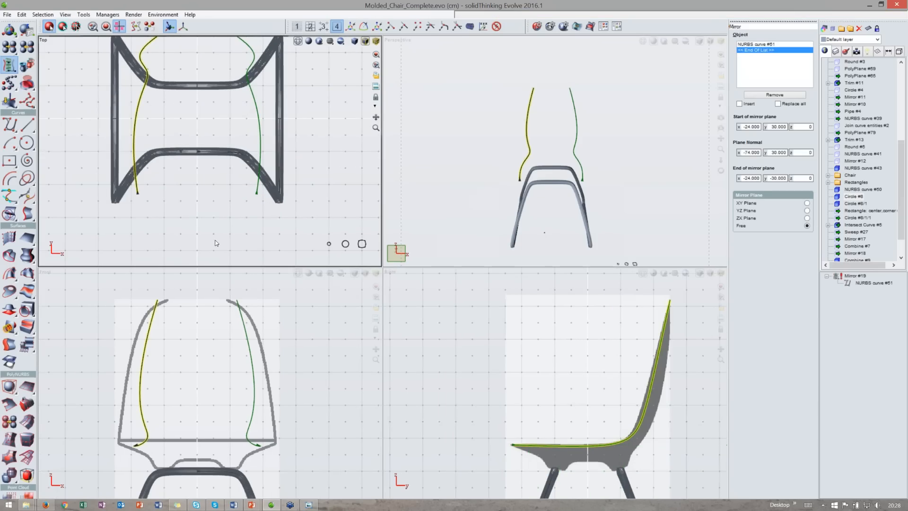
- Draw a short horizontal line in the front view beside the chair and refine it with 2 new points
double_click(472, 40)
middle_click_drag(474, 59, 402, 107)
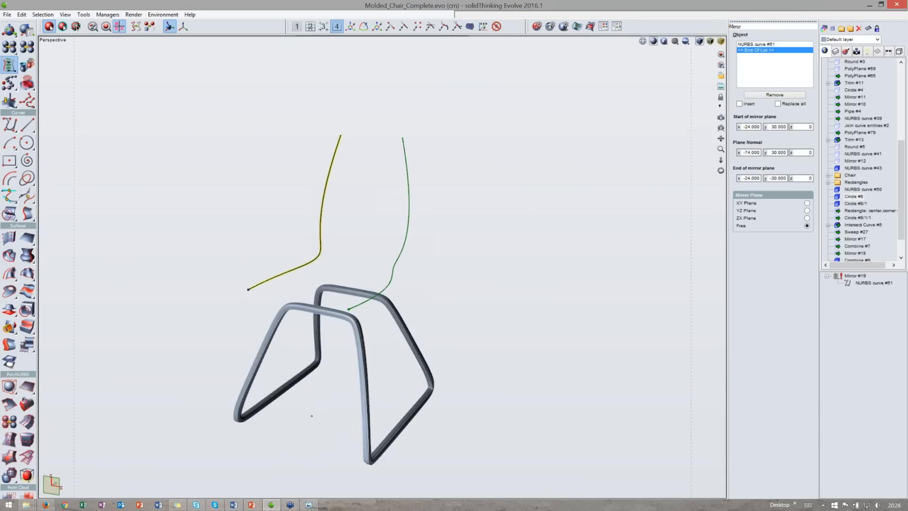
double_click(240, 41)
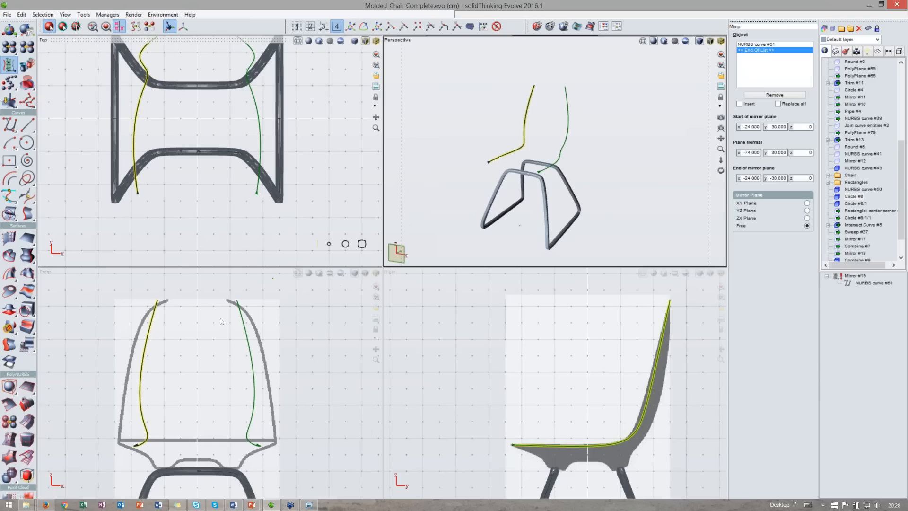
double_click(203, 273)
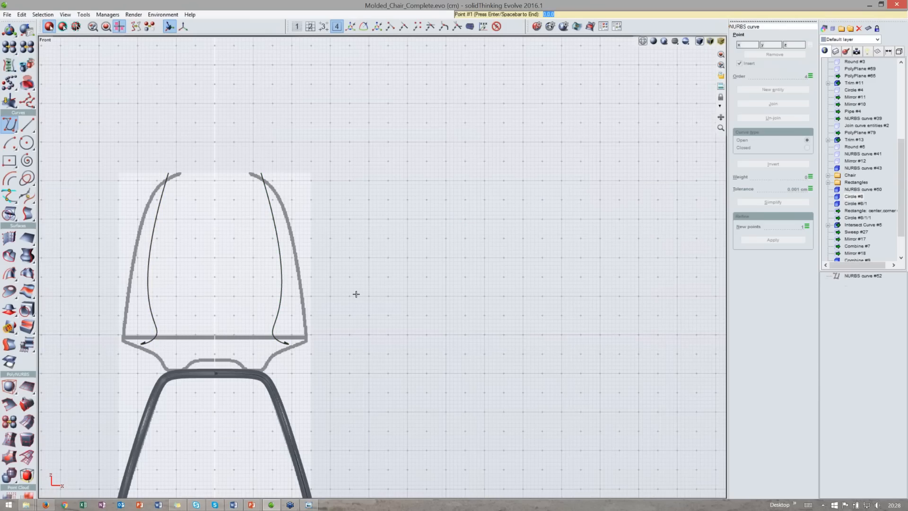
left_click(370, 296)
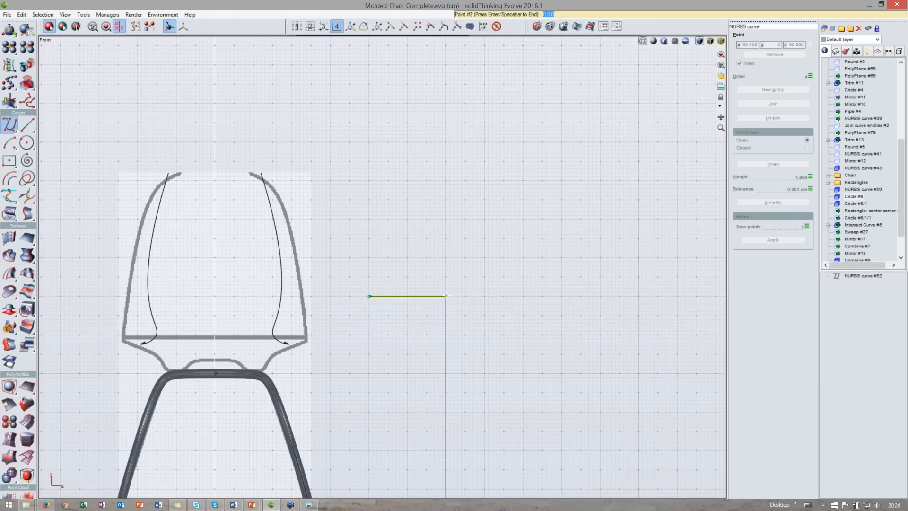
left_click(446, 296)
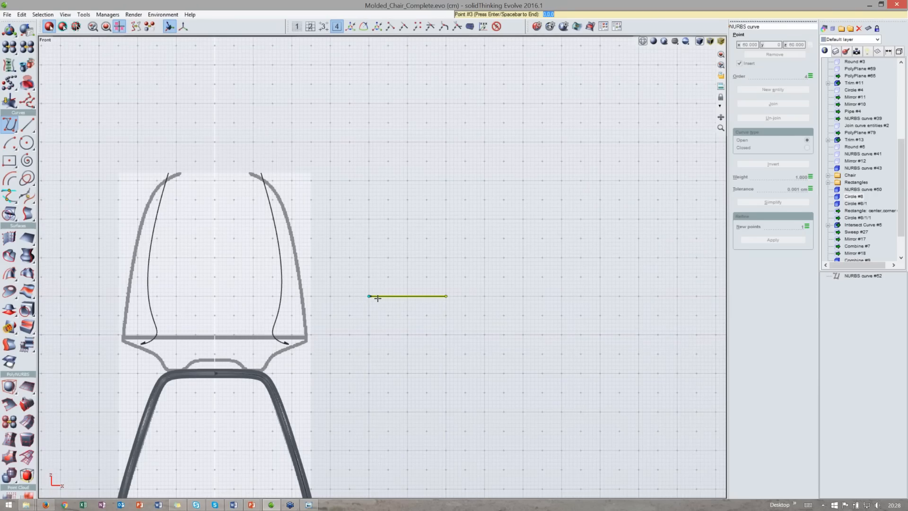
scroll(377, 298, "up", 1)
key("Return")
left_click(790, 239)
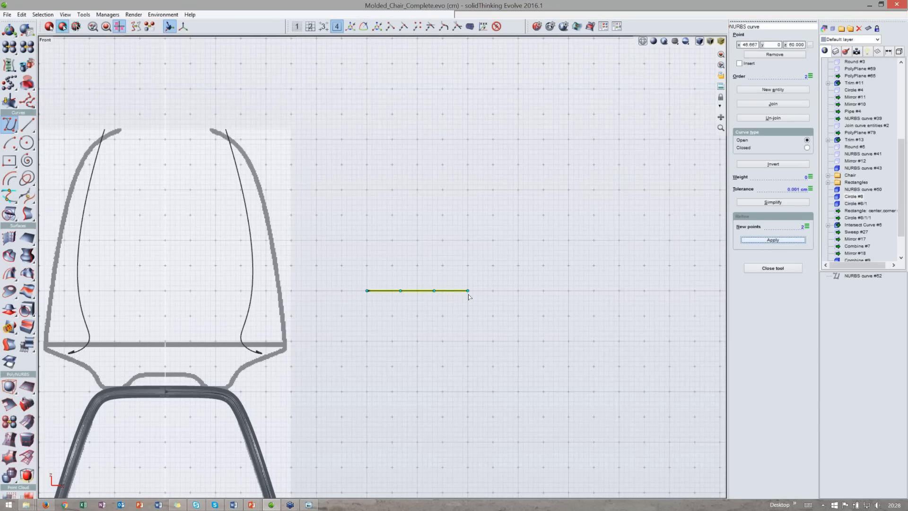
- Move the line's two middle points down to form a shallow dip
scroll(468, 294, "up", 1)
scroll(460, 296, "up", 2)
key("t")
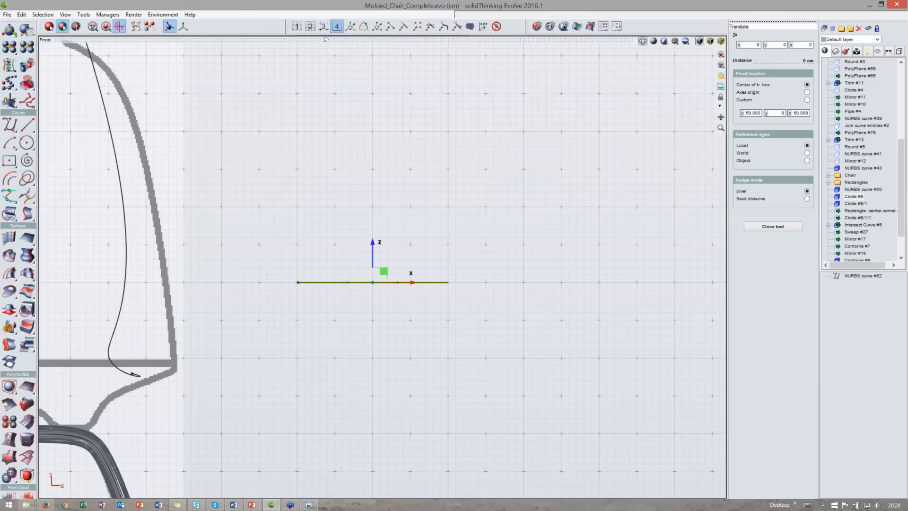
left_click(310, 26)
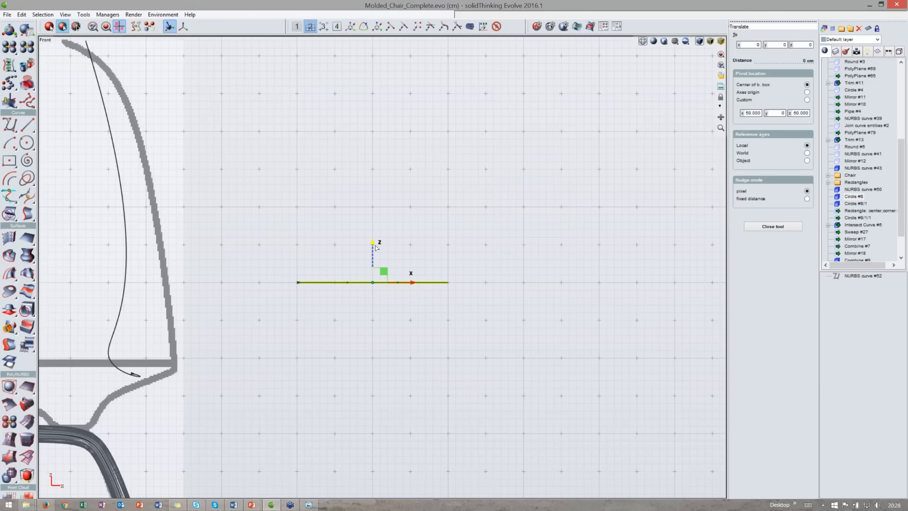
left_click_drag(375, 246, 375, 260)
key("space")
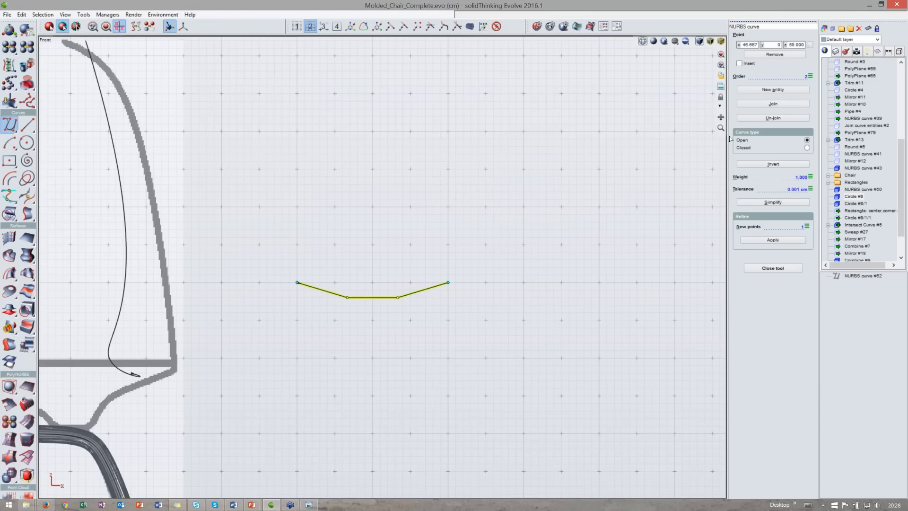
- Set the curve's order to 4
left_click(805, 76)
type("4")
key("Return")
double_click(452, 37)
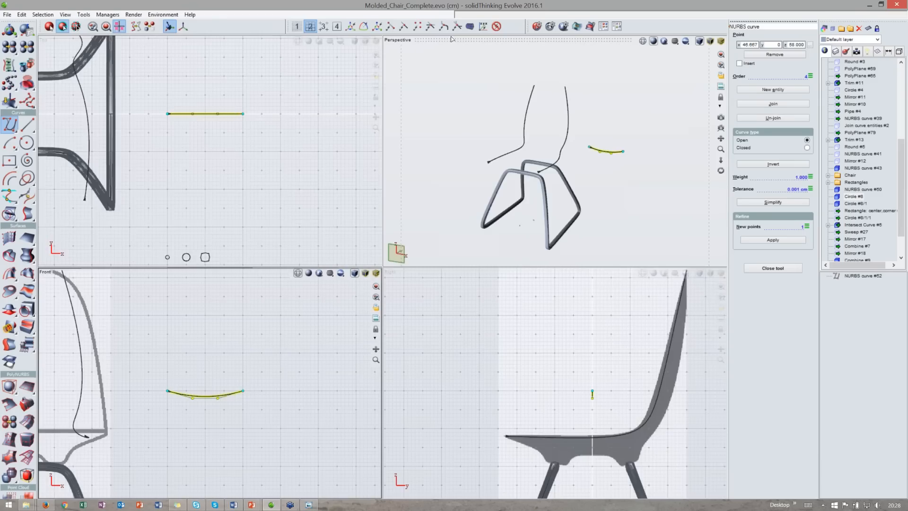
double_click(450, 37)
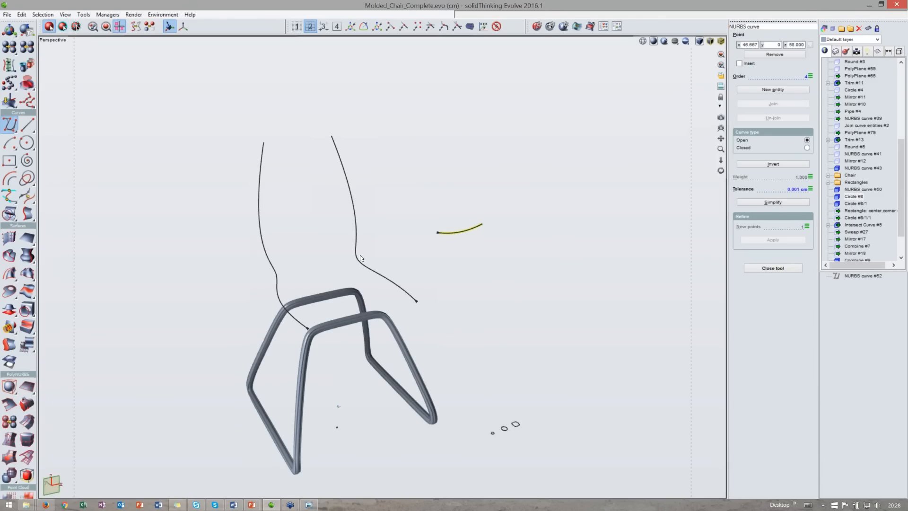
left_click(8, 279)
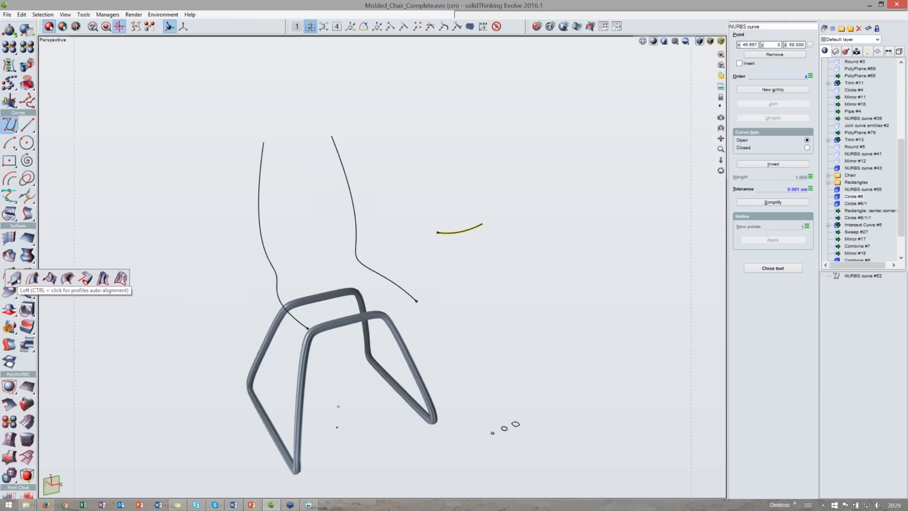
left_click(16, 279)
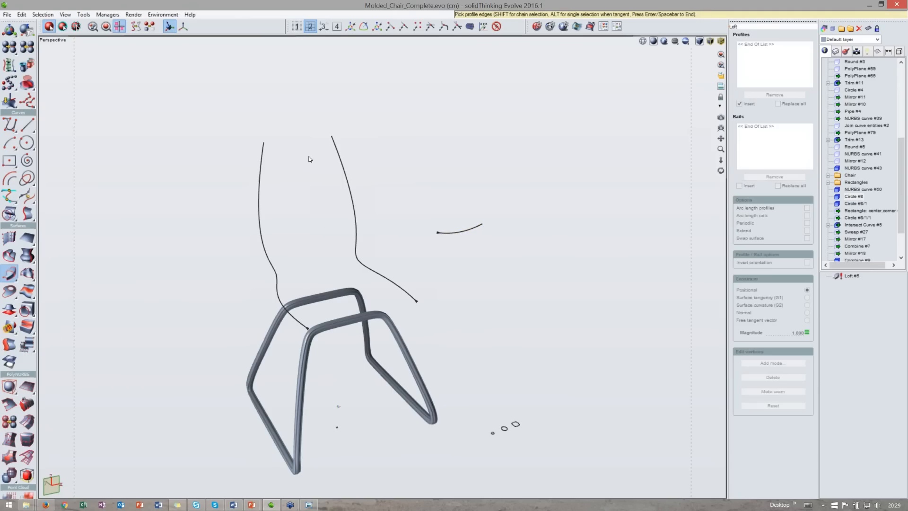
key("Escape")
- Draw a horizontal line across the top of the backrest in the front view
double_click(323, 40)
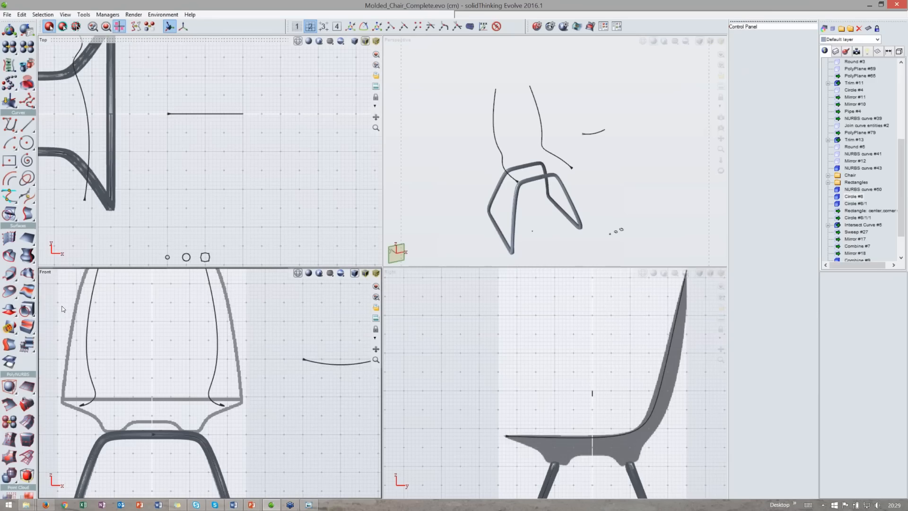
left_click(9, 124)
left_click_drag(376, 349, 403, 381)
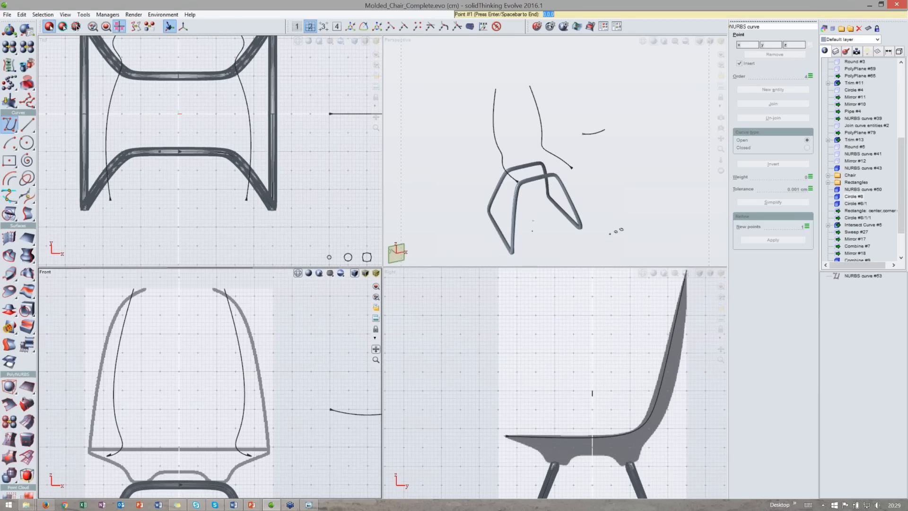
left_click_drag(376, 349, 376, 350)
key("space")
left_click(390, 26)
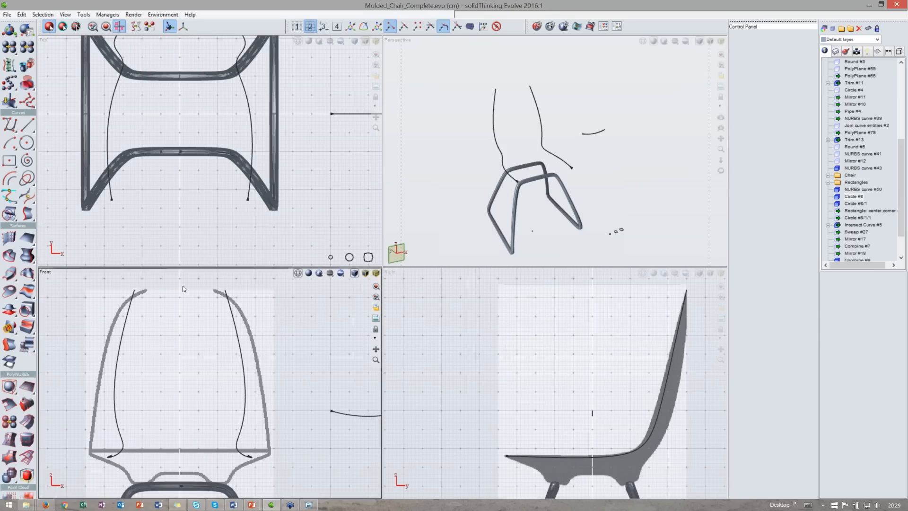
key("space")
left_click(135, 289)
left_click(224, 290)
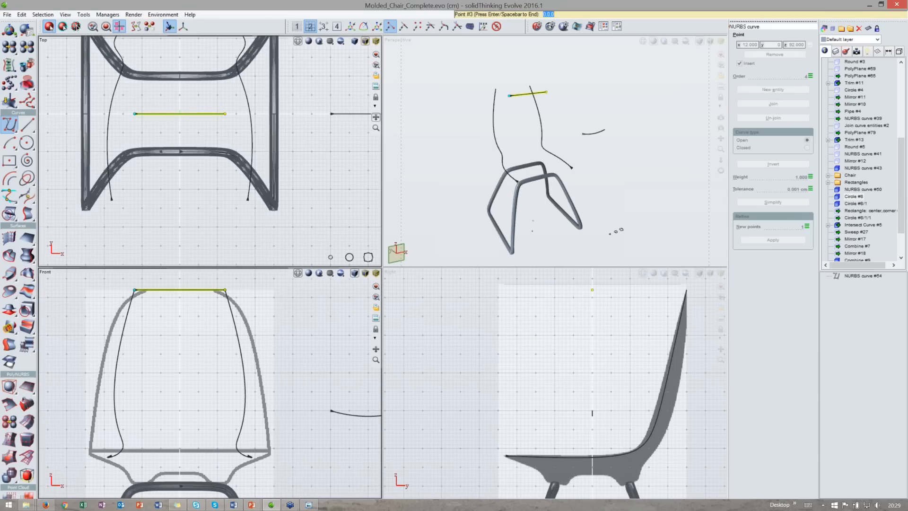
- Move both of the line's endpoints back onto the top ends of the backrest side curves in the top view
left_click_drag(376, 117, 392, 166)
key("space")
left_click_drag(152, 168, 152, 71)
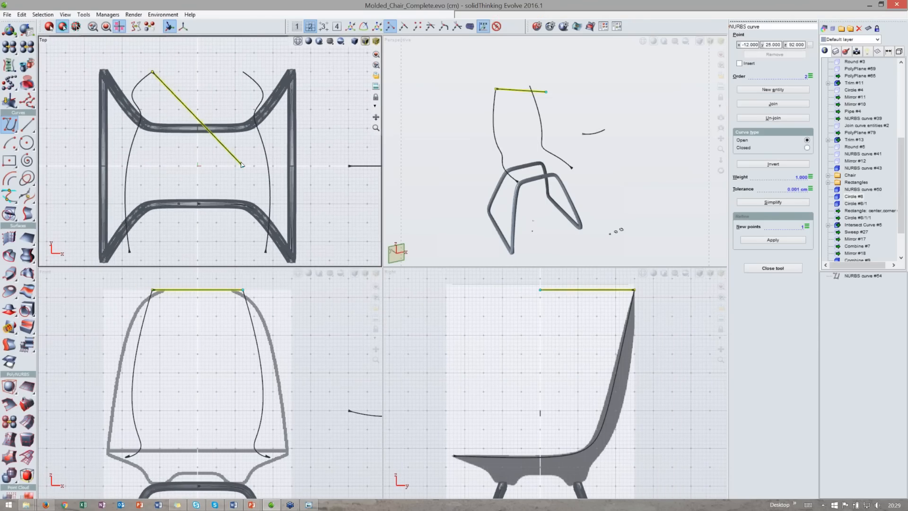
left_click_drag(242, 166, 242, 71)
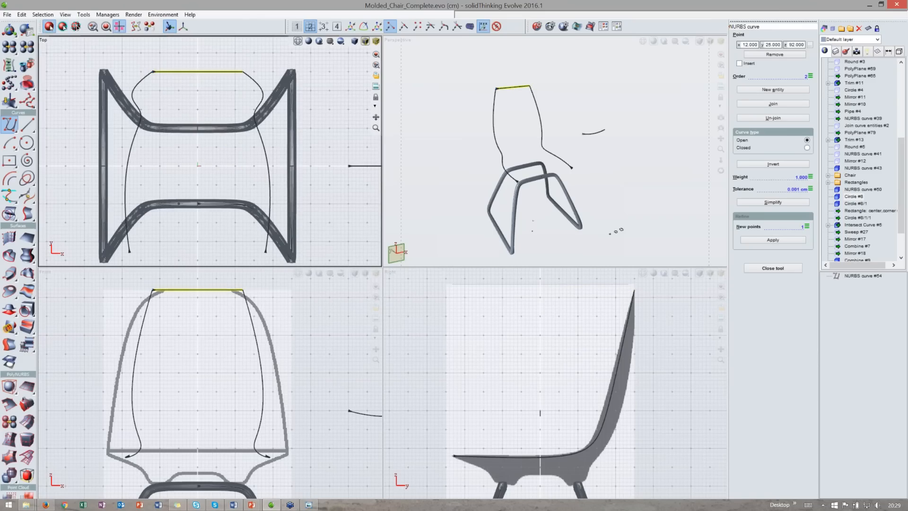
- Refine the top line with 2 new points and set the curve's order to 4
left_click(807, 226)
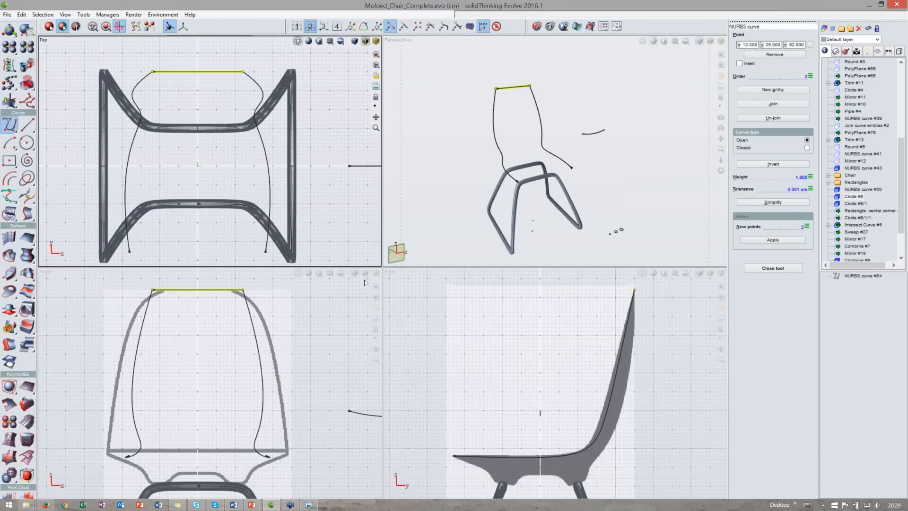
left_click(773, 240)
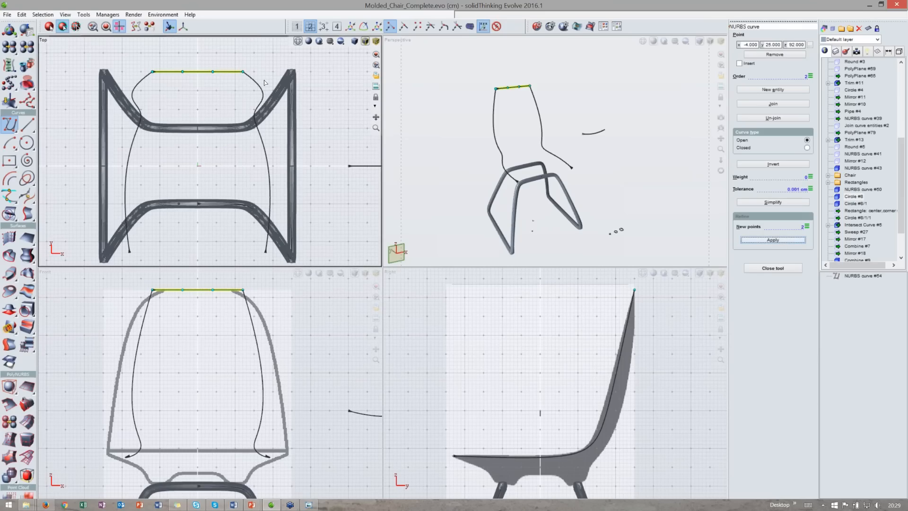
left_click_drag(176, 64, 242, 84)
left_click(801, 76)
type("4")
key("Return")
- Move the two middle points backward in the top view to arch the top curve
middle_click_drag(191, 93, 199, 112)
key("t")
left_click_drag(205, 62, 206, 54)
key("space")
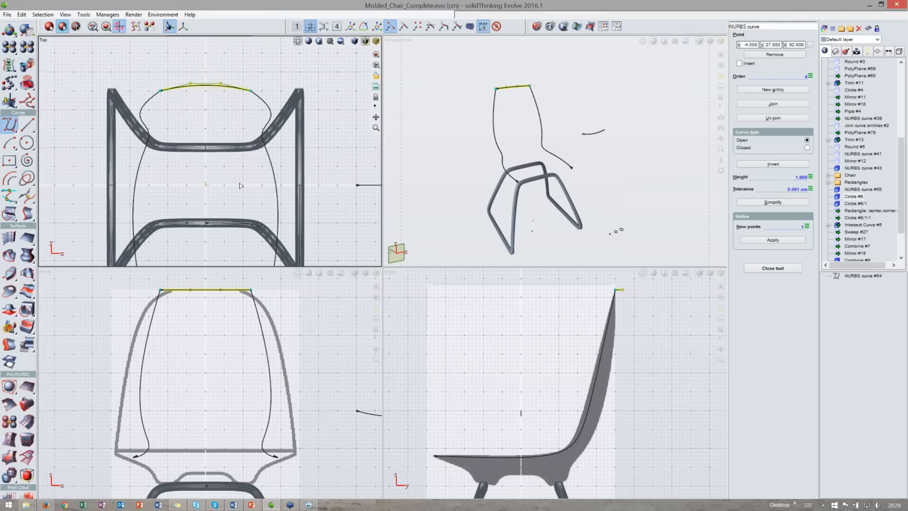
- Loft a trial surface from the top curve along both side curves and delete it
double_click(491, 41)
middle_click_drag(266, 186, 288, 190)
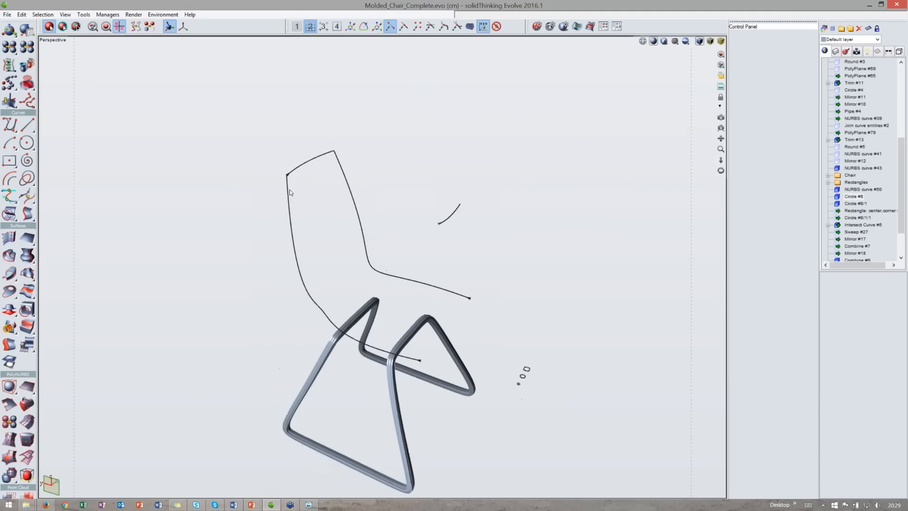
left_click(288, 190)
left_click(343, 172)
left_click(308, 164)
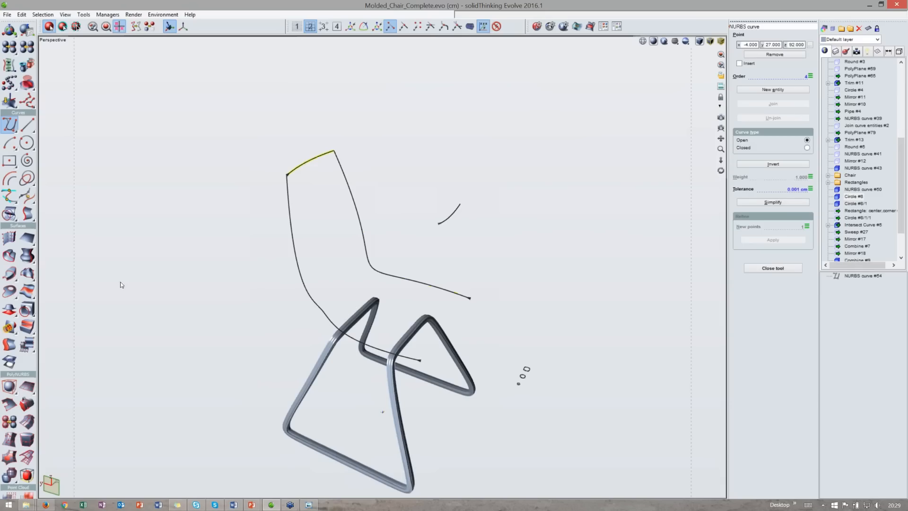
left_click(9, 276)
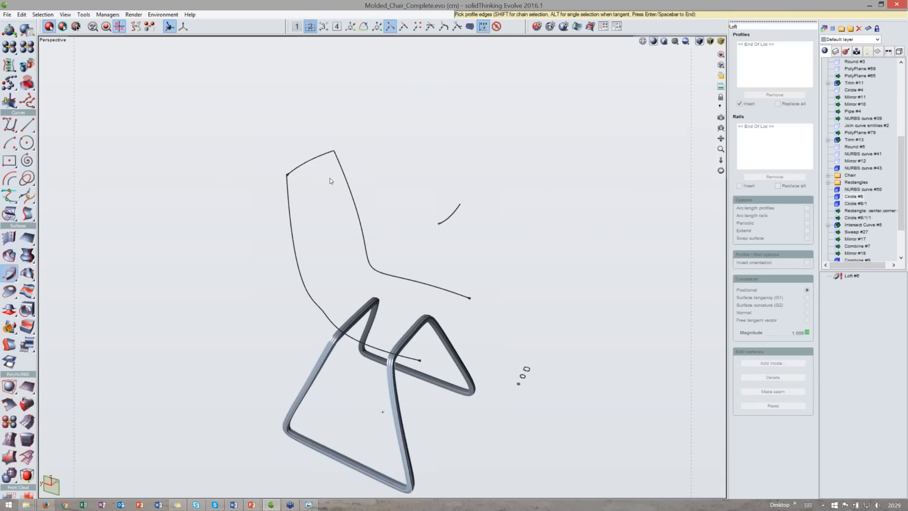
left_click(317, 160)
key("Return")
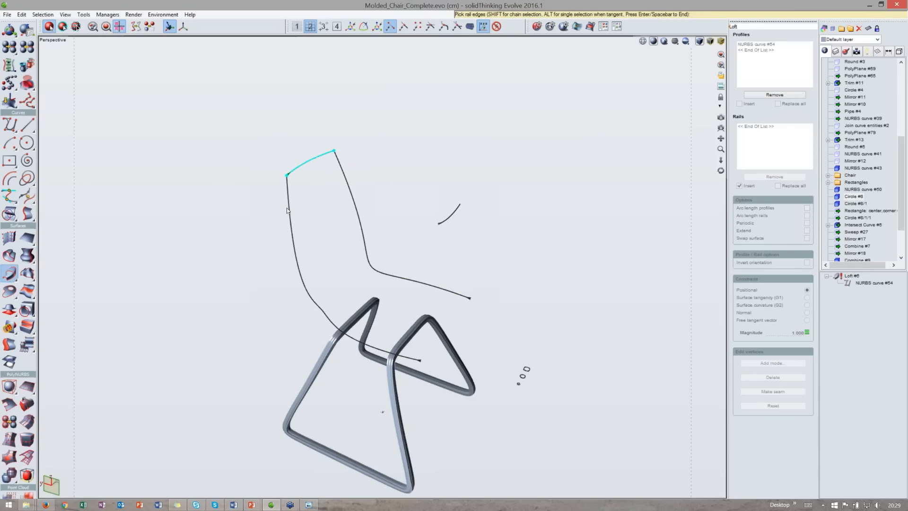
left_click(344, 179)
left_click(343, 179)
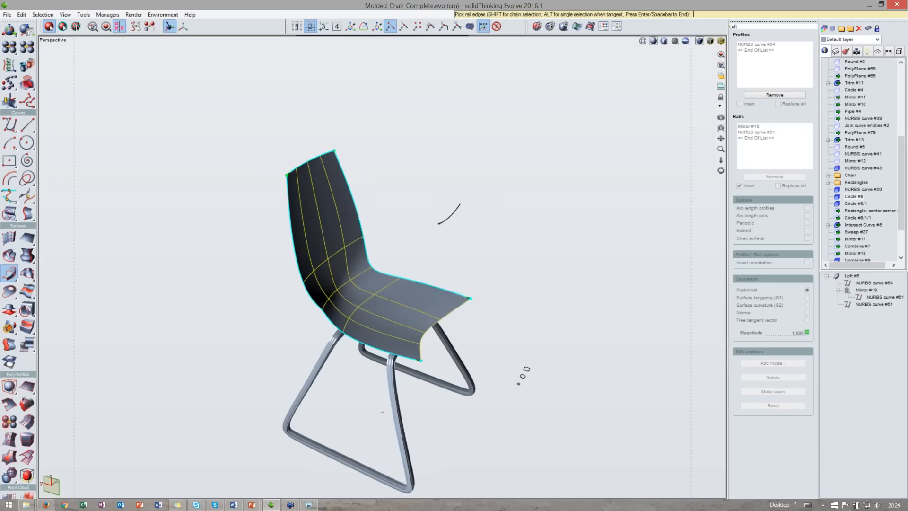
left_click_drag(721, 170, 636, 187)
middle_click_drag(320, 131, 345, 93)
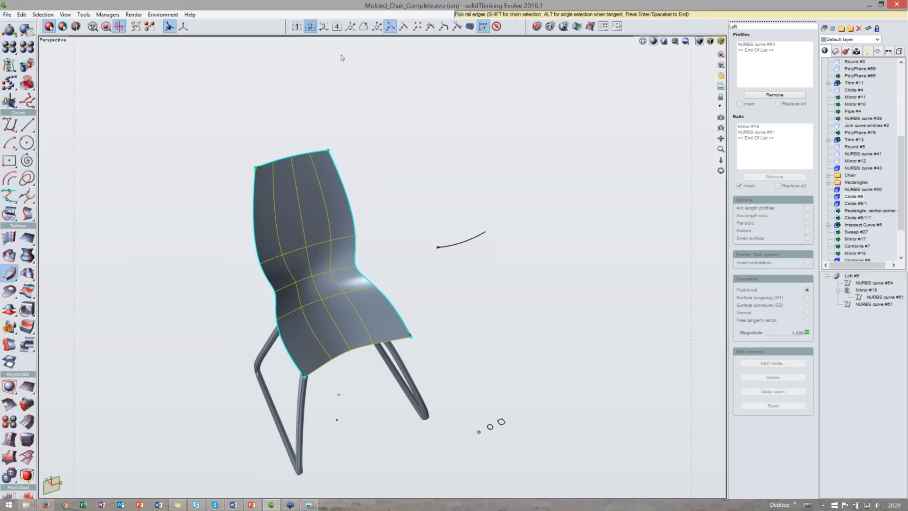
key("Return")
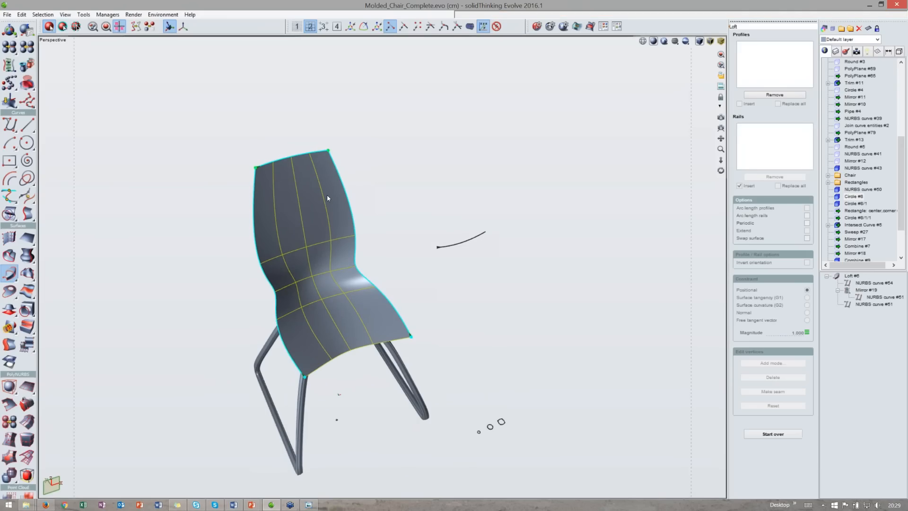
key("Delete")
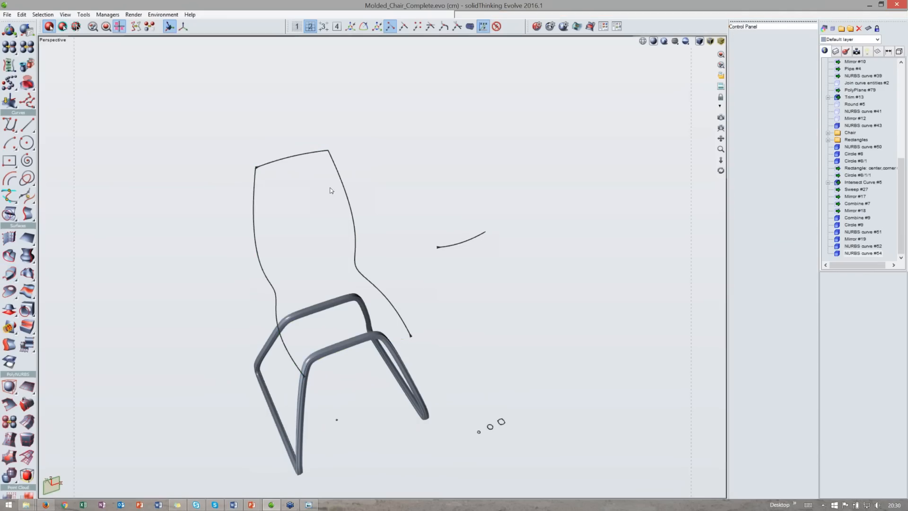
- Draw a line across the seat's front edge in the top view and refine it with 2 new points
double_click(245, 42)
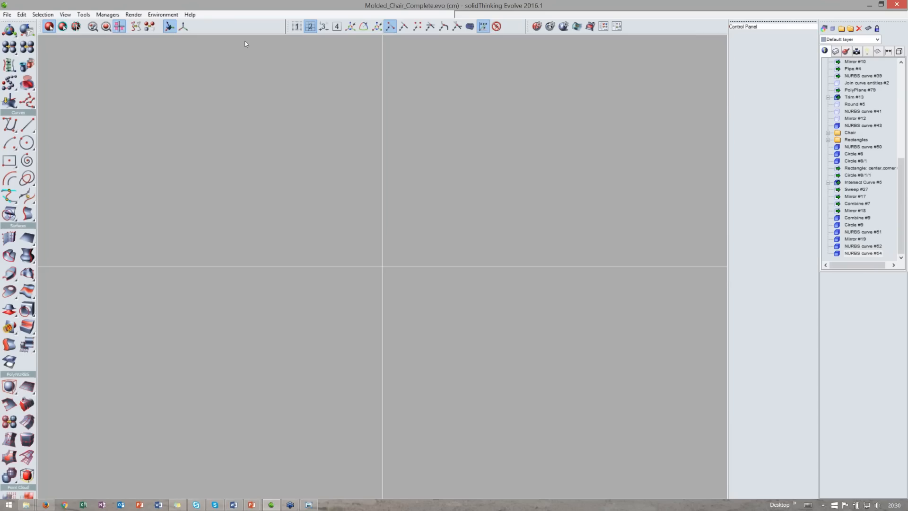
middle_click_drag(252, 118, 270, 53)
left_click(12, 128)
left_click(156, 205)
left_click(291, 206)
right_click(293, 205)
double_click(798, 226)
type("2")
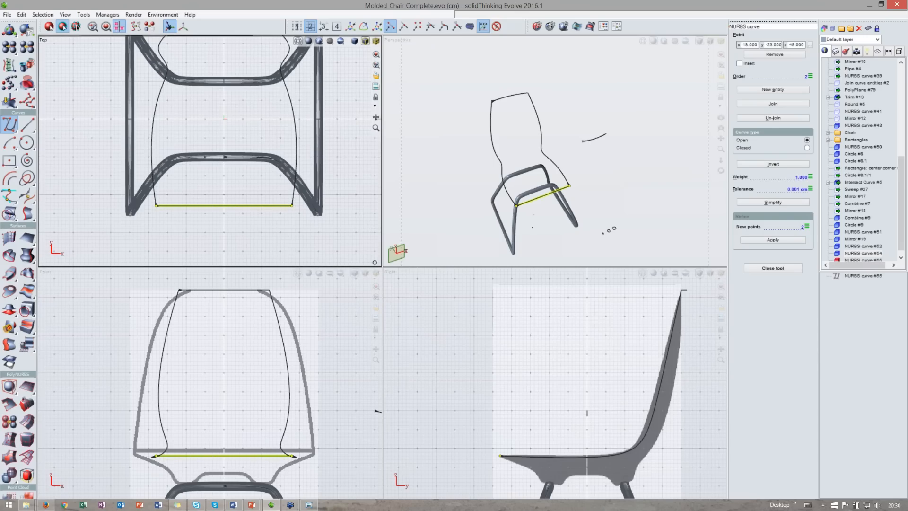
left_click(773, 240)
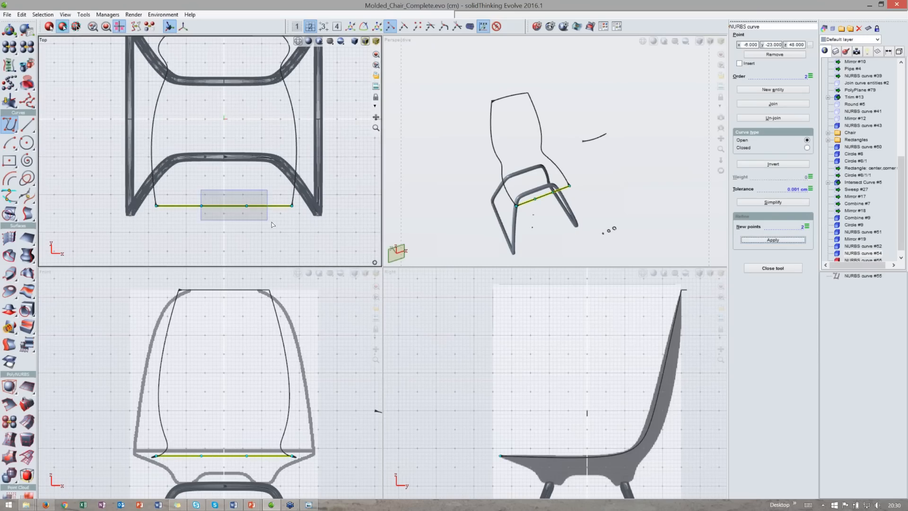
- Move the front line's two middle points down in the front view to form a dip
left_click_drag(183, 431, 255, 464)
middle_click_drag(256, 464, 256, 431)
key("t")
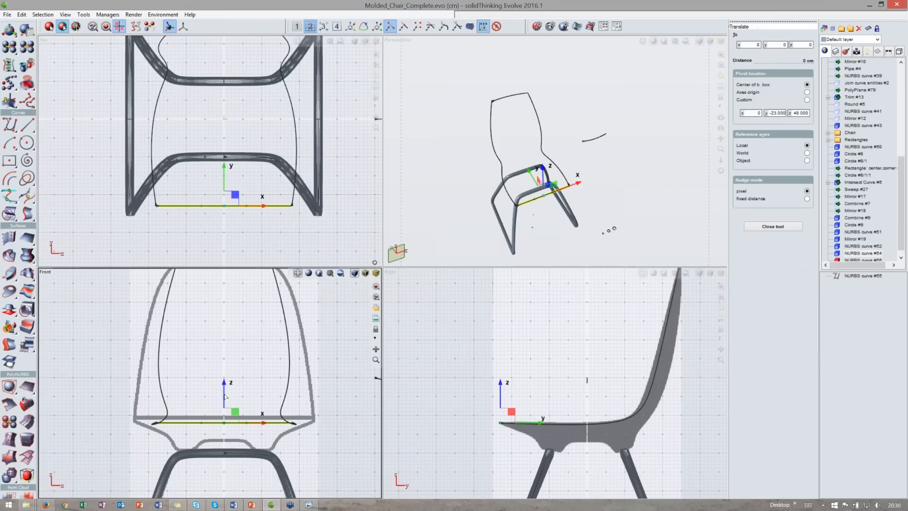
left_click_drag(224, 397, 224, 408)
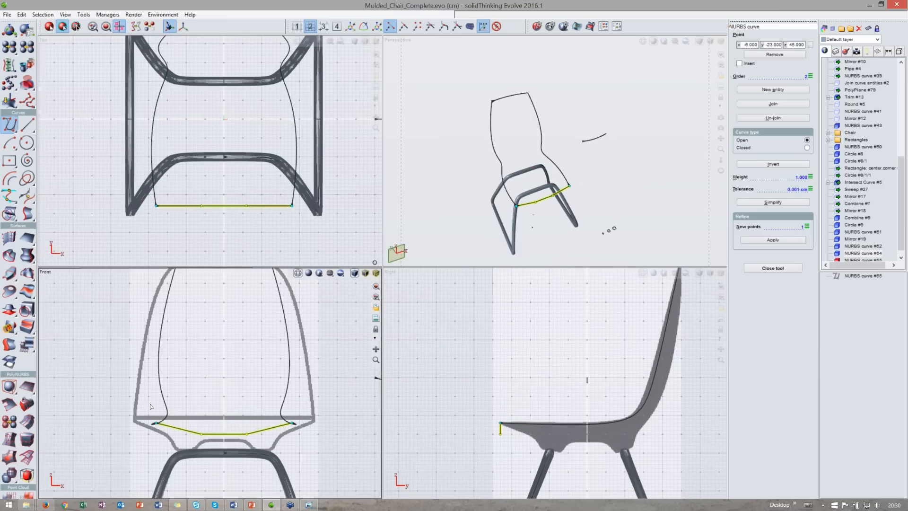
- Set the front curve's order to 4
left_click(805, 76)
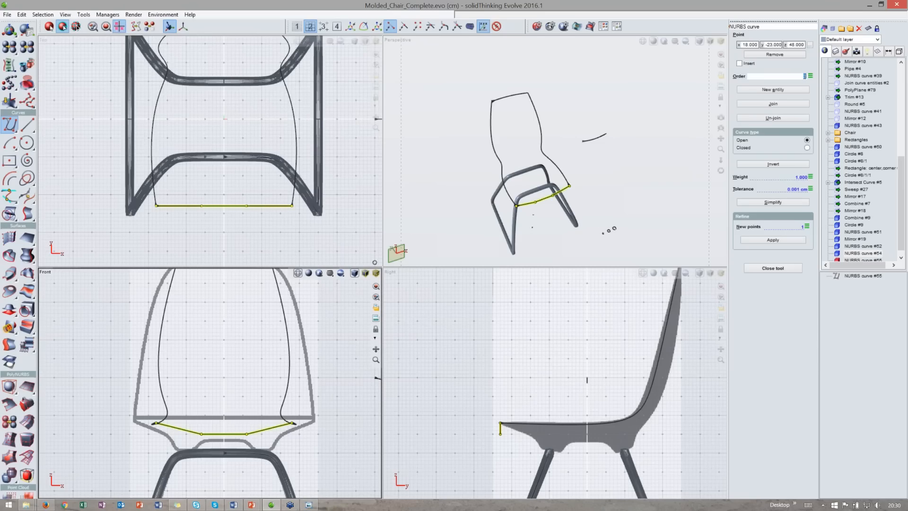
type("4")
key("Return")
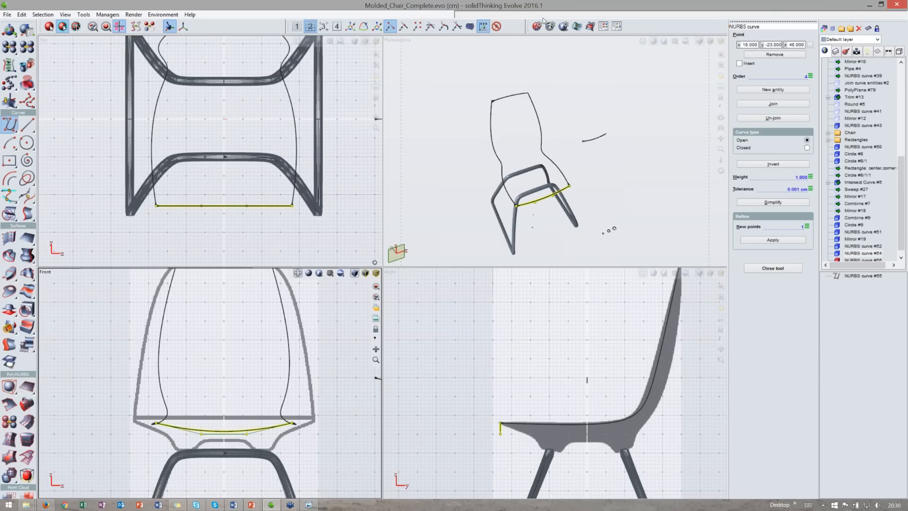
- Loft a trial surface from the top and front curves along both side rails and delete it
double_click(535, 40)
middle_click_drag(303, 236, 440, 241)
key("space")
left_click(9, 273)
middle_click_drag(264, 170, 299, 150)
left_click(300, 151)
left_click(447, 305)
key("Return")
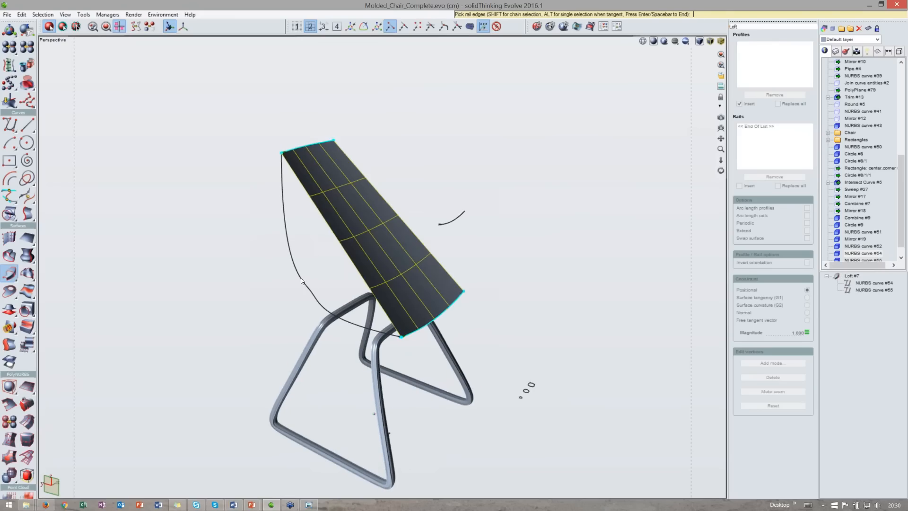
left_click(293, 265)
left_click(359, 225)
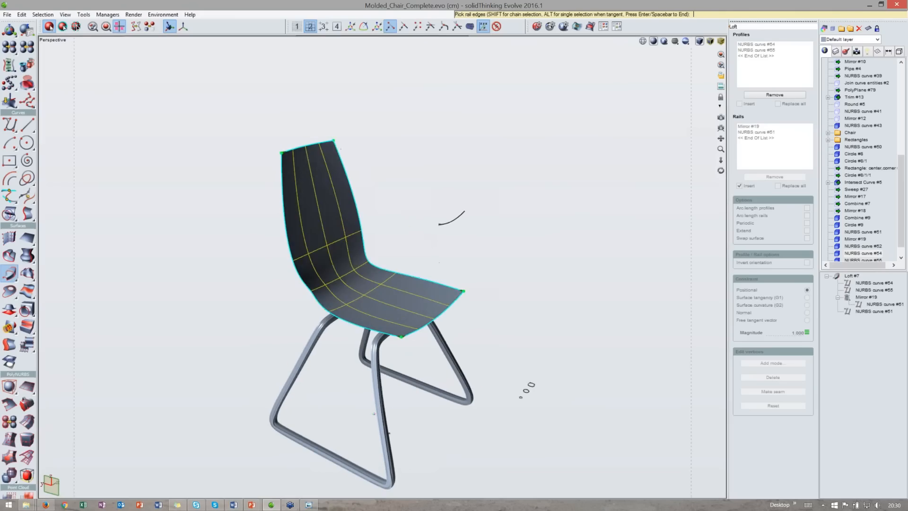
middle_click_drag(416, 303, 356, 285)
middle_click_drag(304, 184, 351, 202)
scroll(295, 139, "up", 3)
middle_click_drag(294, 138, 318, 141)
key("Return")
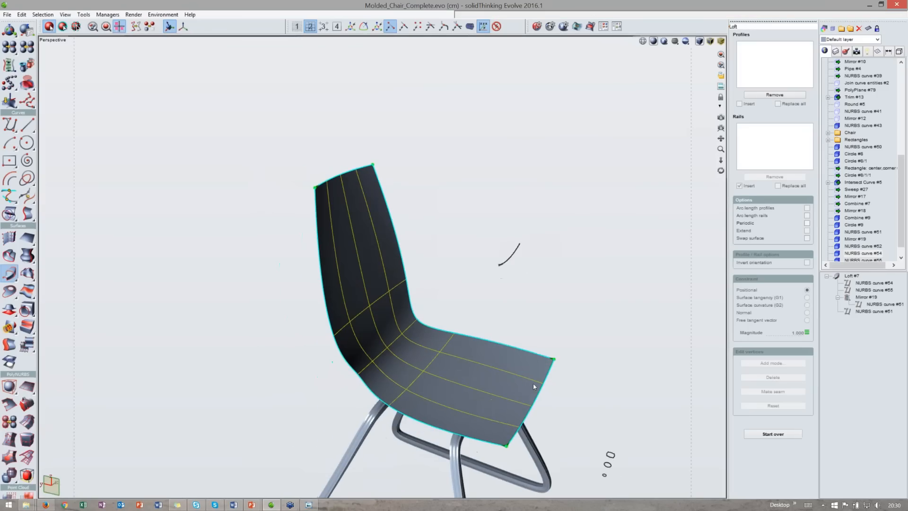
middle_click_drag(466, 340, 446, 314)
key("Delete")
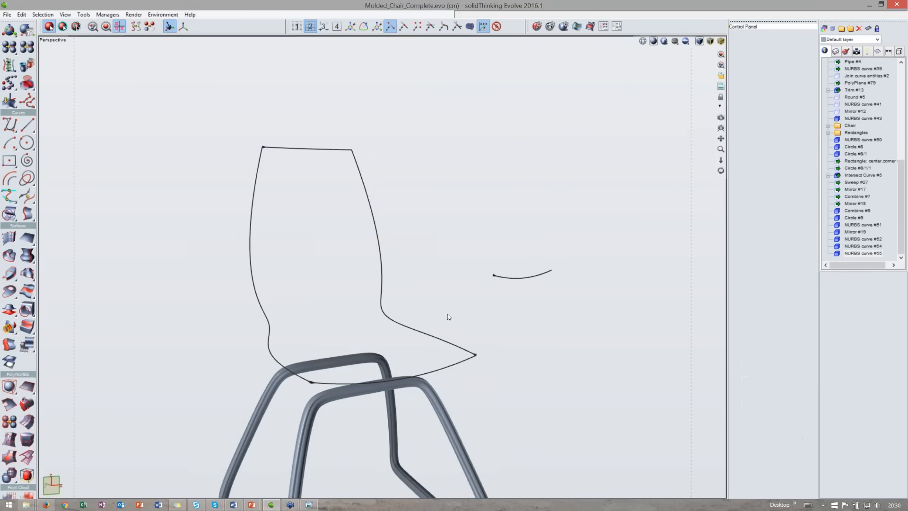
- Loft the seat shell using the separate dipped curve as profile along the two side curves as rails
left_click(10, 273)
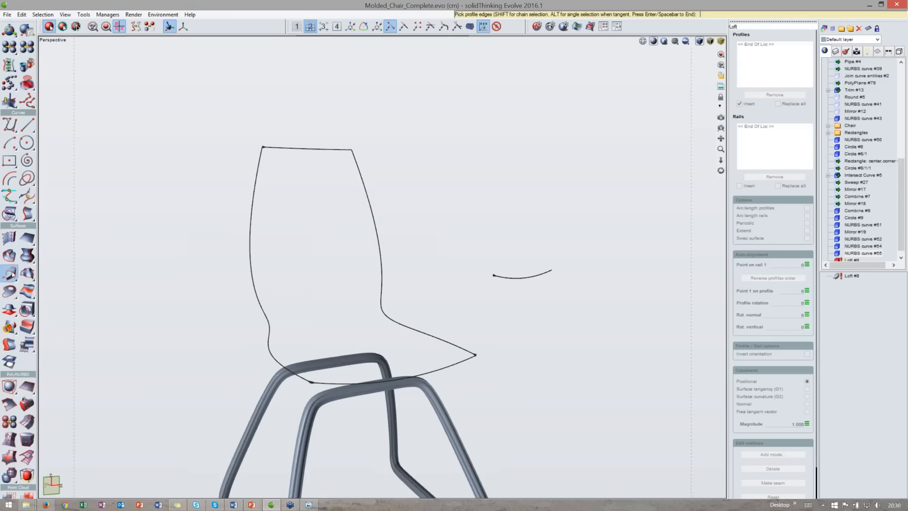
left_click(501, 279)
left_click(502, 279)
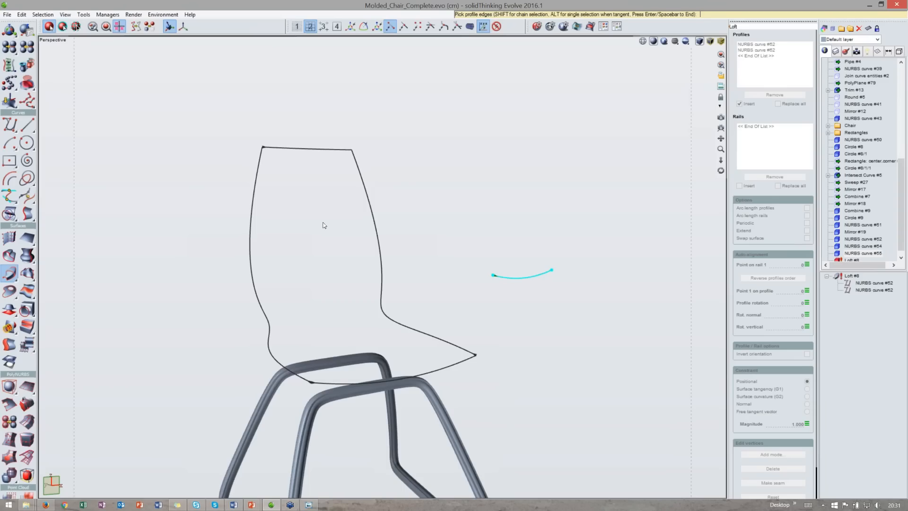
key("Return")
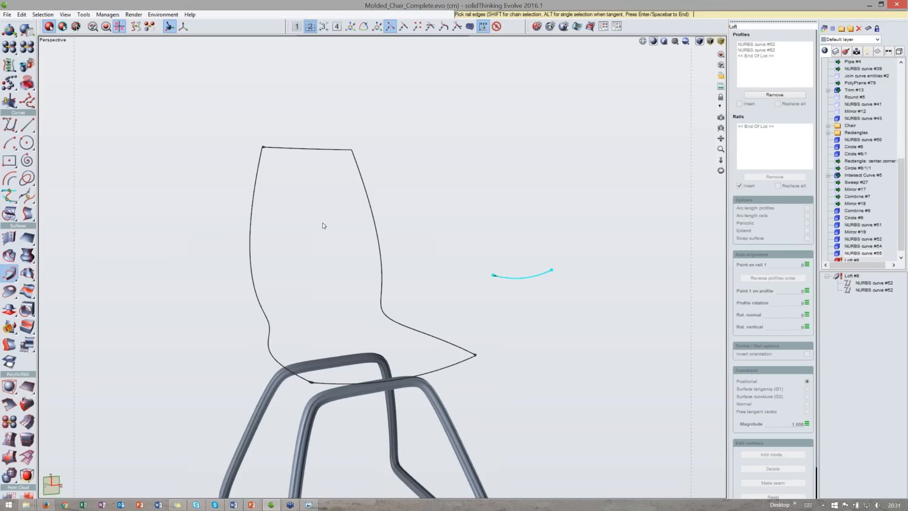
left_click(252, 217)
left_click(367, 204)
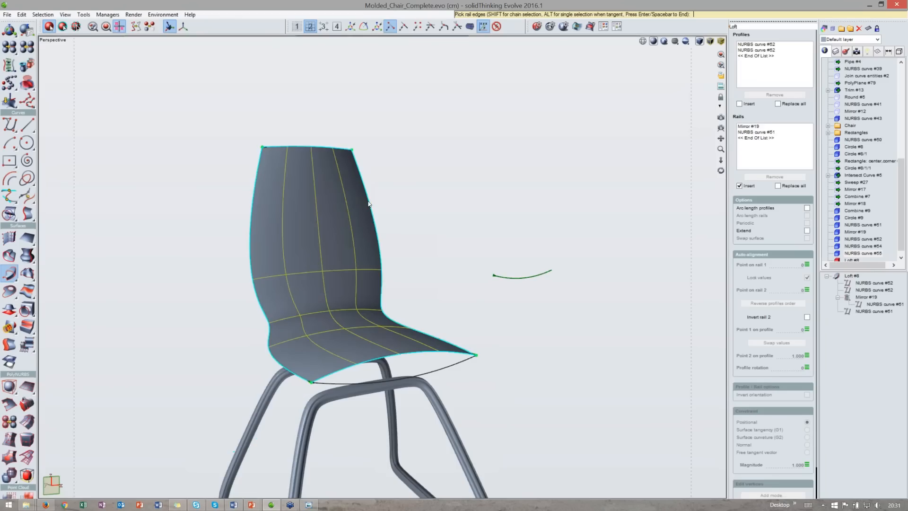
middle_click_drag(629, 265, 521, 273)
key("Return")
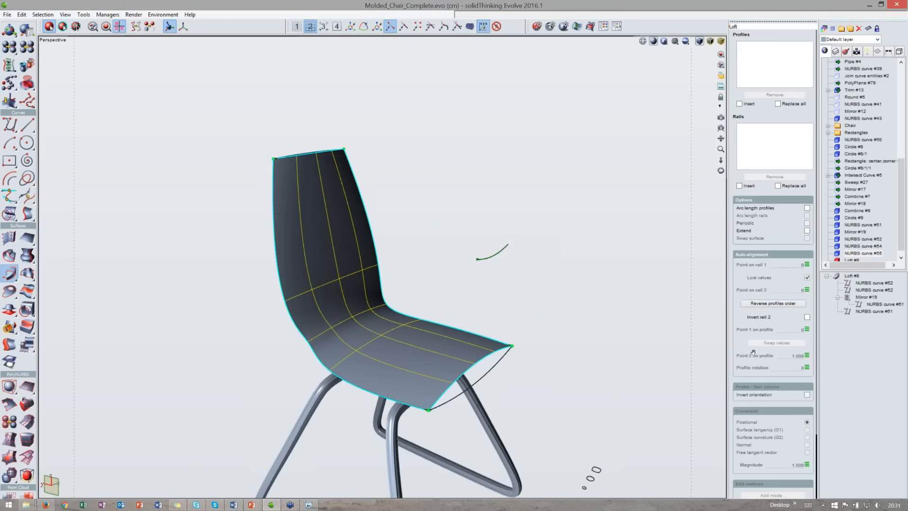
- Adjust the loft's auto-alignment, swapping values and setting the profile rotation to 226
key("space")
left_click_drag(520, 406, 310, 188)
left_click(471, 367)
left_click(318, 153, "ctrl")
left_click(781, 344)
left_click_drag(721, 170, 755, 150)
middle_click_drag(407, 263, 305, 267)
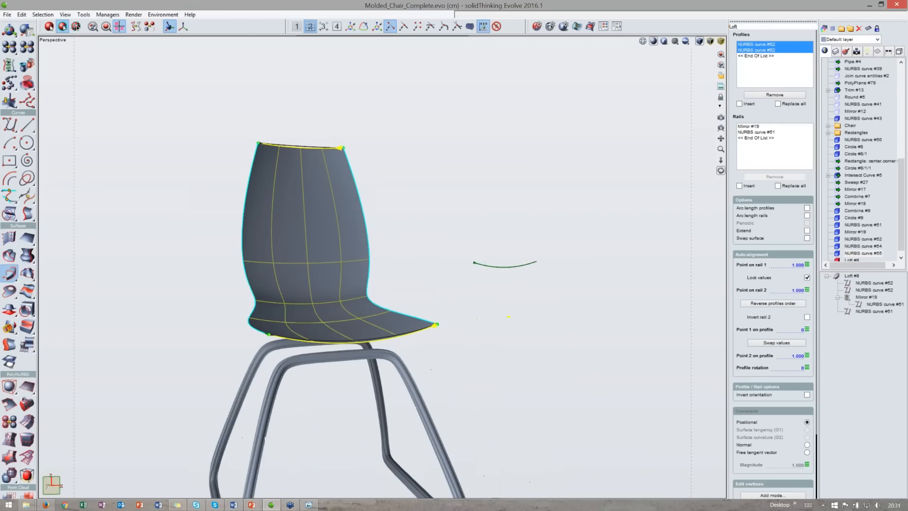
left_click(807, 329)
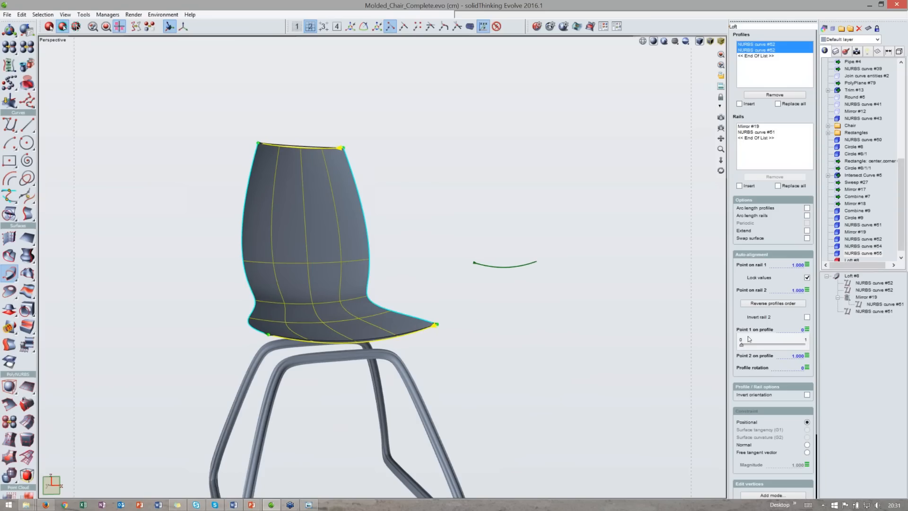
left_click(807, 367)
left_click_drag(774, 383, 794, 382)
- Change the loft's profile rotation to 110 while checking the front edge of the seat
middle_click_drag(374, 334, 465, 336)
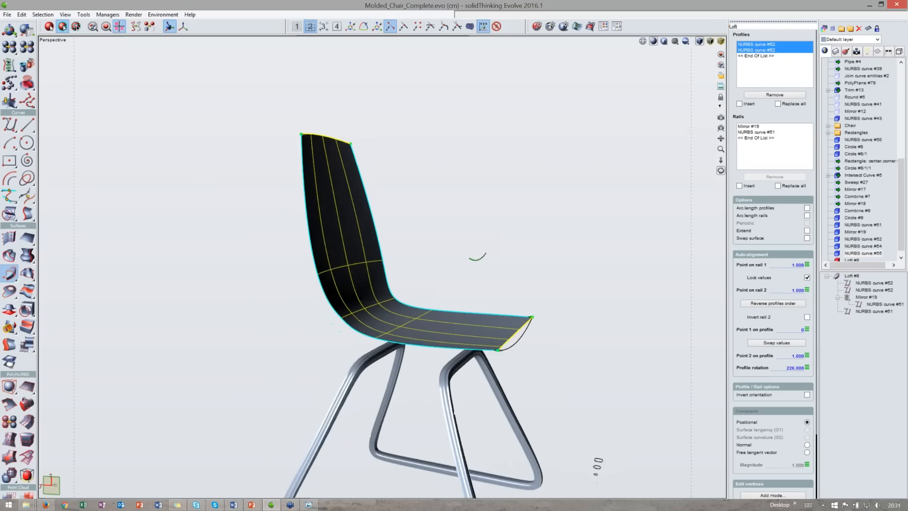
scroll(526, 318, "up", 1)
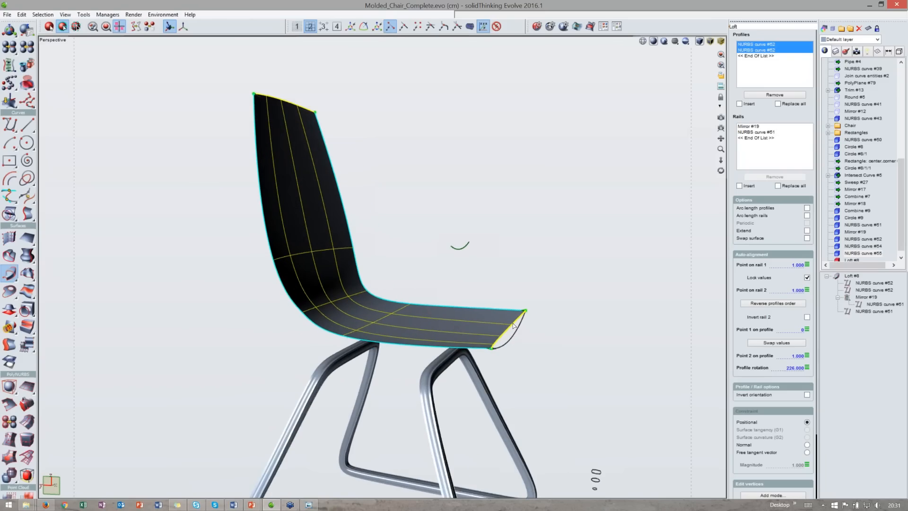
left_click(514, 326)
middle_click_drag(514, 325, 548, 328)
scroll(615, 345, "up", 2)
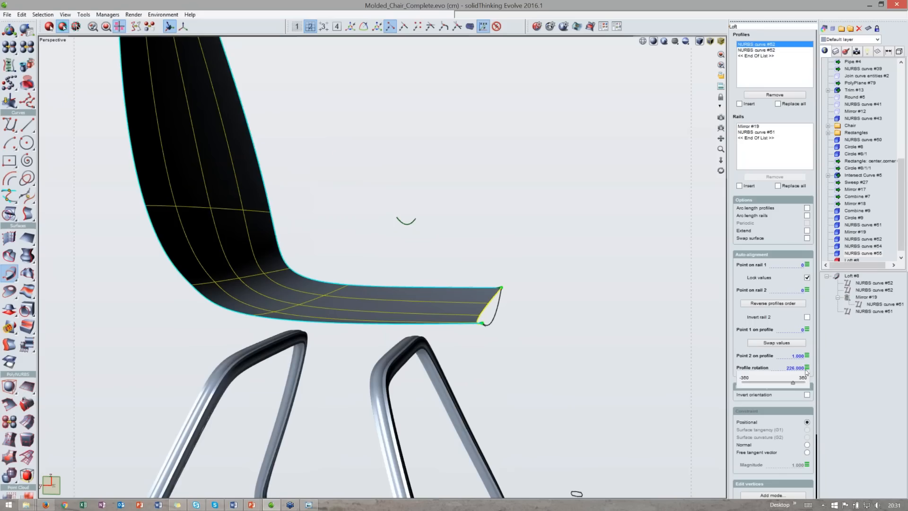
left_click(807, 356)
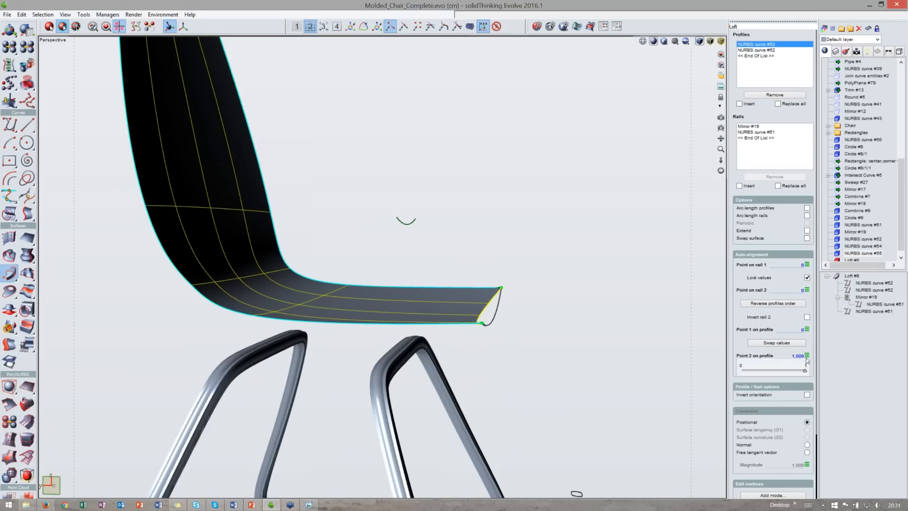
left_click(834, 376)
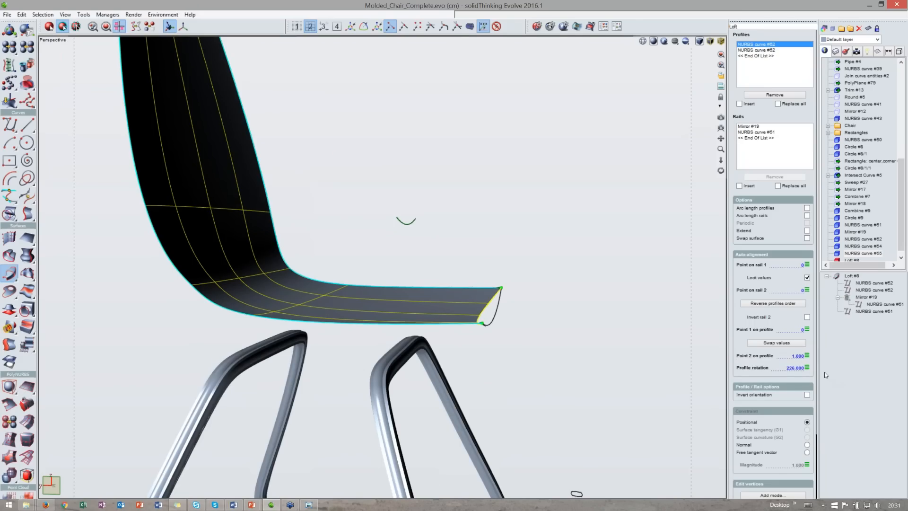
left_click(400, 223)
scroll(398, 228, "down", 3)
middle_click_drag(397, 228, 340, 260)
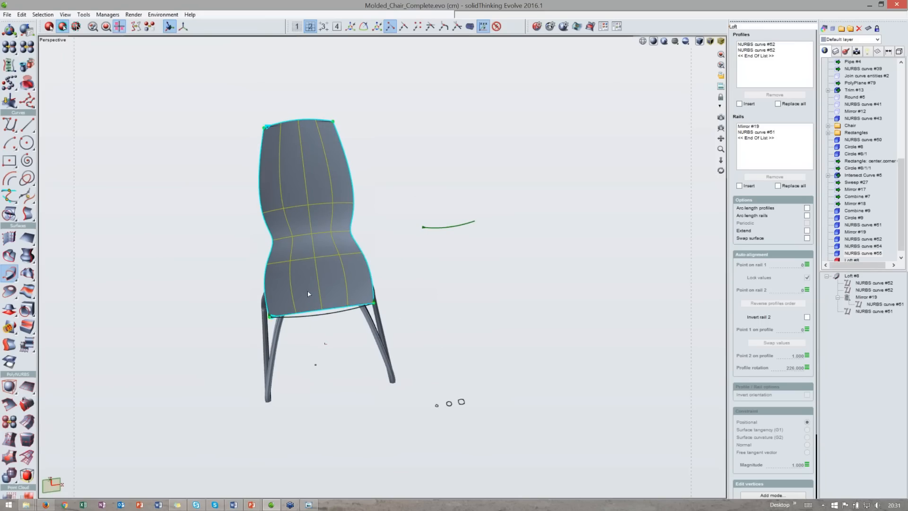
middle_click_drag(310, 296, 417, 303)
left_click(356, 312)
scroll(353, 318, "up", 5)
left_click(808, 367)
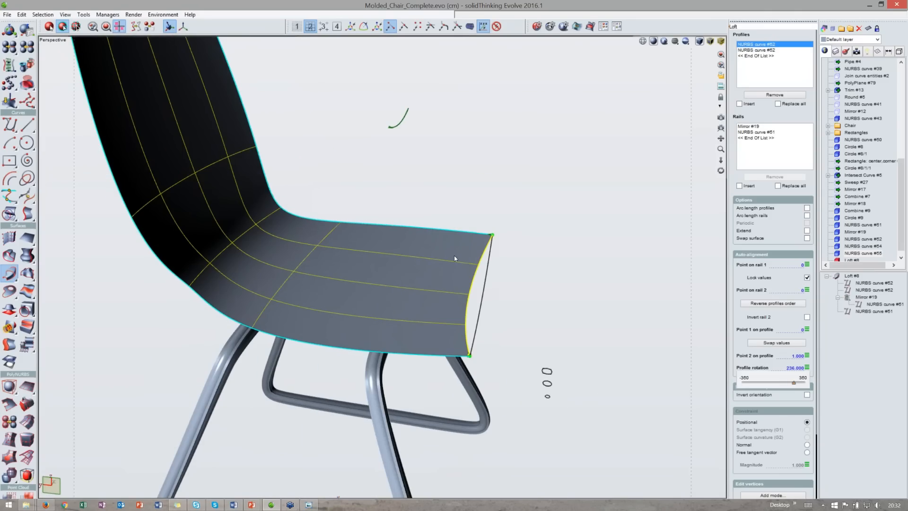
left_click_drag(794, 382, 783, 382)
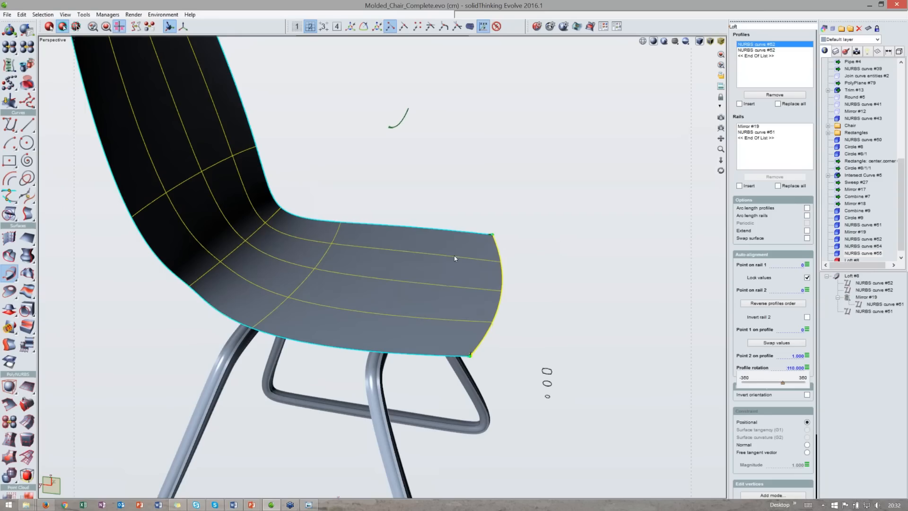
- Set the loft's profile rotation to 145
middle_click_drag(555, 335, 568, 274)
left_click(808, 368)
mouse_move(788, 382)
left_mouse_down()
mouse_move(774, 382)
mouse_move(785, 382)
left_mouse_up()
- Orbit around the lofted seat shell to inspect it, and undo the loft
middle_click_drag(563, 284, 483, 322)
scroll(425, 227, "down", 3)
middle_click_drag(397, 119, 350, 158)
key("space")
mouse_move(275, 255)
middle_mouse_down()
mouse_move(493, 389)
mouse_move(502, 382)
middle_mouse_up()
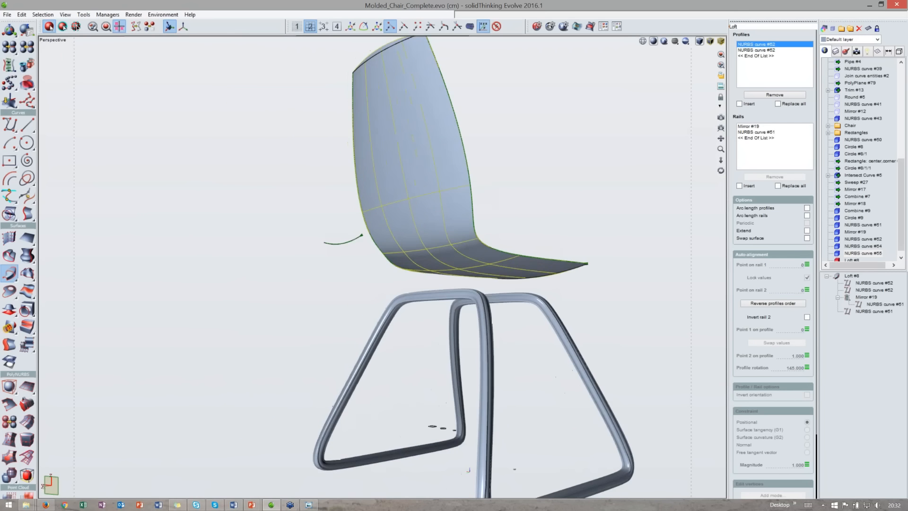
middle_click_drag(332, 272, 506, 225)
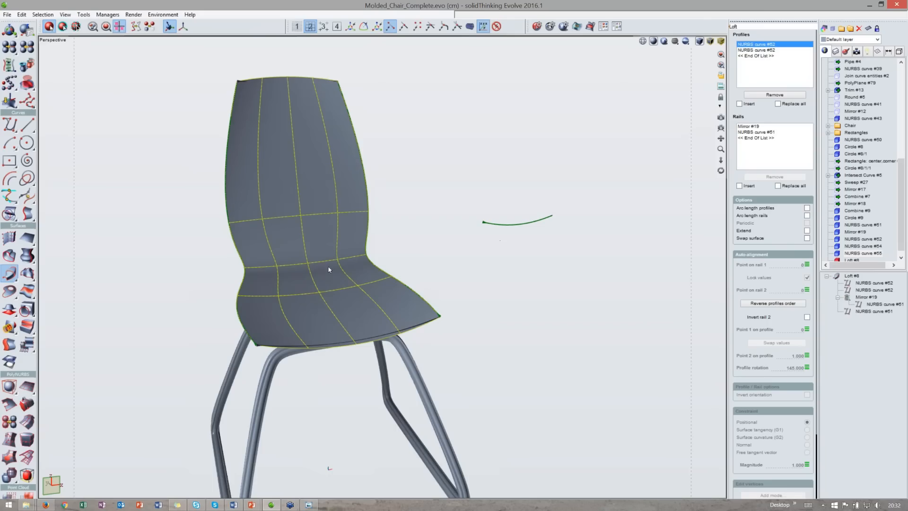
middle_click_drag(303, 296, 329, 279)
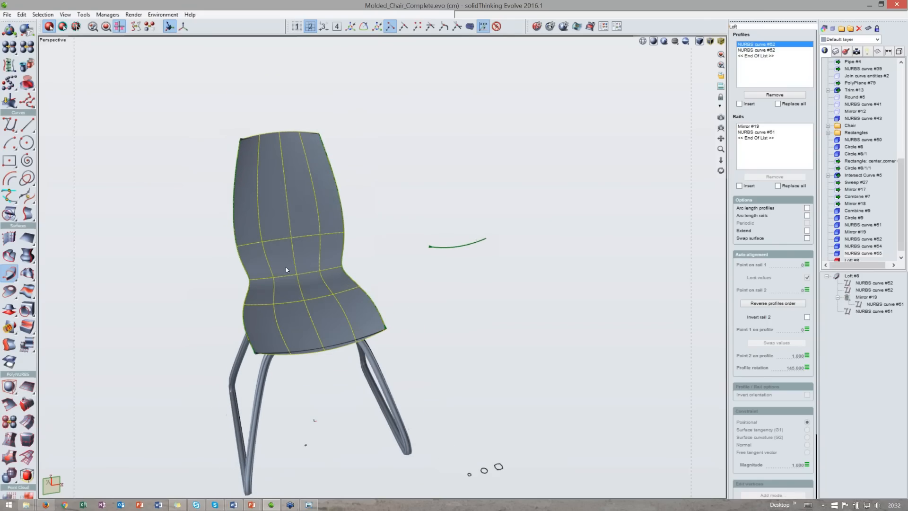
middle_click_drag(423, 234, 333, 299)
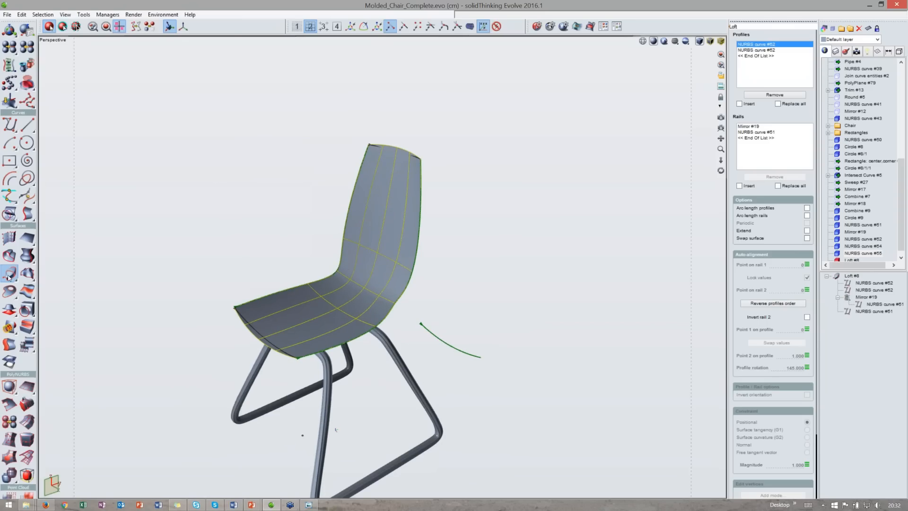
middle_click_drag(214, 272, 349, 309)
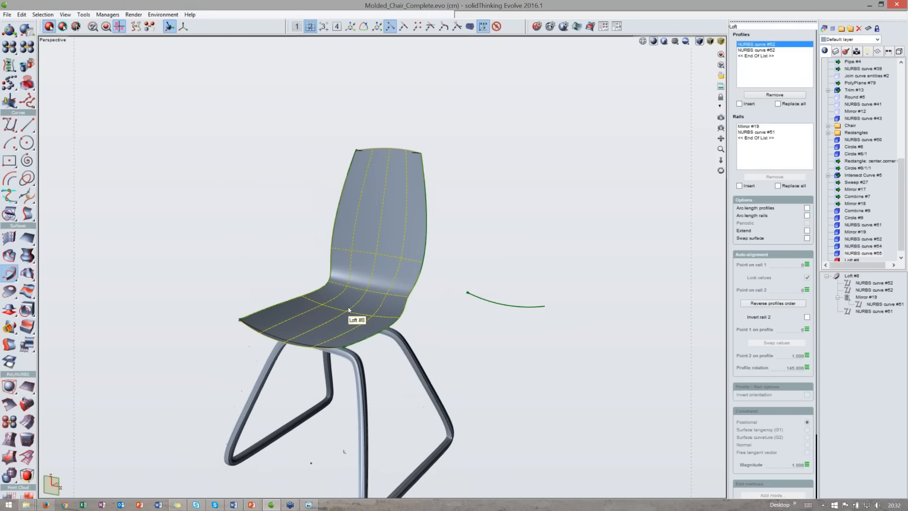
key("ctrl+z")
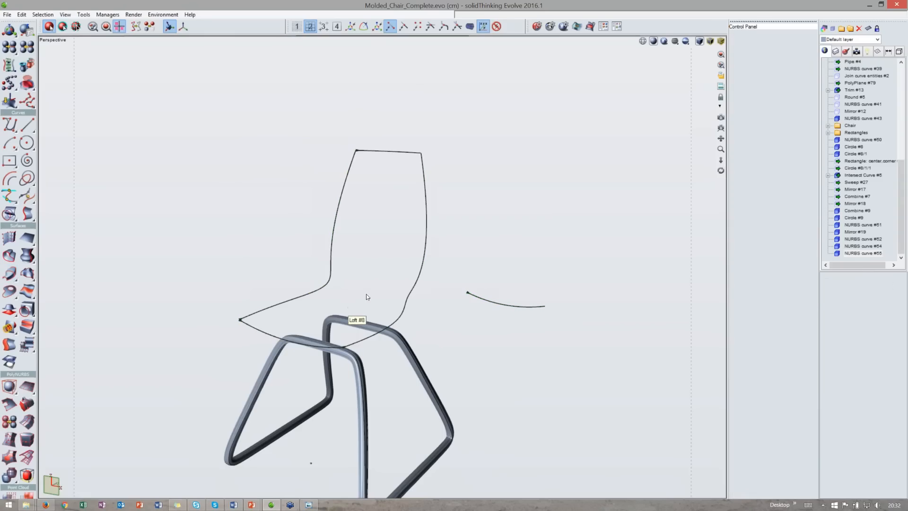
- Create a PolyPlane about 50 by 45 cm in the top view spanning the leg frame
double_click(353, 41)
scroll(211, 130, "down", 2)
scroll(211, 130, "down", 1)
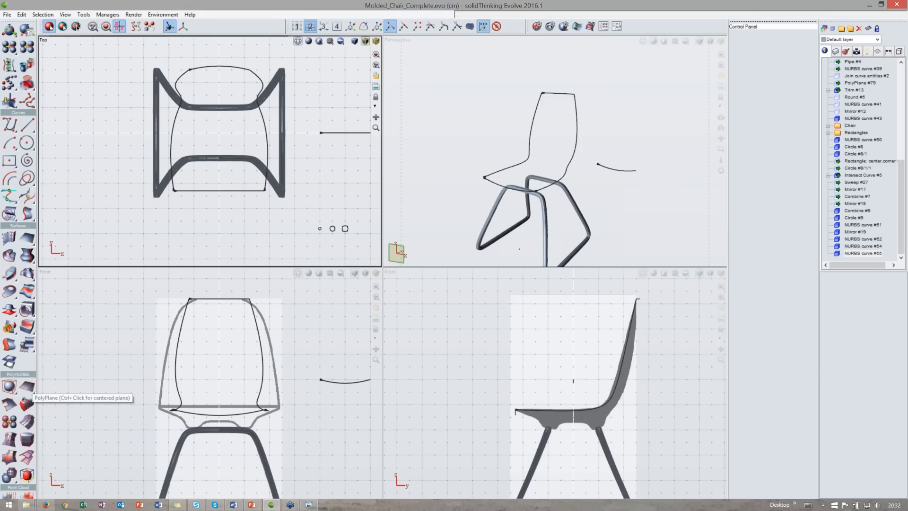
left_click_drag(18, 374, 18, 317)
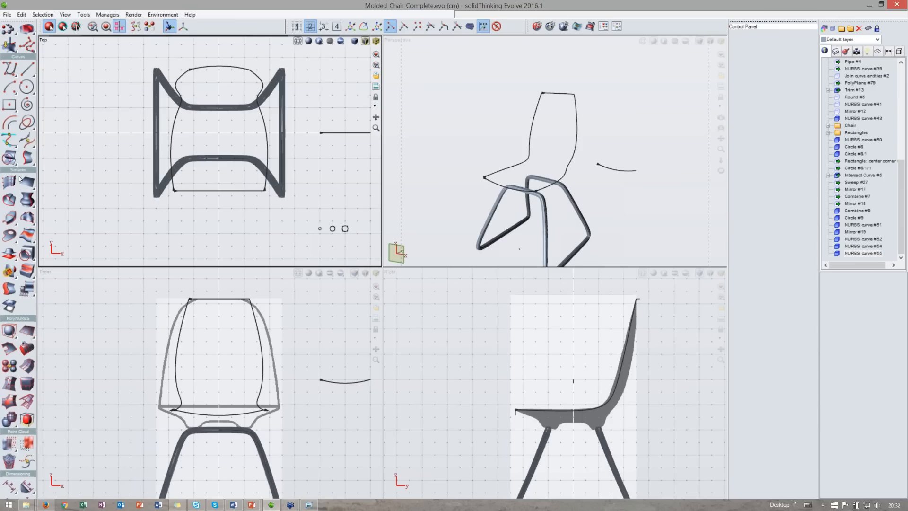
scroll(25, 231, "down", 1)
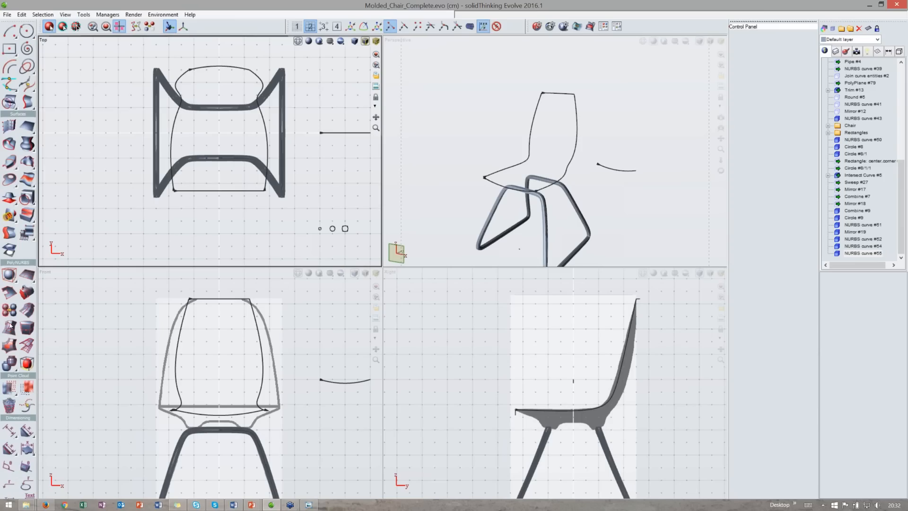
left_click(27, 274)
middle_click_drag(219, 132, 218, 152)
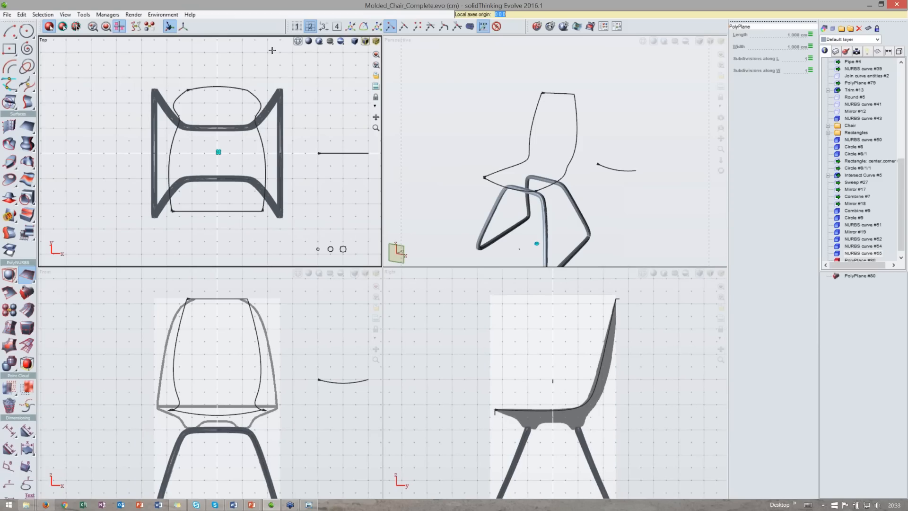
left_click(323, 27)
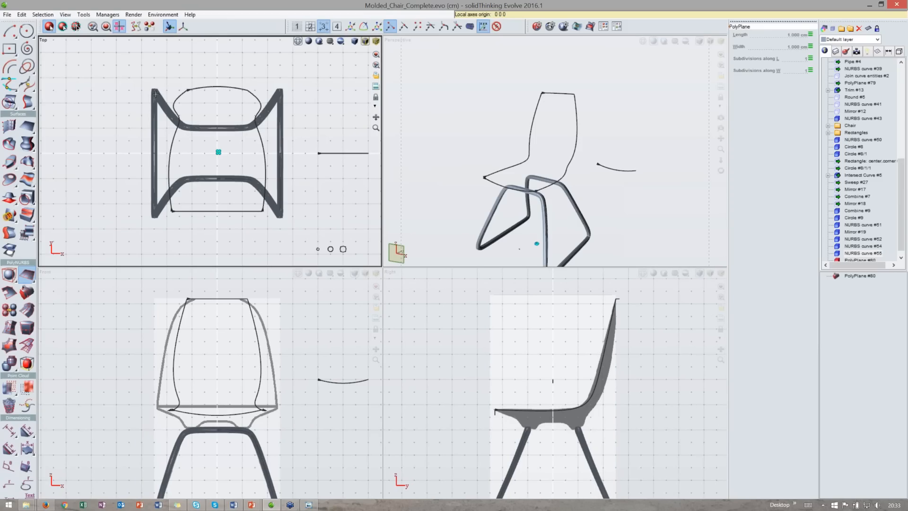
scroll(155, 94, "up", 1)
left_click(158, 108)
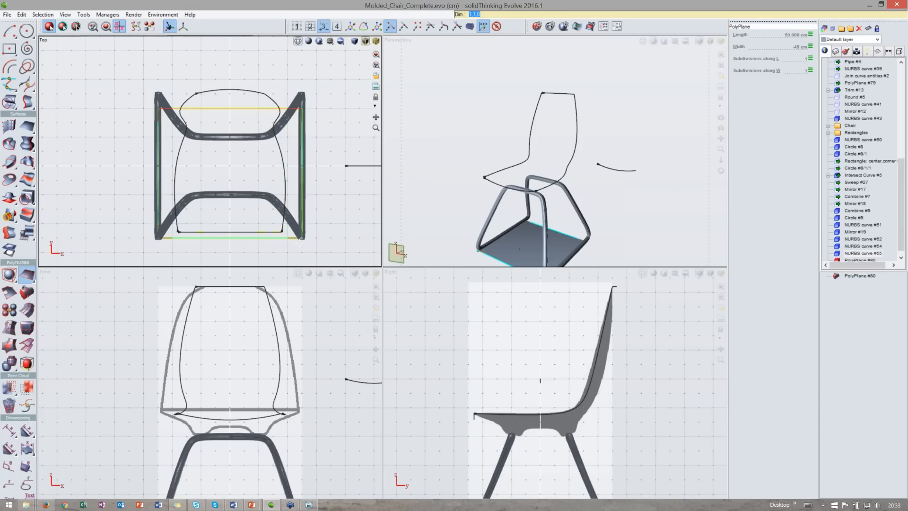
left_click(300, 239)
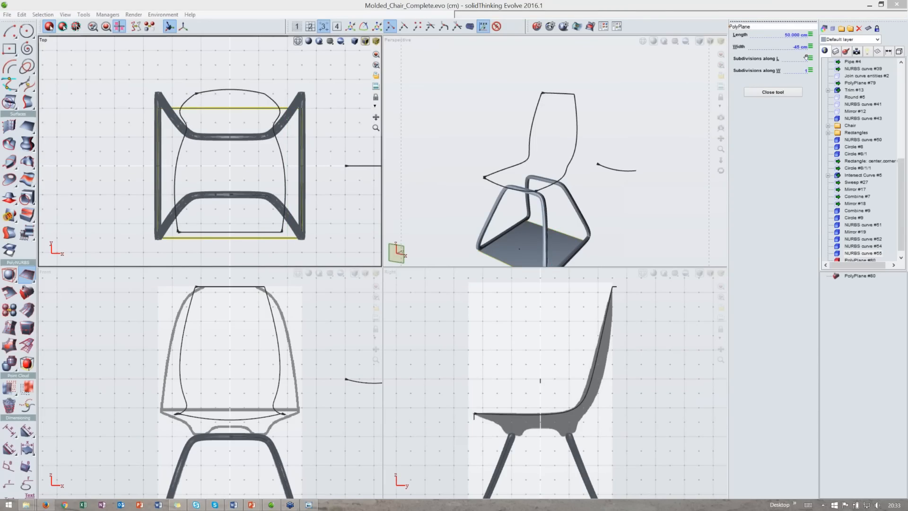
- Set the PolyPlane's subdivisions to 3 in both directions and close the tool
middle_click_drag(625, 186, 651, 135)
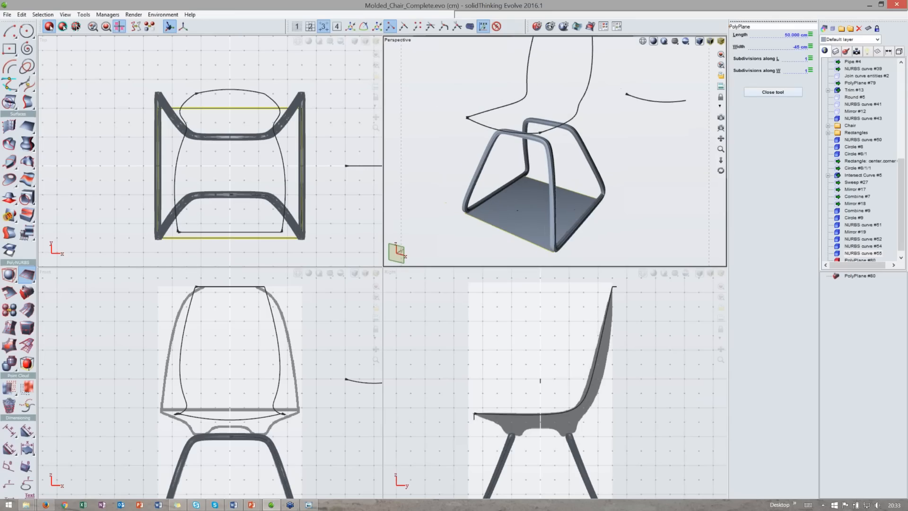
double_click(494, 41)
middle_click_drag(430, 309, 508, 313)
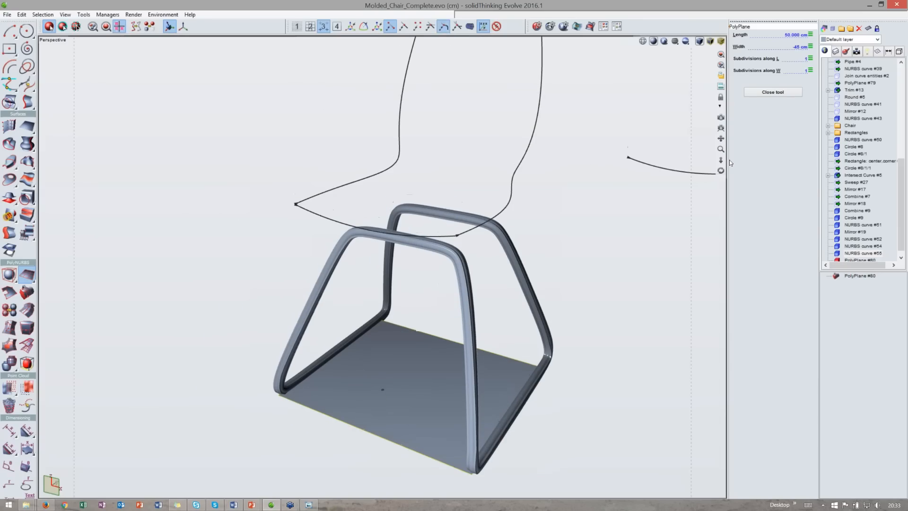
left_click(805, 57)
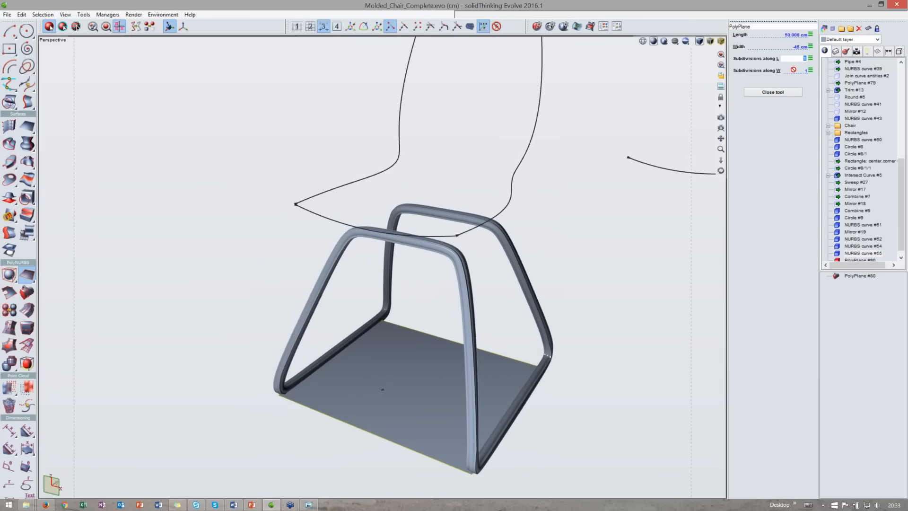
type("3")
key("Tab")
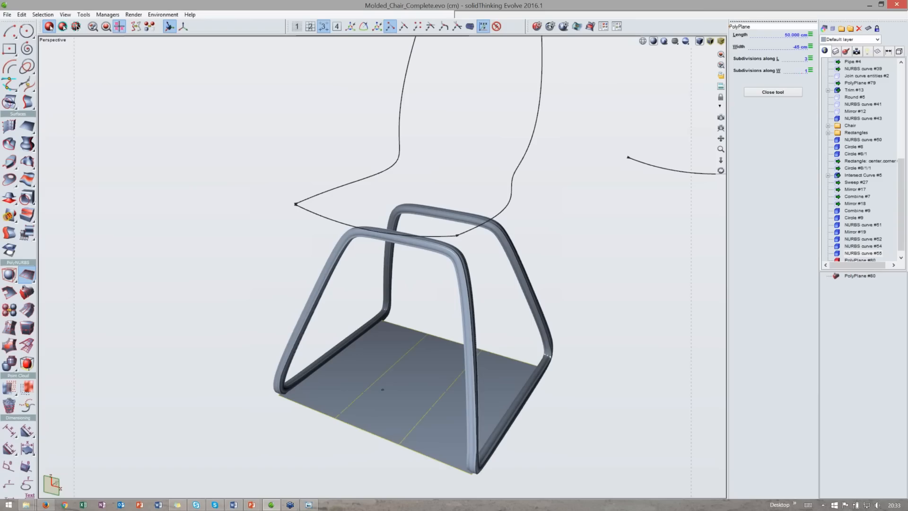
type("3")
key("Return")
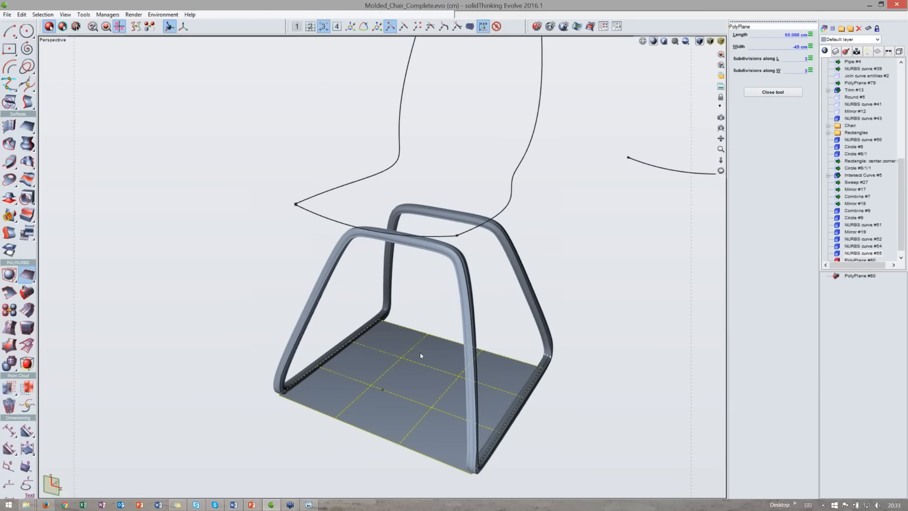
middle_click_drag(425, 310, 432, 332)
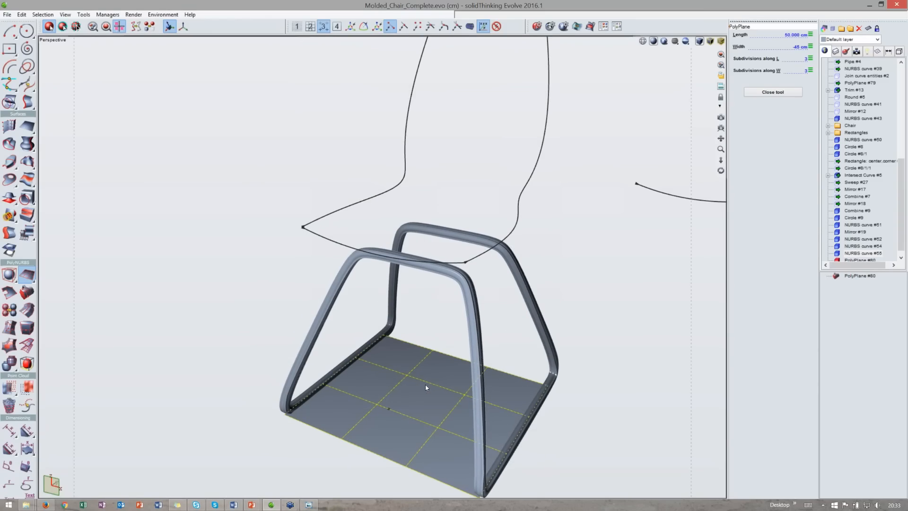
middle_click_drag(427, 387, 414, 384)
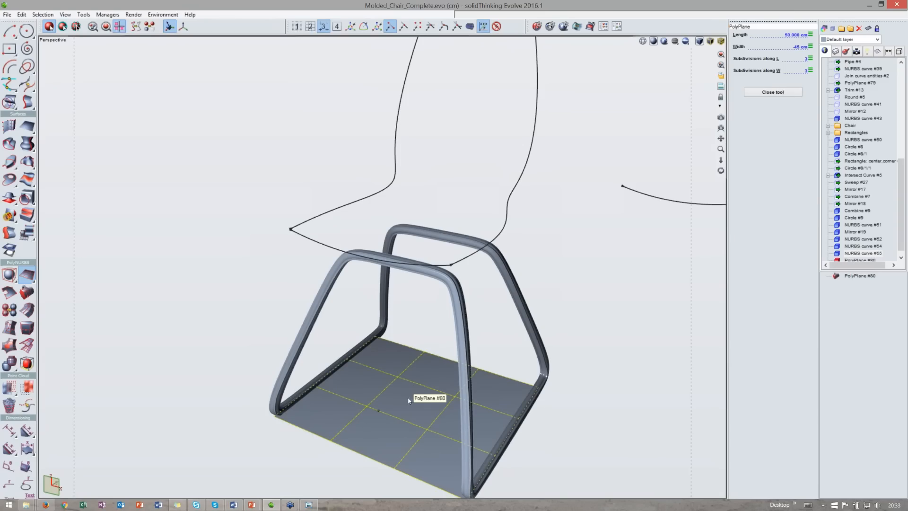
mouse_move(396, 413)
middle_mouse_down()
mouse_move(399, 404)
mouse_move(391, 418)
middle_mouse_up()
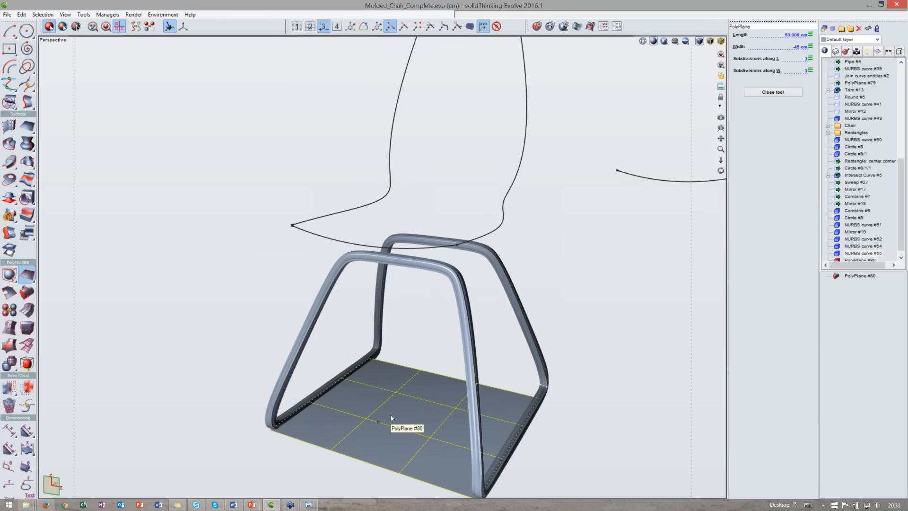
scroll(391, 415, "down", 2)
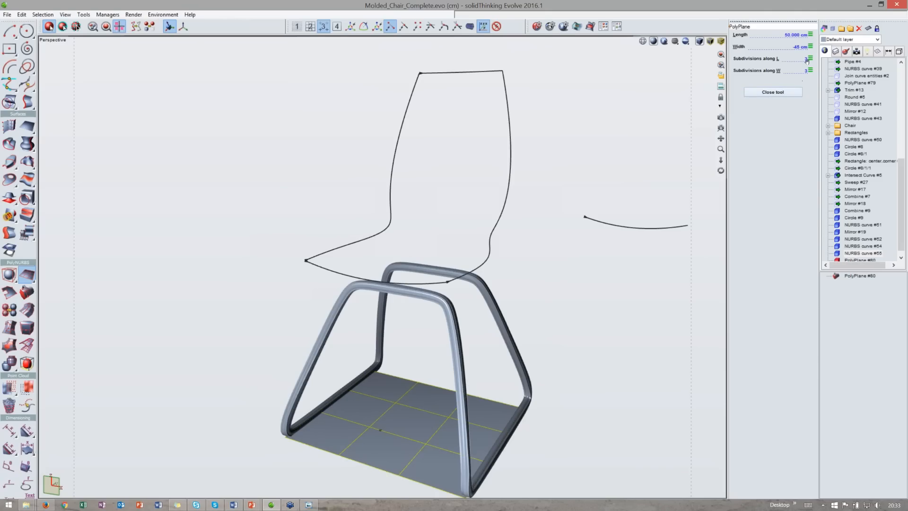
left_click(773, 92)
- Move the PolyPlane up to seat height and open it for PolyNURBS editing
key("t")
left_click_drag(411, 389, 424, 213)
middle_click_drag(427, 210, 429, 248)
double_click(429, 248)
middle_click_drag(388, 218, 410, 237)
left_click(412, 238)
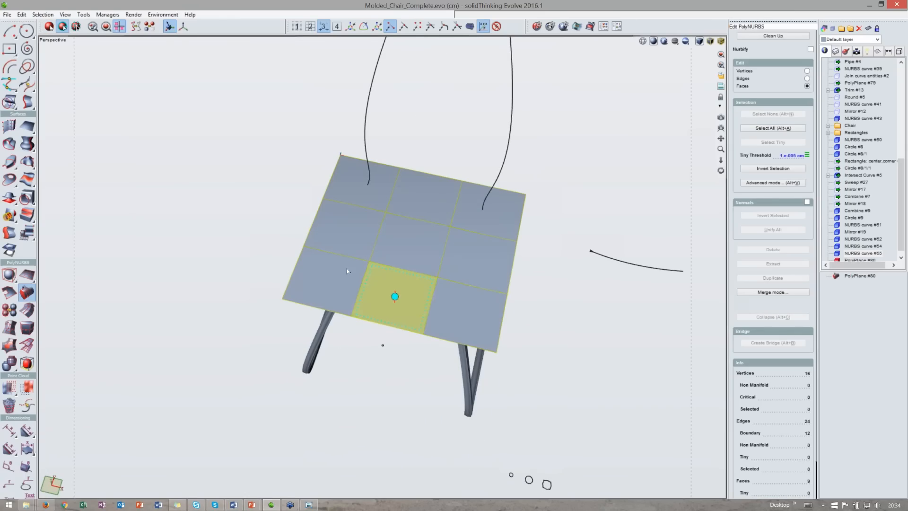
- Switch the PolyNURBS editing to vertex mode
left_click(807, 78)
left_click(807, 71)
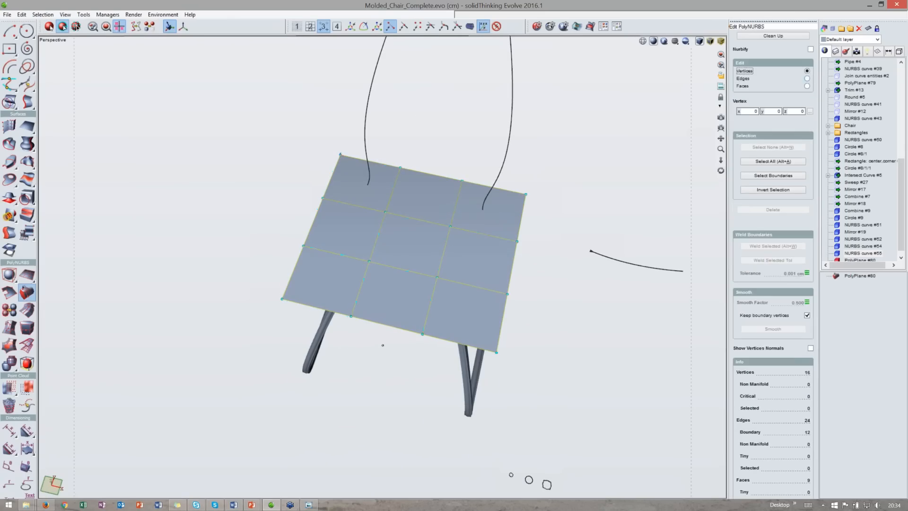
middle_click_drag(455, 203, 408, 166)
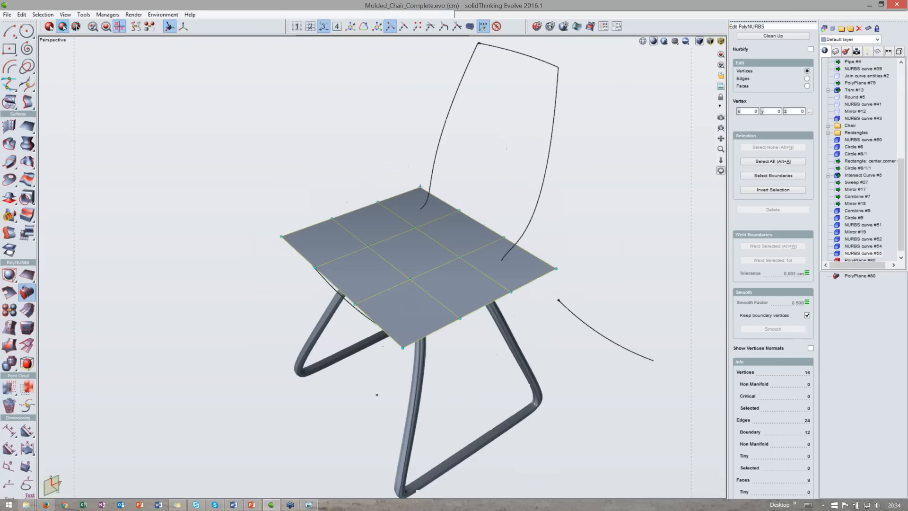
- In face mode, select the two middle seat faces and move them down to form a dip in the seat
left_click(807, 85)
left_click(412, 250)
left_click(457, 234, "shift")
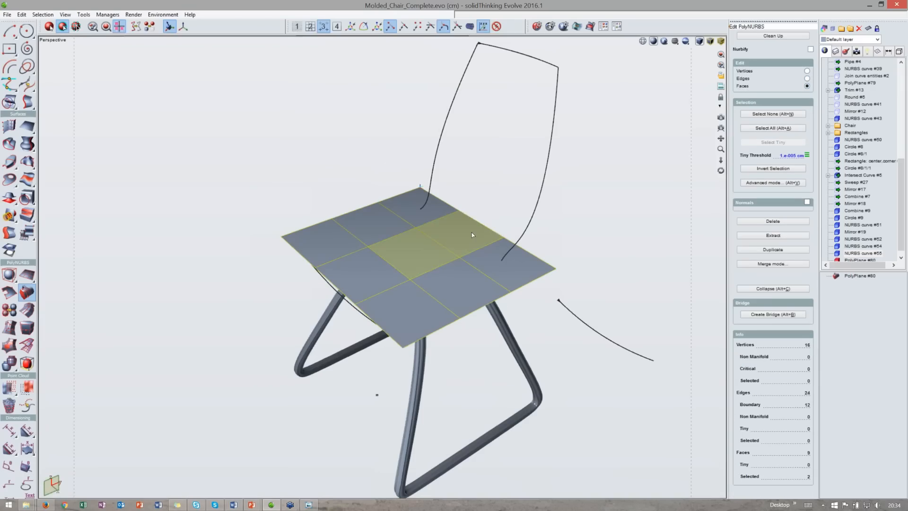
middle_click_drag(509, 214, 439, 200)
key("t")
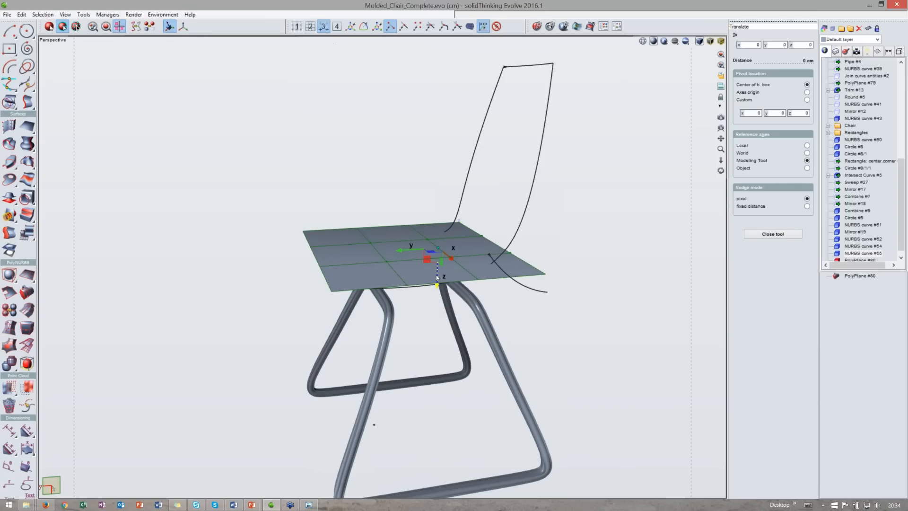
left_click_drag(436, 277, 437, 298)
middle_click_drag(443, 293, 369, 430)
key("space")
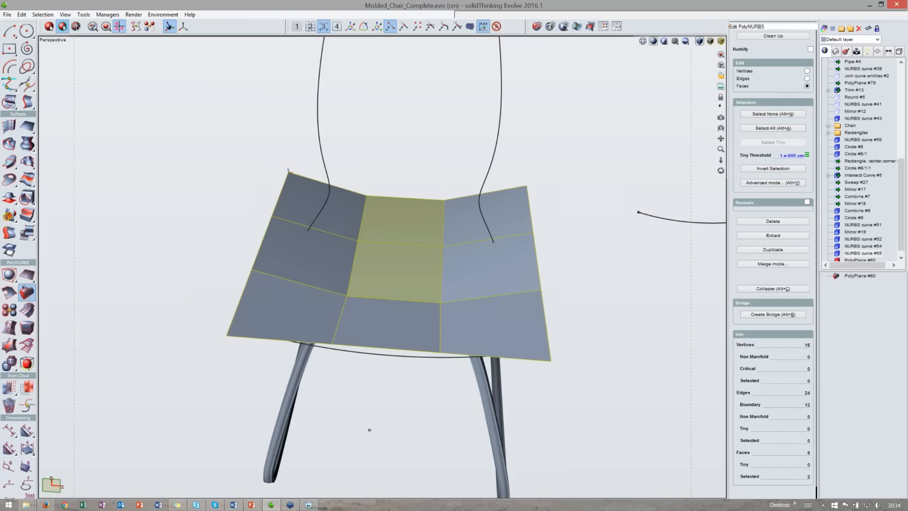
- Toggle the NURBify smooth preview on and off to check the seat's shape
left_click_drag(720, 118, 722, 122)
left_click(810, 49)
left_click_drag(721, 171, 719, 194)
middle_click_drag(374, 270, 487, 241)
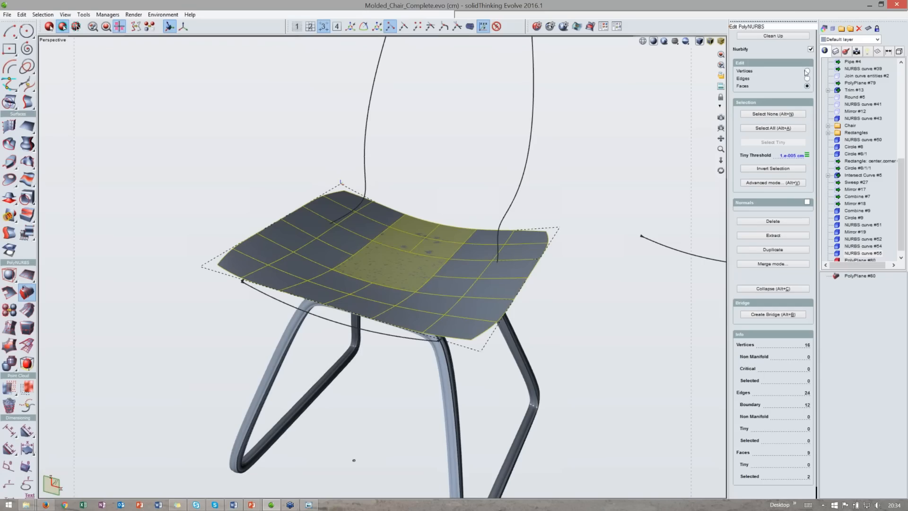
left_click(810, 49)
- Duplicate the seat PolyPlane and move the copy up about 32.5 cm
middle_click_drag(520, 284, 417, 327)
left_click(399, 337, "ctrl")
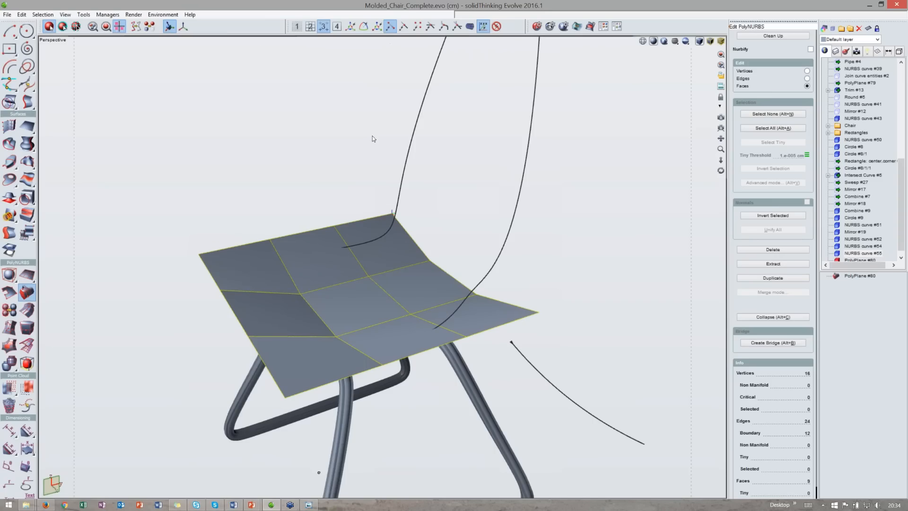
key("ctrl+c")
key("ctrl+v")
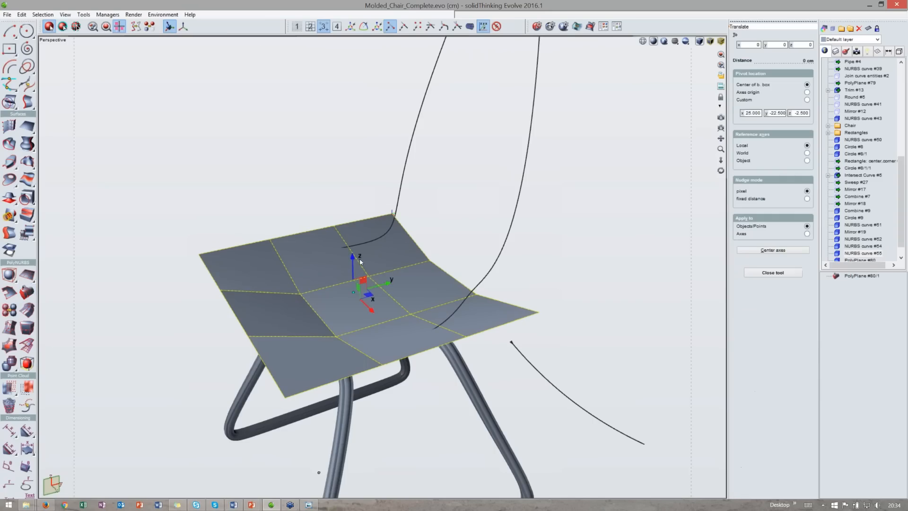
scroll(359, 261, "down", 3)
left_click_drag(351, 245, 349, 140)
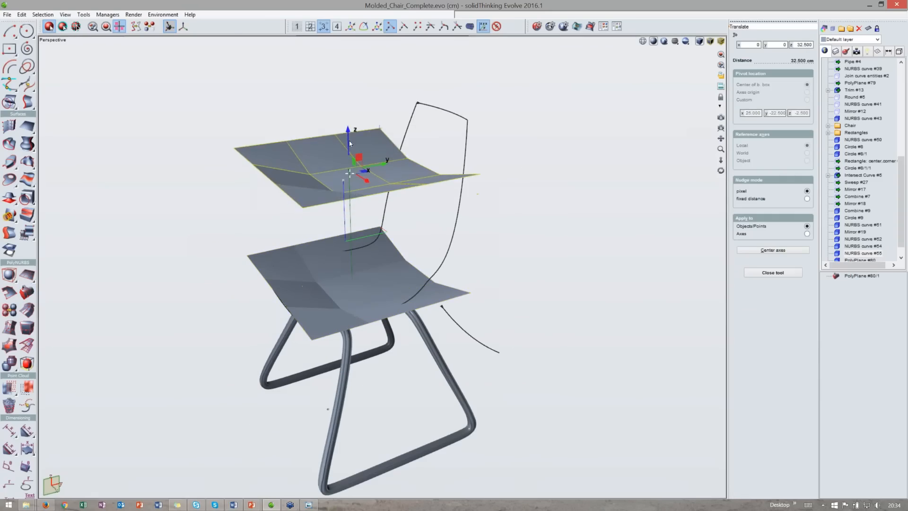
middle_click_drag(413, 170, 387, 152)
- Rotate the copied plane to stand it upright, setting the angle to 270 degrees
key("r")
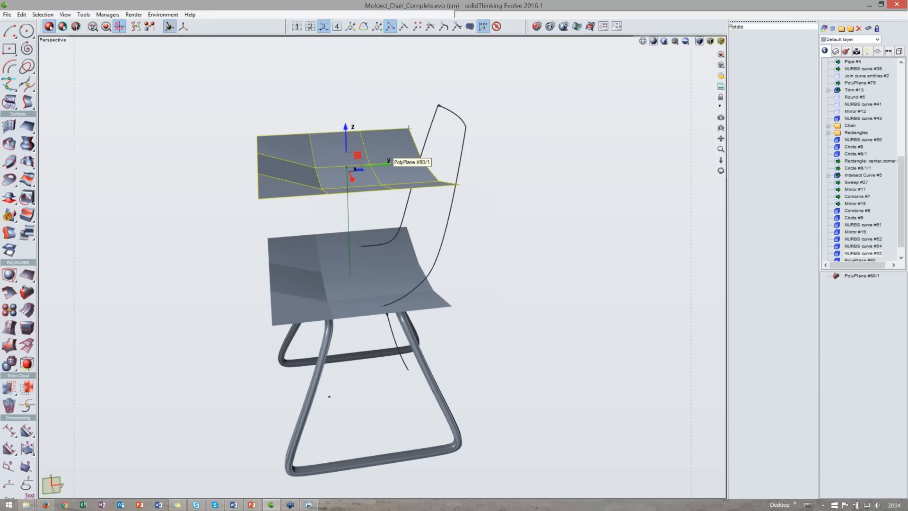
left_click_drag(385, 143, 390, 221)
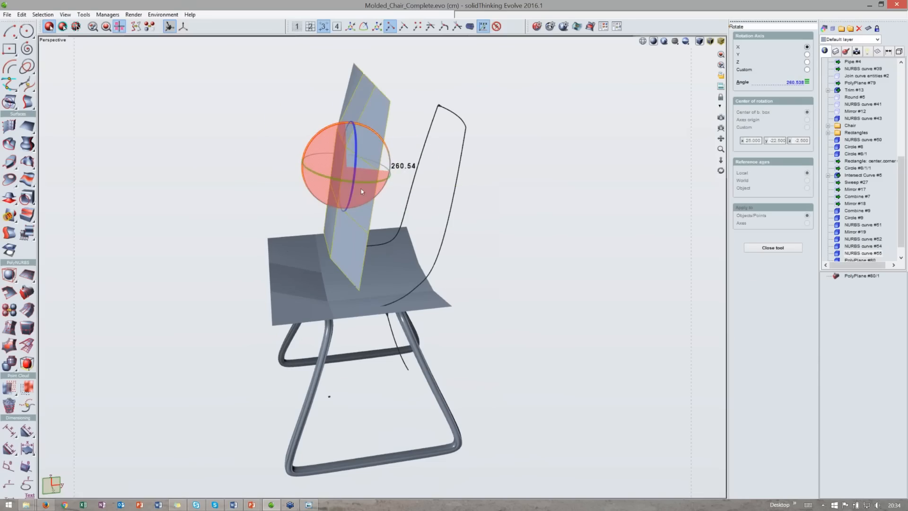
middle_click_drag(355, 178, 381, 195)
left_click_drag(382, 200, 215, 108)
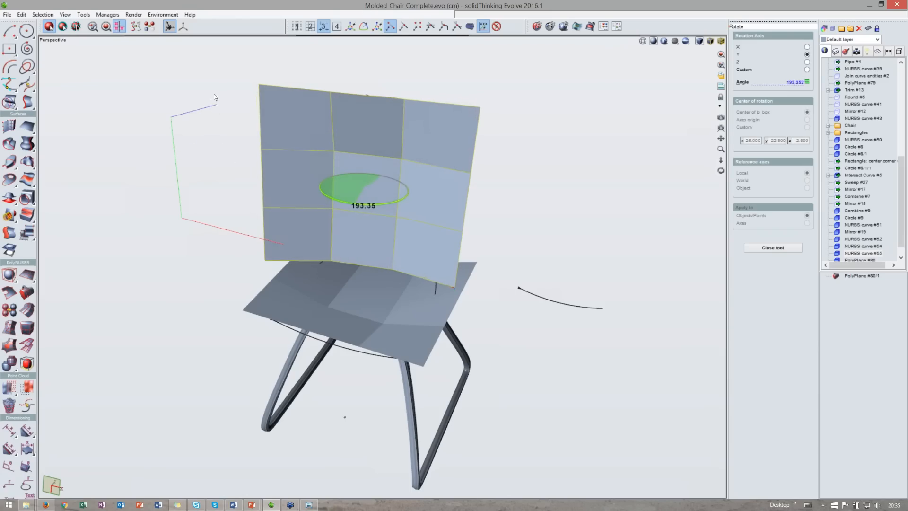
left_click(796, 82)
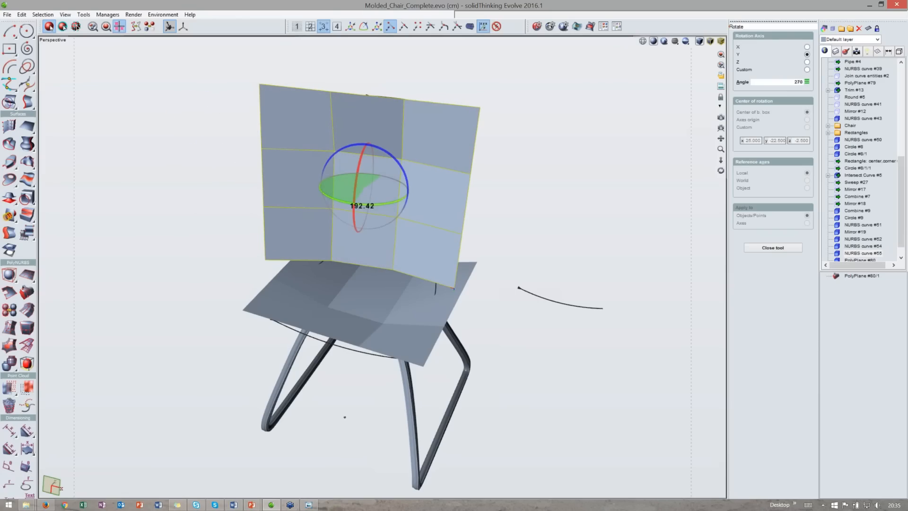
key("Return")
- Rotate the upright copy a further 180 degrees so it faces the seat as the backrest
middle_click_drag(416, 136, 410, 208)
left_click_drag(398, 273, 277, 289)
left_click(772, 85)
type("180")
key("Return")
middle_click_drag(454, 176, 359, 152)
scroll(359, 152, "up", 3)
key("space")
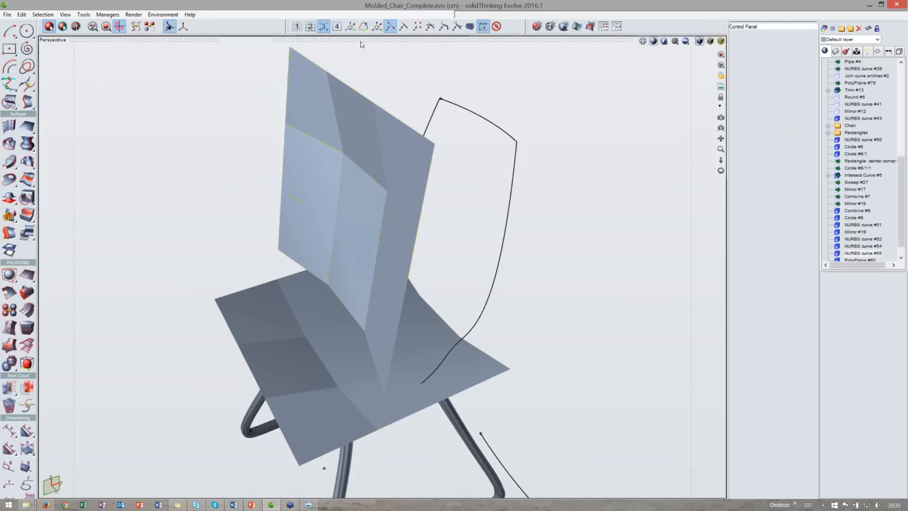
- In the side view, move the backrest plane back and down onto the backrest profile curve
double_click(360, 42)
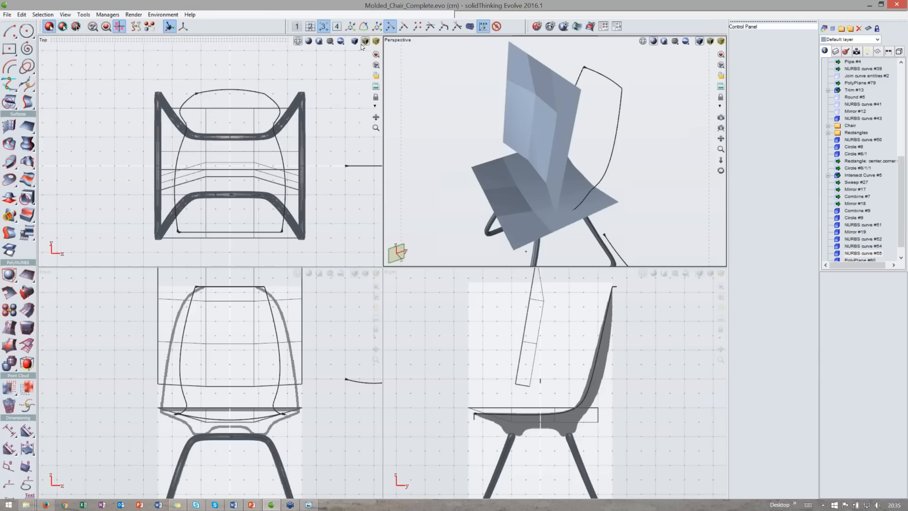
double_click(526, 320)
double_click(509, 272)
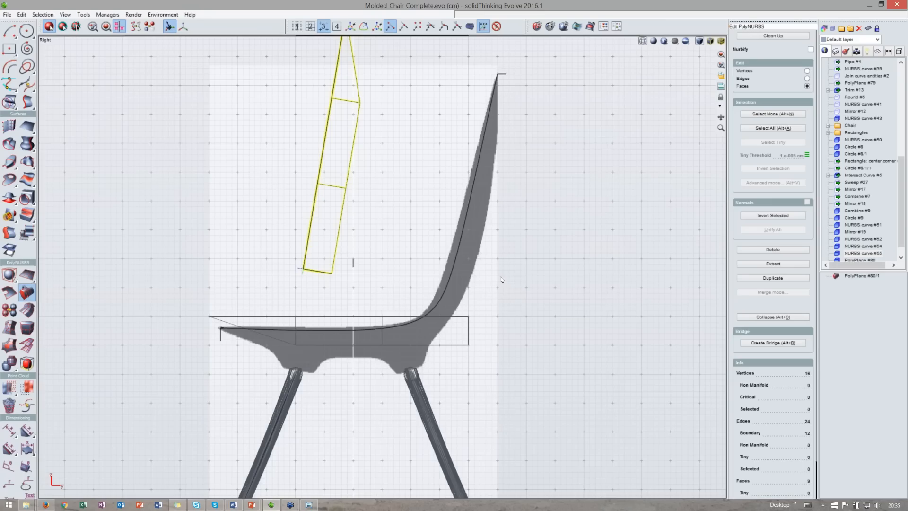
middle_click_drag(501, 277, 493, 321)
key("t")
left_click_drag(293, 180, 480, 212)
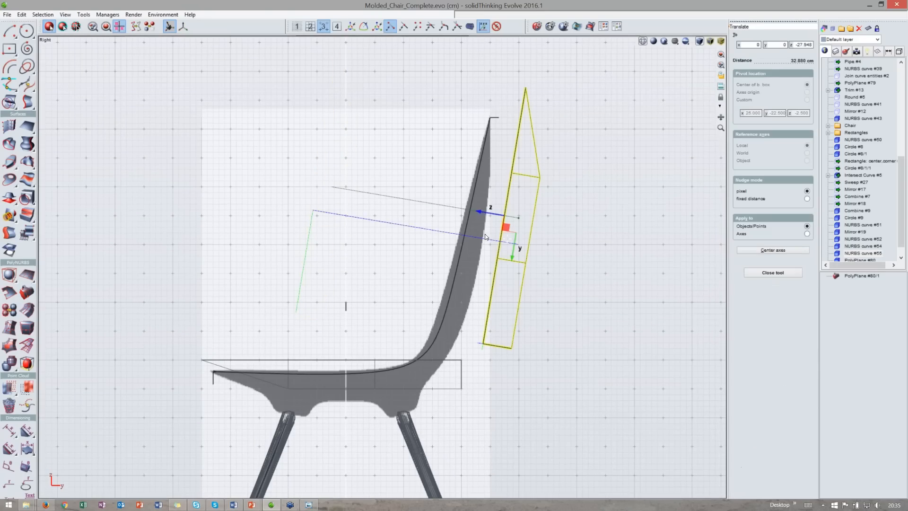
- In the perspective view, shift the backrest plane about 5 cm along Y to centre it
double_click(518, 43)
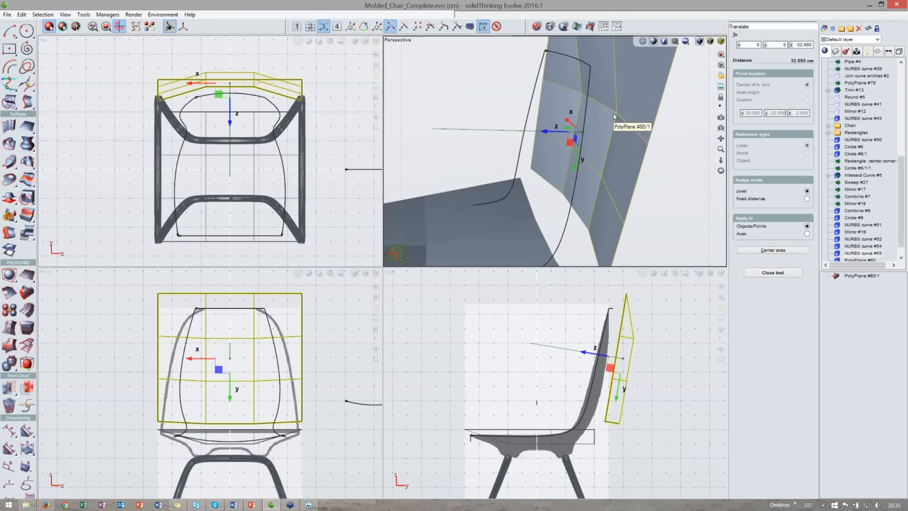
double_click(525, 38)
left_click_drag(721, 170, 485, 202)
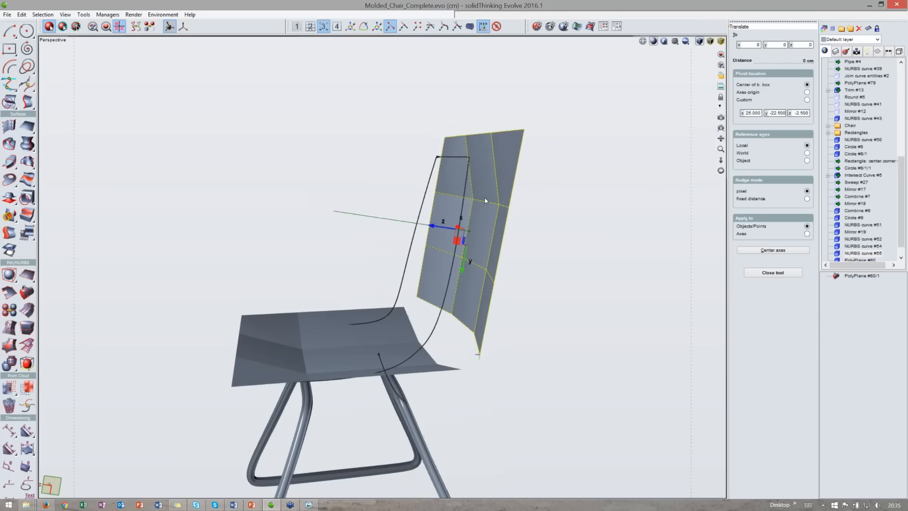
left_click_drag(466, 251, 476, 235)
middle_click_drag(516, 232, 491, 247)
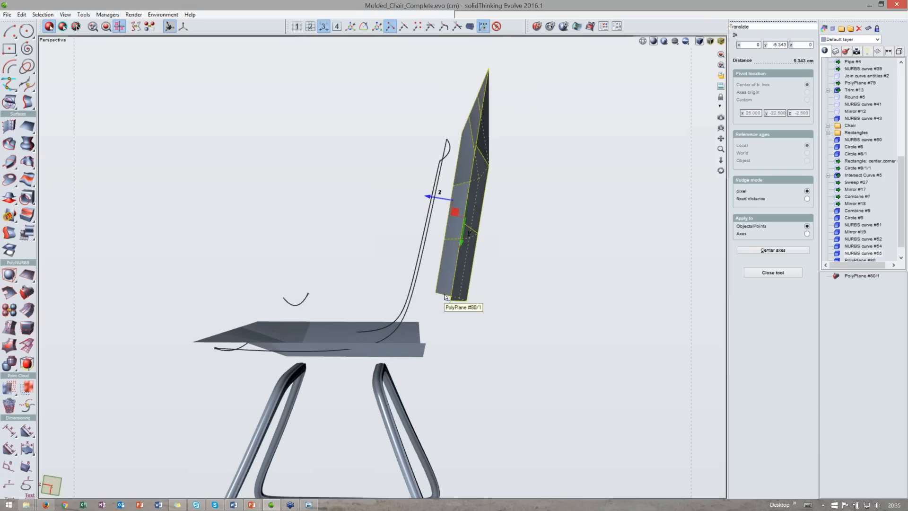
middle_click_drag(385, 249, 448, 167)
key("space")
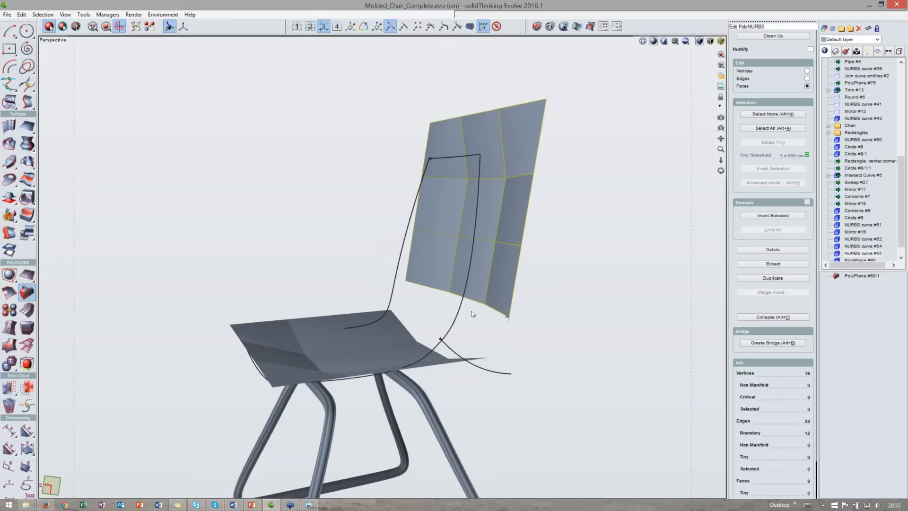
- Combine the seat and backrest PolyPlanes into a single PolyNURBS object
key("space")
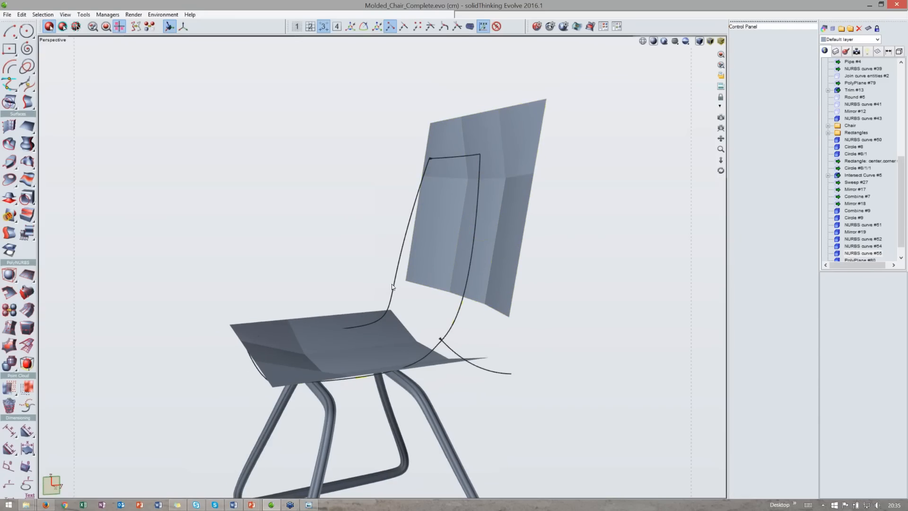
left_click(394, 285)
mouse_move(340, 275)
middle_mouse_down()
mouse_move(454, 272)
mouse_move(347, 279)
middle_mouse_up()
key("space")
left_click(510, 291)
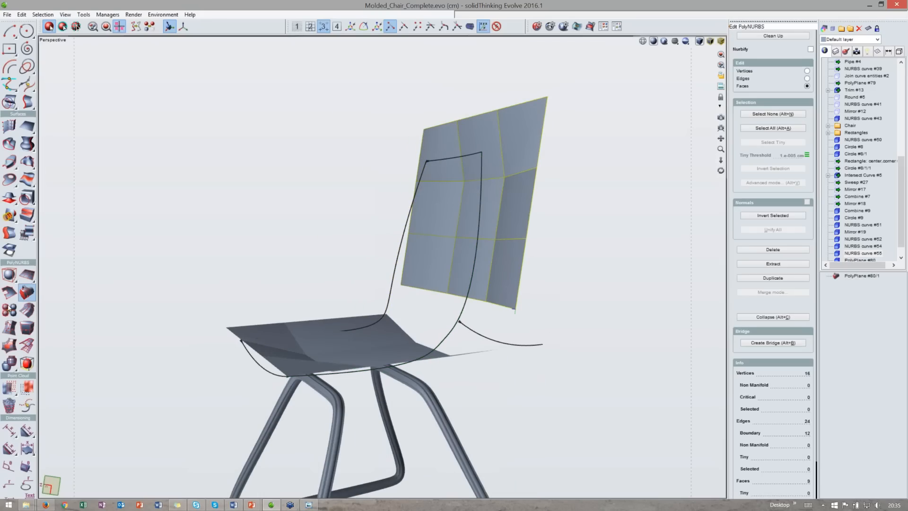
left_click(9, 309)
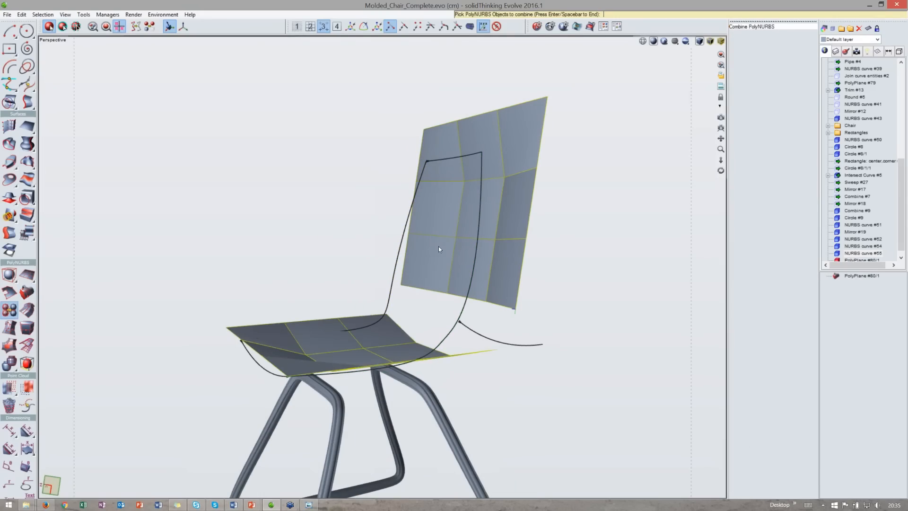
key("space")
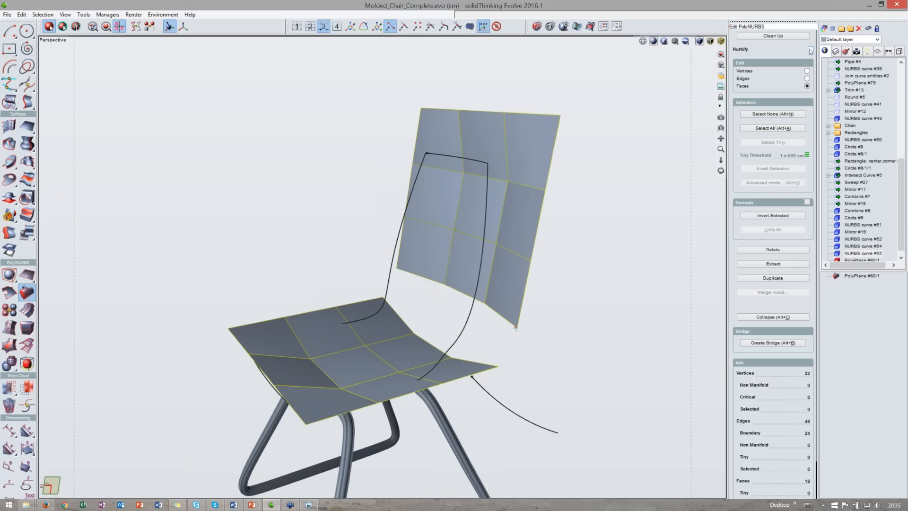
- With NURBify on, select the facing seat and backrest boundary edges and bridge them together
left_click(810, 50)
left_click_drag(721, 170, 812, 68)
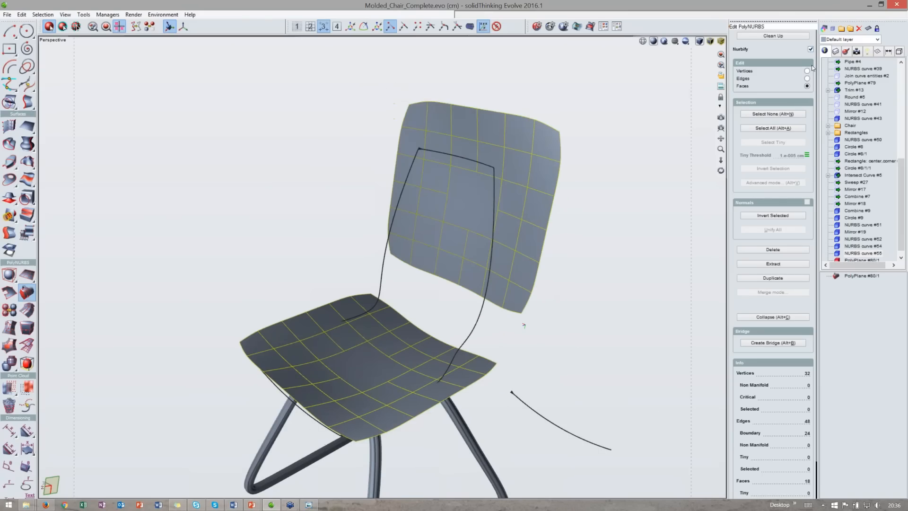
left_click(807, 80)
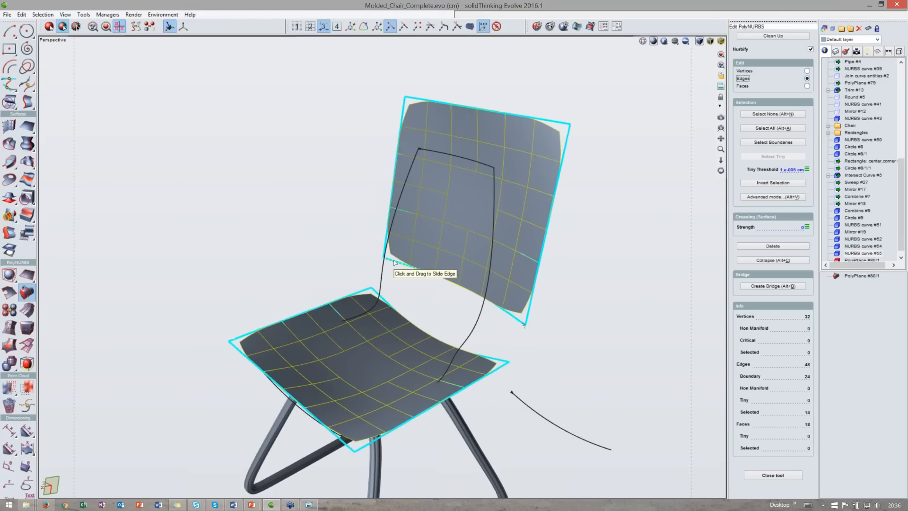
double_click(387, 300, "ctrl")
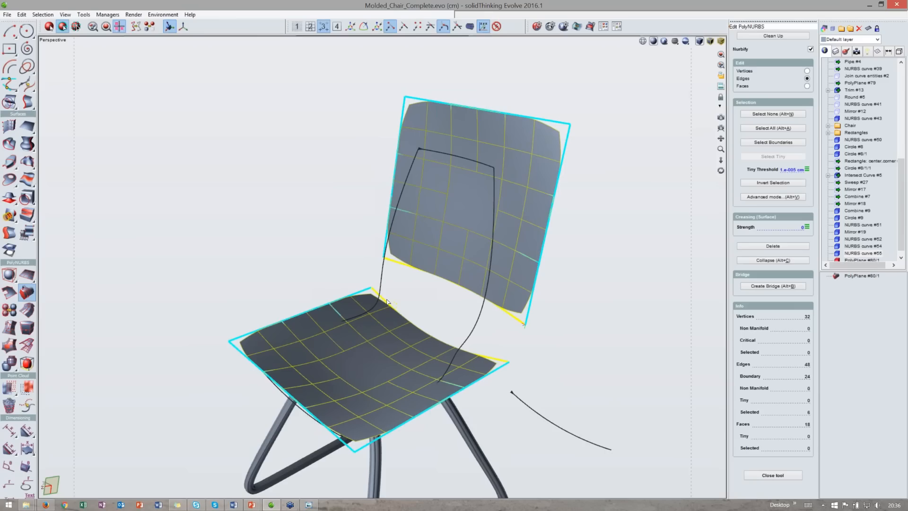
left_click(779, 286)
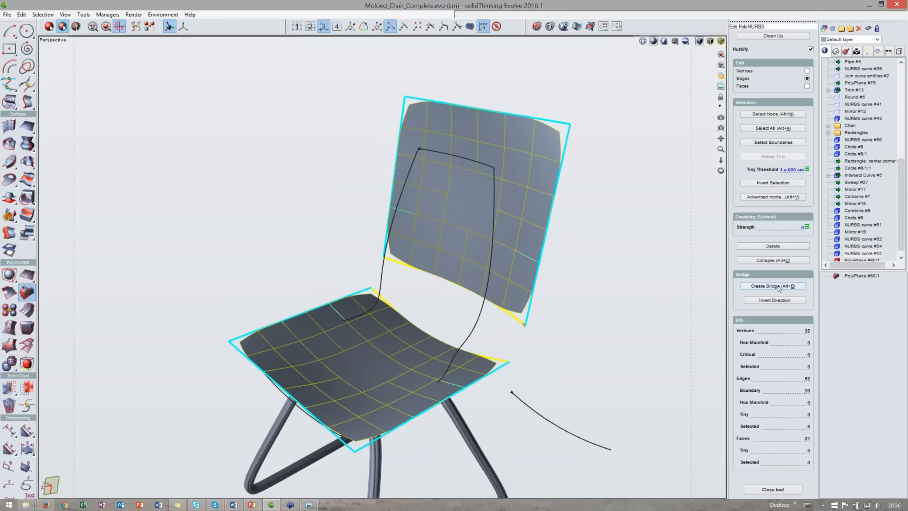
- Clean up the combined PolyNURBS mesh
left_click(794, 34)
right_click_drag(595, 218, 409, 329)
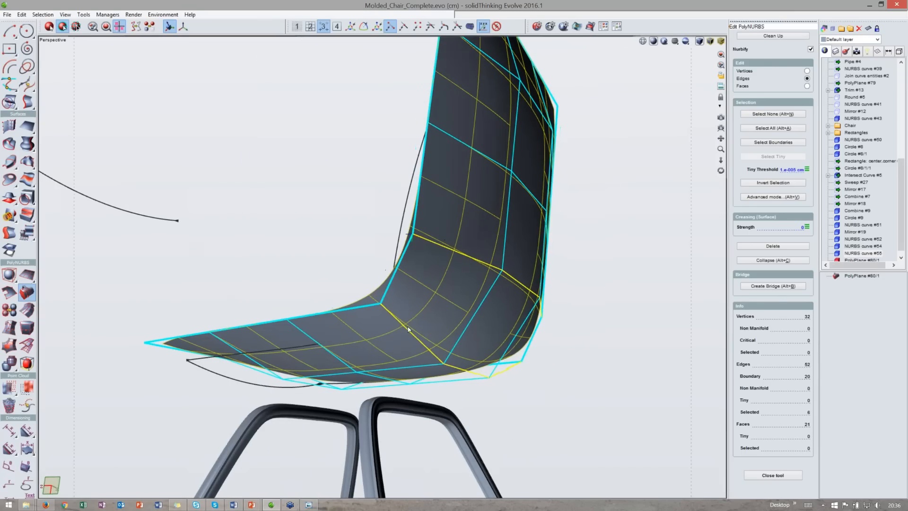
right_click_drag(410, 234, 574, 272)
right_click_drag(574, 272, 577, 364, "shift")
- Try to scale the backrest's top row of vertices
left_click(807, 71)
left_click_drag(211, 132, 582, 185)
key("s")
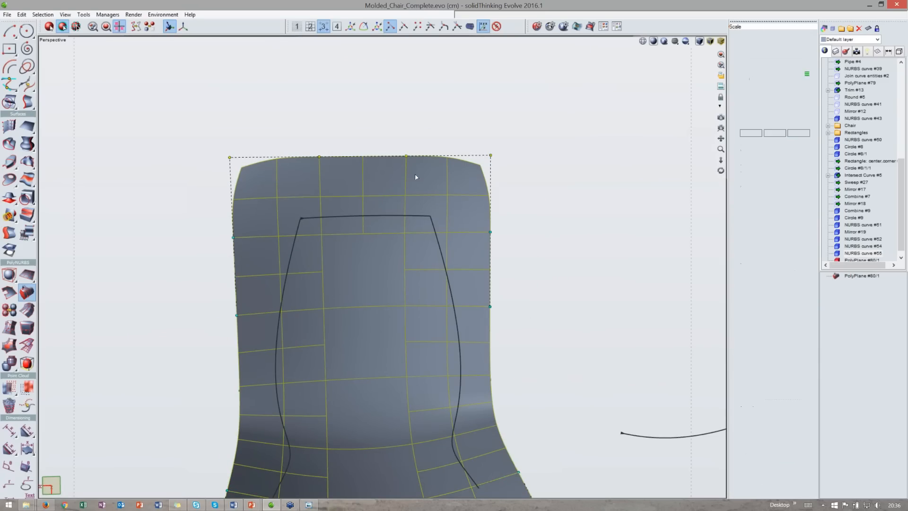
left_click_drag(324, 159, 339, 160)
key("Escape")
- Scale the backrest's upper-middle row of vertices narrower along X
left_click_drag(193, 219, 524, 262)
key("s")
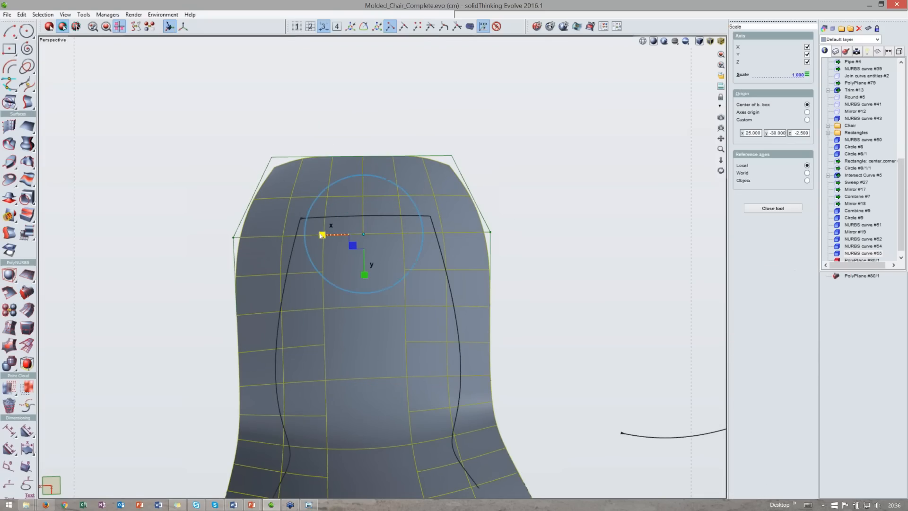
left_click_drag(322, 235, 326, 236)
scroll(326, 236, "down", 4)
middle_click_drag(331, 241, 357, 308)
key("Escape")
- Scale the backrest's lowest row of vertices along X to about 0.8
left_click_drag(467, 429, 246, 405)
key("s")
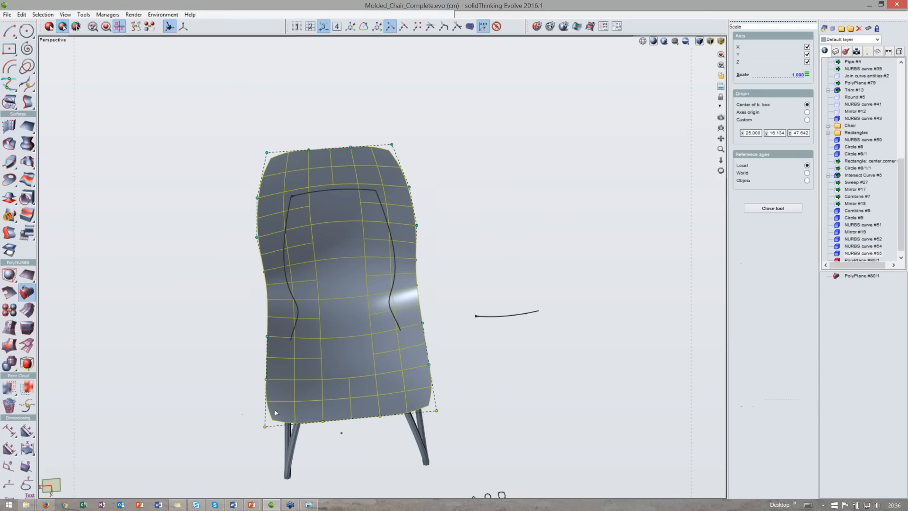
left_click_drag(322, 420, 321, 422)
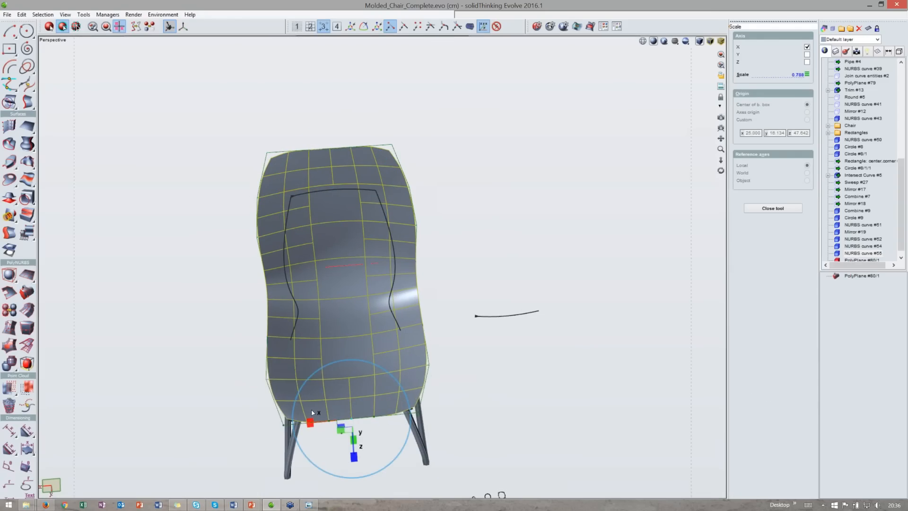
key("Escape")
- Scale the backrest's lower-middle row of vertices along X to about 0.92
middle_click_drag(328, 377, 288, 331)
scroll(256, 350, "up", 3)
left_click_drag(260, 334, 482, 352)
middle_click_drag(482, 352, 475, 353)
left_click_drag(265, 322, 497, 355)
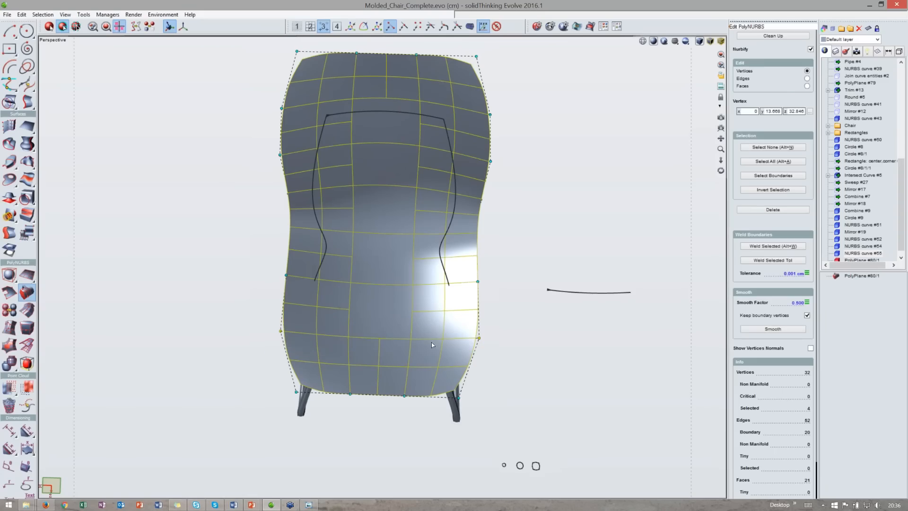
key("s")
left_click_drag(341, 336, 343, 336)
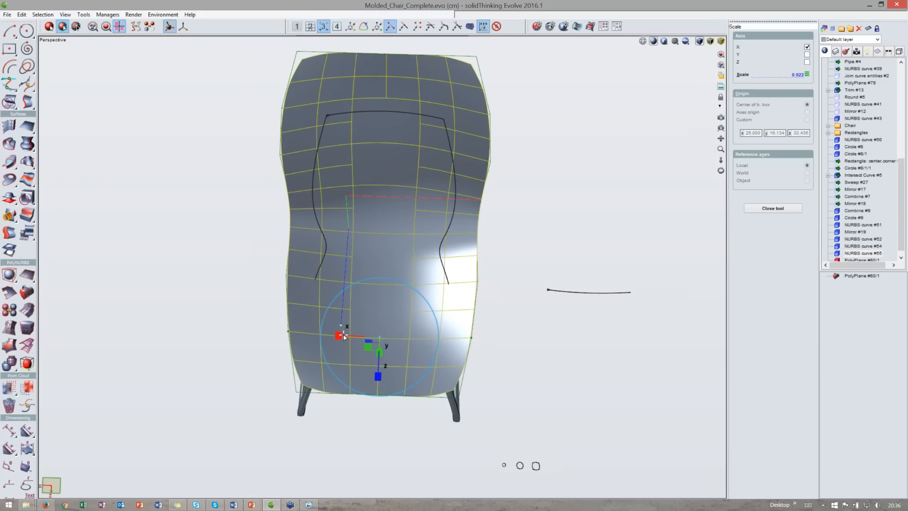
middle_click_drag(383, 274, 387, 316)
key("Escape")
- Orbit around to inspect the combined seat and backrest shell
middle_click_drag(374, 428, 267, 419)
key("space")
middle_click_drag(474, 263, 437, 208)
middle_click_drag(558, 196, 566, 242)
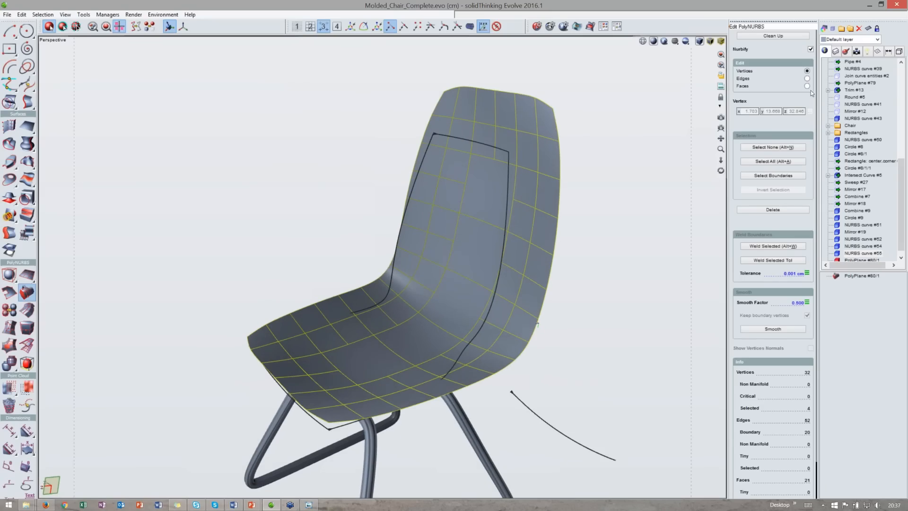
- Select all faces of the PolyNURBS shell and extrude them along their normals by 1 to give it thickness
left_click(806, 87)
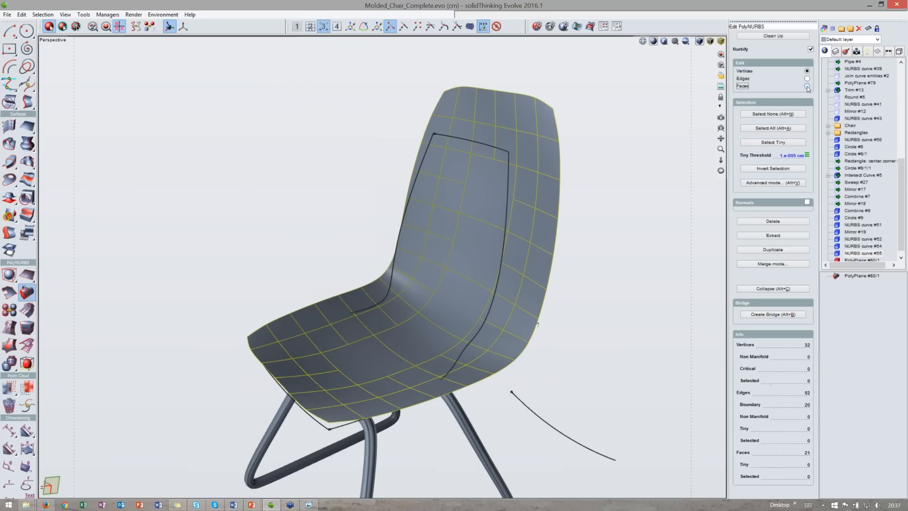
left_click(447, 295)
middle_click_drag(333, 228, 394, 226)
left_click(398, 295)
left_click_drag(597, 429, 187, 63)
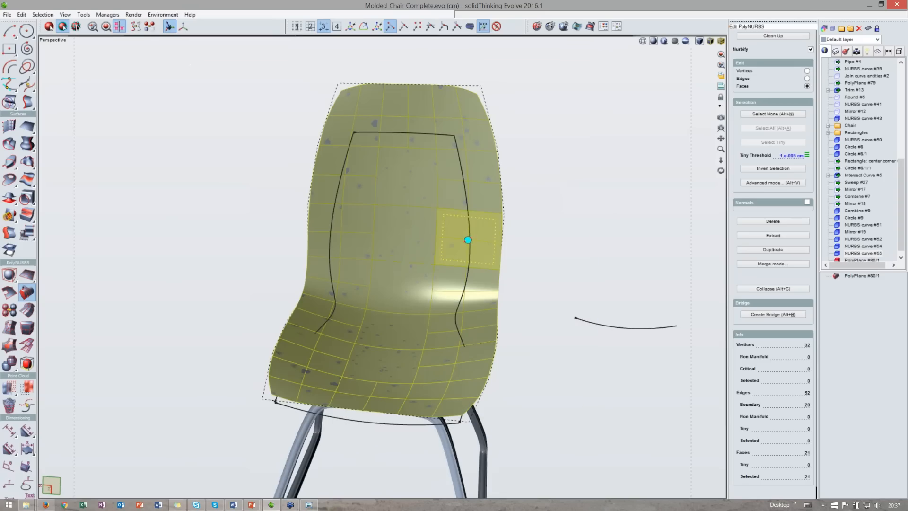
middle_click_drag(467, 240, 457, 260)
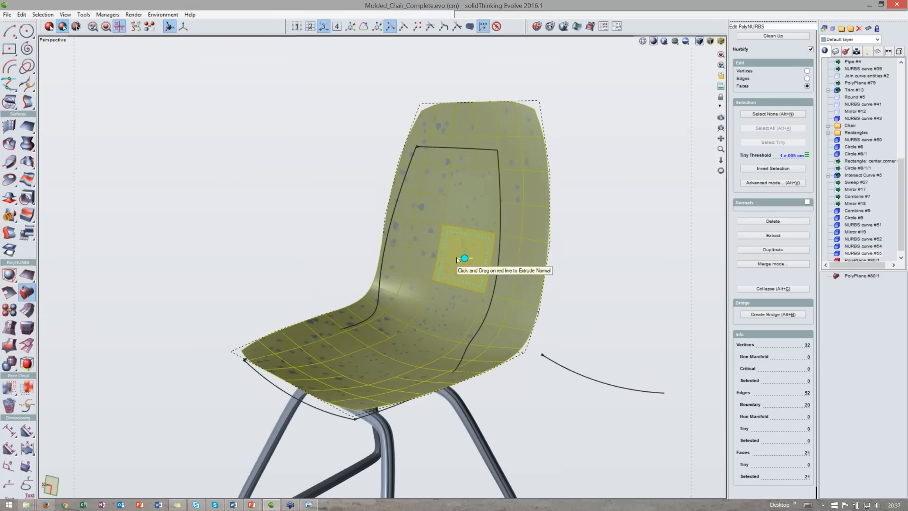
left_click_drag(452, 257, 449, 257)
left_click_drag(448, 254, 445, 257)
key("space")
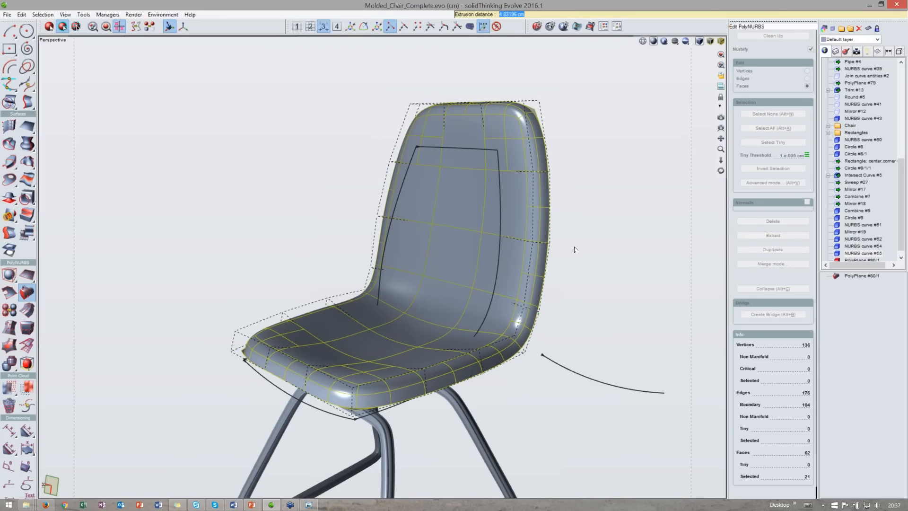
type("1")
key("Return")
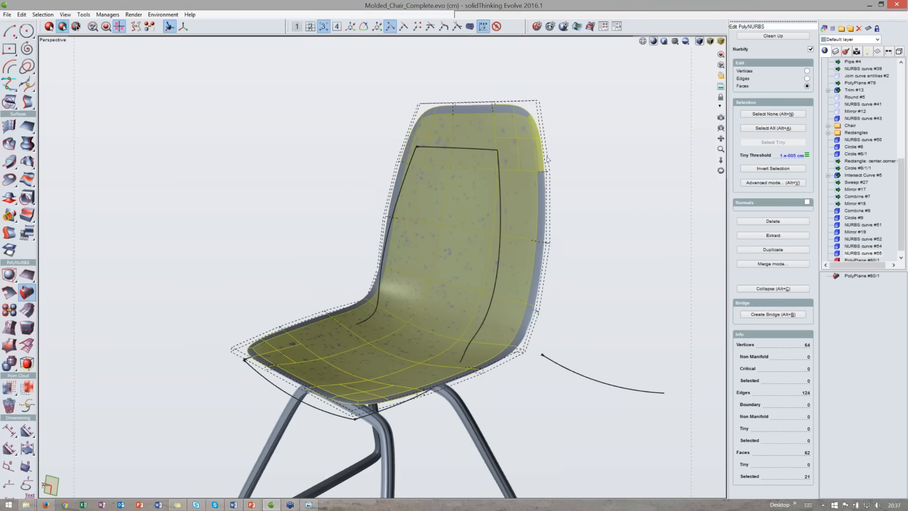
- Orbit and zoom around the thickened shell to inspect its edge thickness from the side and back
middle_click_drag(565, 151, 536, 166)
key("space")
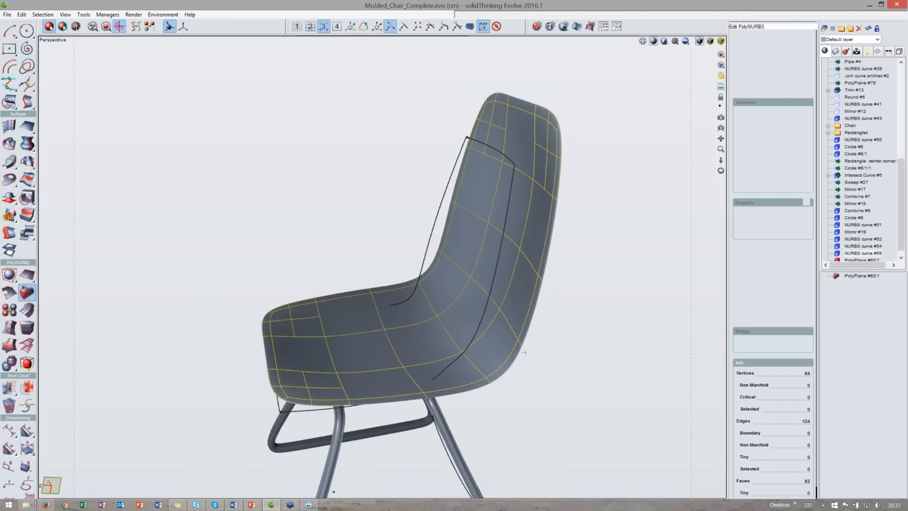
scroll(536, 167, "up", 3)
double_click(478, 184)
middle_click_drag(478, 184, 447, 171)
left_click(811, 49)
scroll(537, 98, "down", 5)
middle_click_drag(537, 98, 443, 27)
middle_click_drag(620, 233, 480, 304)
left_click(810, 50)
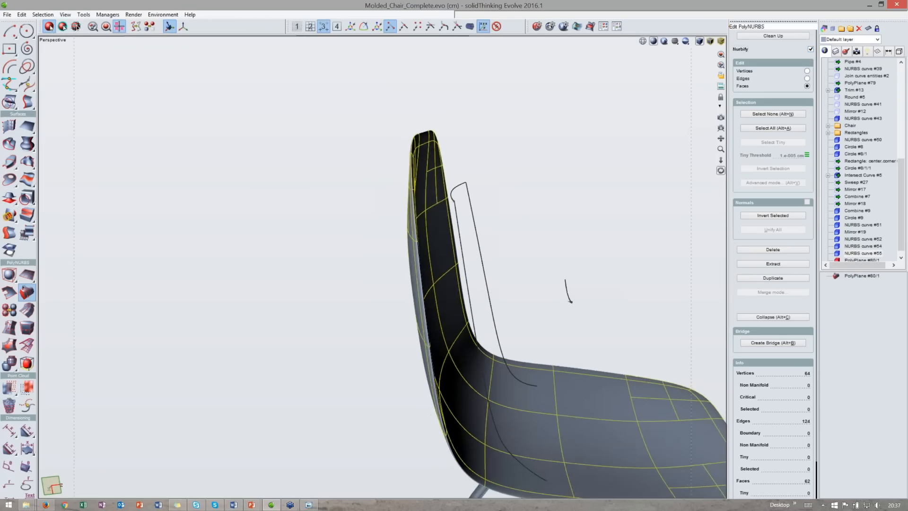
- Toggle Nurbify off and back on to compare the control cage with the smooth backrest surface
left_click(808, 50)
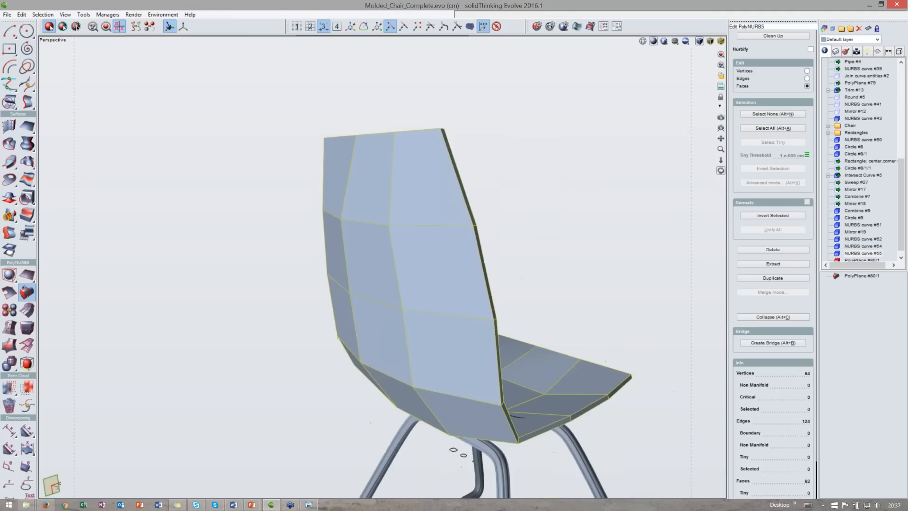
left_click(810, 49)
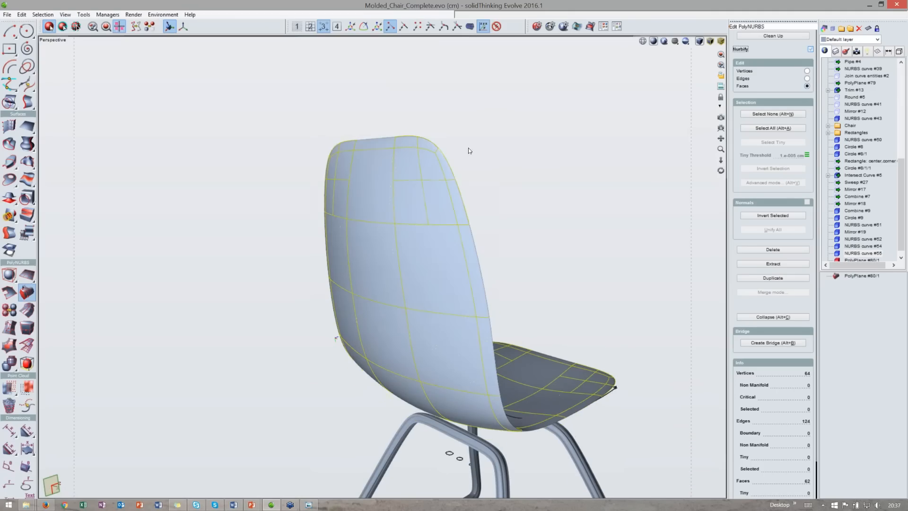
middle_click_drag(416, 156, 439, 149)
scroll(407, 174, "up", 4)
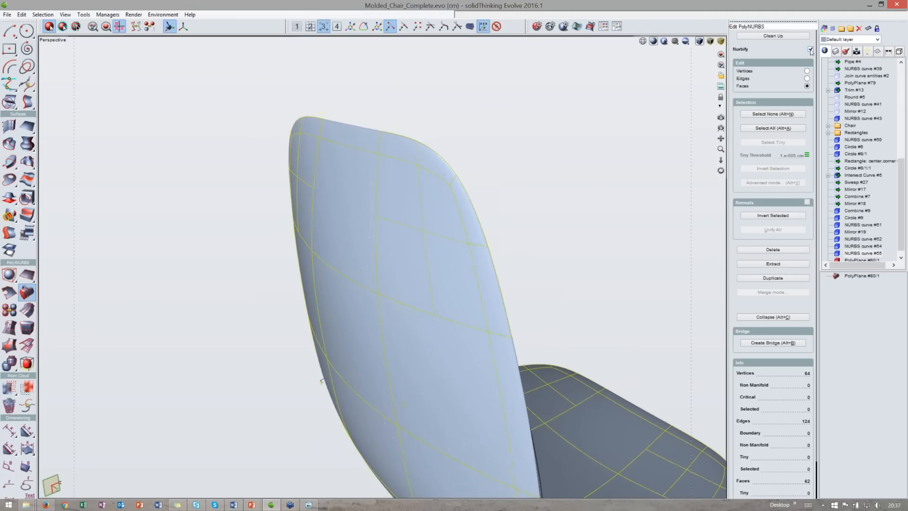
- Select the backrest's rim edge loops in edge mode and set their crease strength to 1
key("space")
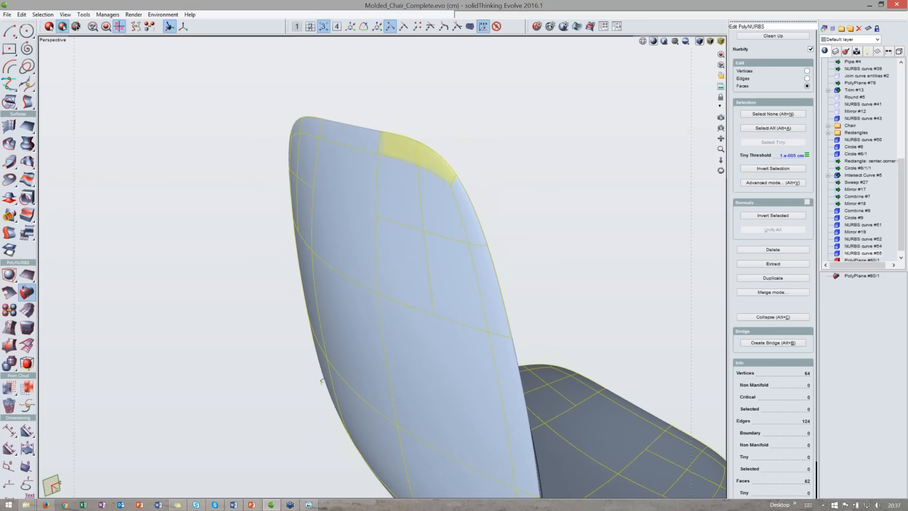
left_click(807, 79)
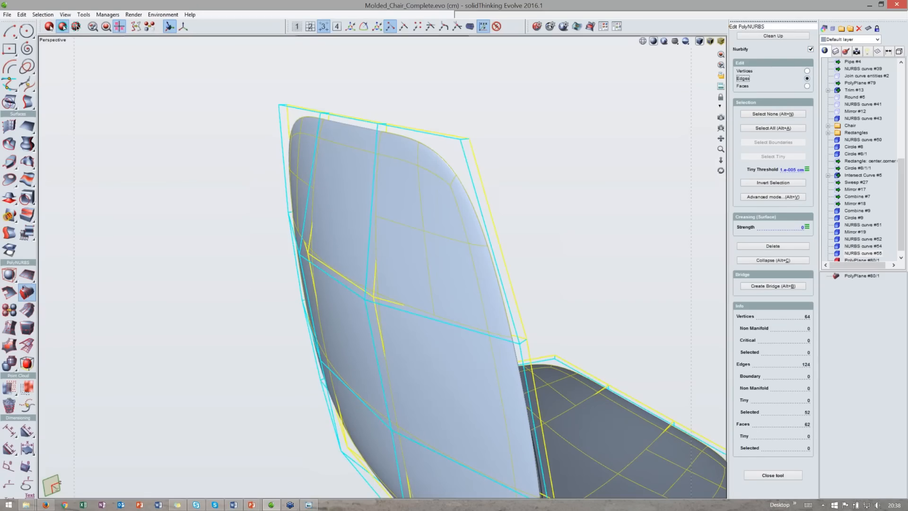
left_click(453, 138)
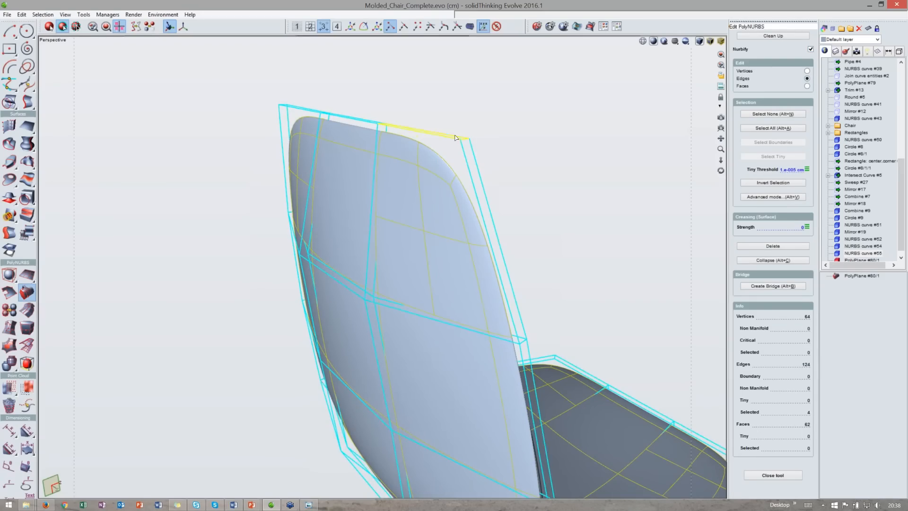
double_click(466, 153)
double_click(465, 157, "shift")
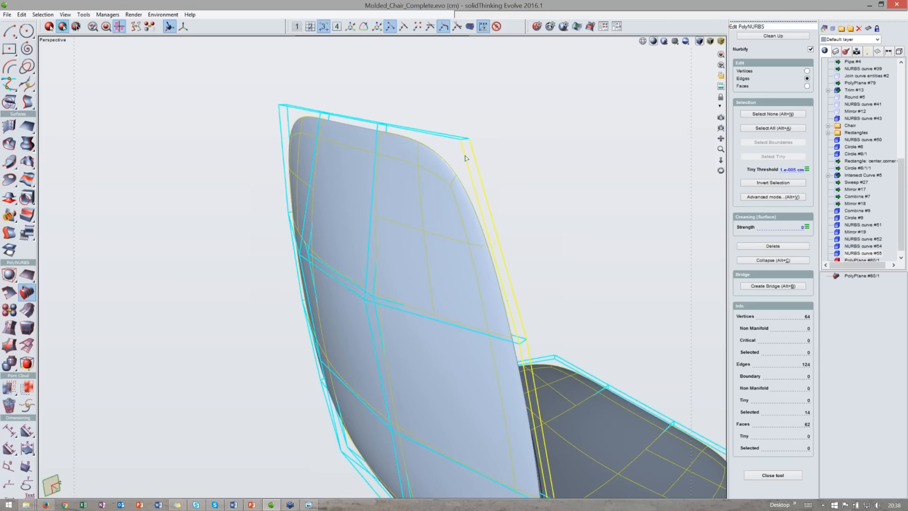
scroll(406, 158, "down", 5)
middle_click_drag(405, 158, 507, 138)
middle_click_drag(265, 189, 316, 197)
scroll(264, 172, "up", 4)
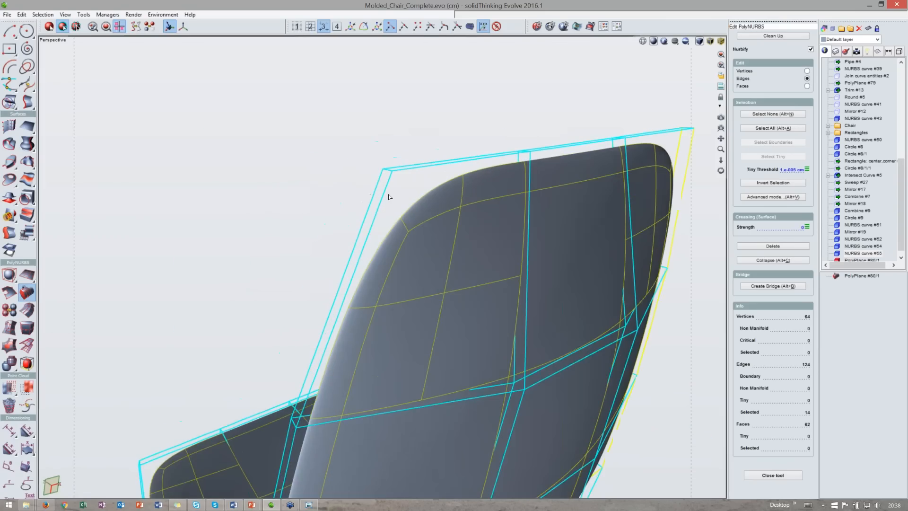
left_click(387, 188, "shift")
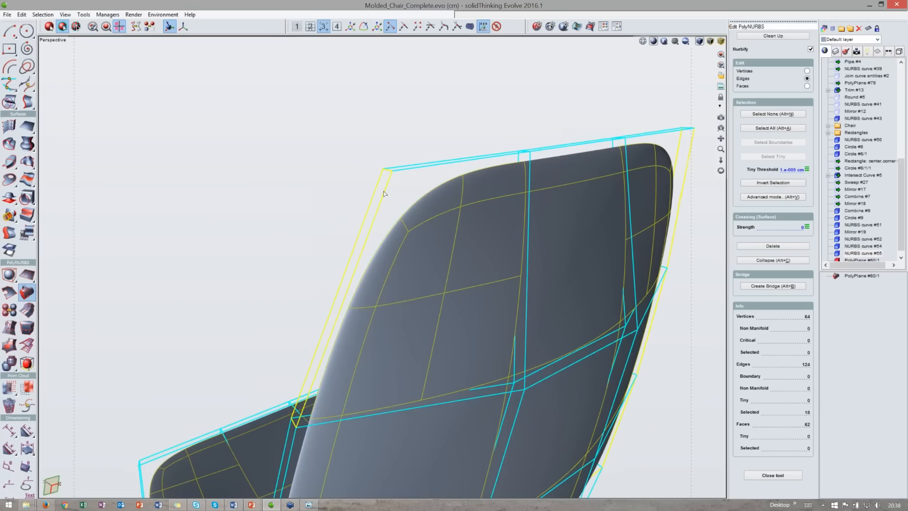
left_click(384, 197)
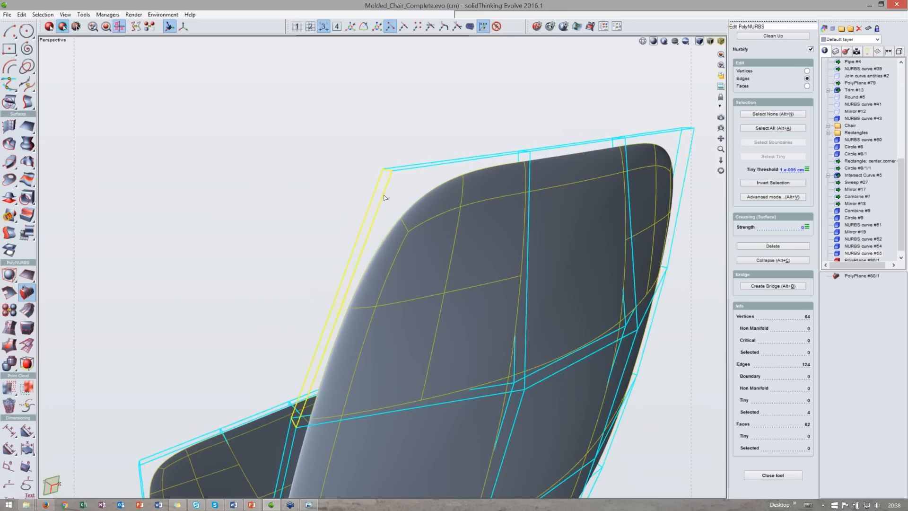
key("space")
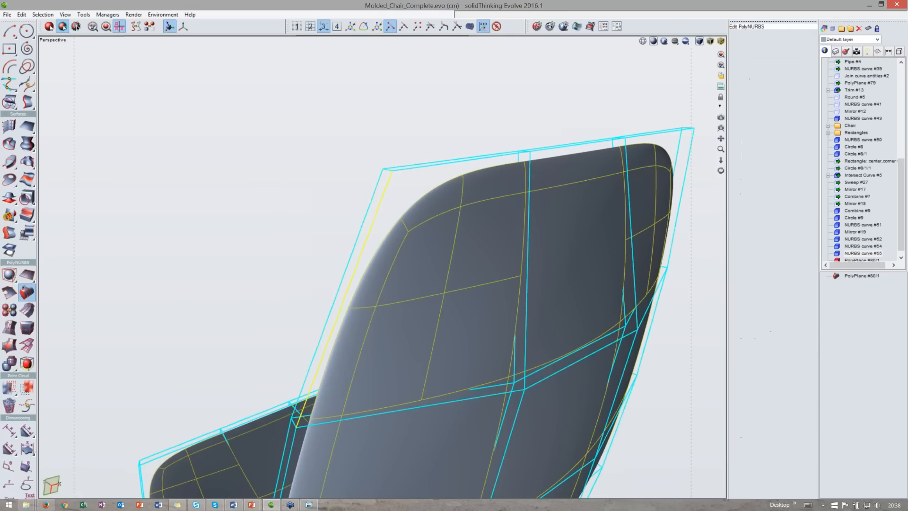
double_click(406, 228)
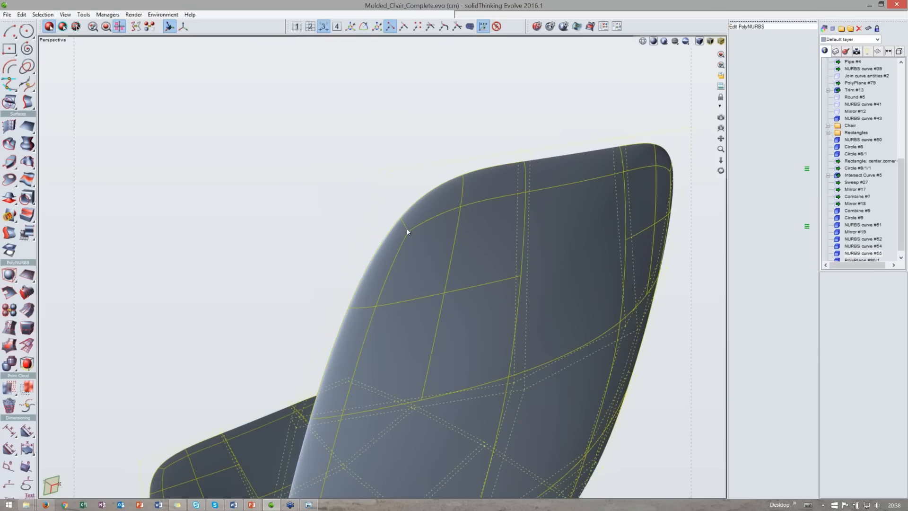
double_click(378, 212)
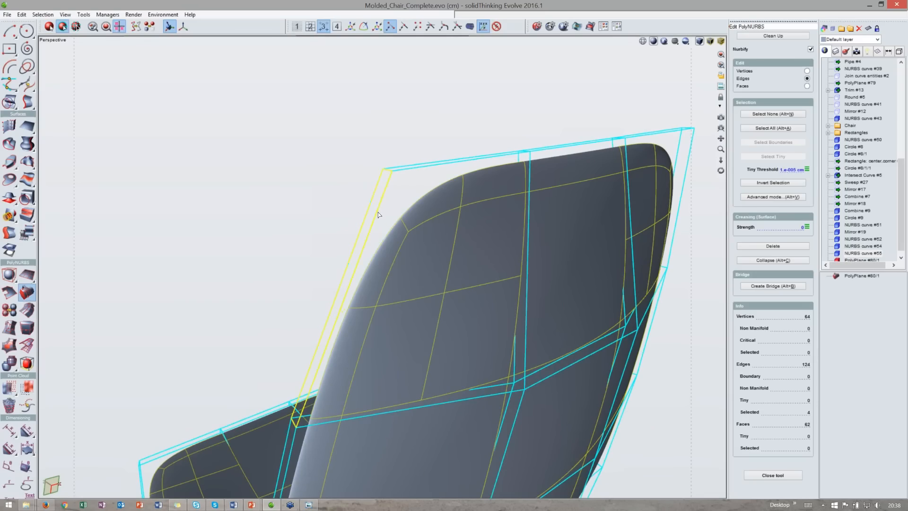
middle_click_drag(378, 213, 256, 194)
double_click(378, 181, "shift")
scroll(361, 183, "down", 8)
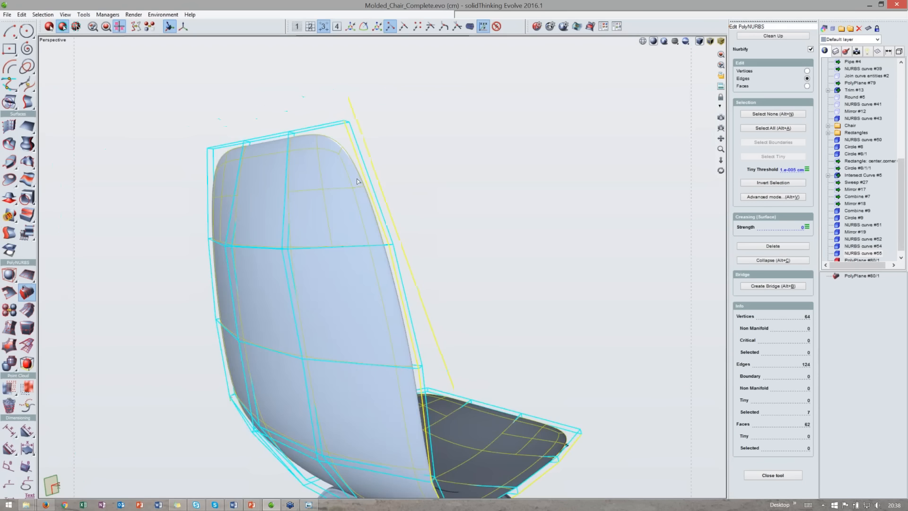
middle_click_drag(430, 212, 402, 224)
scroll(335, 158, "up", 2)
double_click(334, 158, "shift")
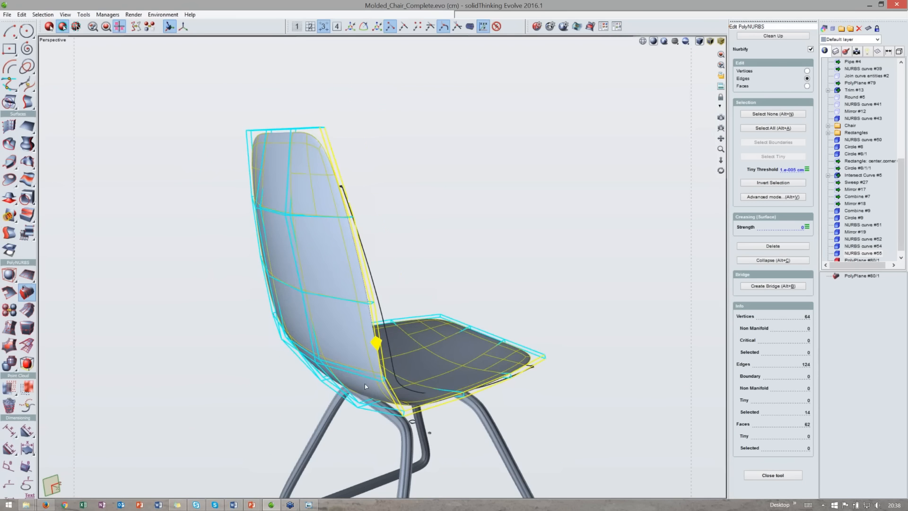
scroll(367, 382, "up", 5)
scroll(388, 338, "up", 2)
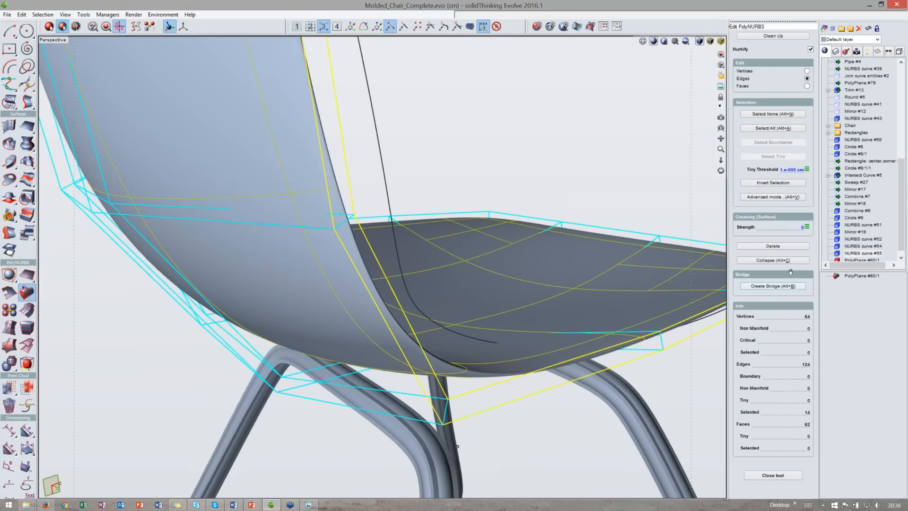
left_click(807, 227)
left_click(742, 242)
key("Right")
key("Right")
key("Right")
key("Right")
key("Right")
key("Right")
key("Right")
key("Right")
key("Right")
key("Right")
key("Right")
key("Right")
key("Right")
key("Right")
key("Right")
key("Right")
key("Right")
key("Right")
key("Right")
key("Right")
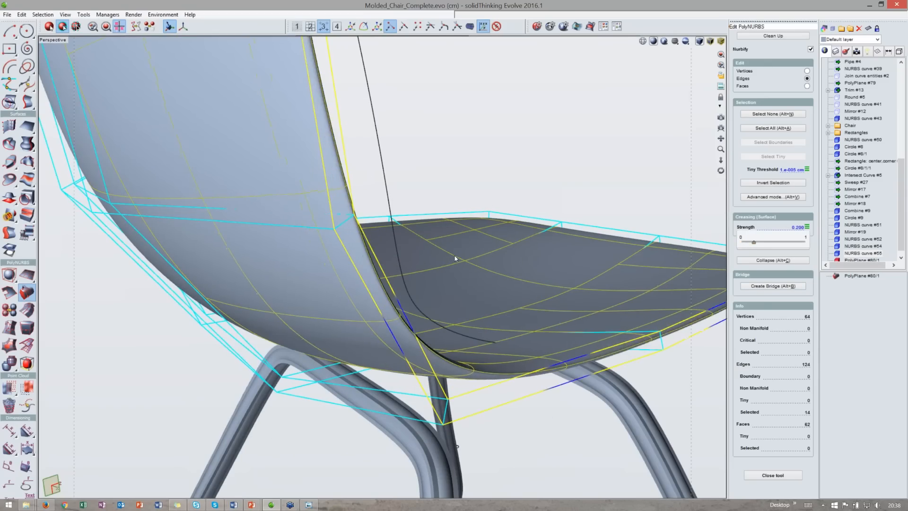
key("Right")
key("Right")
key("Right")
key("Right")
key("Right")
key("Right")
key("Right")
key("Right")
key("Right")
key("Right")
key("Right")
key("Right")
key("Right")
key("Right")
key("Right")
key("Right")
key("Right")
key("Right")
key("Right")
key("Right")
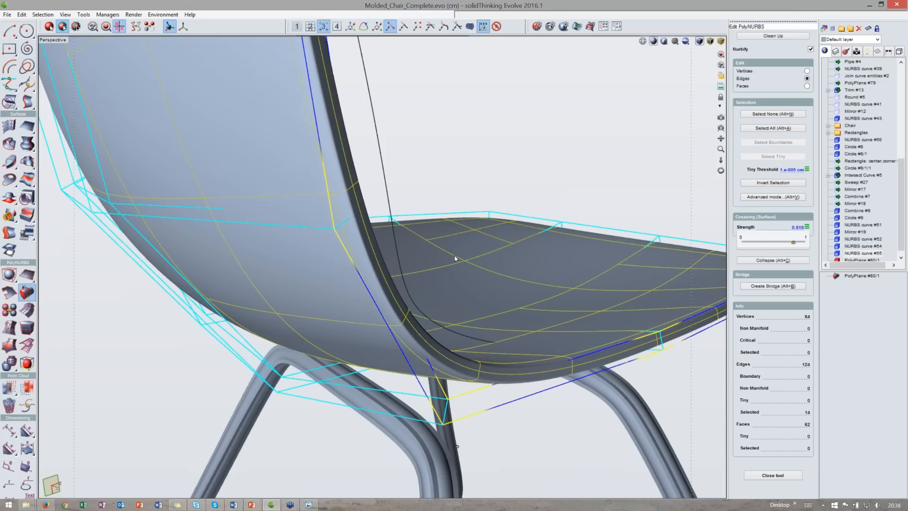
key("Right")
key("Right")
key("Right")
key("Right")
key("Right")
key("Right")
key("Right")
key("Right")
key("Right")
key("Right")
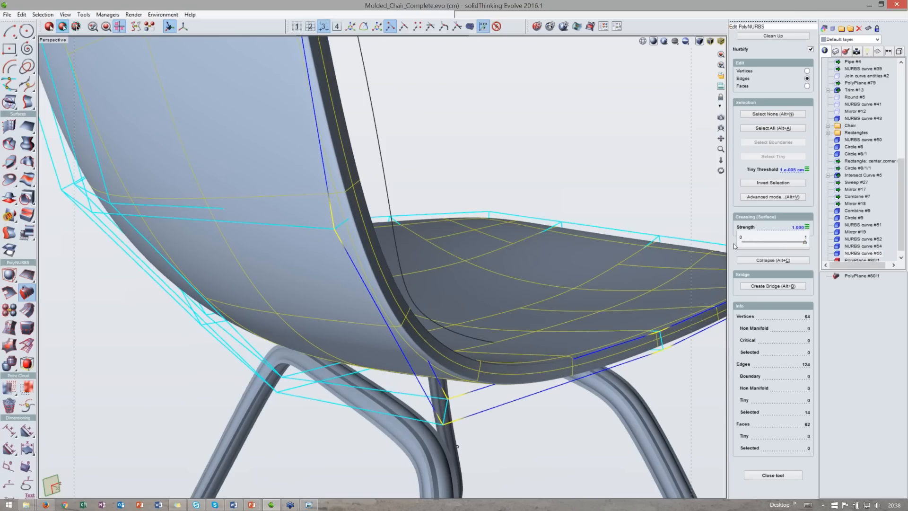
- Orbit around the seat and backrest to inspect the creased rim edges
left_click_drag(721, 171, 634, 158)
left_click_drag(455, 192, 619, 258)
left_click_drag(721, 170, 747, 191)
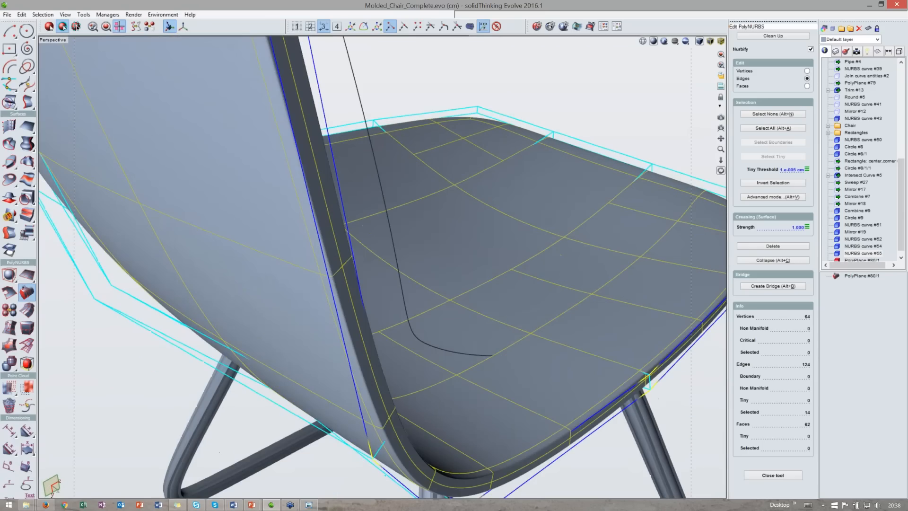
mouse_move(806, 227)
left_mouse_down()
mouse_move(773, 227)
mouse_move(805, 227)
left_mouse_up()
scroll(493, 251, "down", 2)
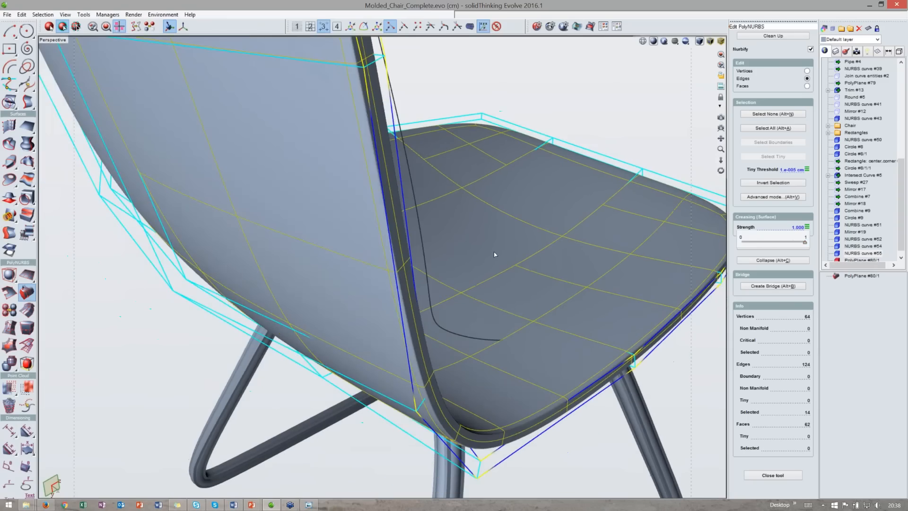
middle_click_drag(494, 251, 539, 308)
scroll(544, 189, "down", 3)
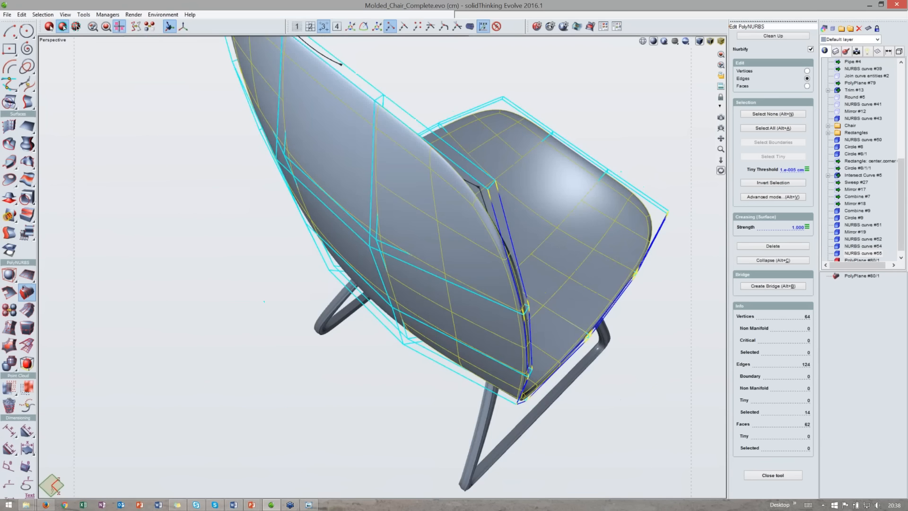
middle_click_drag(544, 189, 657, 126)
middle_click_drag(349, 123, 122, 280)
- Select the seat's front rim edge loop and set its crease strength to 1
left_click(286, 157)
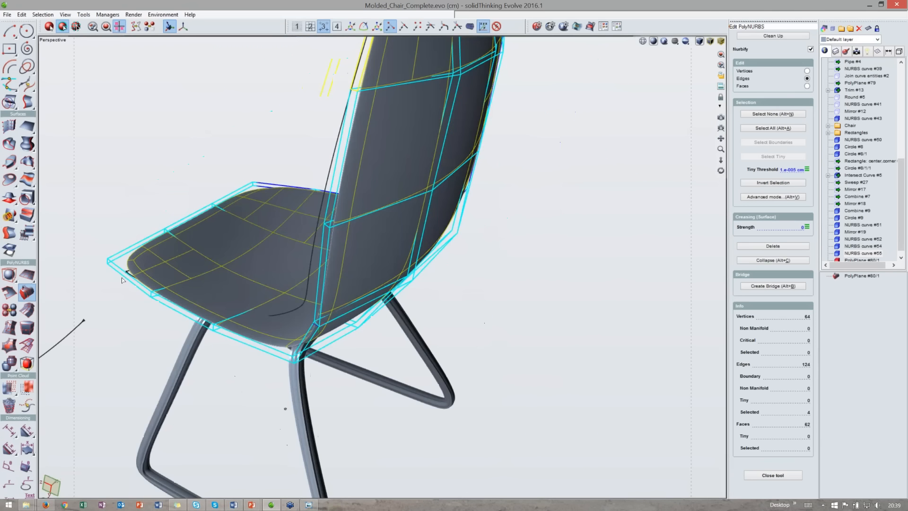
double_click(124, 277)
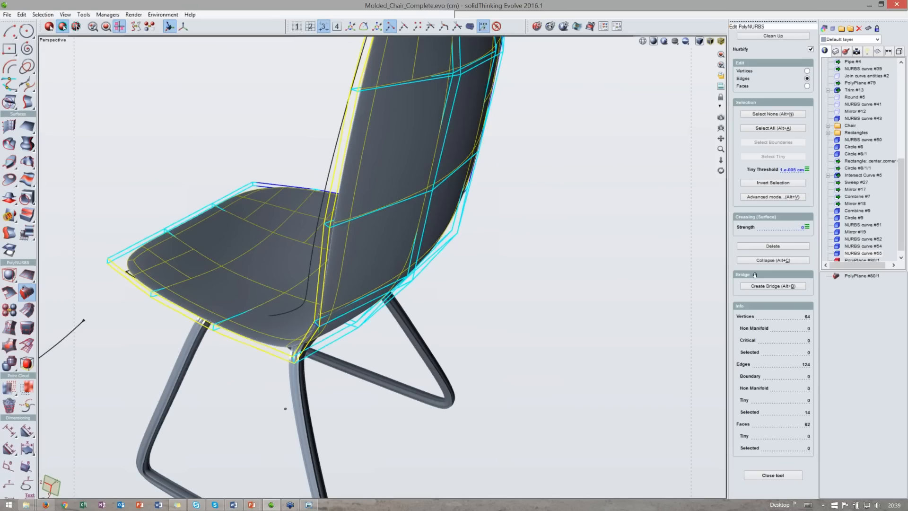
left_click(800, 227)
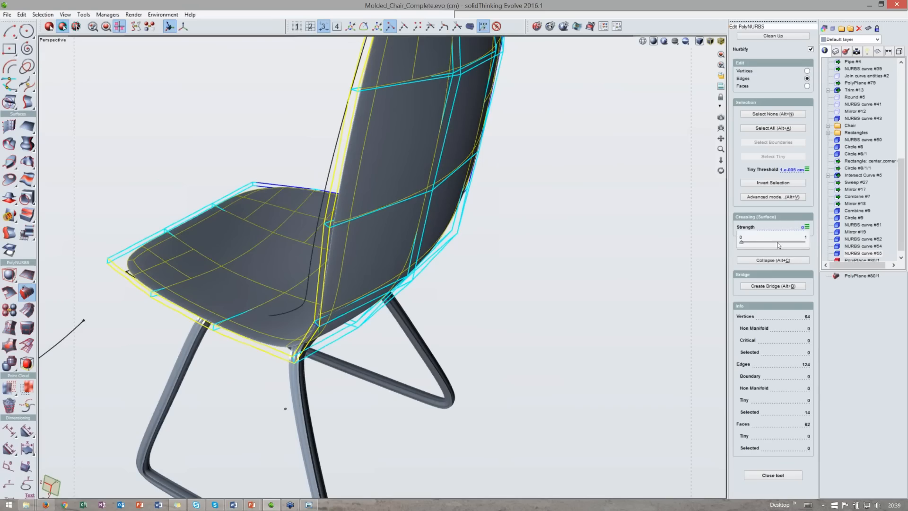
left_click(454, 255)
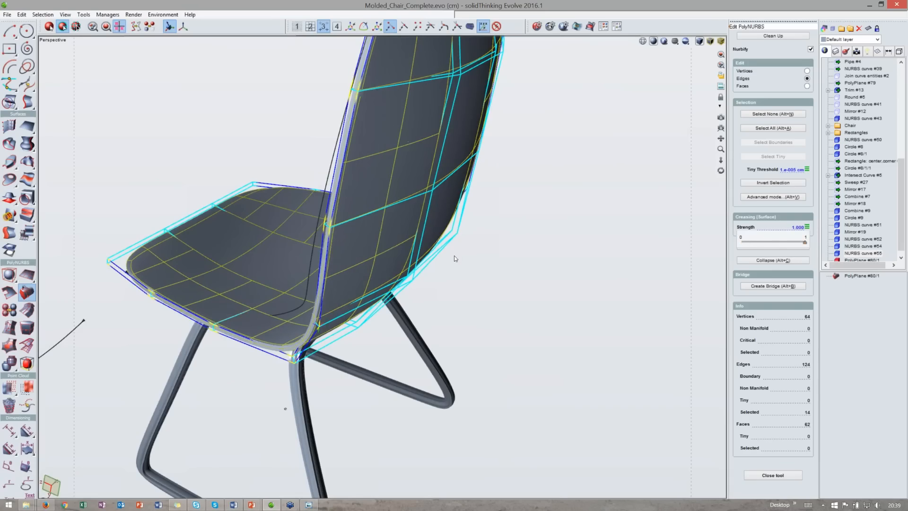
- Orbit and zoom to inspect the creased shell around the seat and backrest junction
key("space")
left_click(503, 277)
middle_click_drag(241, 307, 437, 325)
scroll(308, 327, "down", 4)
right_click_drag(437, 325, 446, 365)
double_click(353, 285)
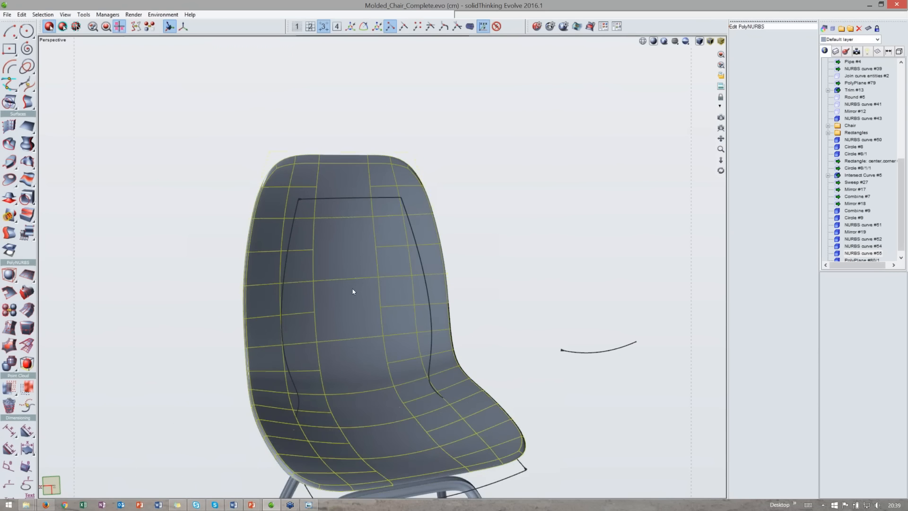
middle_click_drag(353, 289, 425, 313)
middle_click_drag(265, 283, 382, 363)
scroll(308, 314, "up", 3)
scroll(382, 363, "up", 2)
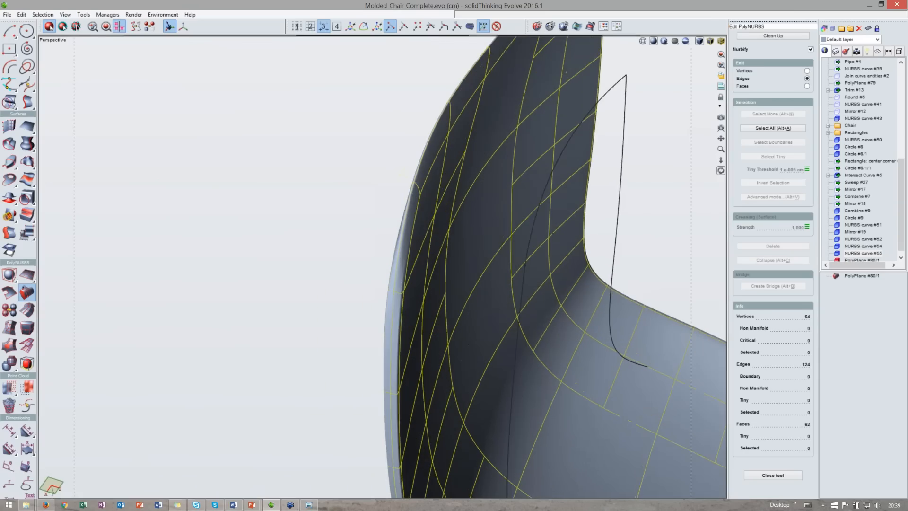
- Switch the PolyNURBS editing mode to faces to work on the backrest
scroll(634, 426, "down", 4)
middle_click_drag(662, 437, 544, 384)
left_click(807, 87)
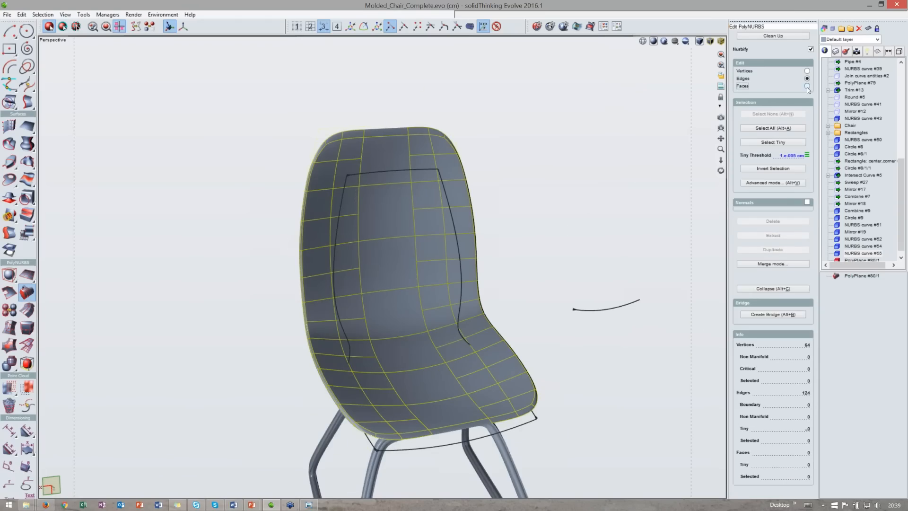
scroll(447, 190, "up", 3)
middle_click_drag(447, 191, 449, 192)
middle_click_drag(375, 274, 370, 284)
scroll(769, 421, "down", 1)
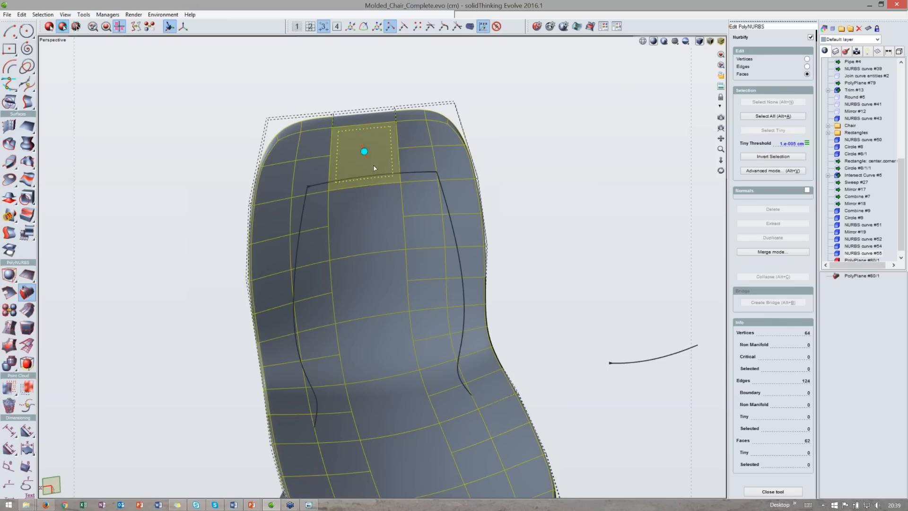
- Try translating a single backrest face inward to form a recess
left_click(381, 236)
scroll(355, 211, "up", 3)
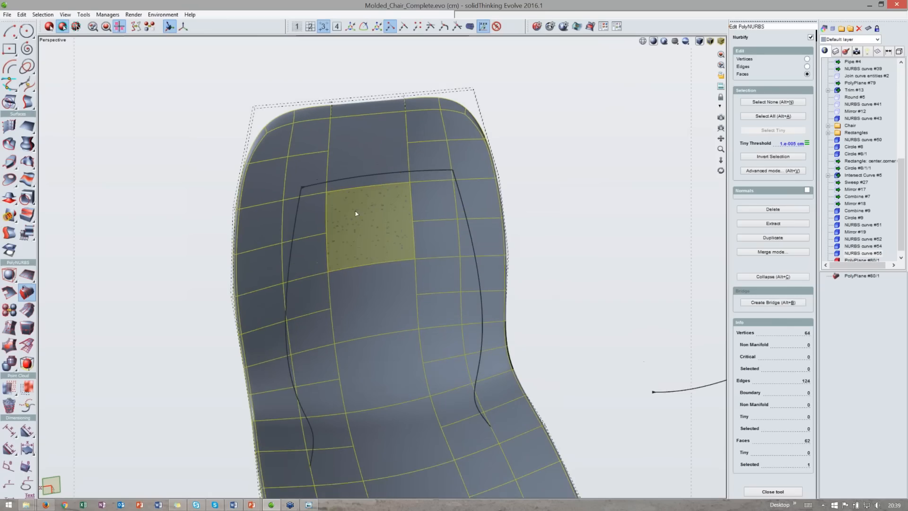
middle_click_drag(355, 211, 357, 215)
left_click(357, 216)
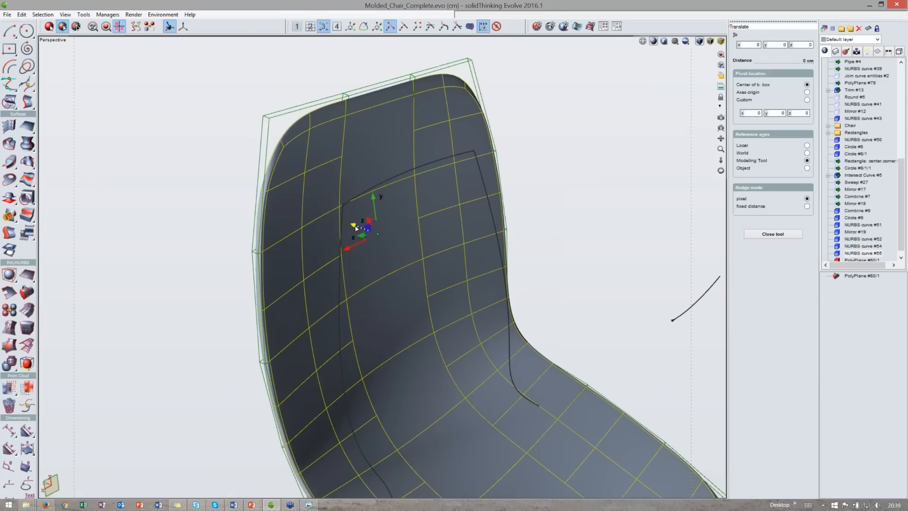
left_click_drag(356, 228, 309, 210)
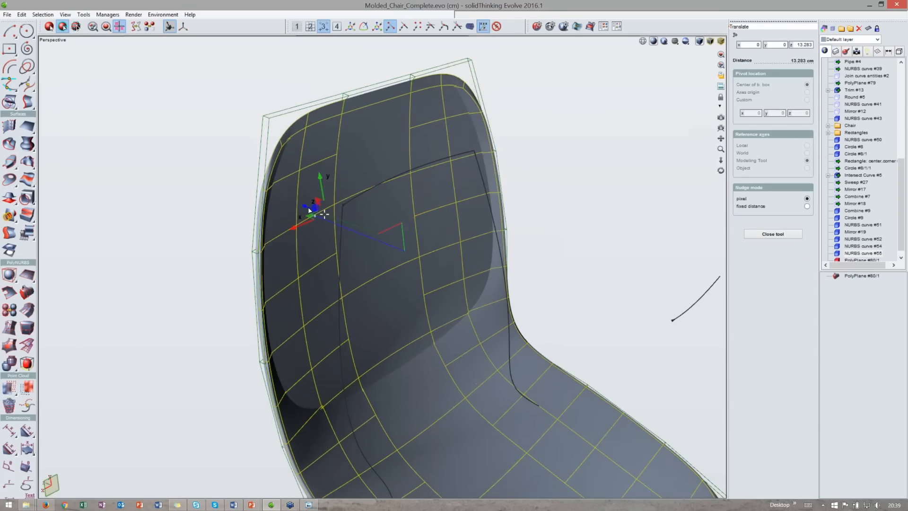
middle_click_drag(309, 210, 525, 187)
key("space")
- Toggle the Nurbify preview off and on to inspect the backrest's control cage
left_click(811, 49)
left_click_drag(721, 170, 27, 292)
middle_click_drag(662, 315, 594, 321)
key("n")
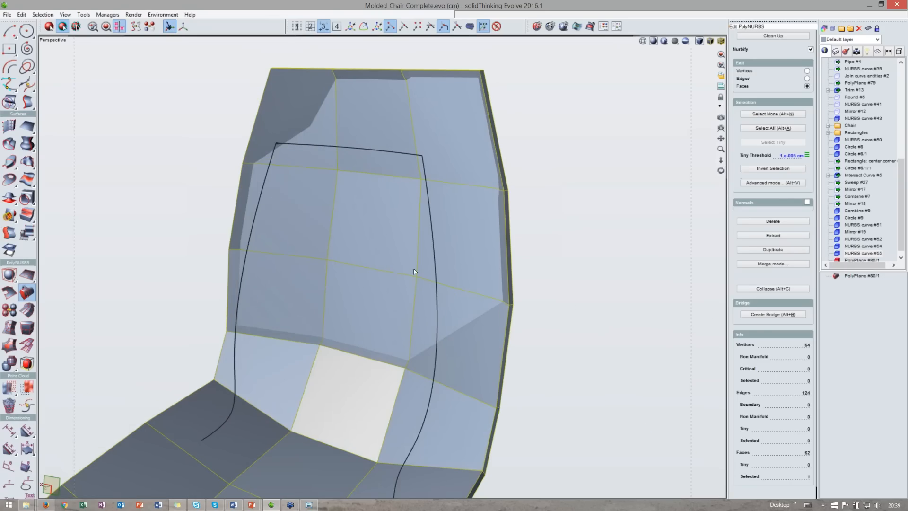
middle_click_drag(364, 249, 487, 253)
key("alt+n")
middle_click_drag(352, 208, 307, 205)
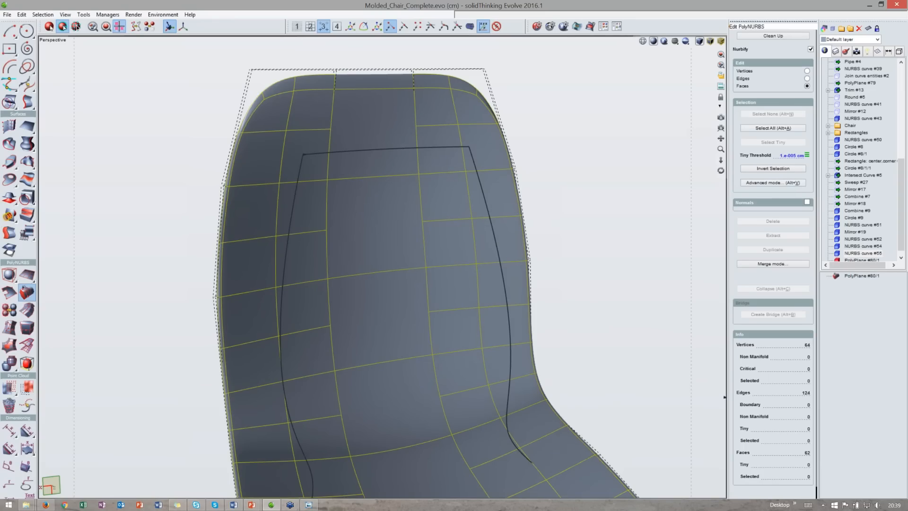
- Try selecting a vertical face loop across the backrest in advanced selection mode
left_click(777, 185)
left_click(382, 237)
scroll(381, 235, "down", 3)
middle_click_drag(382, 236, 376, 247)
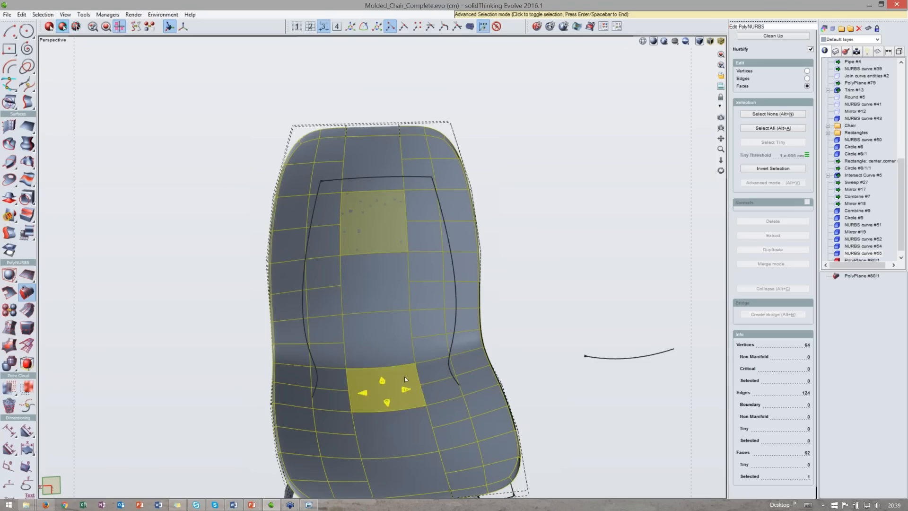
left_click(375, 244)
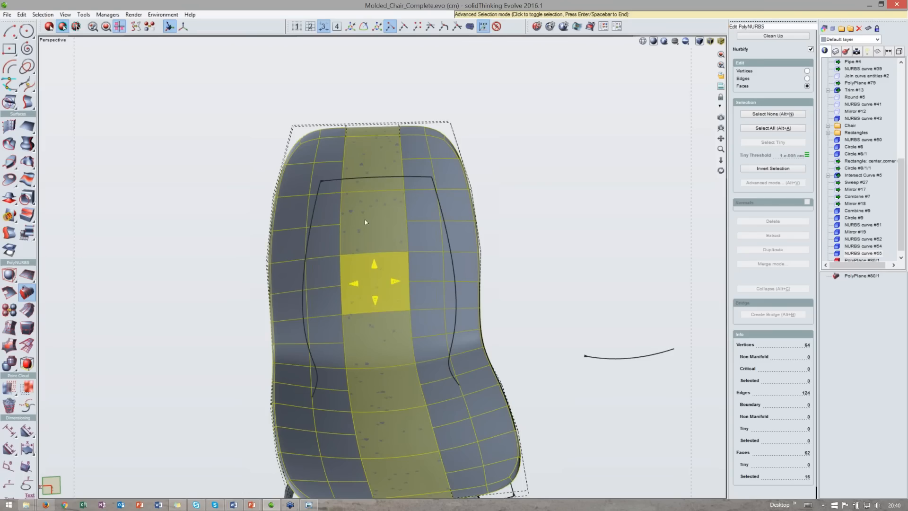
mouse_move(381, 322)
middle_mouse_down()
mouse_move(384, 305)
mouse_move(695, 284)
mouse_move(380, 307)
middle_mouse_up()
key("space")
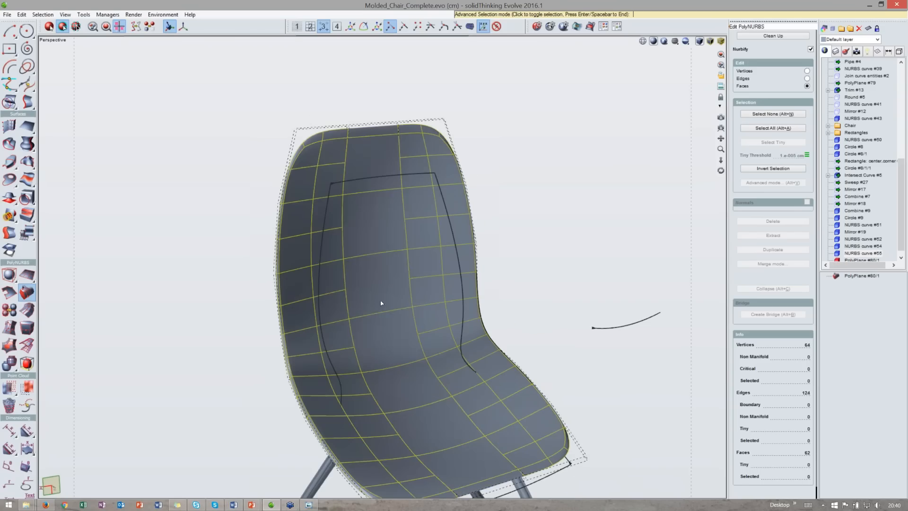
double_click(375, 300)
scroll(378, 285, "up", 5)
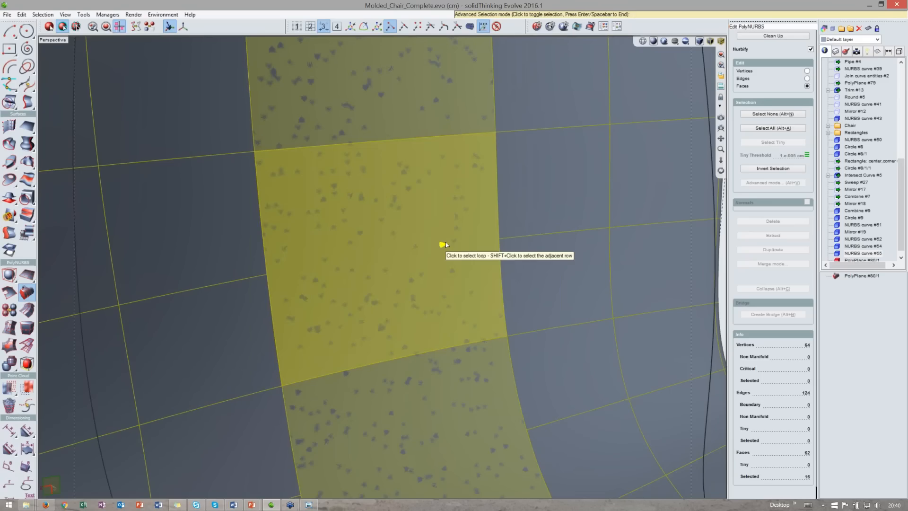
left_click(446, 244)
scroll(446, 244, "down", 6)
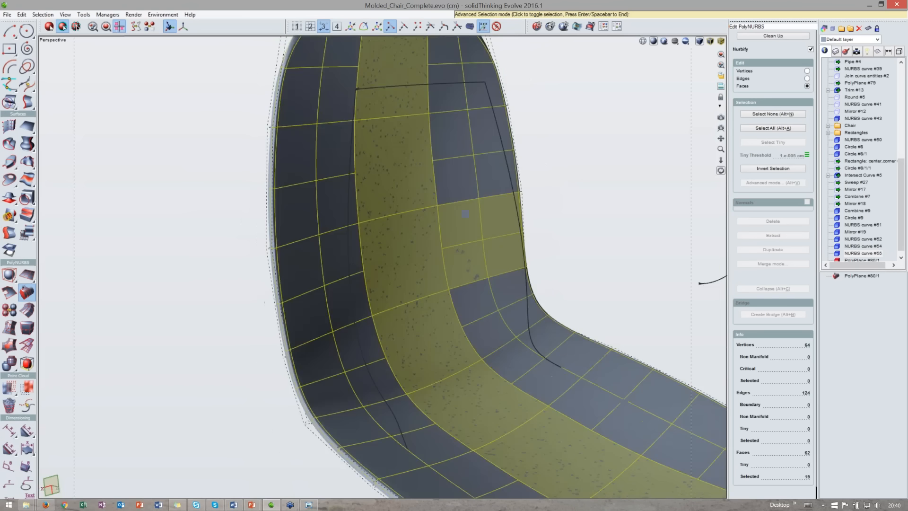
middle_click_drag(615, 250, 369, 242)
left_click(376, 261)
key("Escape")
- Select matching front and back faces in the backrest and bridge them to open a hole through it
left_click(333, 179)
middle_click_drag(314, 272, 345, 270)
scroll(345, 271, "up", 3)
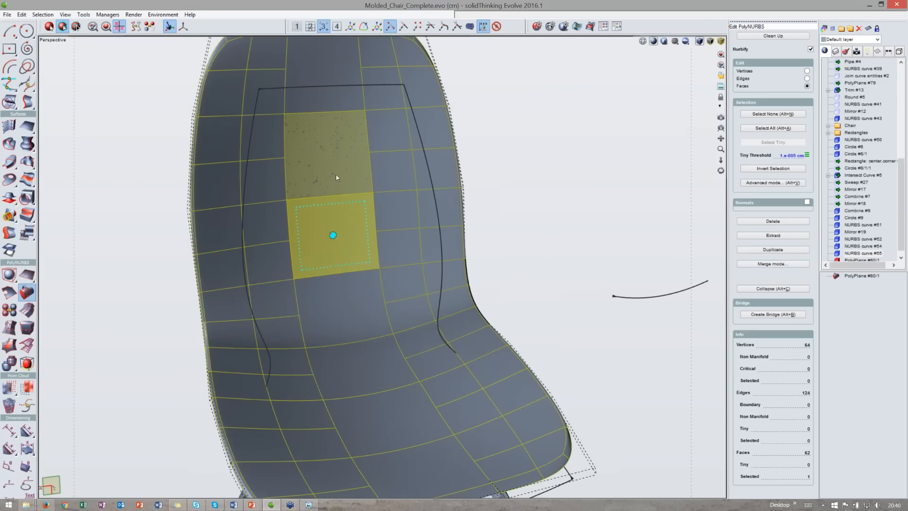
left_click(341, 236)
middle_click_drag(340, 238, 473, 239)
left_click(388, 242)
left_click(403, 163)
middle_click_drag(568, 305, 809, 314)
left_click(771, 314)
middle_click_drag(478, 182, 393, 185)
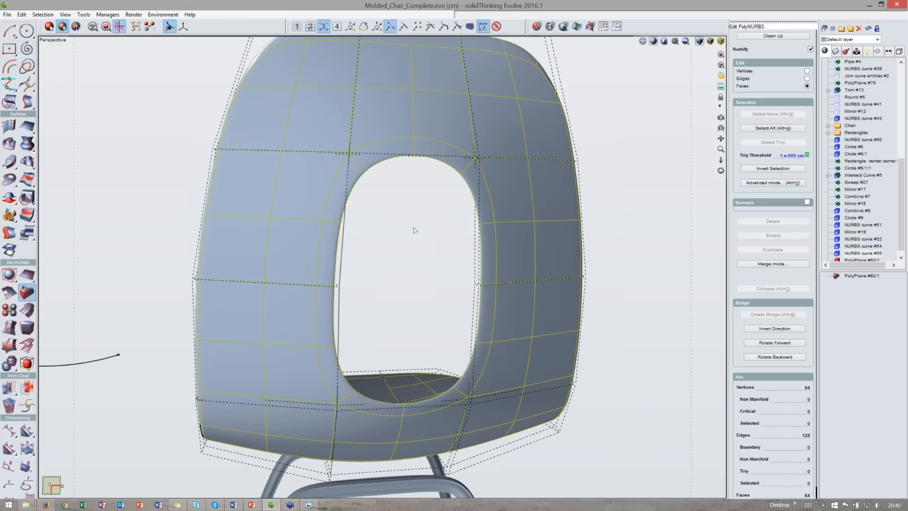
- Add an edge loop across the backrest above the new opening
middle_click_drag(414, 231, 402, 231)
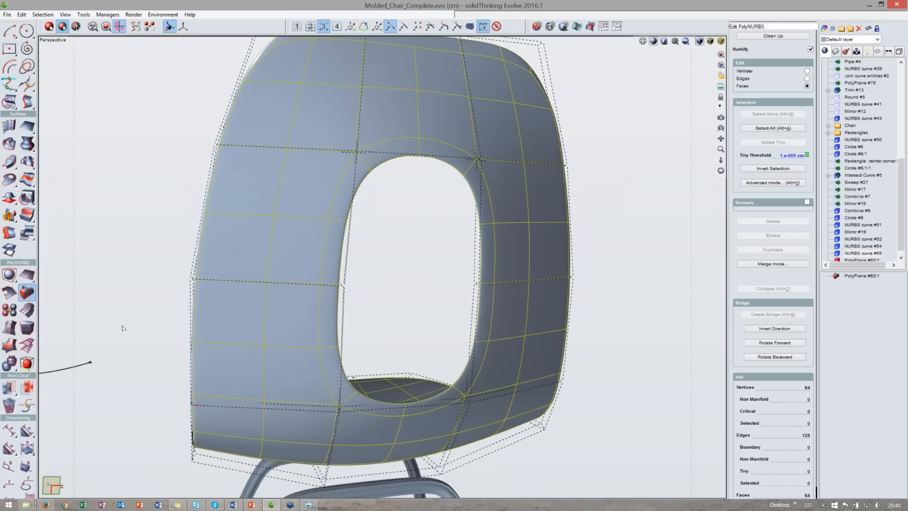
left_click(27, 310)
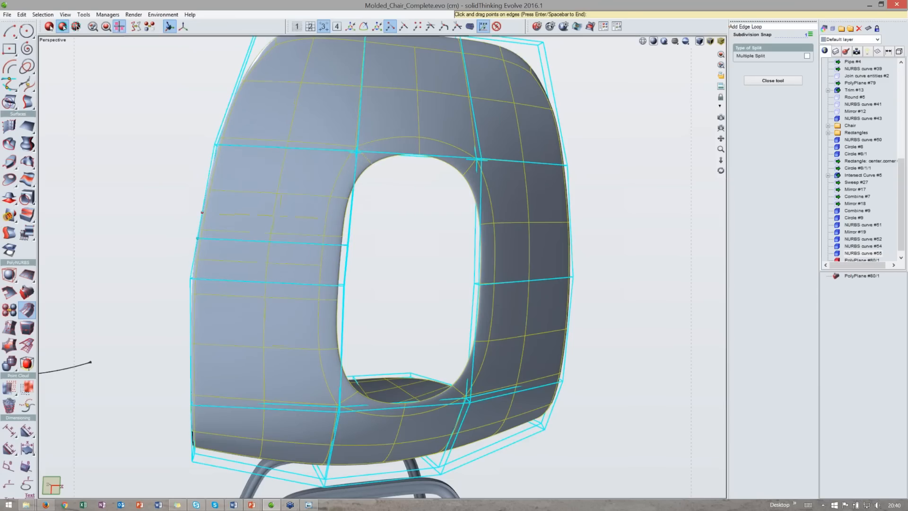
left_click(480, 222)
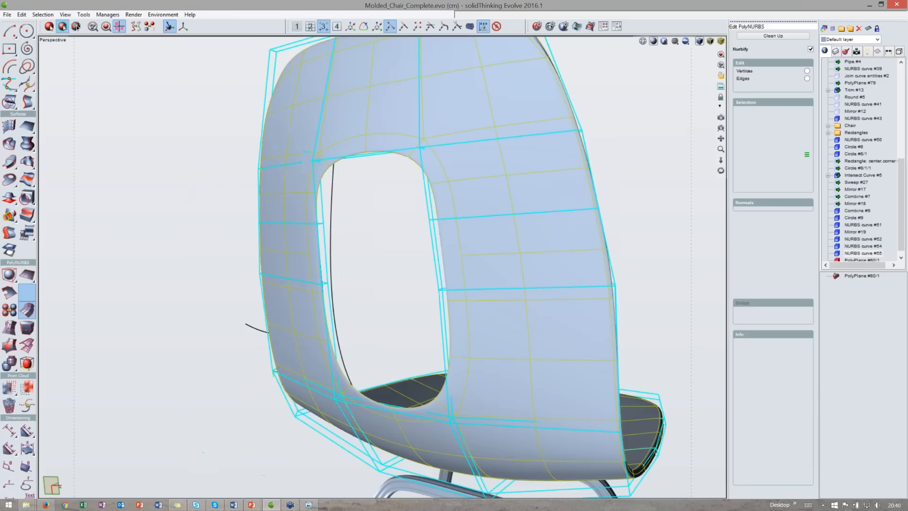
key("space")
- Select the backrest faces above the opening and bridge them to create a second, smaller hole
left_click(314, 258)
middle_click_drag(314, 258, 466, 259)
left_click(487, 258, "shift")
left_click(773, 342)
middle_click_drag(561, 282, 379, 275)
middle_click_drag(454, 265, 409, 260)
scroll(411, 260, "down", 5)
middle_click_drag(397, 293, 393, 338)
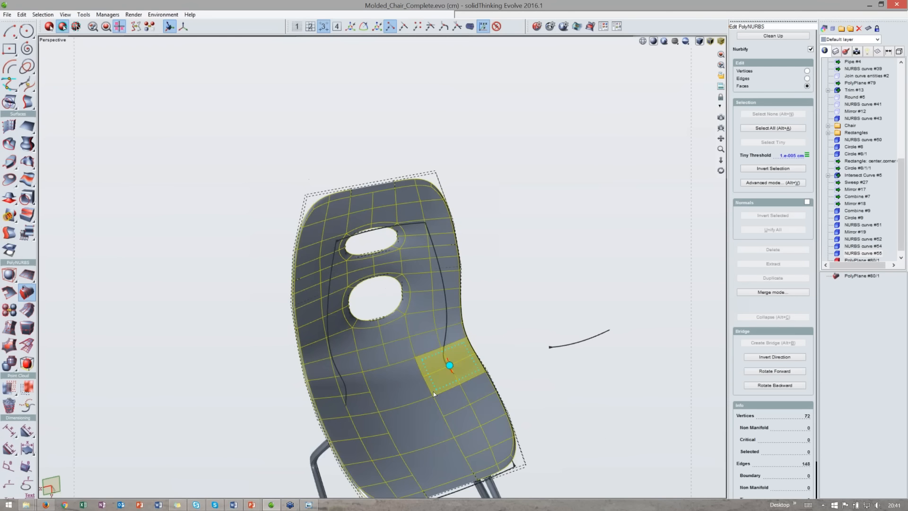
- Select the PolyNURBS chair shell and its construction curves and delete them
mouse_move(449, 365)
middle_mouse_down()
mouse_move(508, 374)
mouse_move(509, 314)
mouse_move(520, 312)
mouse_move(530, 334)
mouse_move(513, 304)
mouse_move(433, 318)
middle_mouse_up()
scroll(508, 331, "down", 3)
scroll(520, 321, "down", 2)
scroll(432, 316, "up", 2)
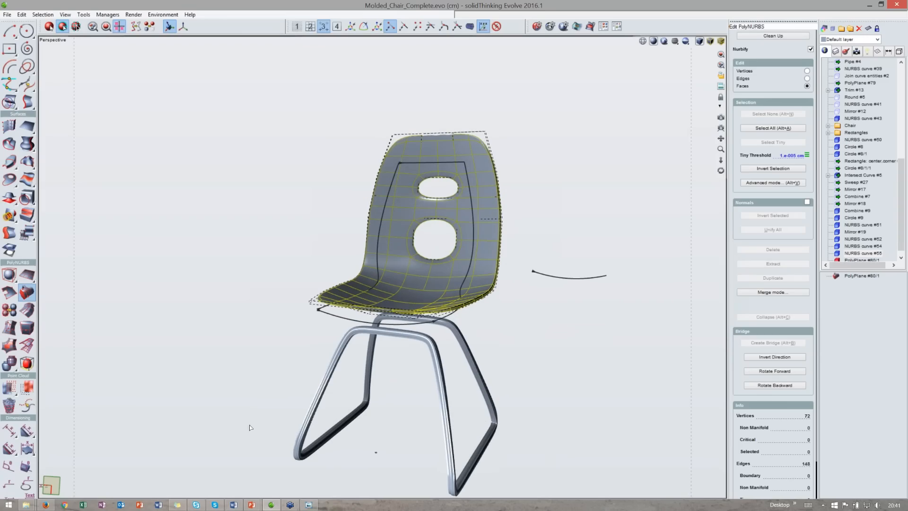
left_click_drag(563, 445, 521, 328)
left_click_drag(585, 416, 278, 173)
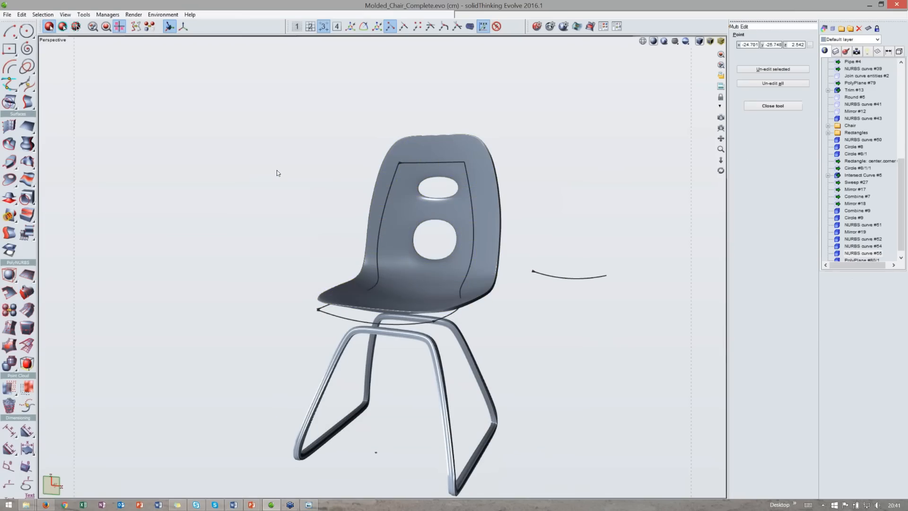
key("Delete")
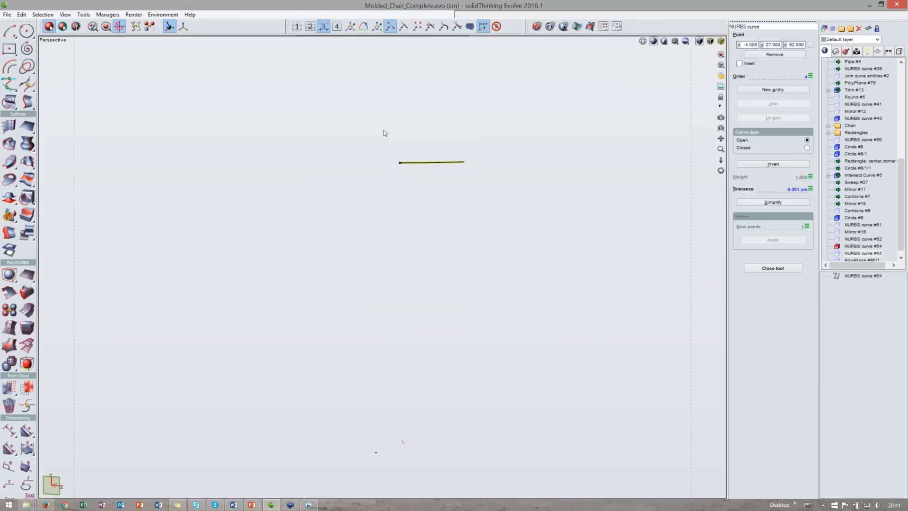
- Show the finished chair from the Chair folder and hide the leftover curves
left_click(839, 126)
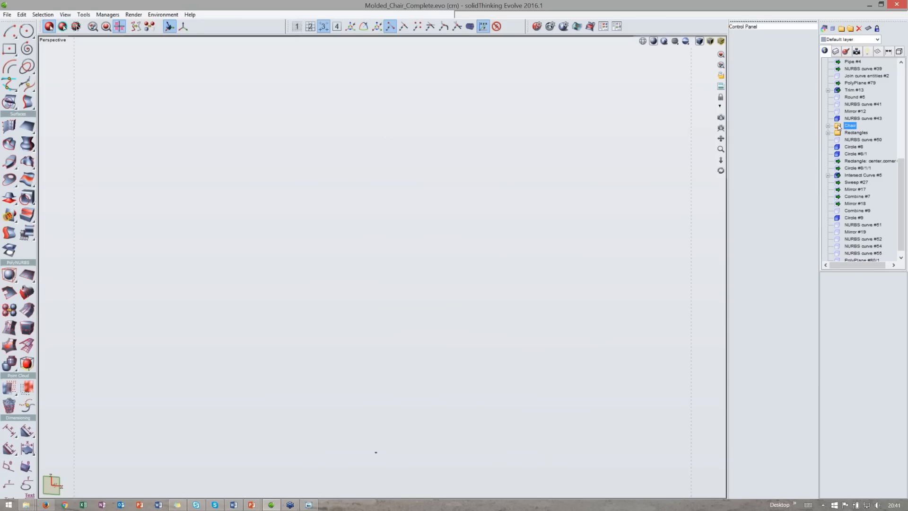
left_click(546, 231)
middle_click_drag(547, 232, 561, 184)
middle_click_drag(551, 371, 407, 342)
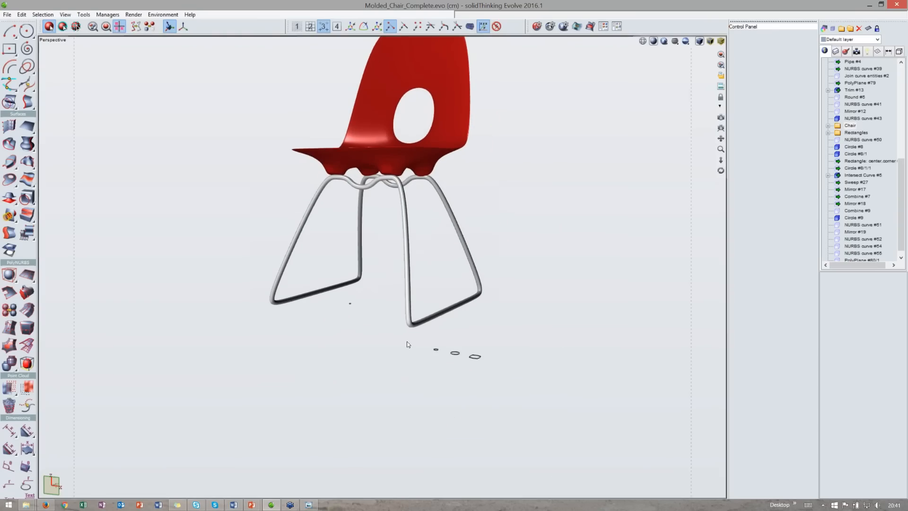
left_click_drag(406, 342, 502, 374)
key("ctrl+h")
- Switch the viewport to the rendered display of the chair
middle_click_drag(535, 289, 546, 353)
middle_click_drag(438, 153, 478, 168)
left_click(450, 154)
left_click(572, 111)
left_click(664, 42)
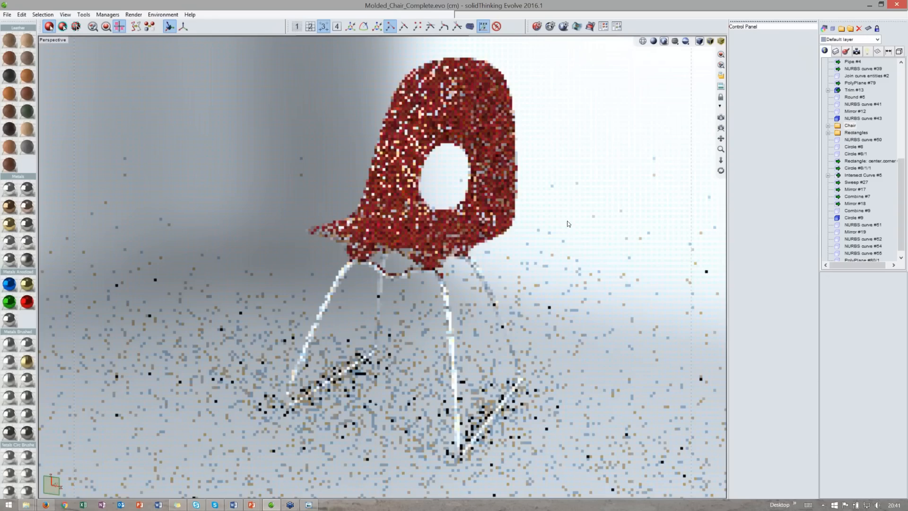
- Browse the material library for a material for the seat shell
scroll(19, 308, "down", 10)
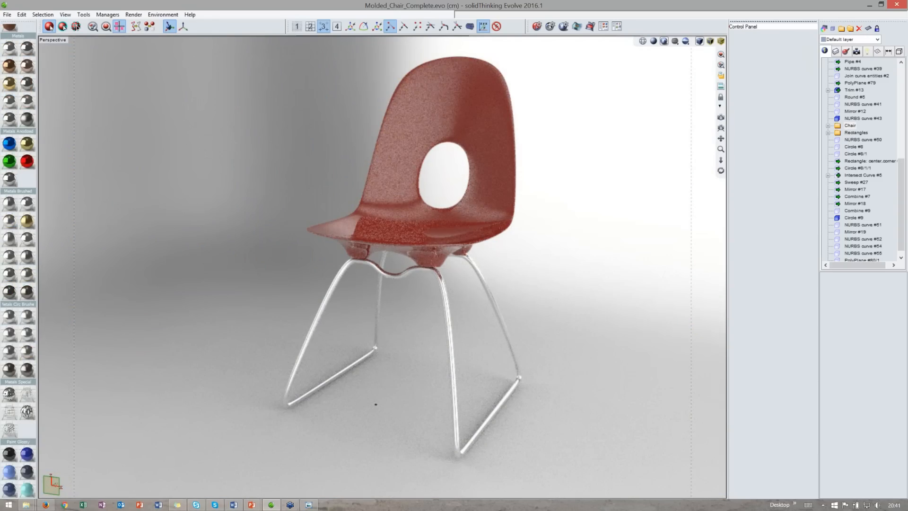
scroll(19, 309, "up", 5)
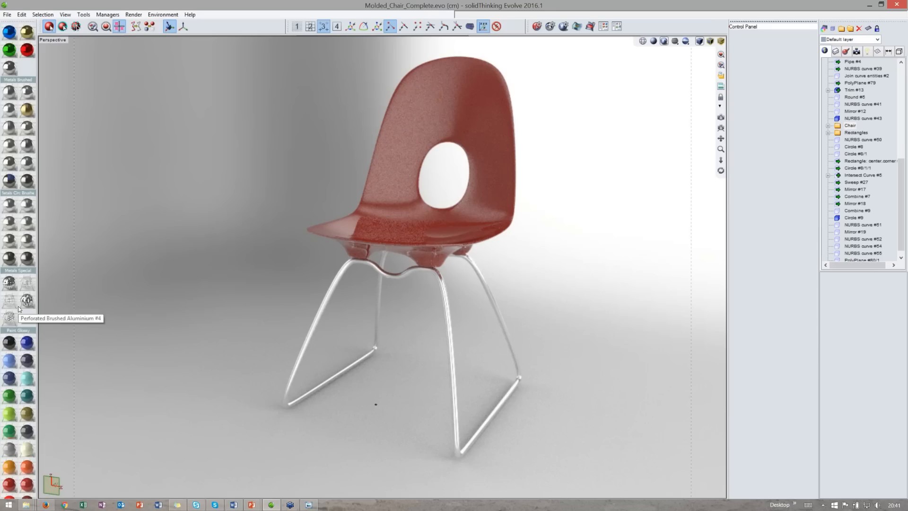
scroll(19, 309, "down", 15)
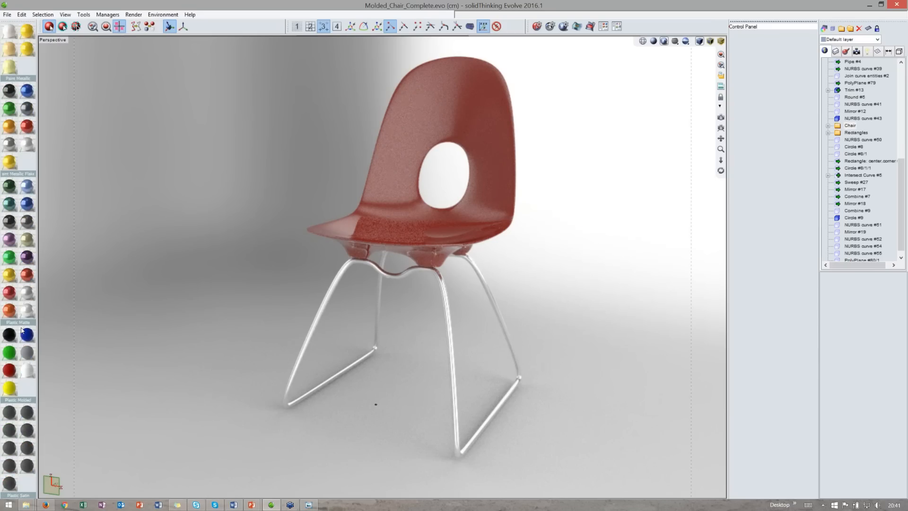
scroll(21, 333, "down", 7)
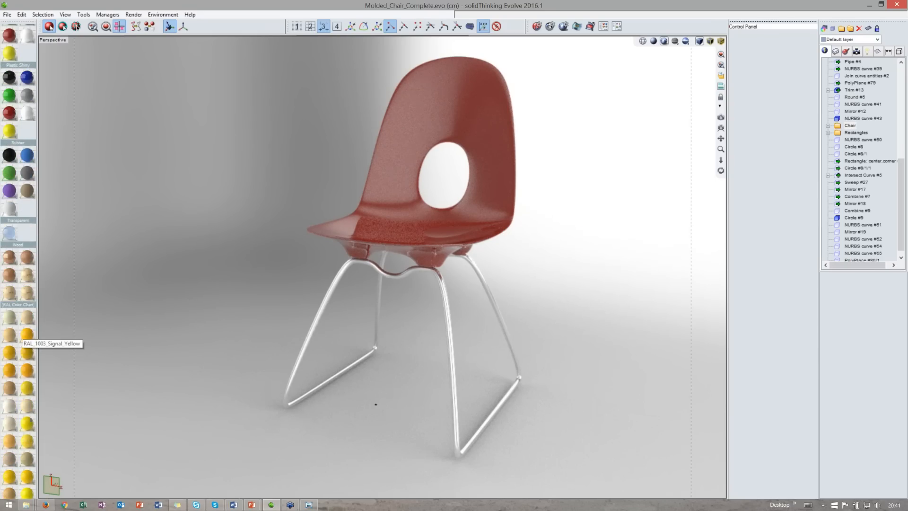
scroll(21, 334, "down", 5)
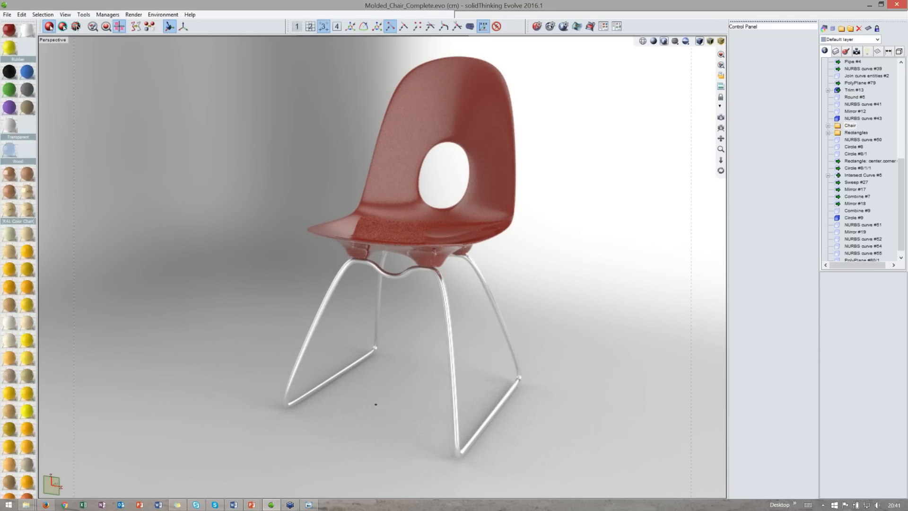
scroll(19, 260, "up", 14)
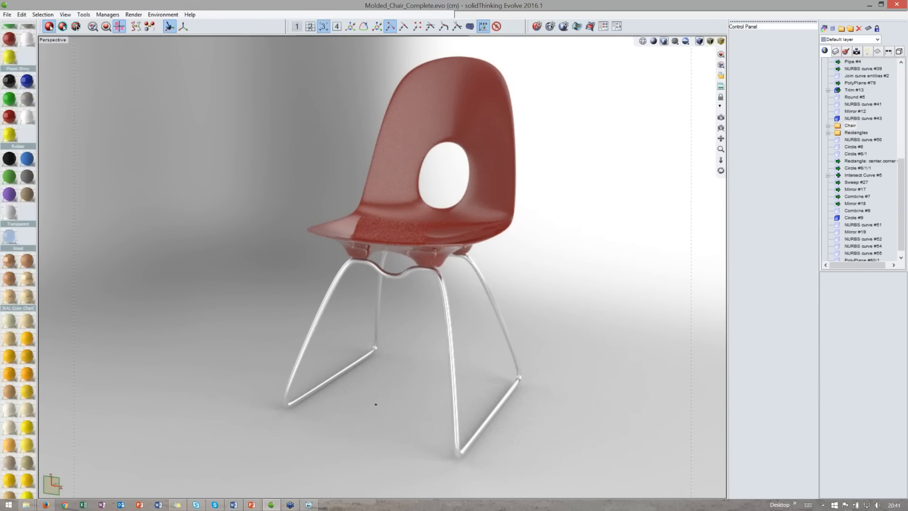
scroll(21, 383, "up", 4)
- Apply the California Blue material to the chair shell
left_click(401, 112)
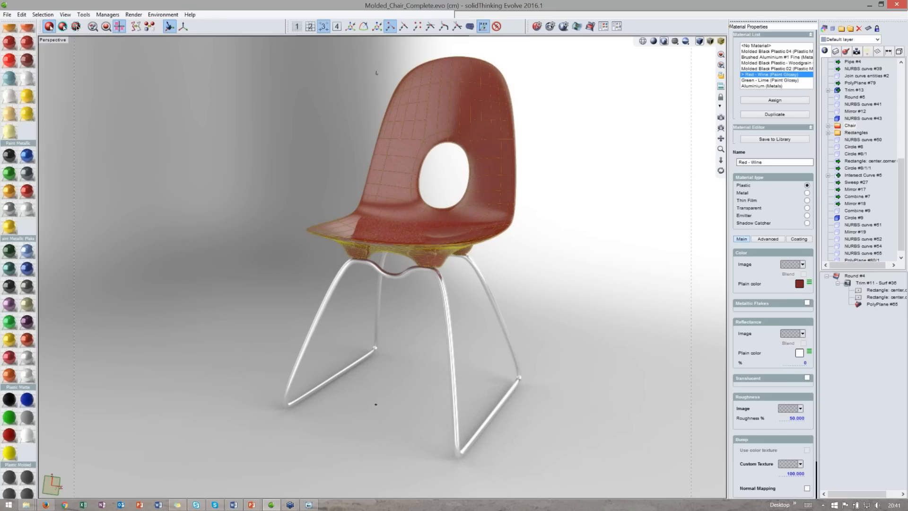
left_click_drag(27, 251, 527, 203)
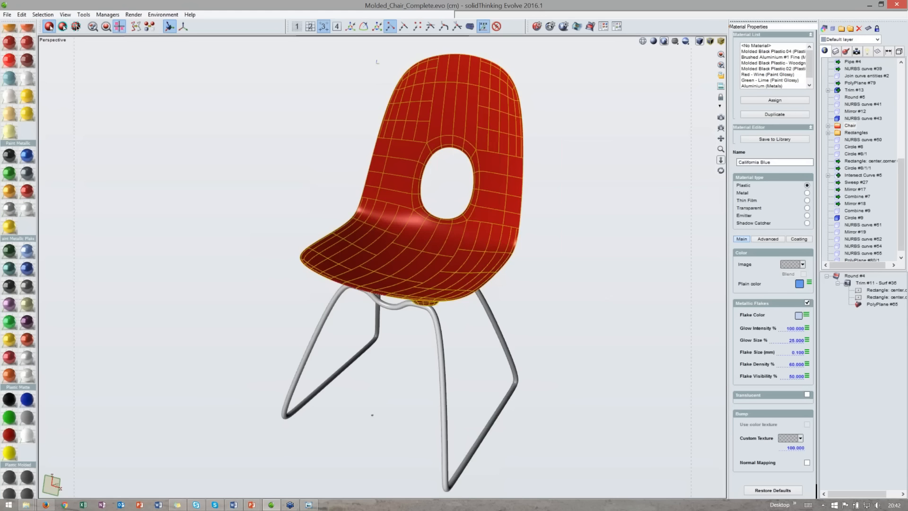
scroll(382, 267, "up", 3)
middle_click_drag(406, 198, 348, 305)
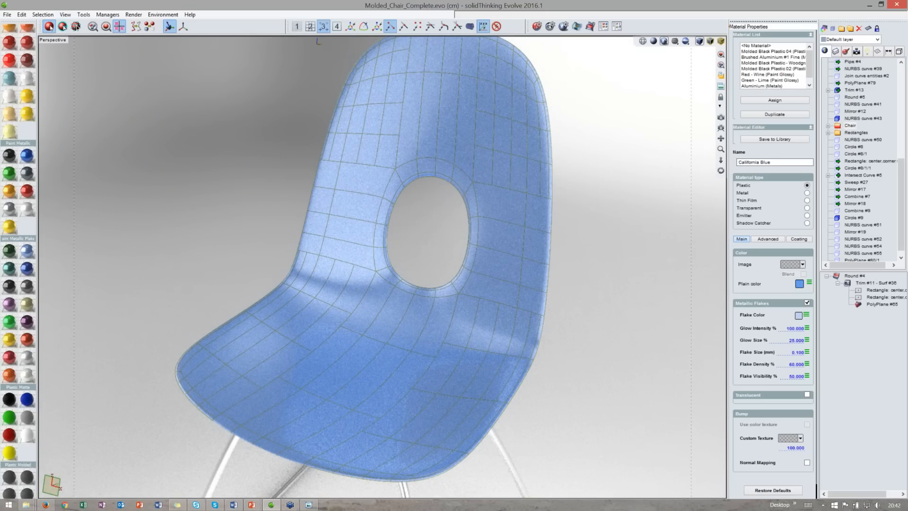
- Apply the Lime Green material to the chair shell
left_click_drag(9, 322, 262, 329)
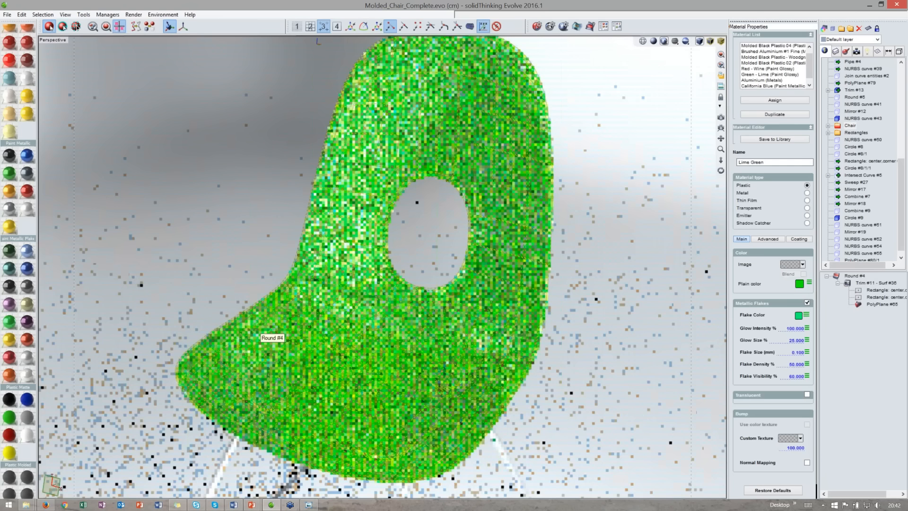
left_click(646, 88)
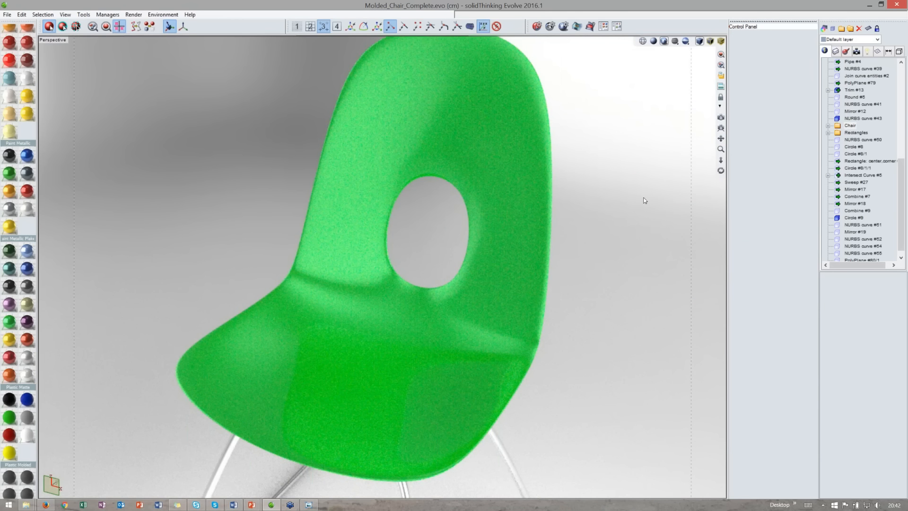
- Open the Environment tool and set the global environment map to Empire Square
mouse_move(645, 219)
middle_mouse_down()
mouse_move(646, 241)
mouse_move(625, 180)
middle_mouse_up()
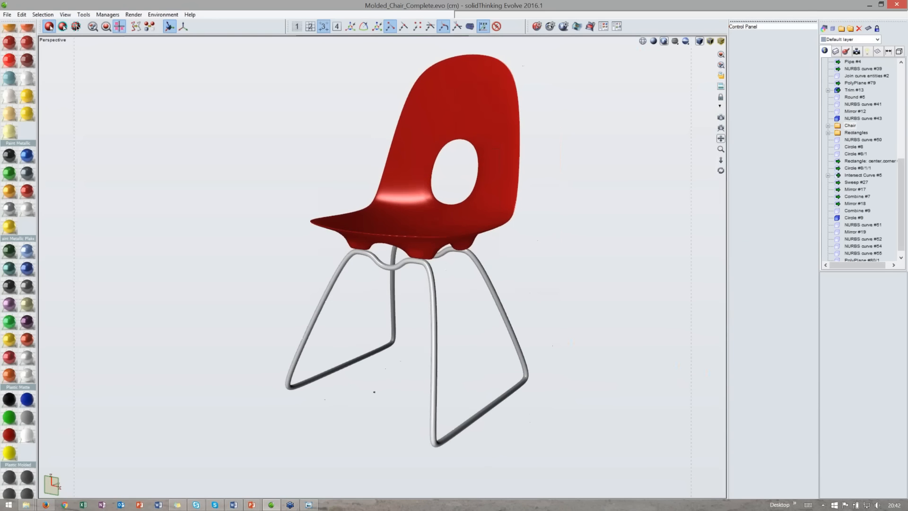
left_click(549, 27)
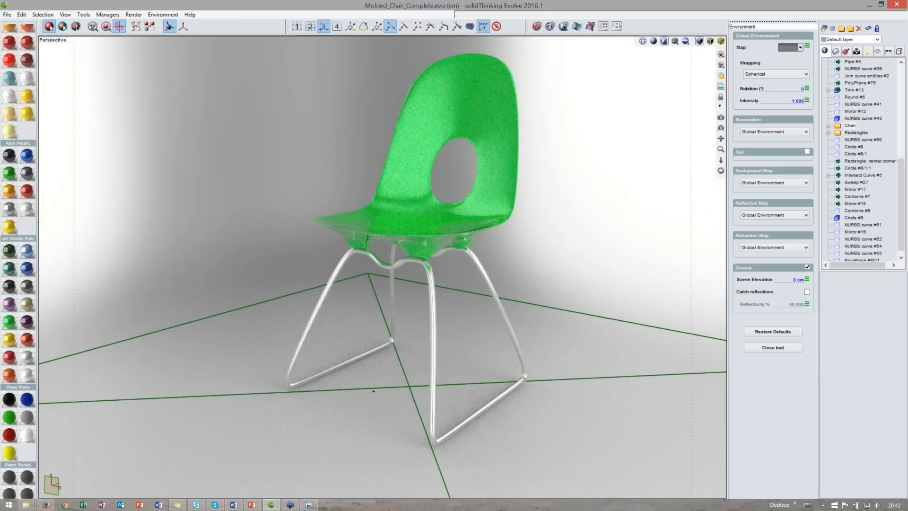
left_click(791, 48)
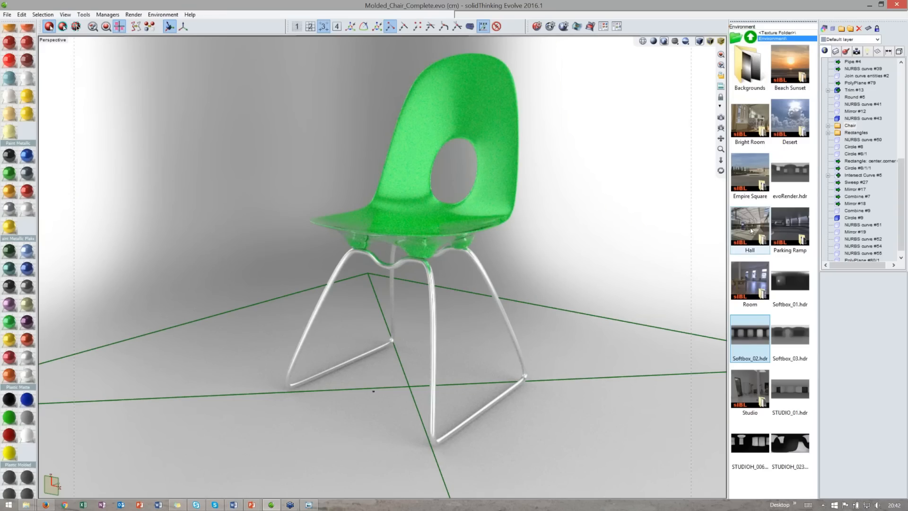
left_click(747, 190)
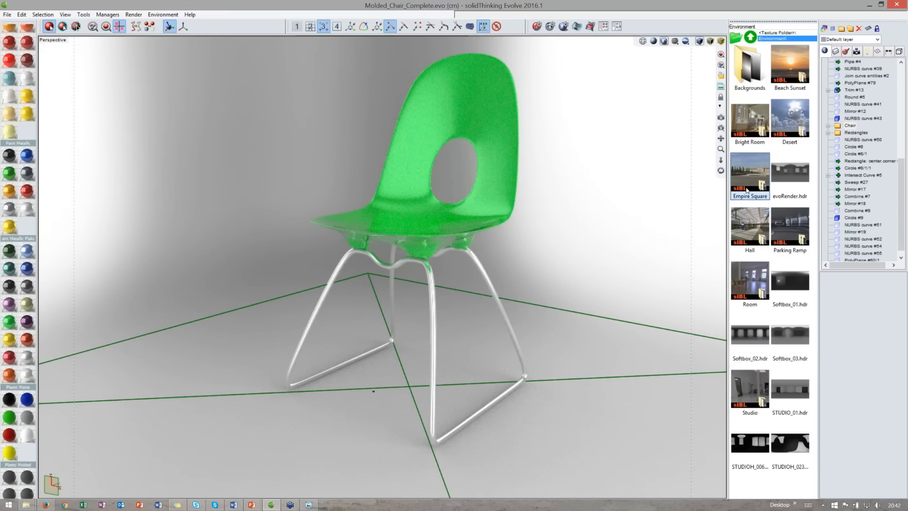
double_click(748, 190)
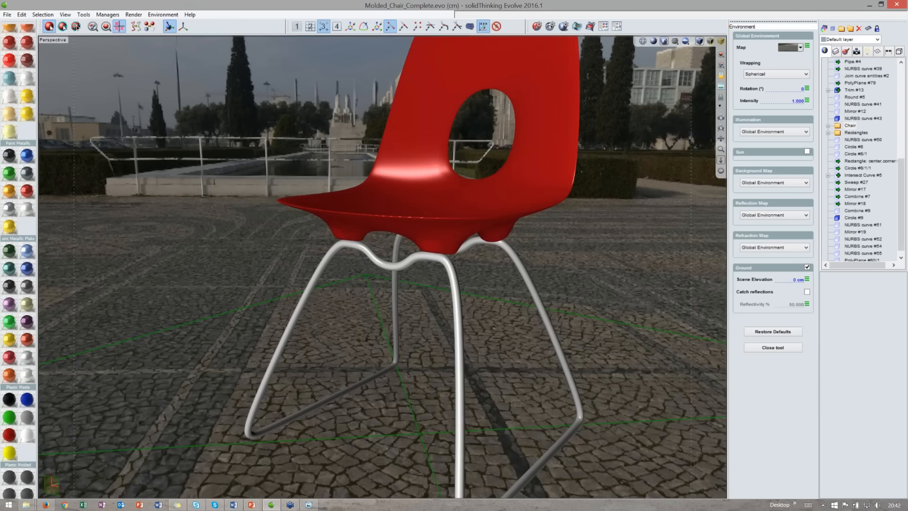
- Toggle the ground off and back on, then enable Catch reflections for the ground
scroll(382, 267, "down", 5)
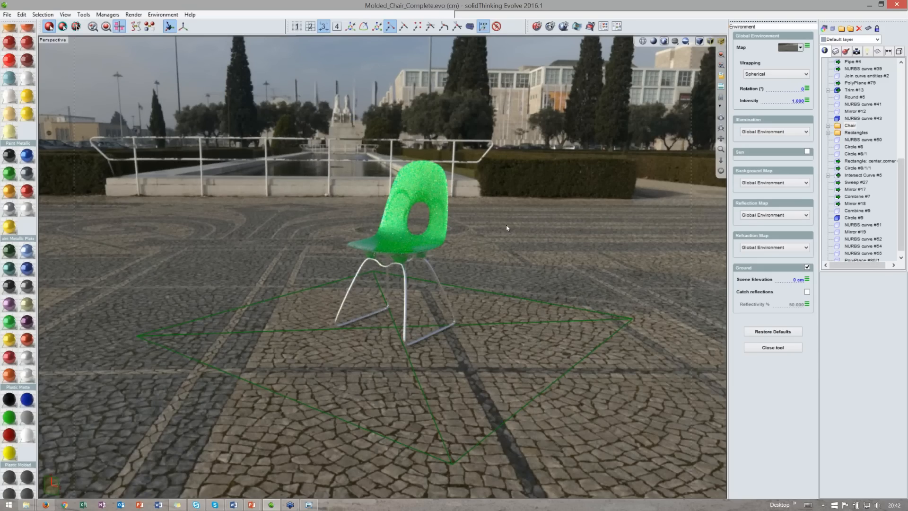
left_click(807, 267)
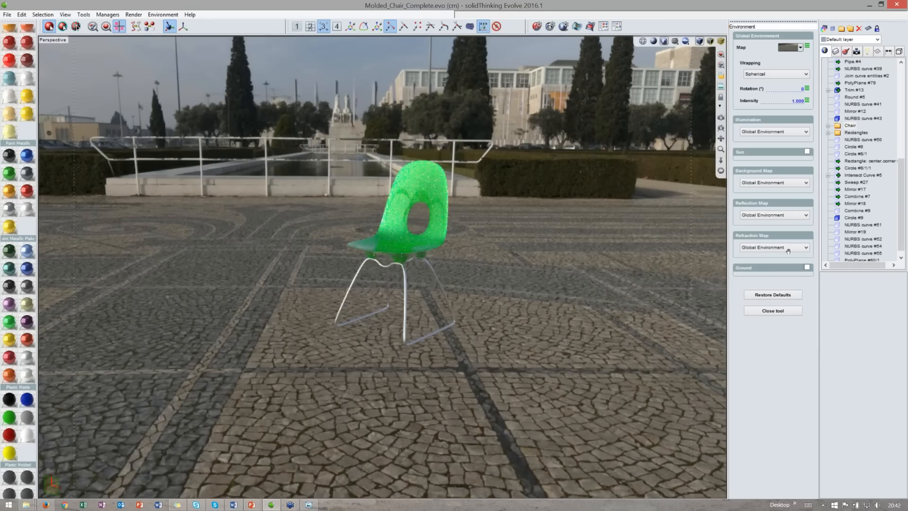
left_click(807, 267)
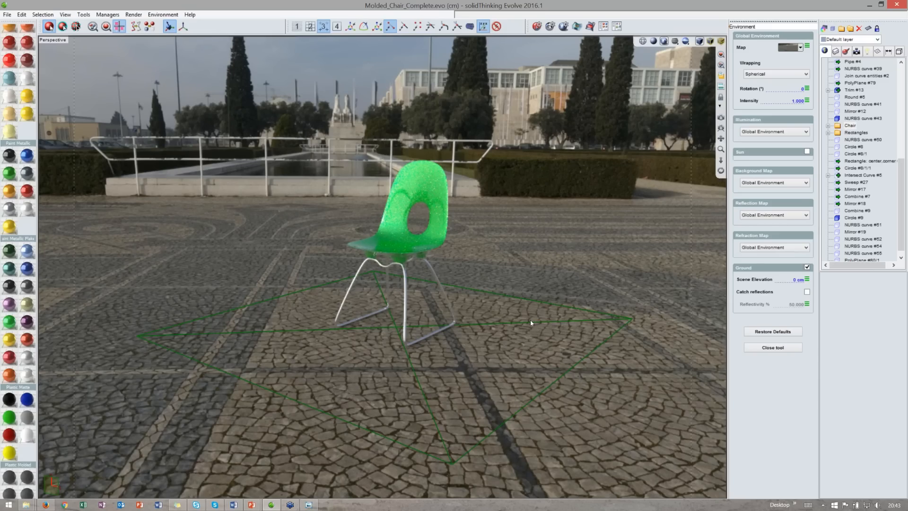
left_click(807, 293)
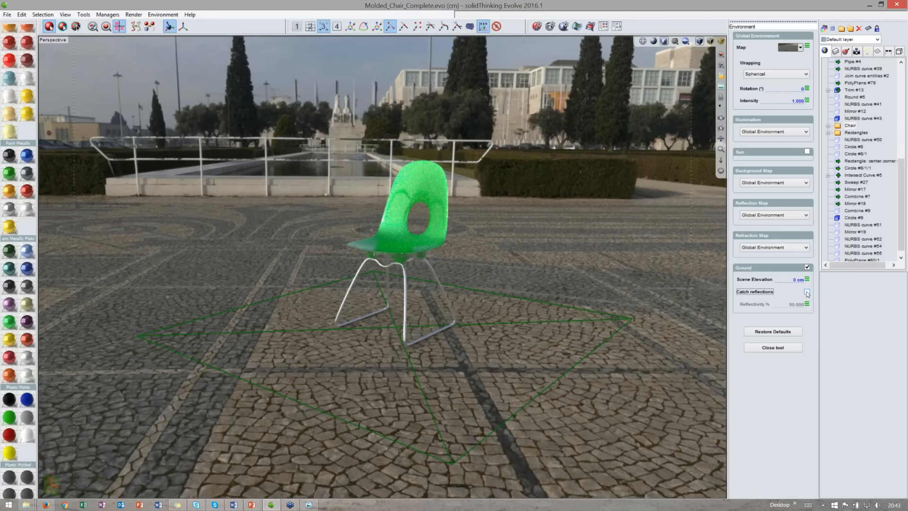
left_click(807, 293)
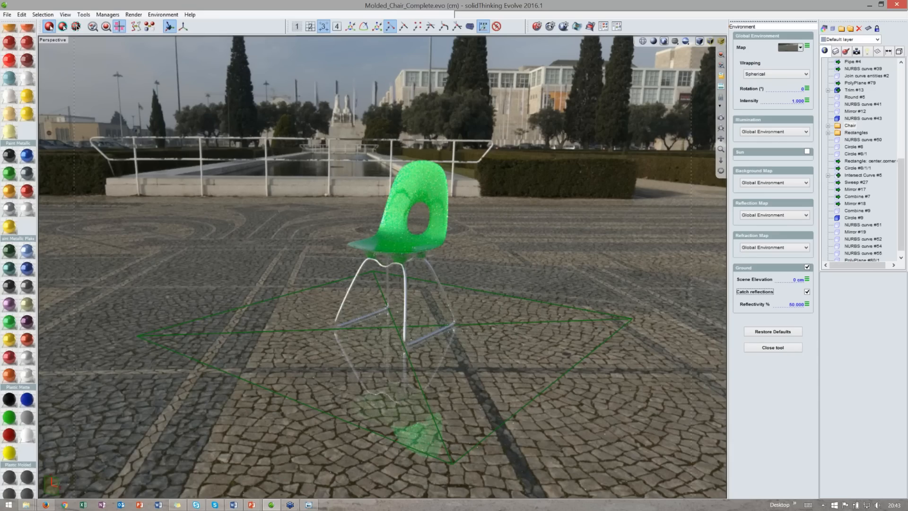
- Change the environment map to Softbox_02.hdr and close the Environment tool
left_click(788, 48)
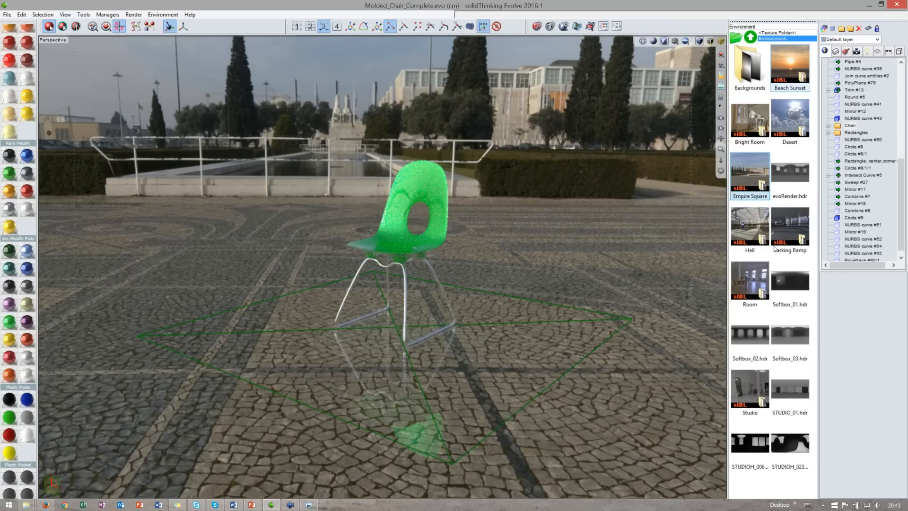
double_click(750, 442)
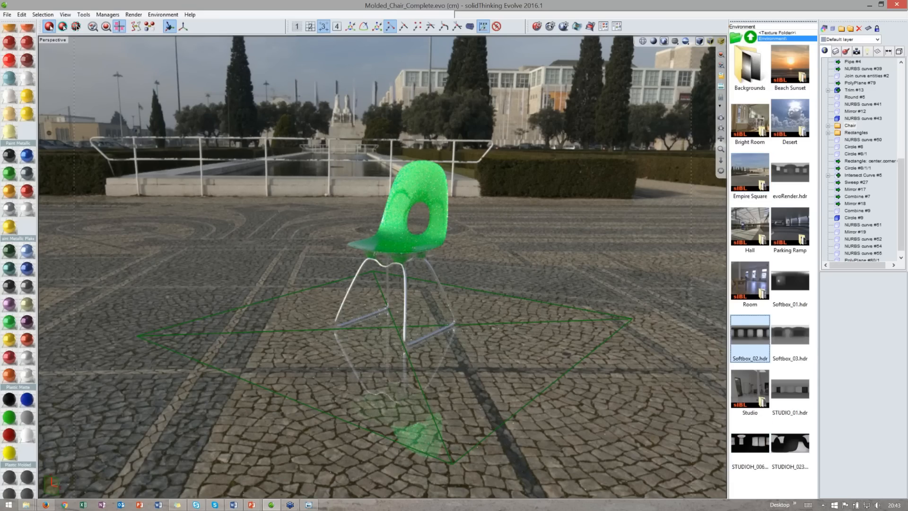
scroll(448, 280, "up", 3)
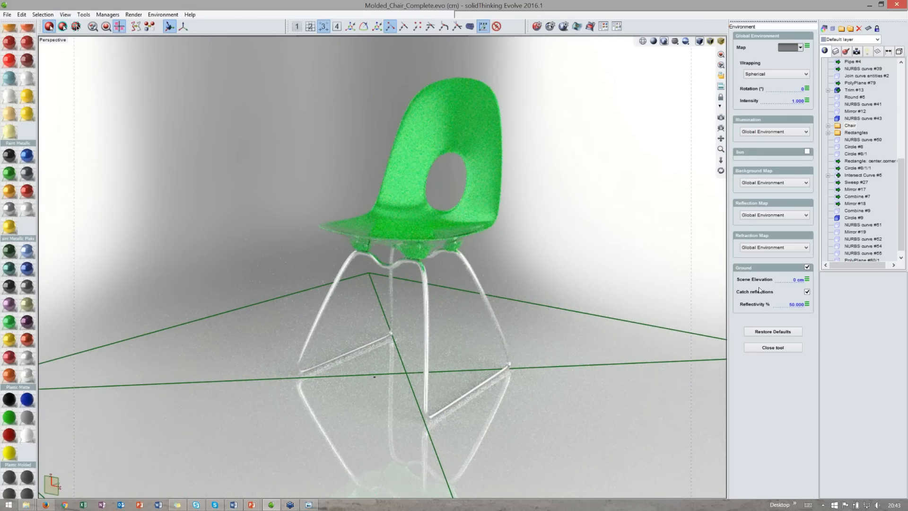
key("Escape")
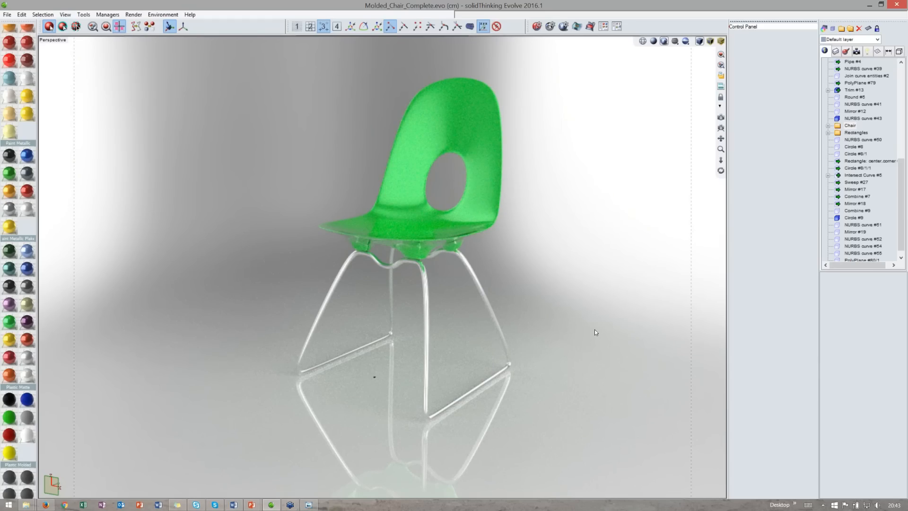
- Pause and resume the interactive rendering, then apply the Red - Wine material to the chair shell
left_click(663, 43)
left_click(665, 42)
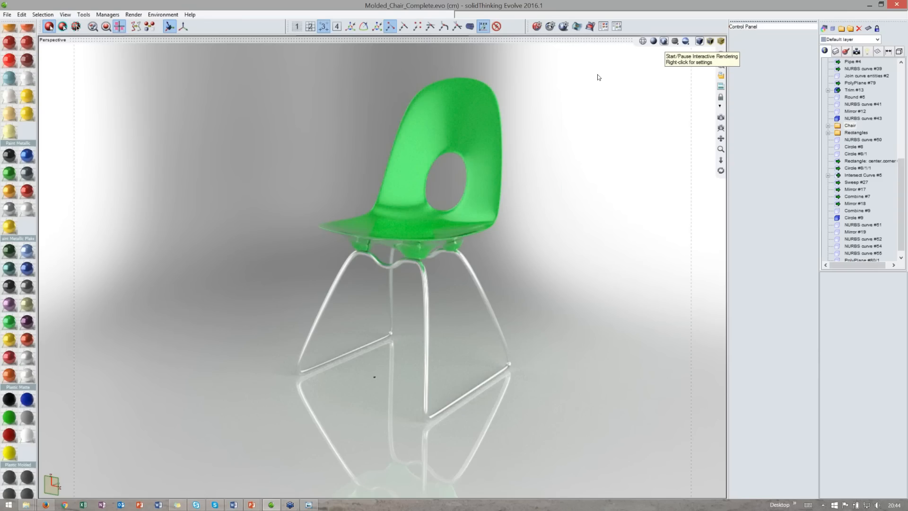
right_click_drag(558, 118, 610, 120)
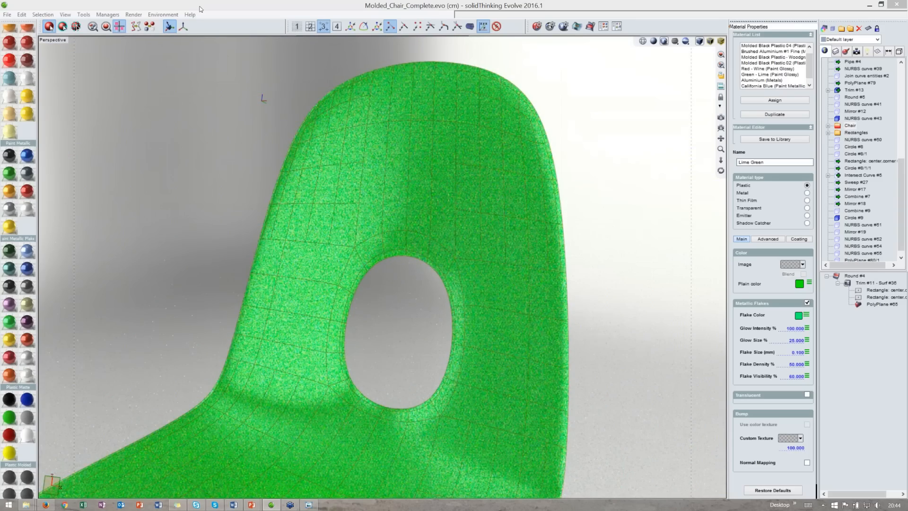
left_click(20, 59)
- Apply the C Fiber #3 - Super Glossy carbon fiber material to the chair shell
scroll(20, 60, "up", 7)
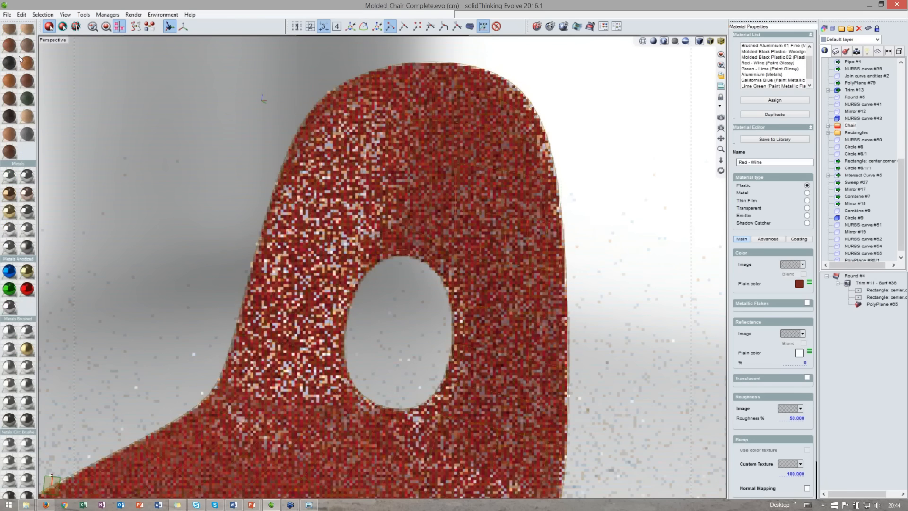
scroll(18, 53, "up", 5)
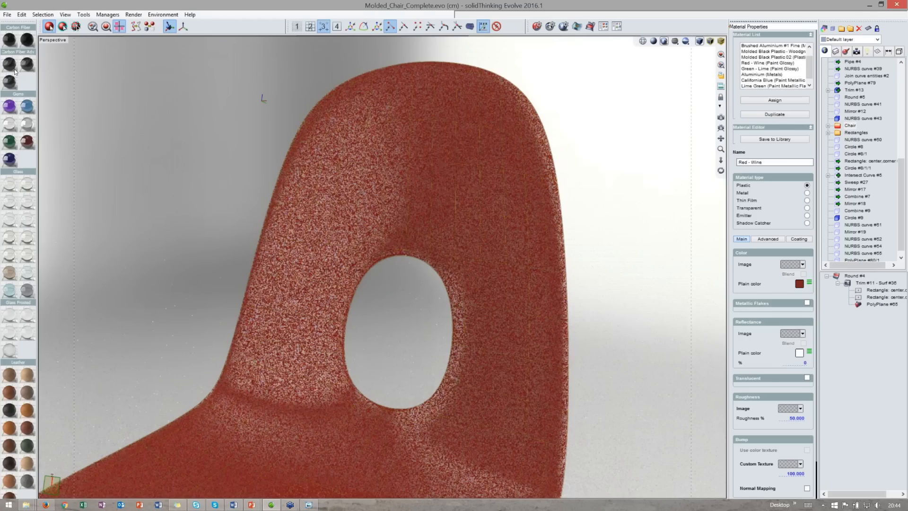
left_click_drag(15, 71, 527, 260)
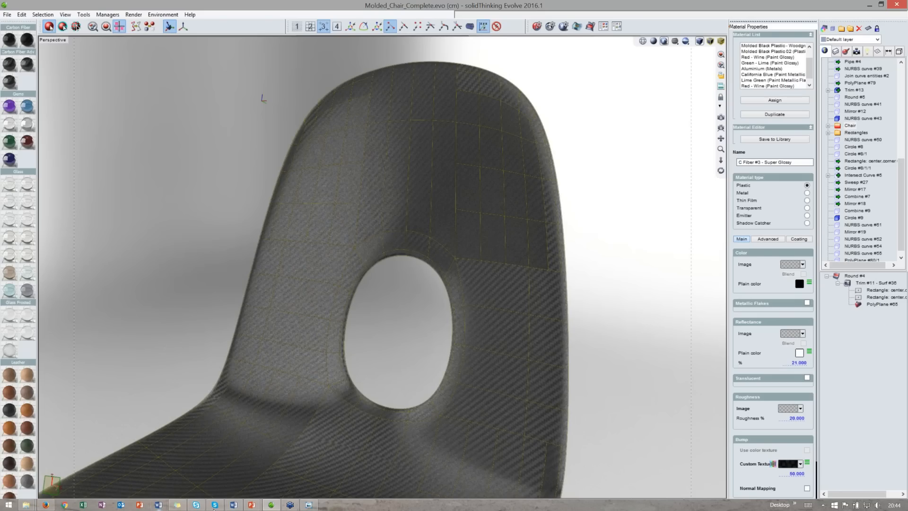
- Switch to the PowerPoint presentation and select slide 30
mouse_move(255, 507)
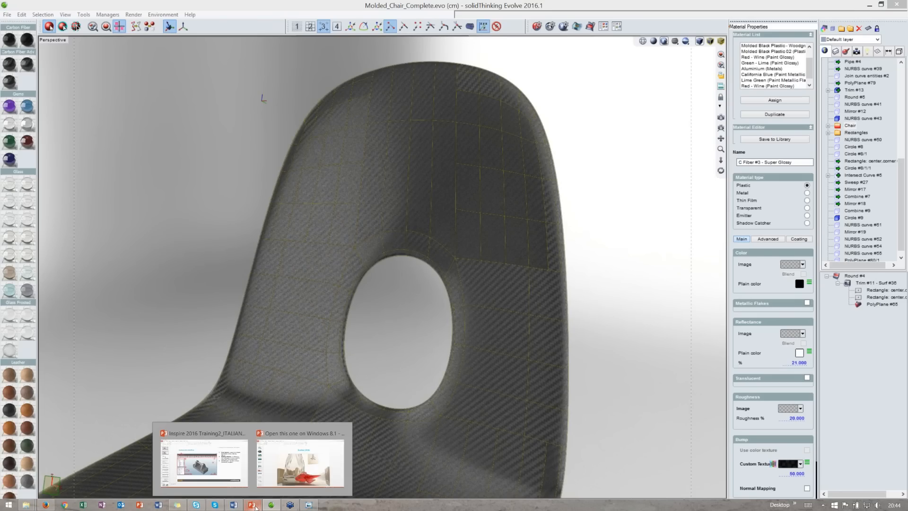
left_click(300, 462)
scroll(34, 366, "down", 10)
scroll(34, 366, "down", 7)
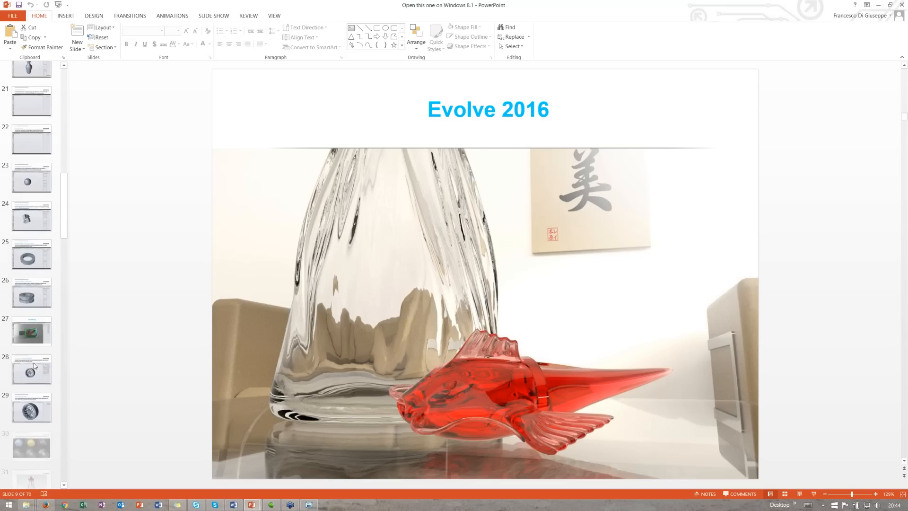
left_click(40, 226)
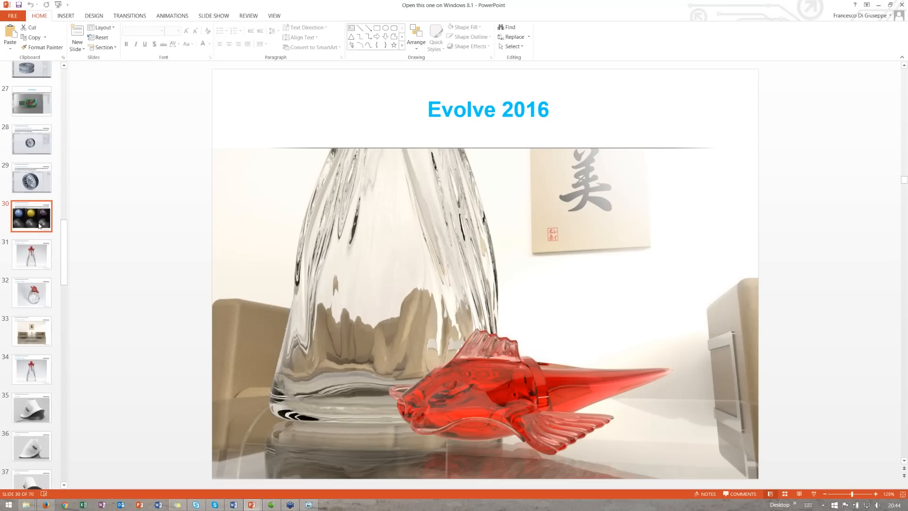
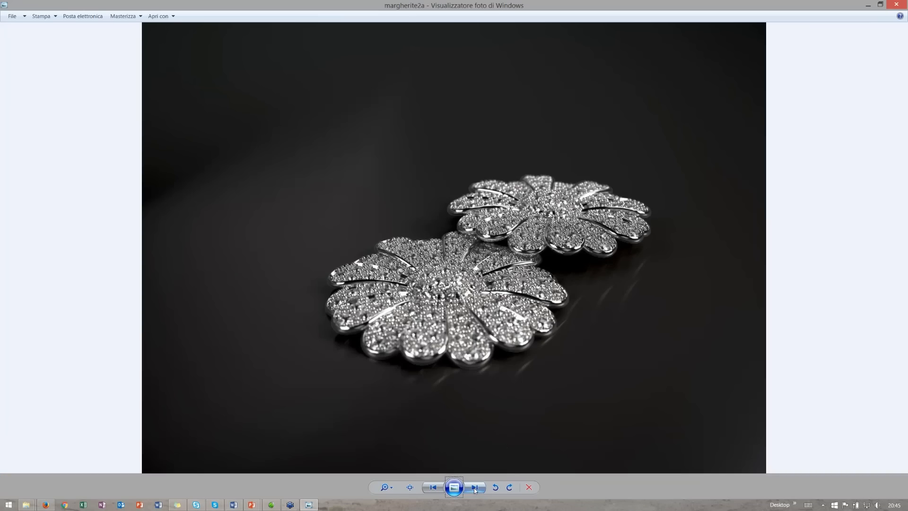
- Browse the sample rendering images in the photo viewer, ending with the full-screen view closed
left_click(475, 489)
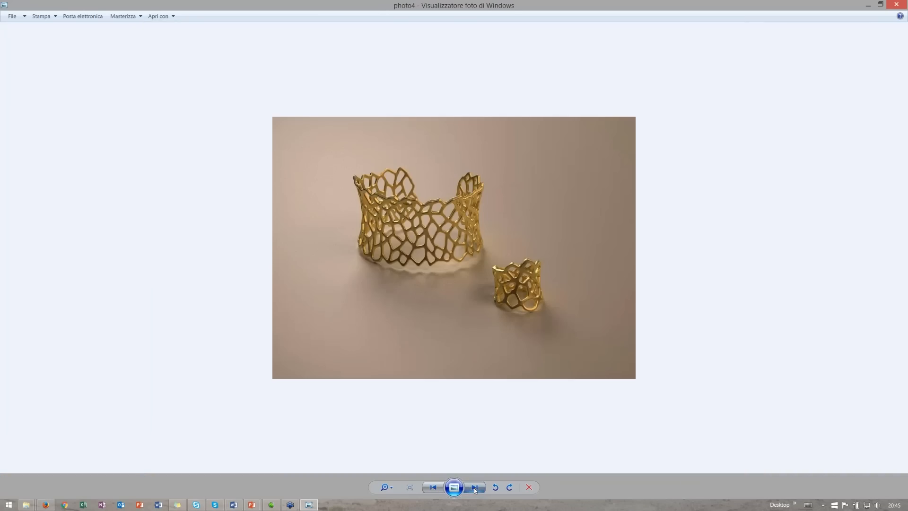
left_click(475, 489)
left_click(475, 489)
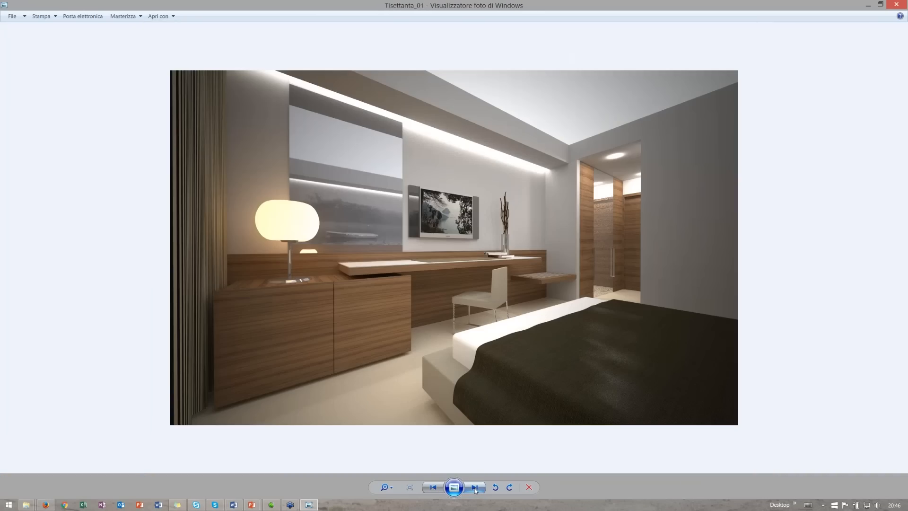
left_click(474, 489)
left_click(475, 489)
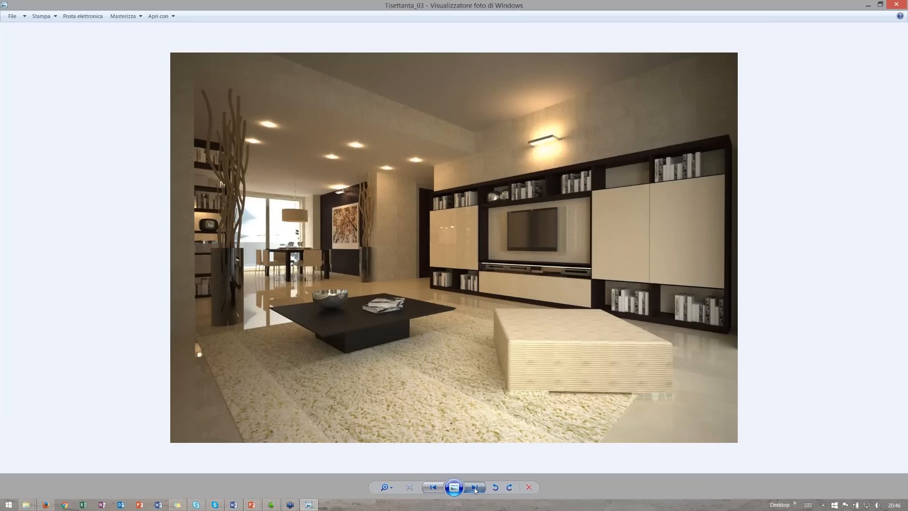
left_click(475, 489)
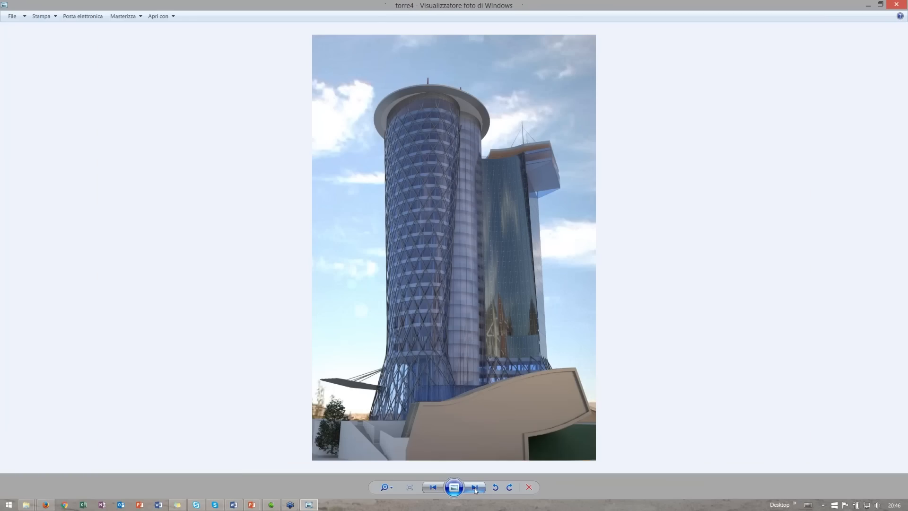
left_click(475, 489)
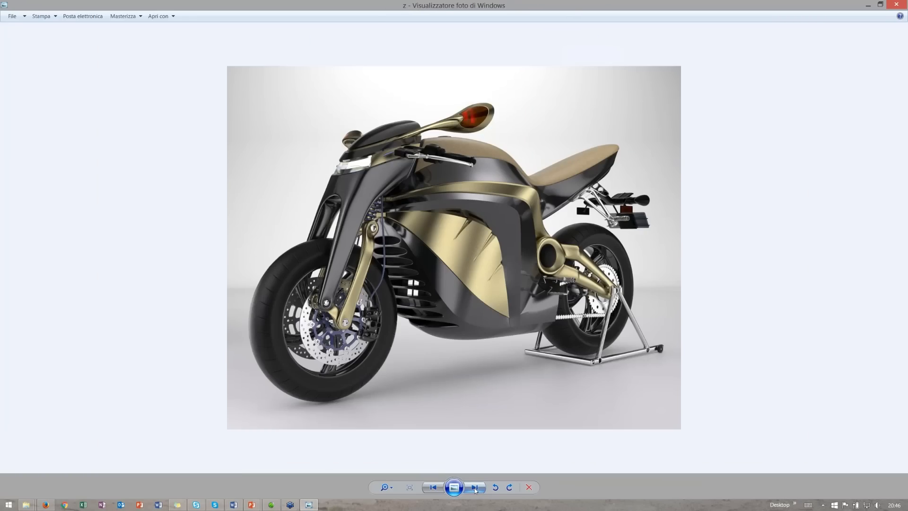
left_click(475, 489)
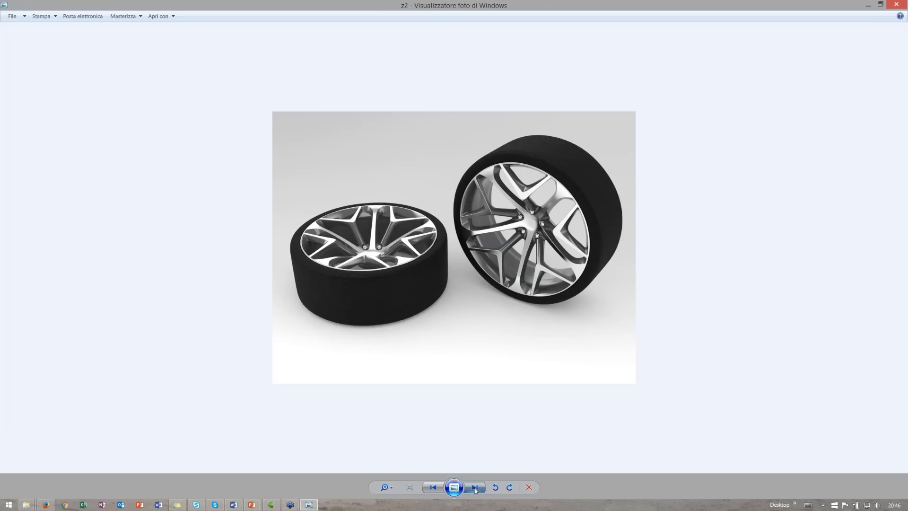
left_click(475, 489)
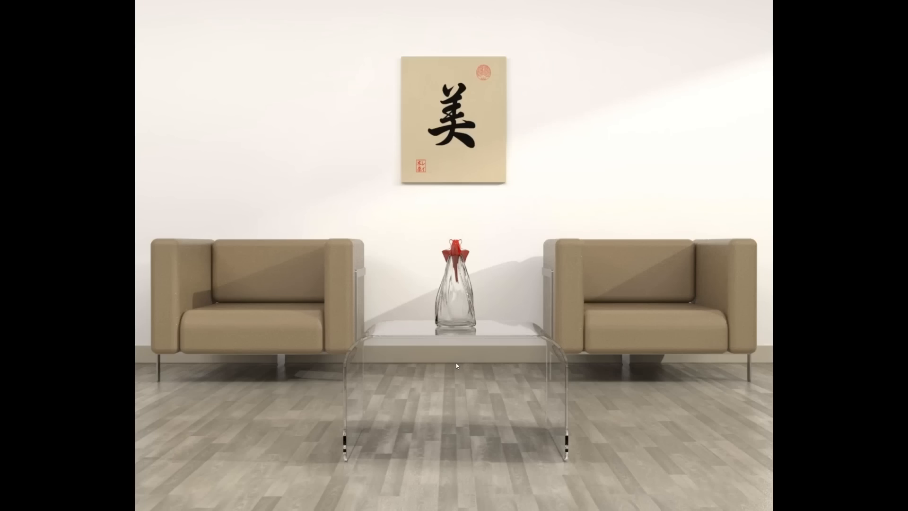
key("Escape")
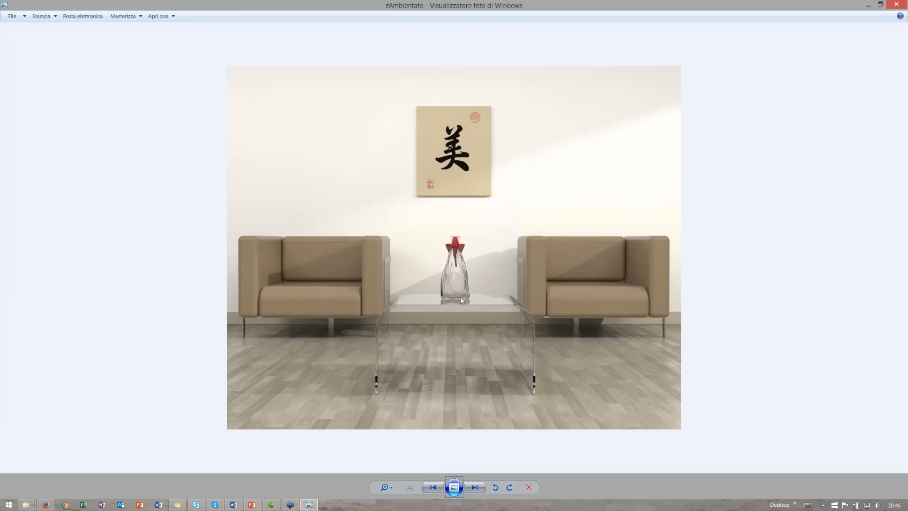
- Return to the chair model, switch off the interactive rendering and frame the whole chair shell
left_click(272, 505)
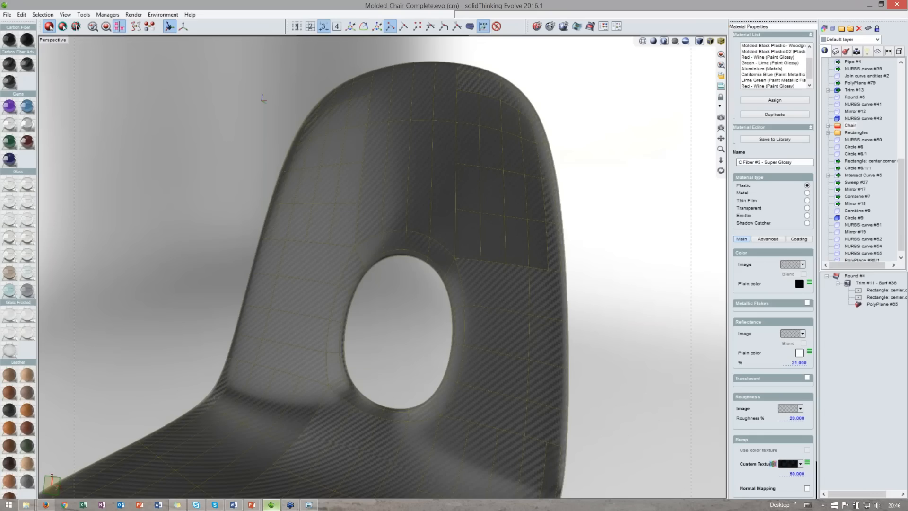
left_click(653, 42)
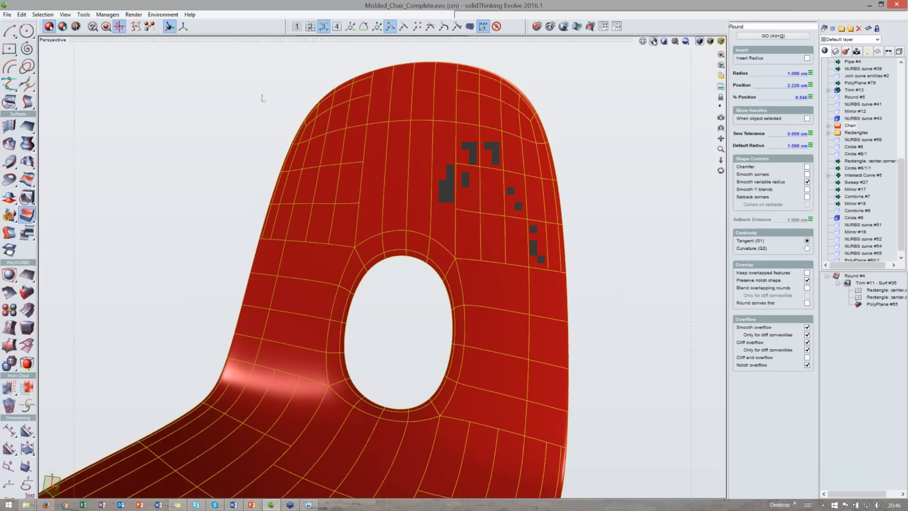
middle_click_drag(418, 198, 434, 179)
scroll(433, 179, "down", 3)
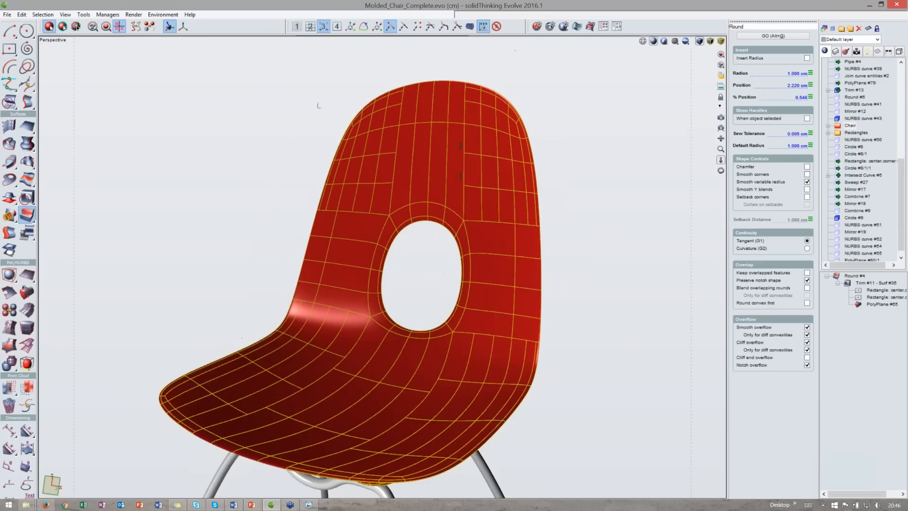
scroll(603, 256, "down", 2)
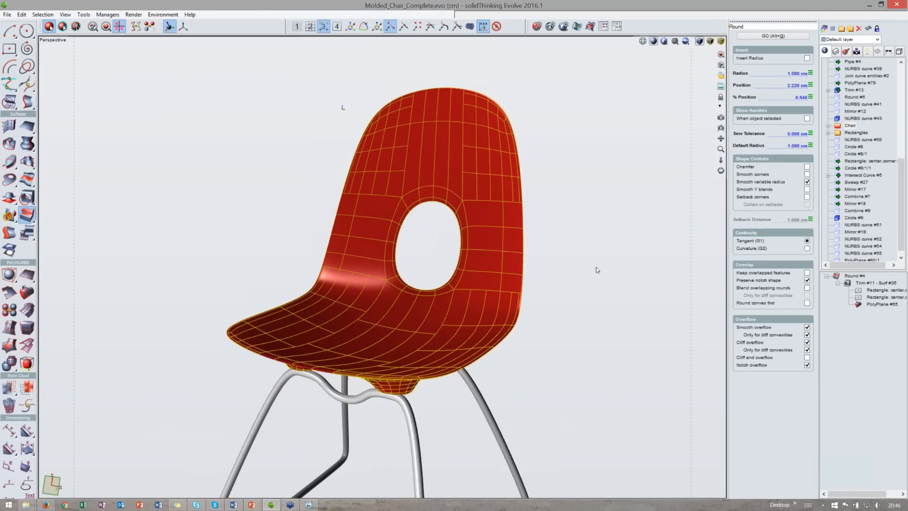
mouse_move(611, 240)
middle_mouse_down()
mouse_move(657, 232)
mouse_move(686, 210)
mouse_move(612, 239)
middle_mouse_up()
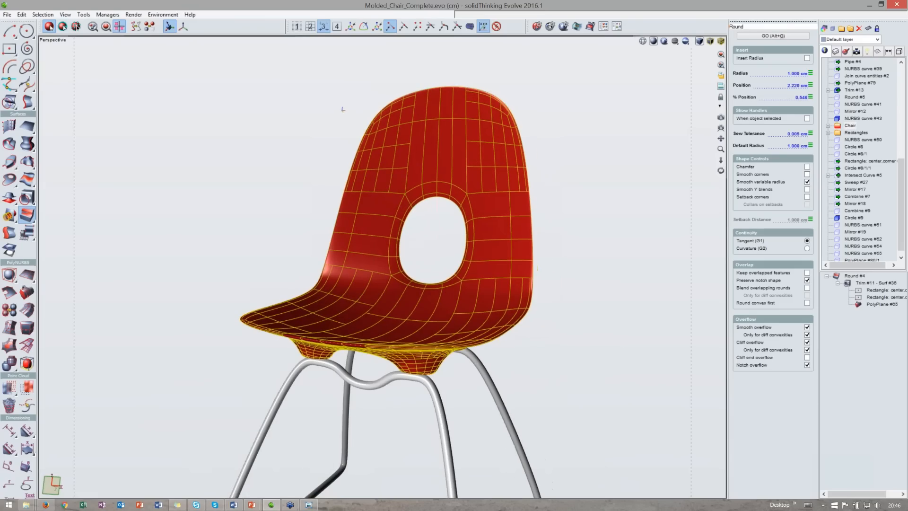
- Inspect the shell's Trim feature and its rectangle profile in the construction history
left_click(861, 283)
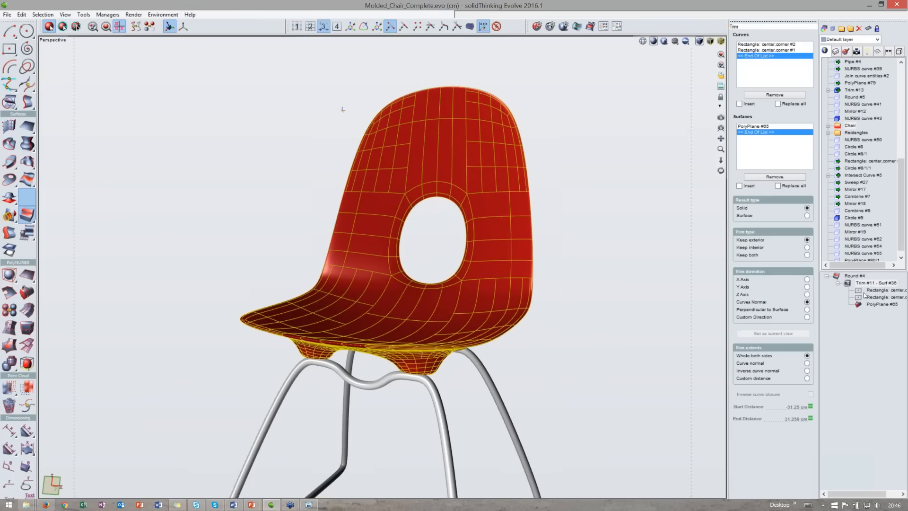
left_click(865, 297)
left_click(514, 234)
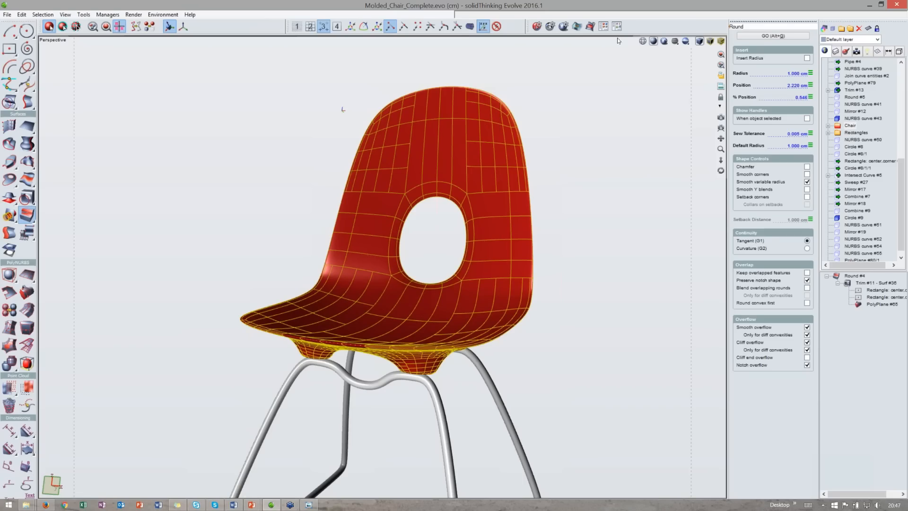
- Open the rendering properties and review the rendering method options, keeping Raytracing (Finite Time)
left_click(562, 27)
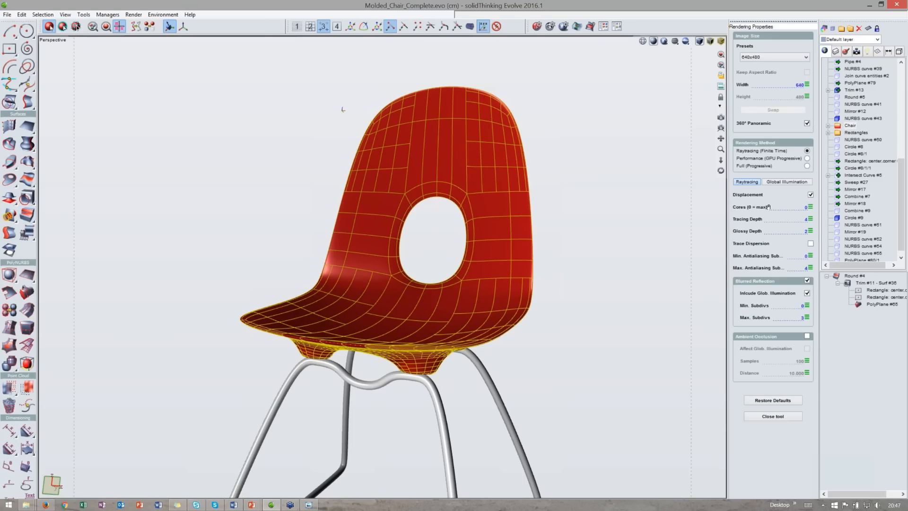
left_click(808, 158)
left_click(807, 151)
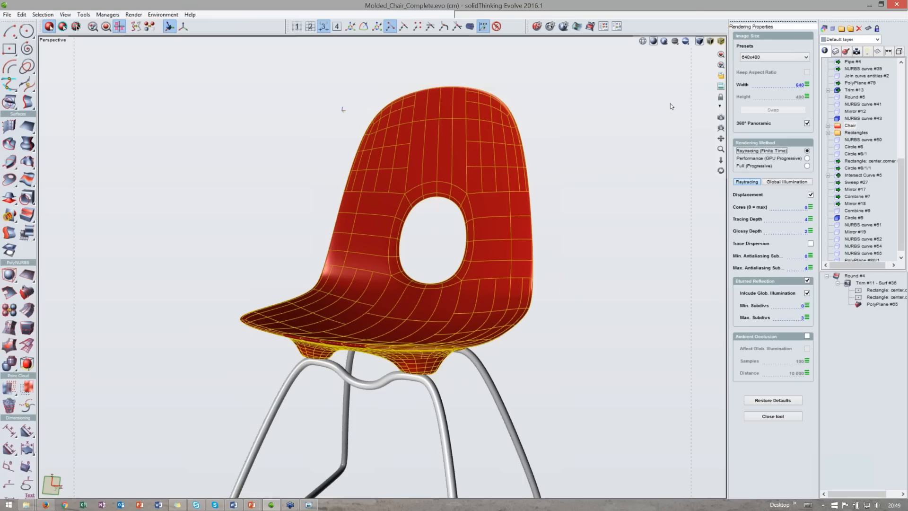
- Examine the chair legs' rectangle, circle, Mirror and Combine features in the construction history
left_click(663, 42)
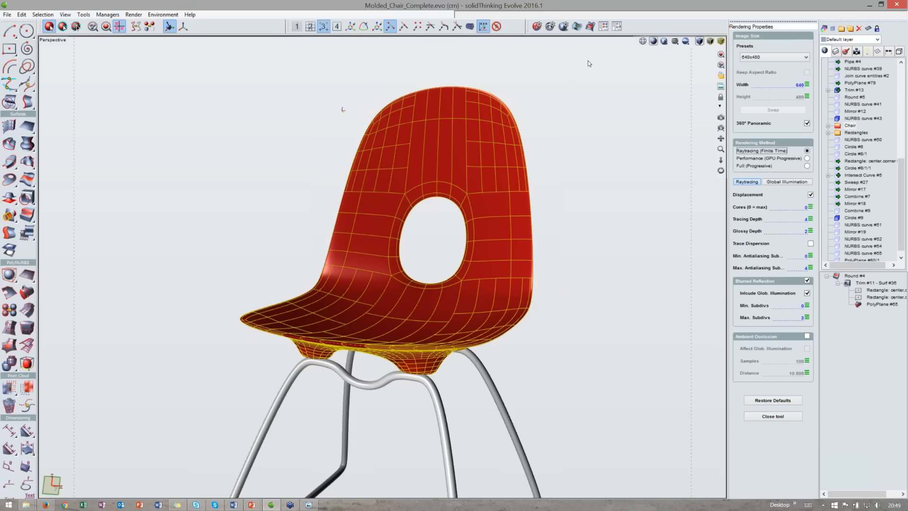
key("alt")
middle_click_drag(577, 344, 572, 286)
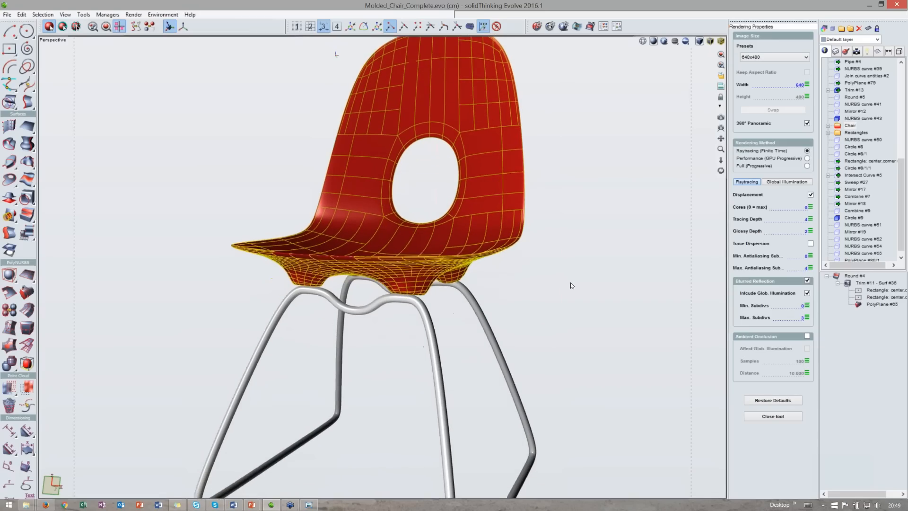
middle_click_drag(477, 355, 464, 310)
scroll(472, 348, "down", 2)
scroll(472, 348, "down", 2)
scroll(849, 249, "down", 1)
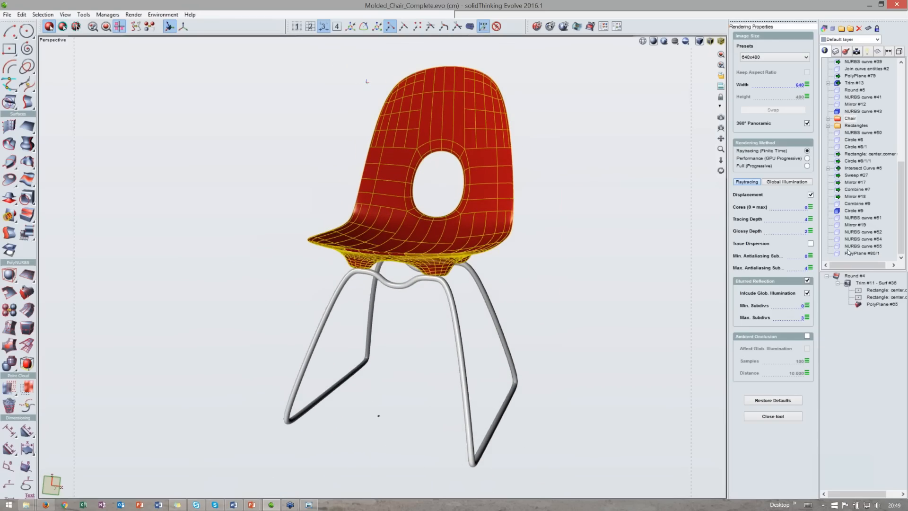
left_click(855, 169)
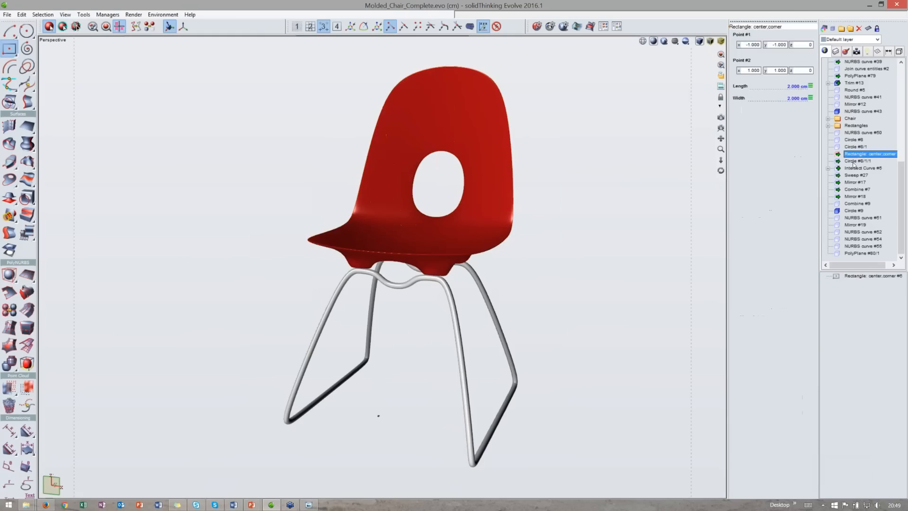
left_click(856, 175)
left_click(856, 181)
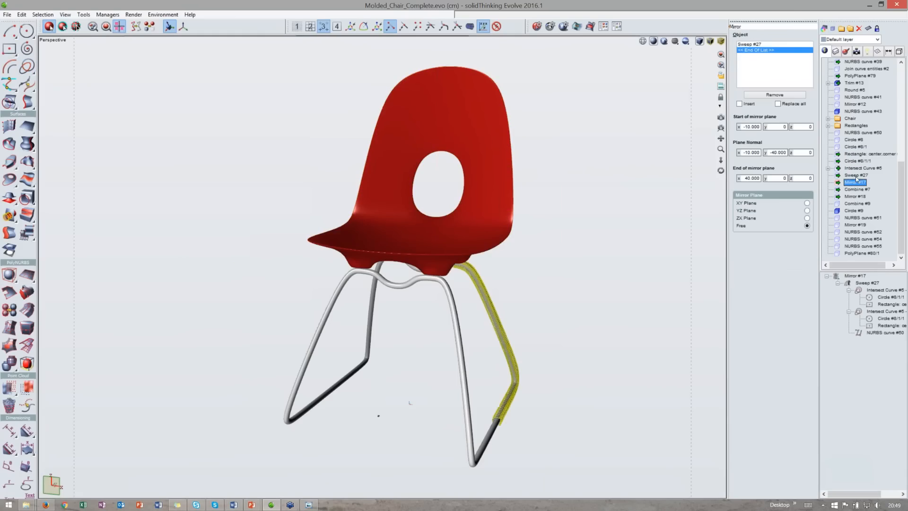
left_click(859, 203)
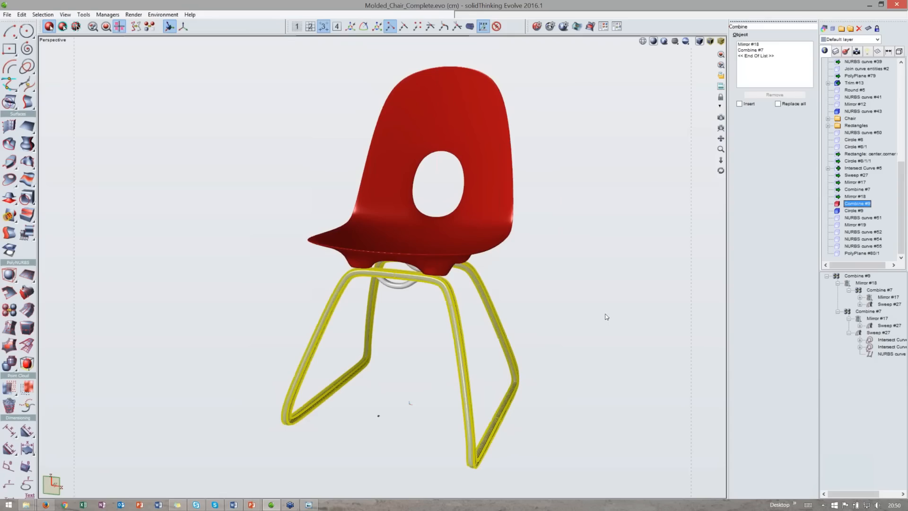
- Try to hide the selected combined leg frame
middle_click_drag(529, 314, 514, 301)
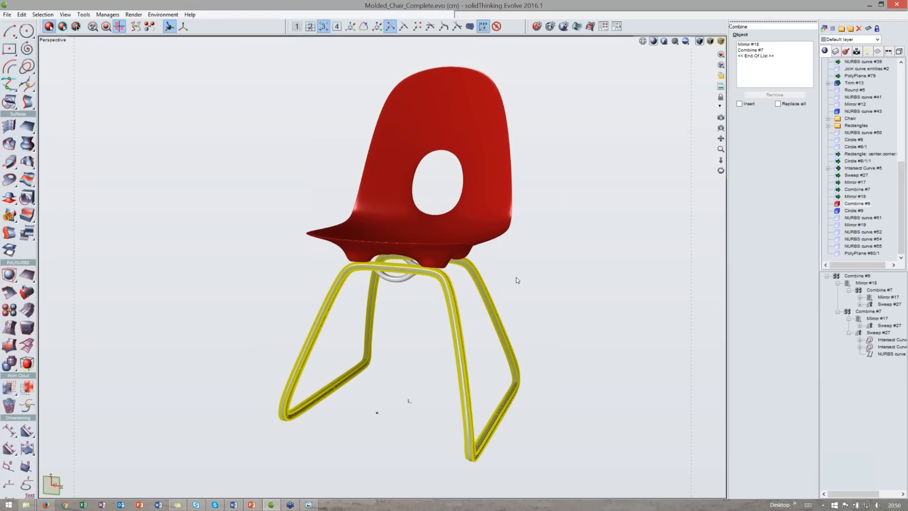
key("ctrl+h")
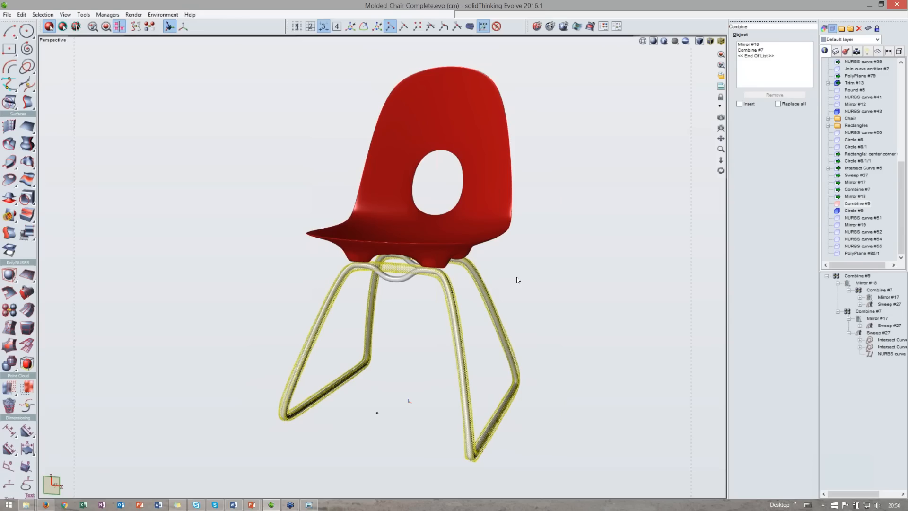
key("Escape")
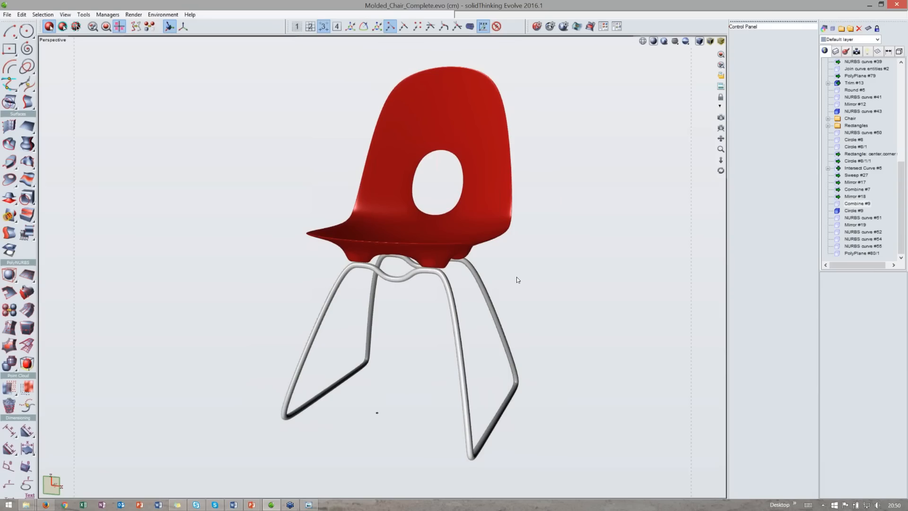
mouse_move(516, 277)
middle_mouse_down()
mouse_move(598, 267)
mouse_move(524, 273)
middle_mouse_up()
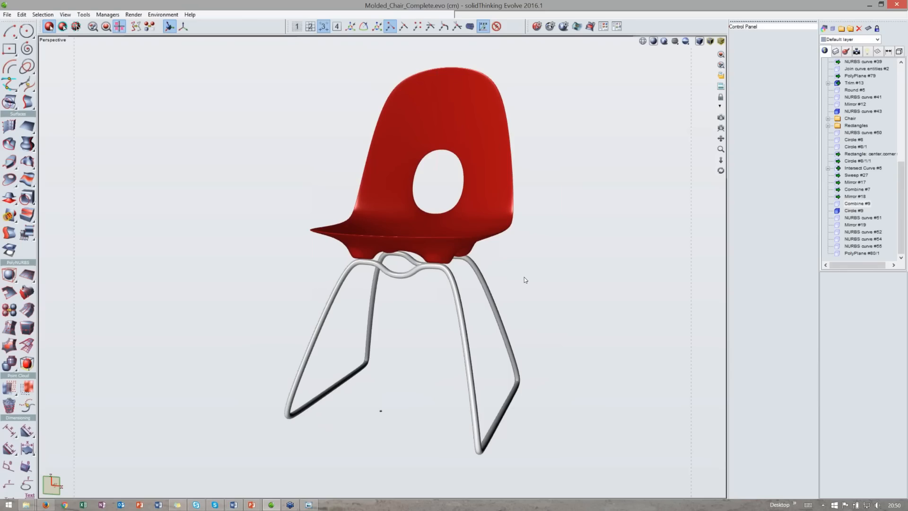
middle_click_drag(525, 279, 524, 287)
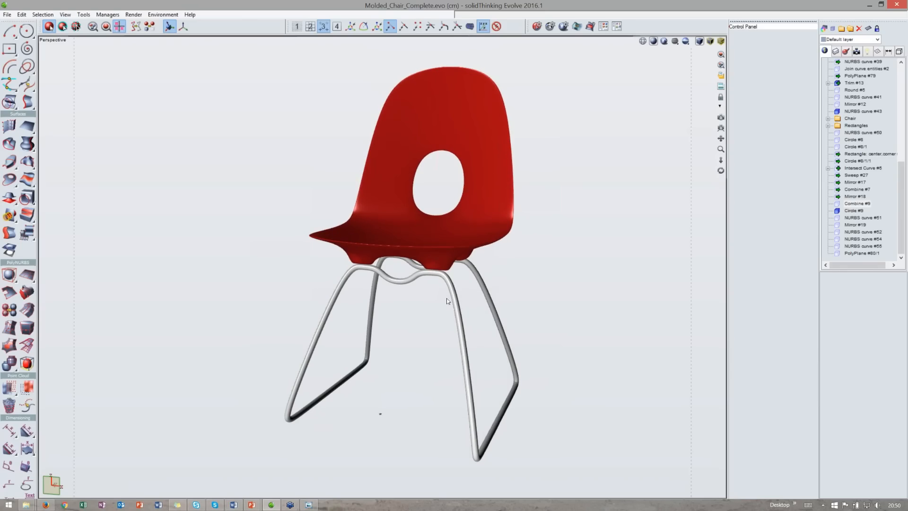
- Isolate the leg sweep's NURBS path curve to view it alone, then show the full model again
left_click(843, 196)
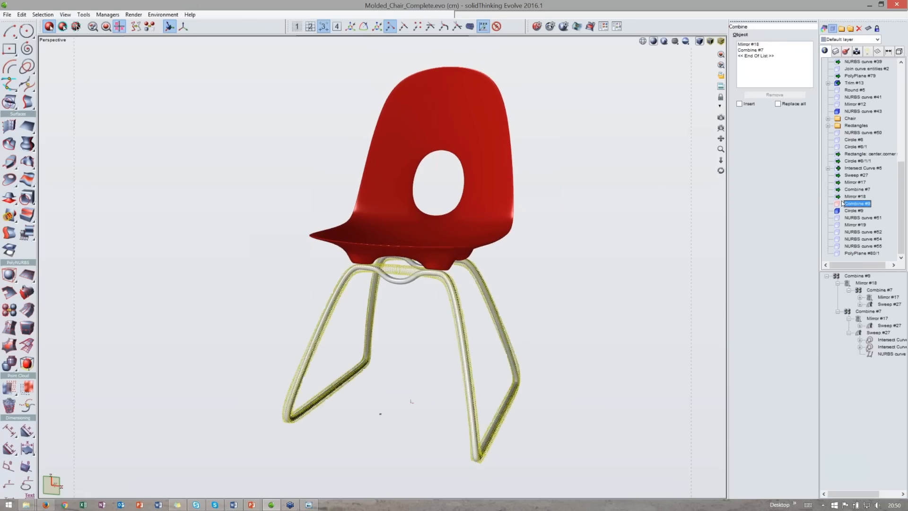
left_click(843, 174)
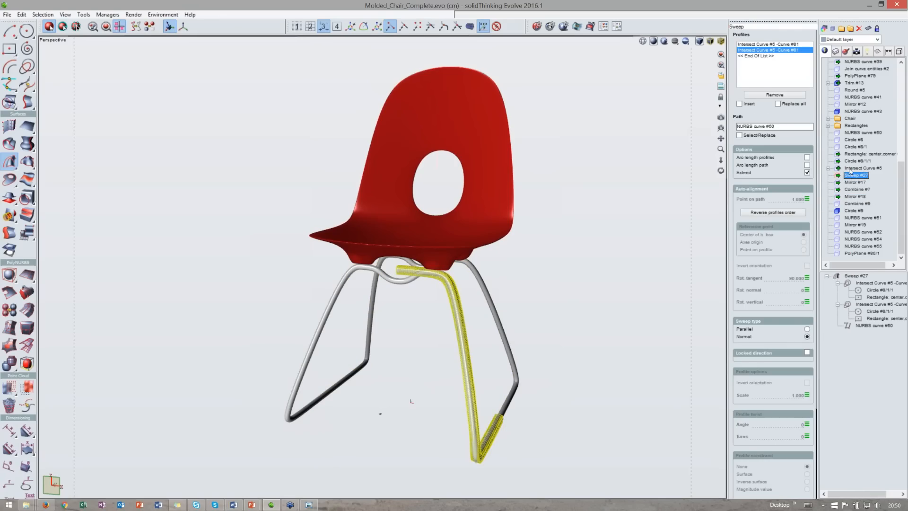
left_click(860, 327)
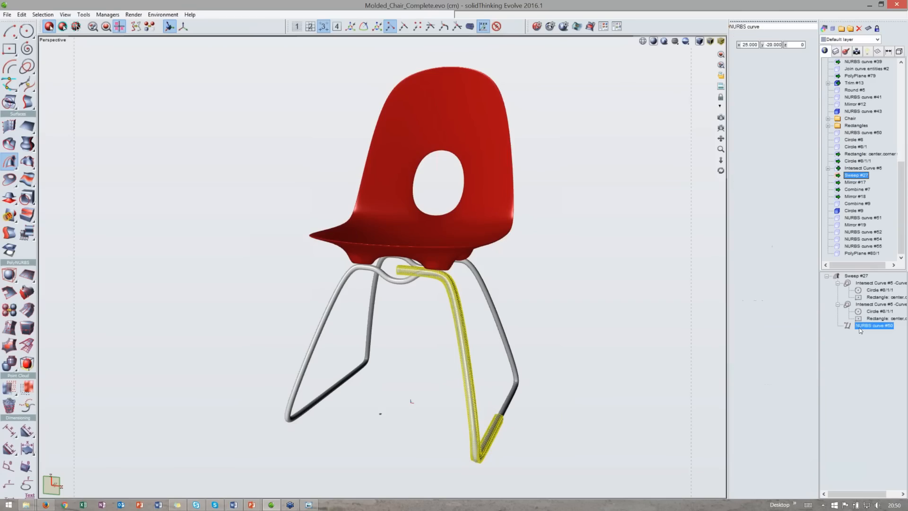
key("ctrl+shift+h")
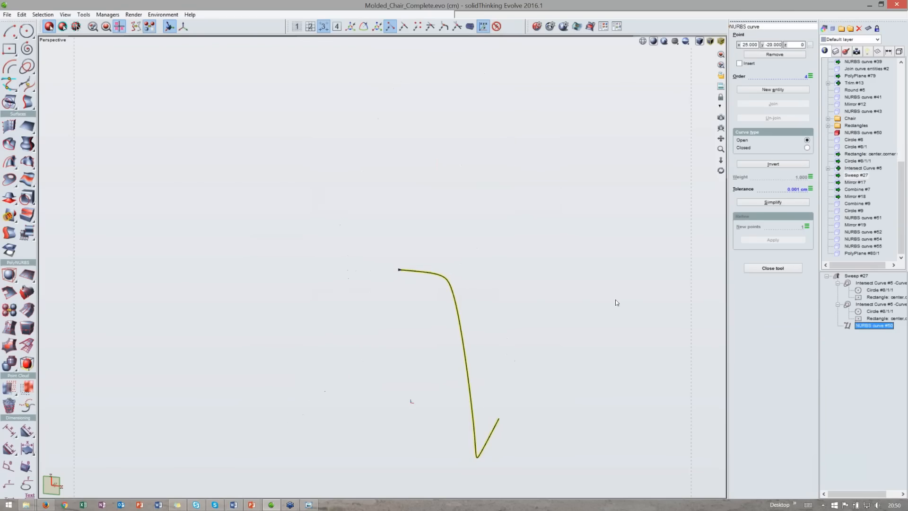
middle_click_drag(533, 316, 529, 291)
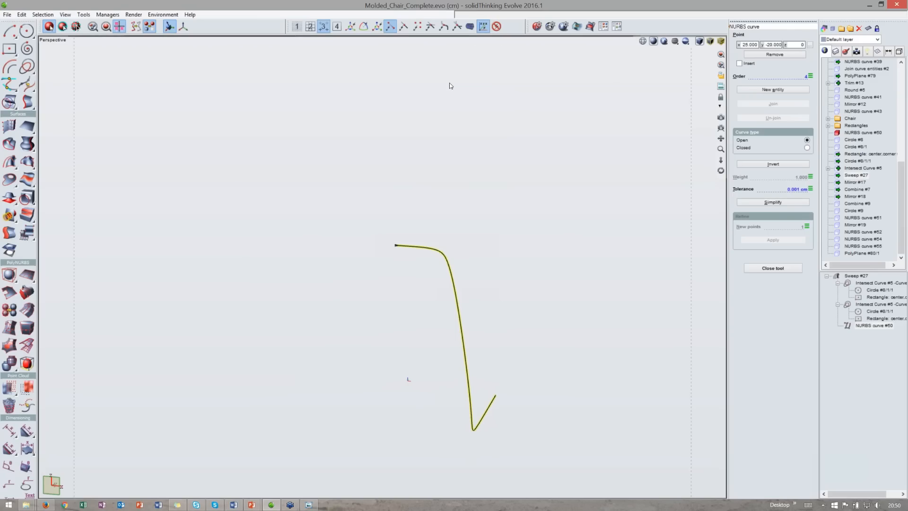
key("i")
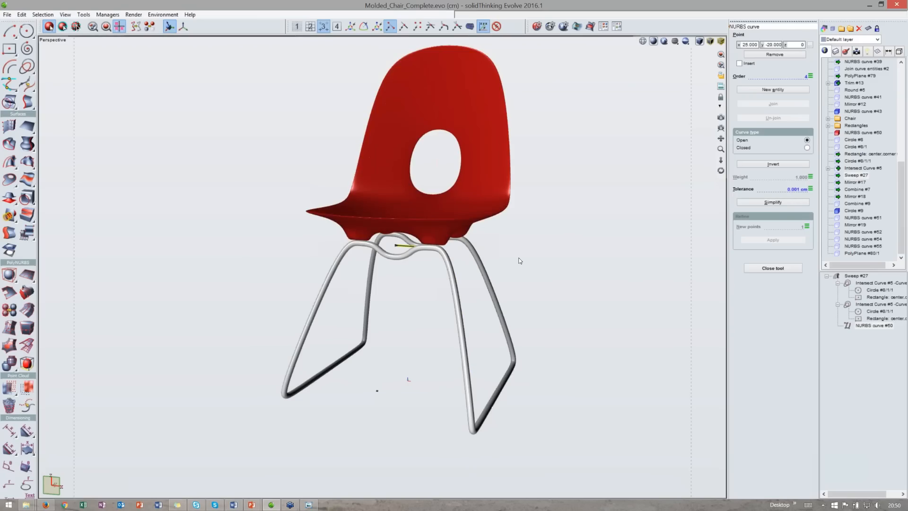
key("Escape")
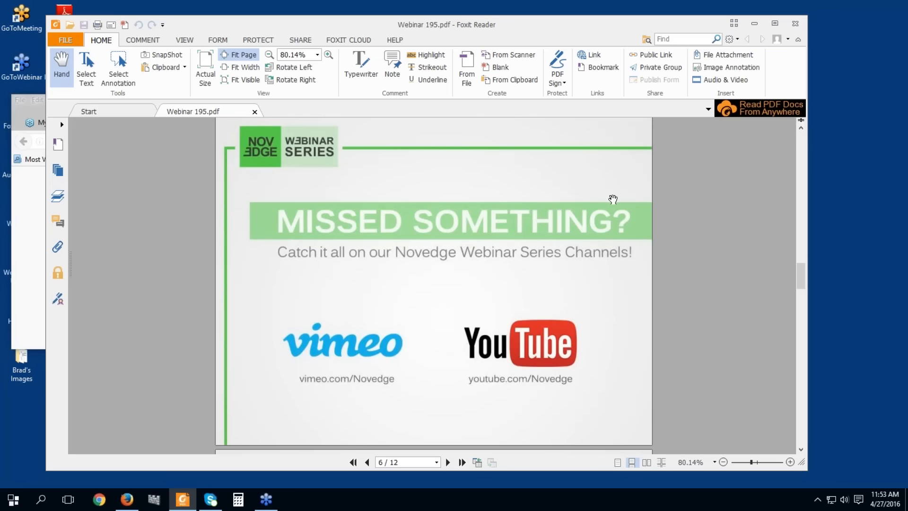
- Show the webinar PDF's closing slide in full screen
key("F11")
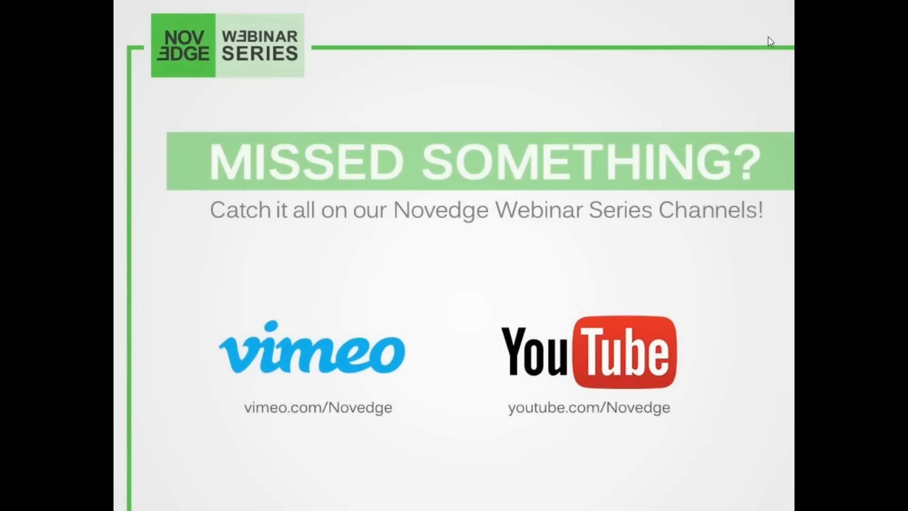